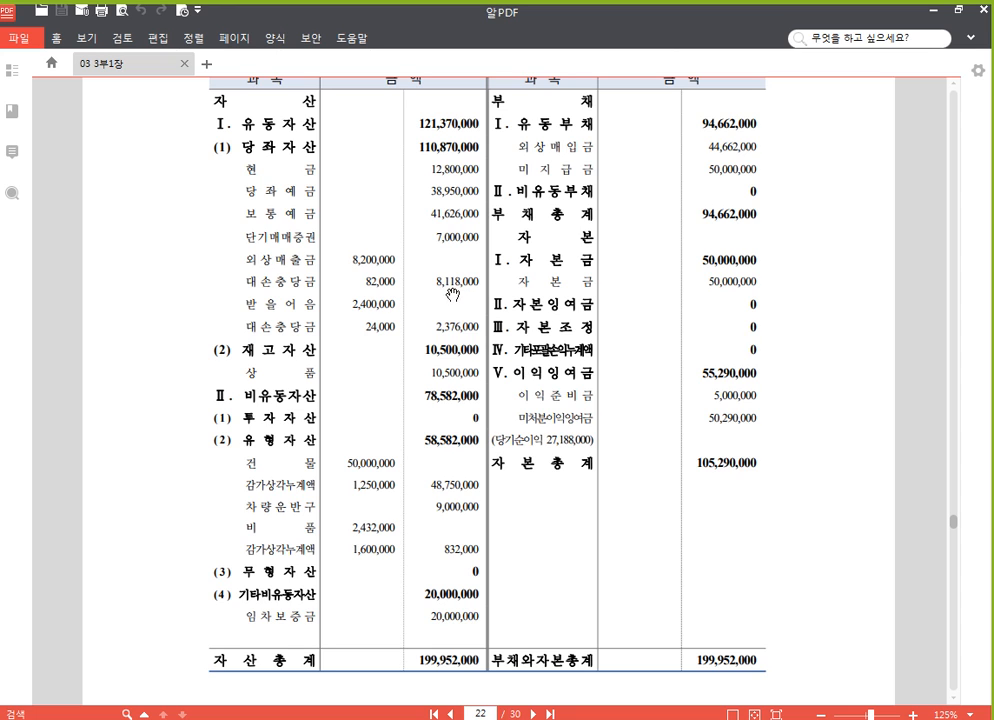
With the red screen pen, draw rectangles around the 외상매출금 and 받을어음 gross amounts, each with its 대손충당금 amount.
{"action": "key", "text": "ctrl+1"}
{"action": "mouse_move", "coordinate": [118, 396]}
{"action": "left_mouse_down"}
{"action": "mouse_move", "coordinate": [34, 387]}
{"action": "mouse_move", "coordinate": [6, 407]}
{"action": "left_mouse_up"}
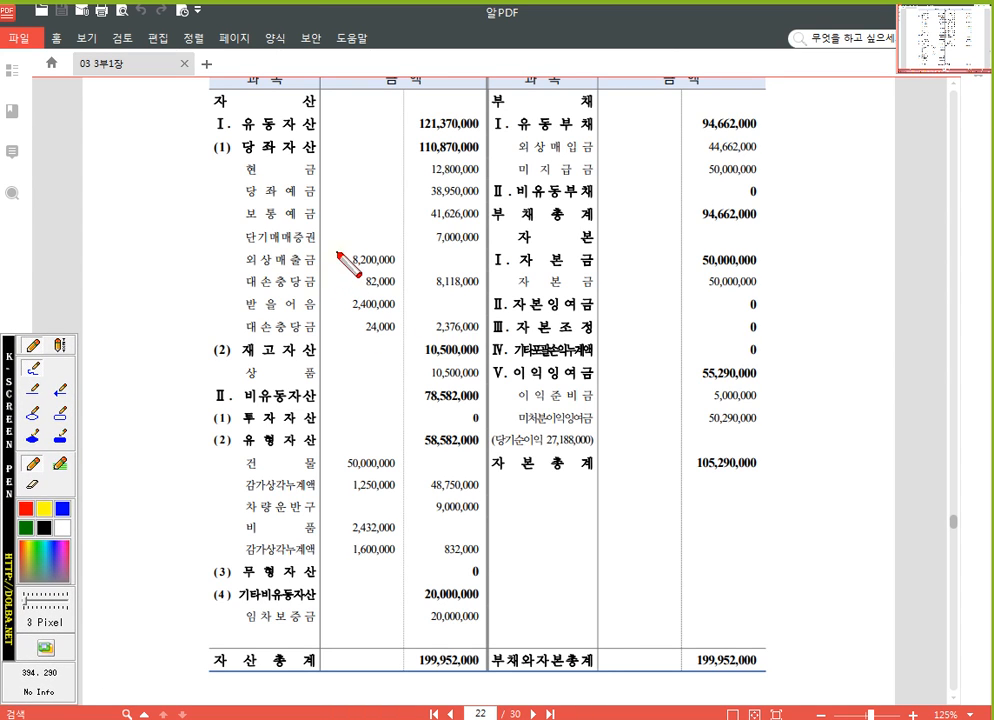
{"action": "left_click_drag", "start_coordinate": [342, 250], "coordinate": [378, 287]}
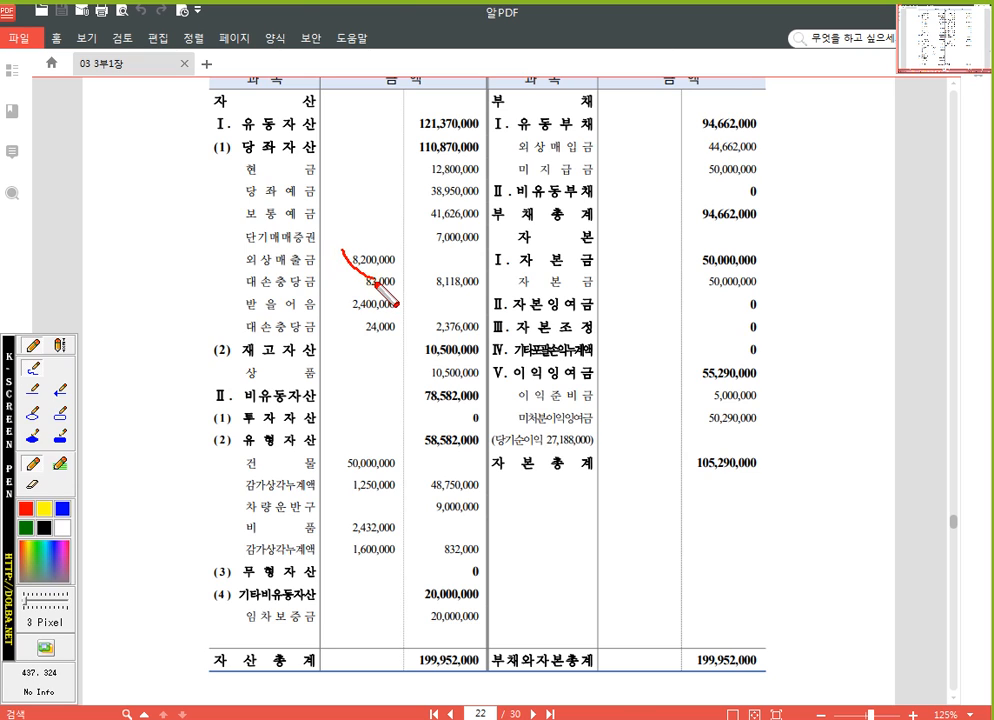
{"action": "right_click", "coordinate": [347, 282]}
{"action": "left_click", "coordinate": [62, 415]}
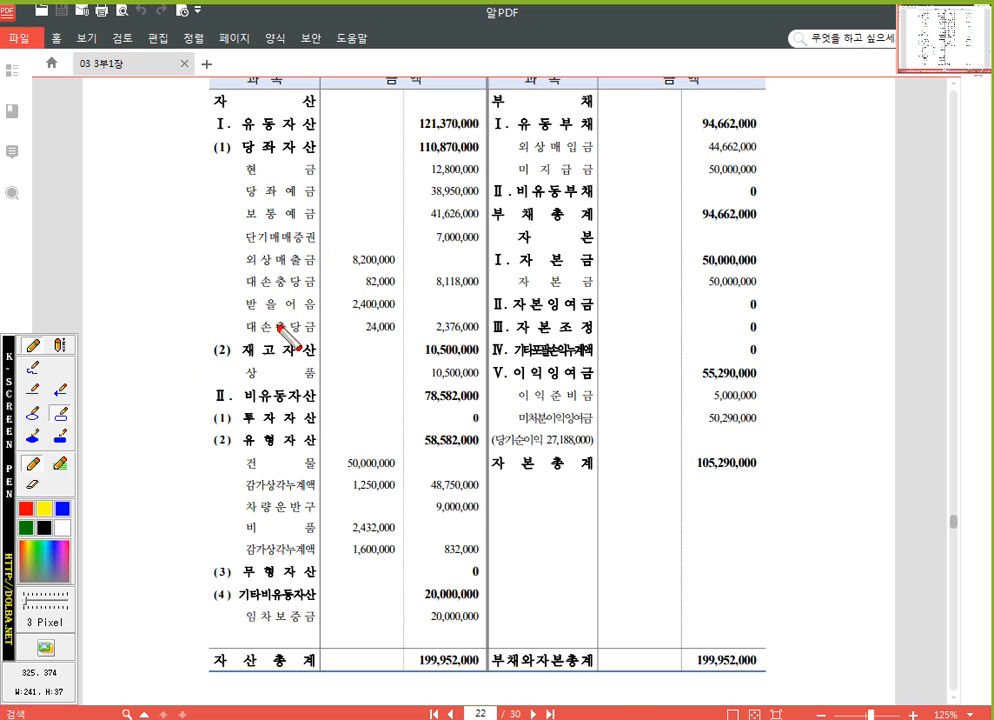
{"action": "mouse_move", "coordinate": [340, 244]}
{"action": "left_mouse_down"}
{"action": "mouse_move", "coordinate": [357, 270]}
{"action": "mouse_move", "coordinate": [400, 290]}
{"action": "left_mouse_up"}
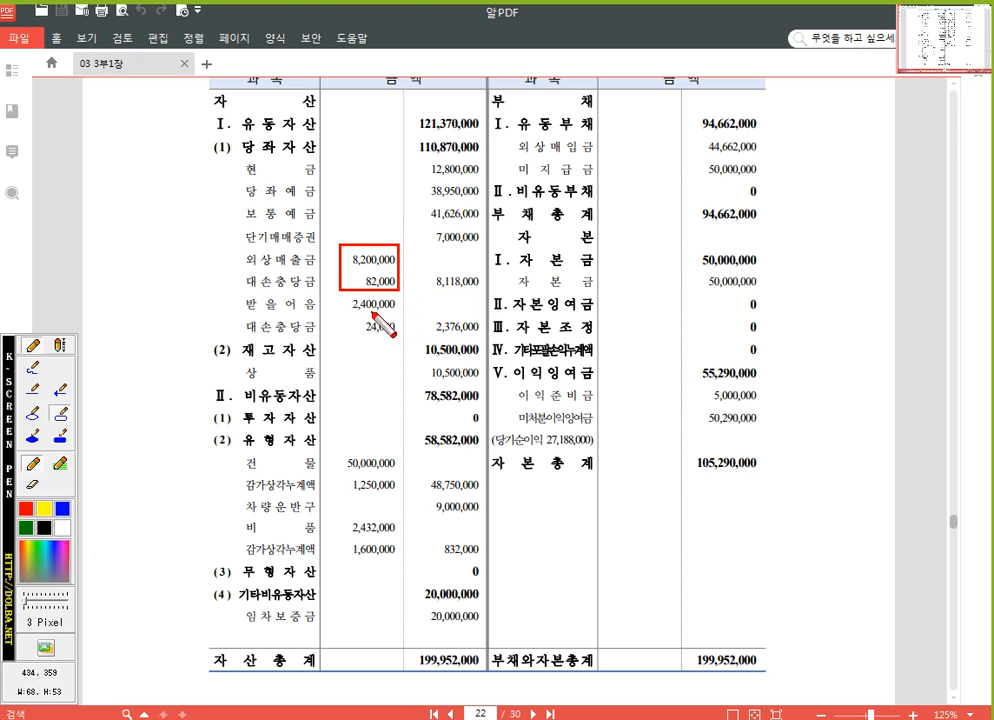
{"action": "left_click_drag", "start_coordinate": [340, 296], "coordinate": [401, 339]}
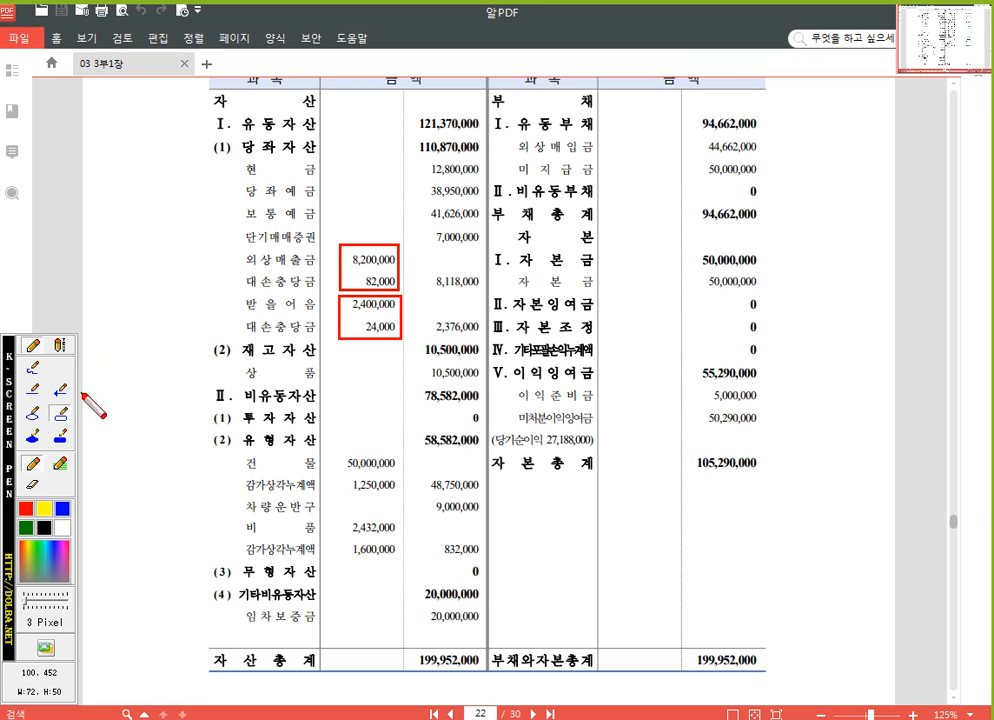
Frame the net receivable amounts 8,118,000 and 2,376,000 with blue rectangles, and then clear all the annotations.
{"action": "left_click", "coordinate": [62, 509]}
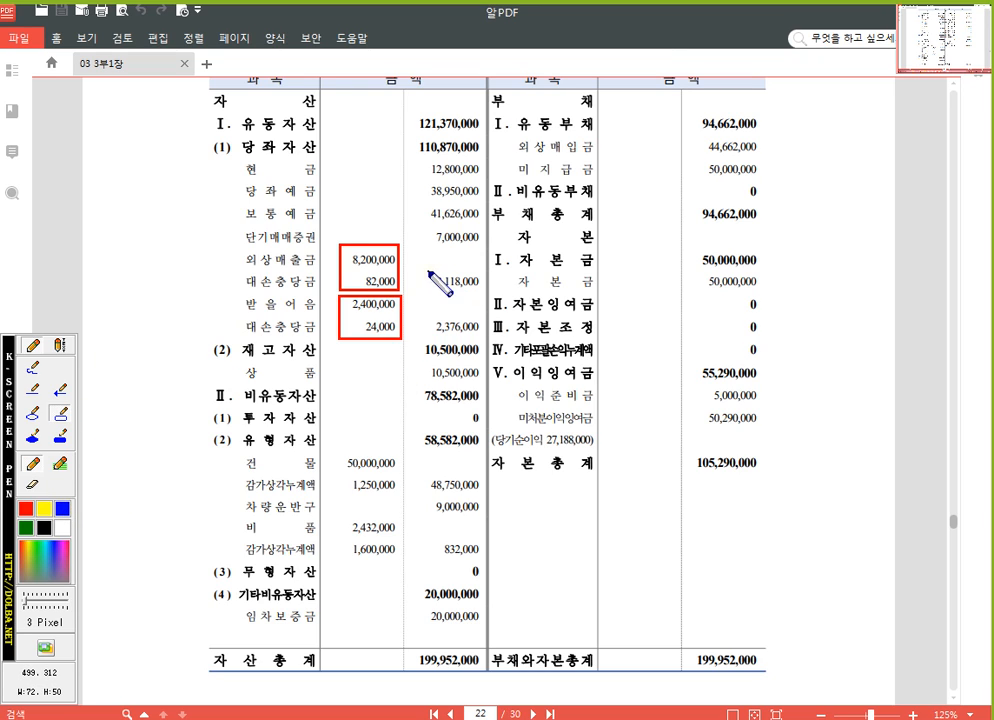
{"action": "left_click_drag", "start_coordinate": [429, 272], "coordinate": [484, 292]}
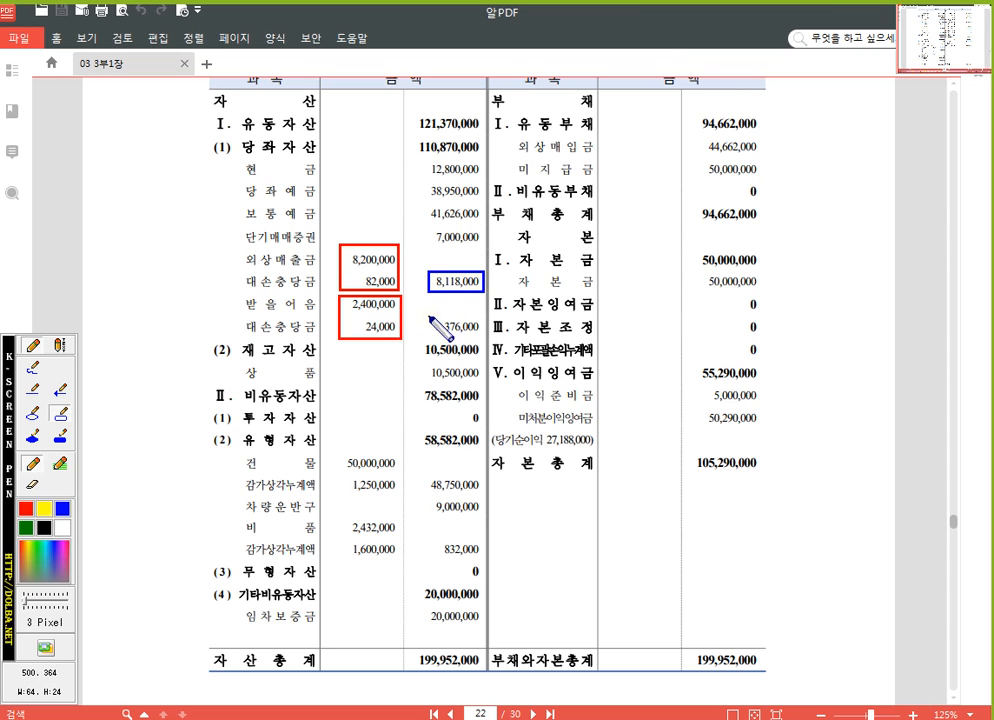
{"action": "left_click_drag", "start_coordinate": [430, 316], "coordinate": [486, 338]}
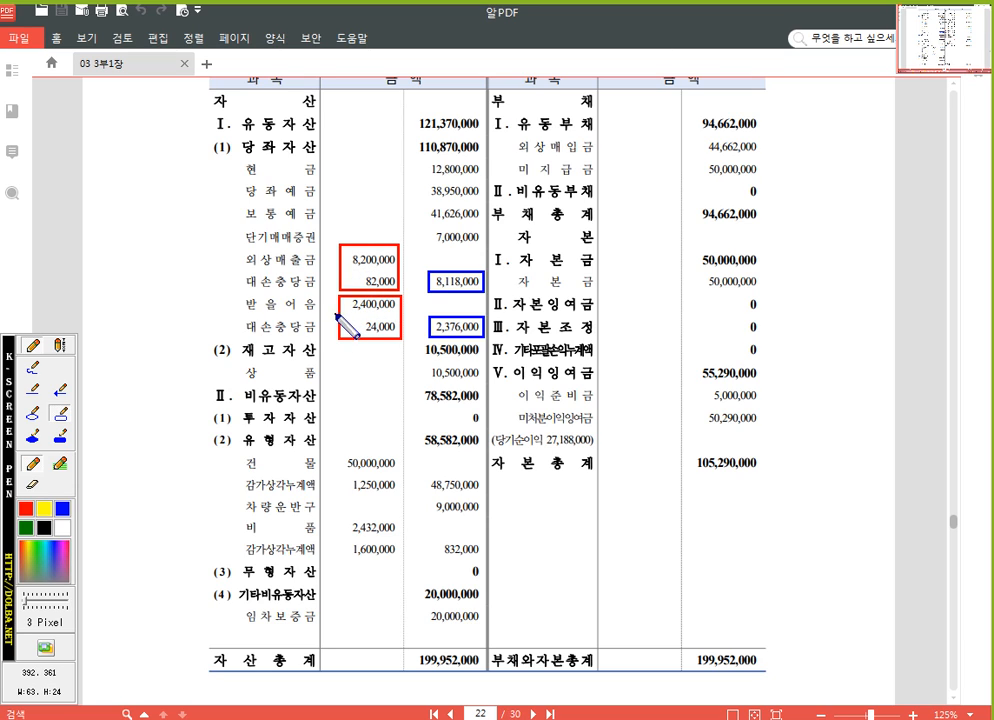
{"action": "key", "text": "Escape"}
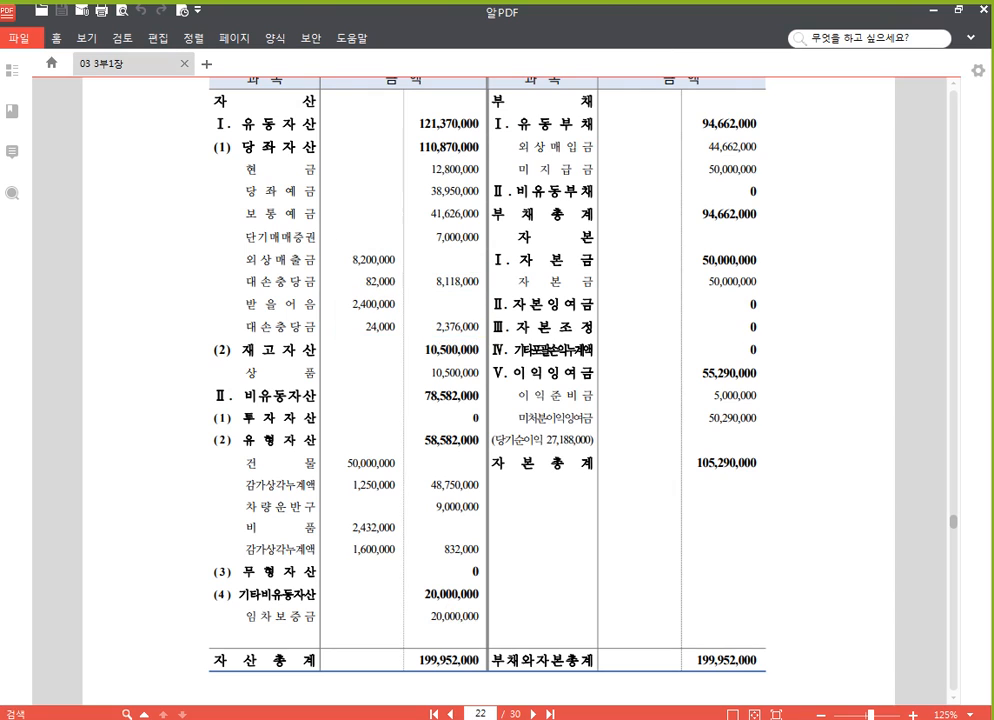
Switch to the accounting program and add account 108 외상매출금 with a debit of 8,200,000 in row 5 of 전기분 재무상태표.
{"action": "key", "text": "alt+Tab"}
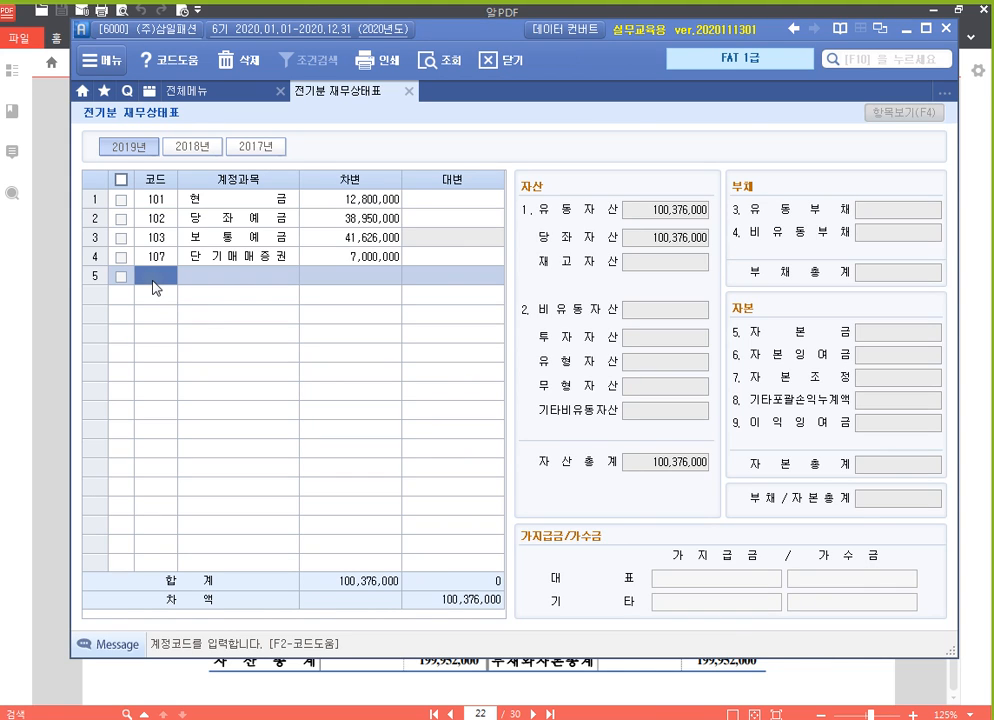
{"action": "left_click", "coordinate": [154, 280]}
{"action": "key", "text": "Return"}
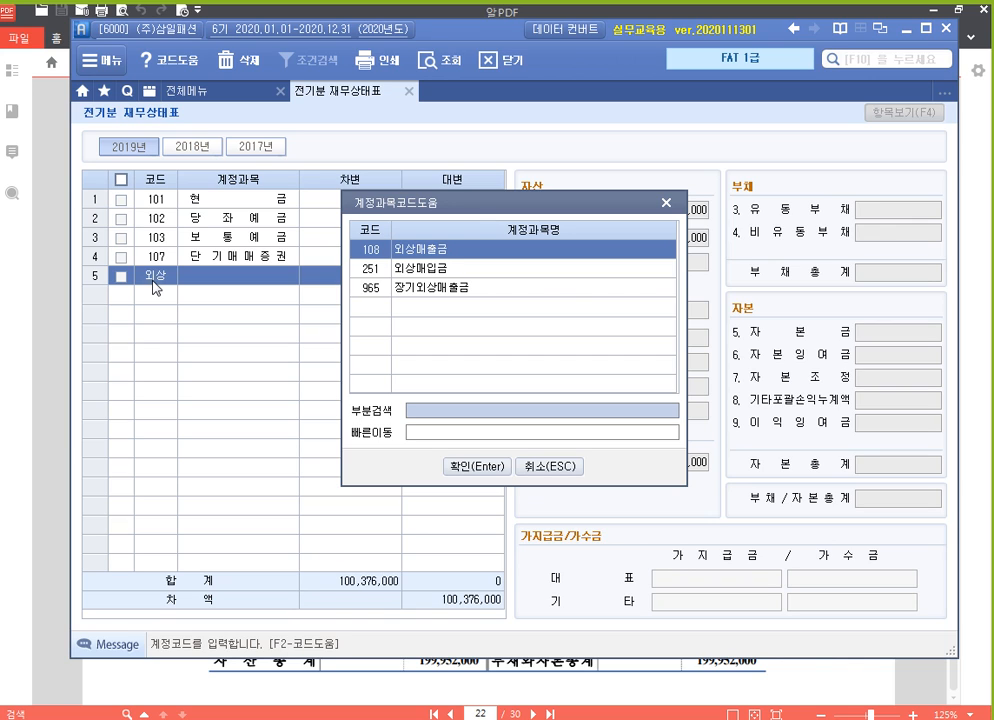
{"action": "key", "text": "Return"}
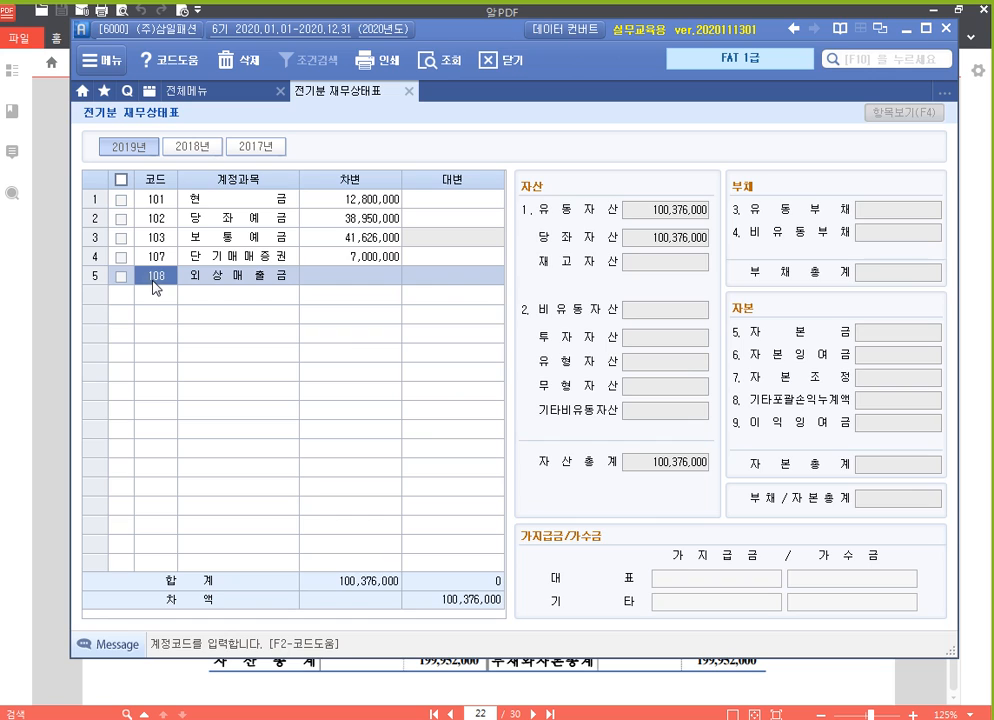
{"action": "key", "text": "Return"}
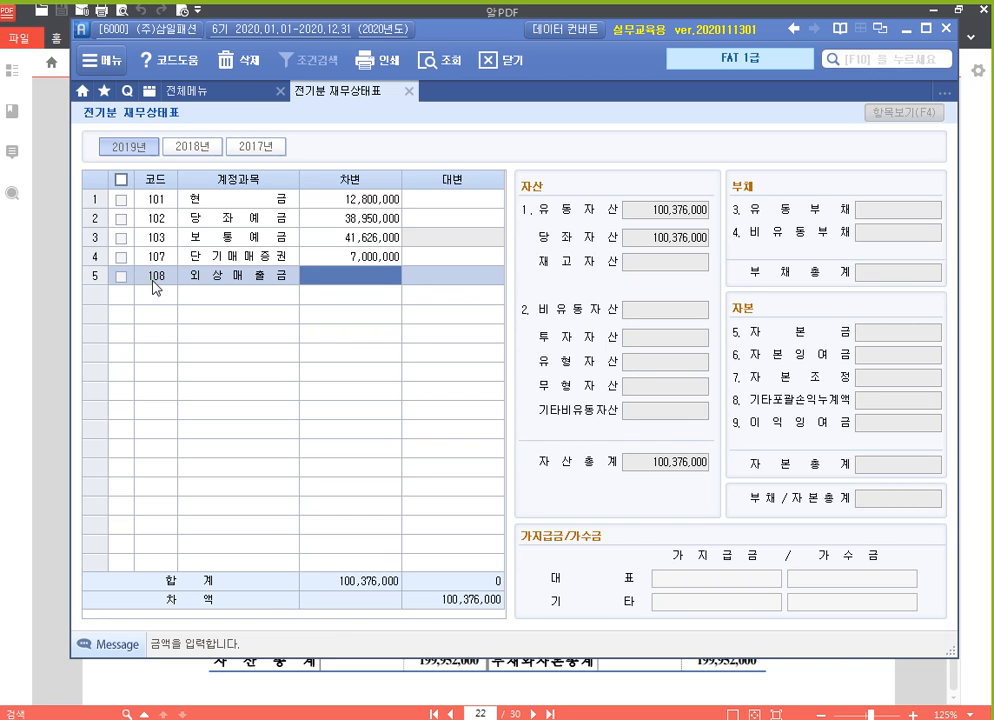
{"action": "type", "text": "8,200,000"}
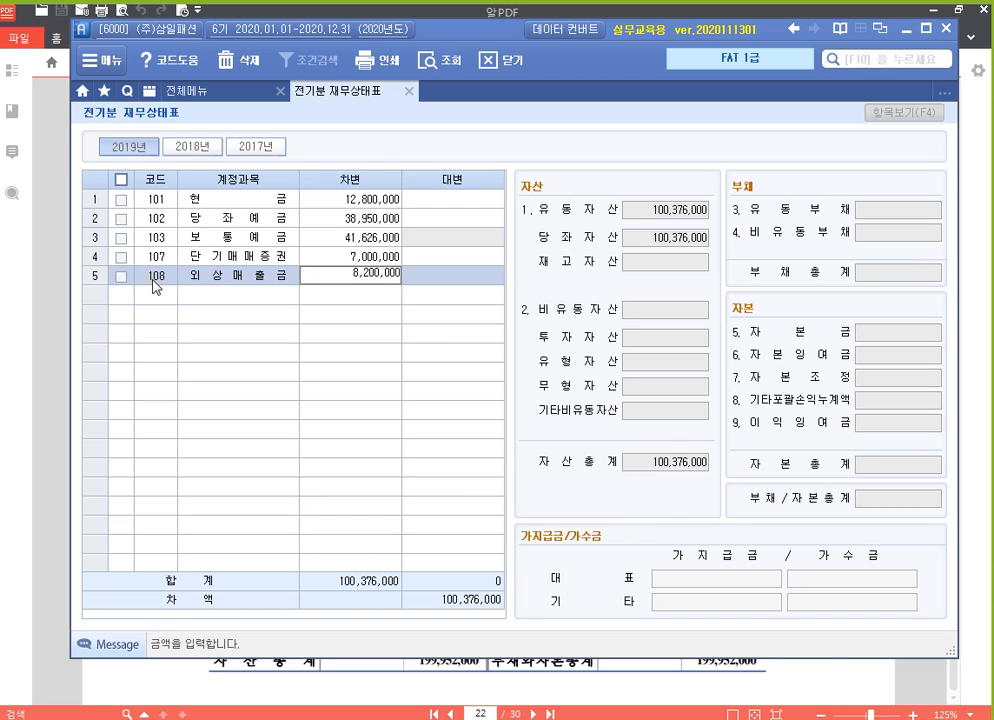
{"action": "key", "text": "Return"}
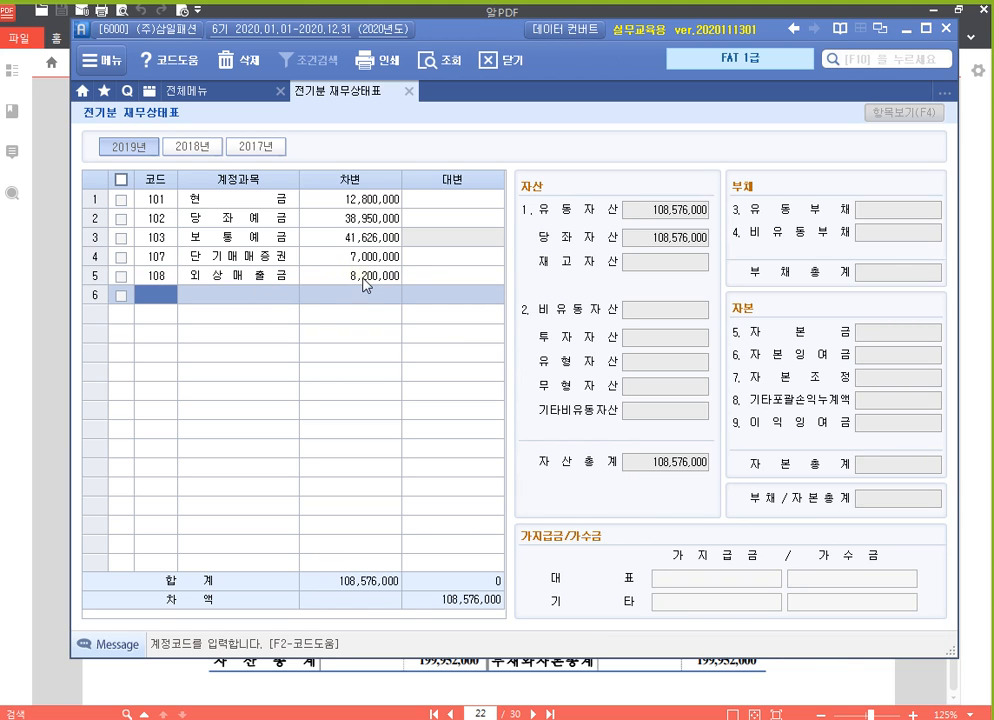
Check the 당좌자산 total against the 외상매출금 entry.
{"action": "key", "text": "Up"}
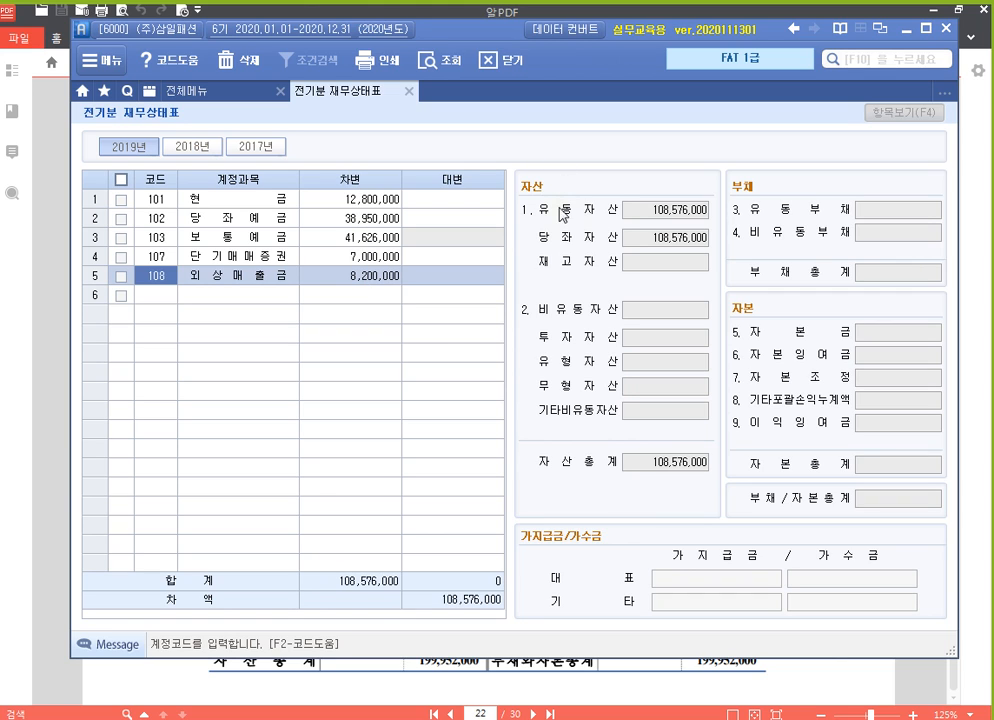
{"action": "left_click", "coordinate": [678, 238]}
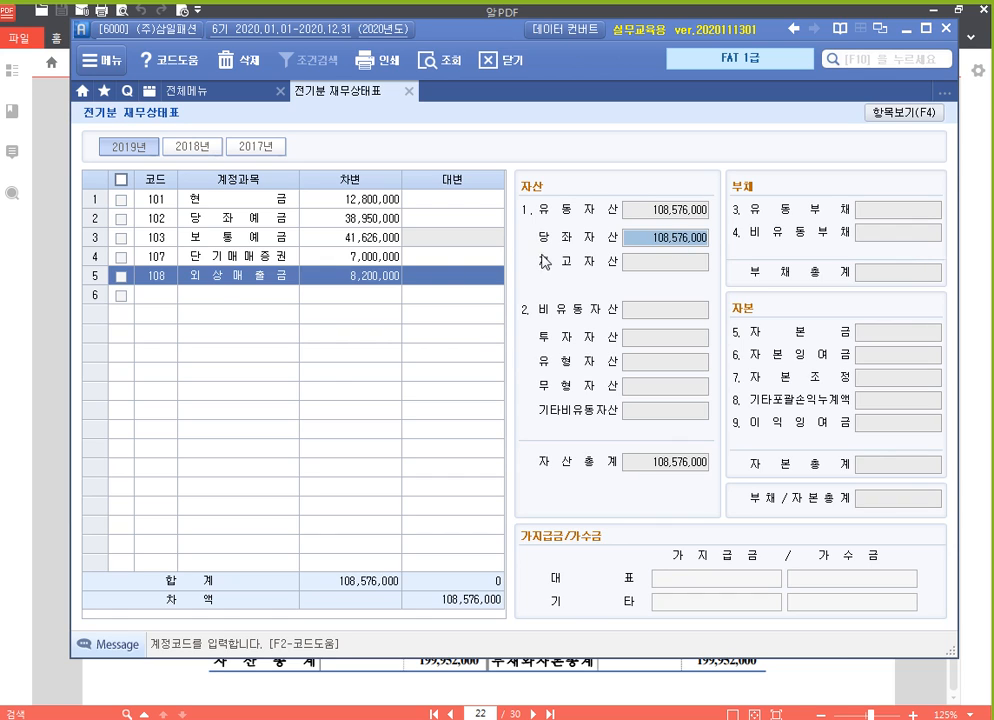
Look up the account codes matching 대손 for row 6 and leave the code list without choosing one.
{"action": "left_click", "coordinate": [257, 339]}
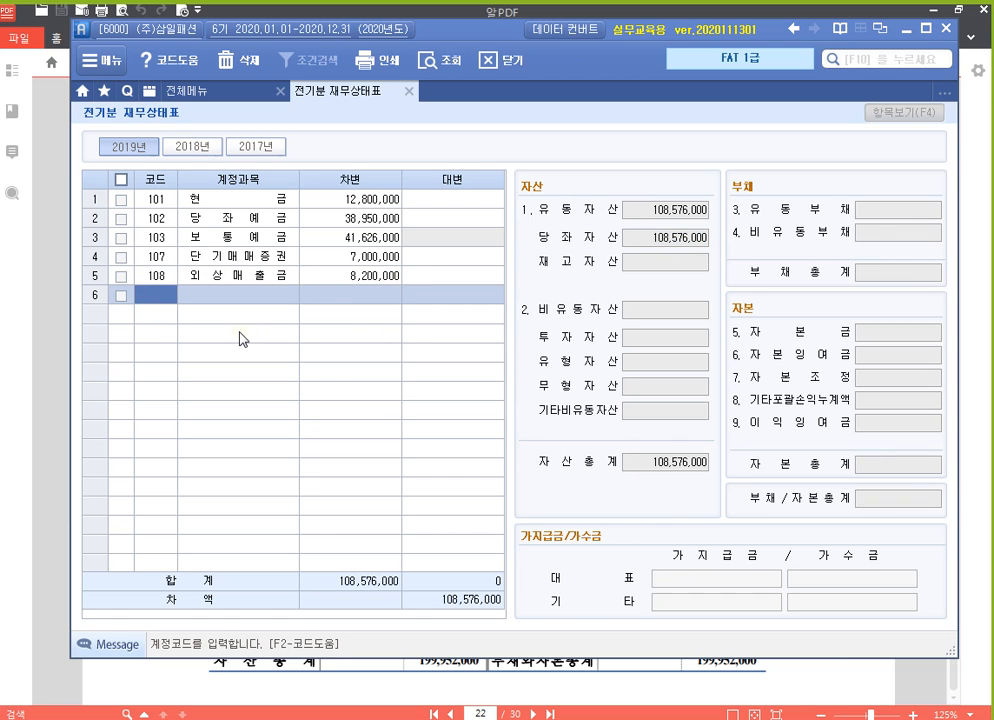
{"action": "type", "text": "대소"}
{"action": "key", "text": "Return"}
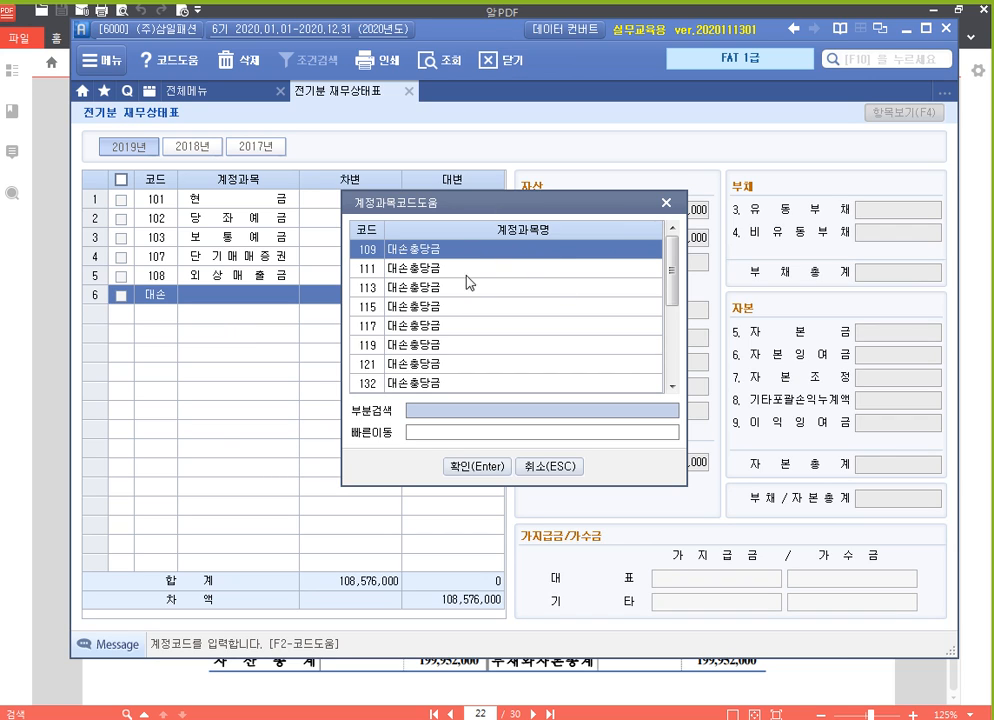
{"action": "key", "text": "Escape"}
In the PDF, frame the 외상매출금 and 받을어음 pairs in blue and their 대손충당금 labels in red, and then clear the annotations.
{"action": "left_click", "coordinate": [30, 216]}
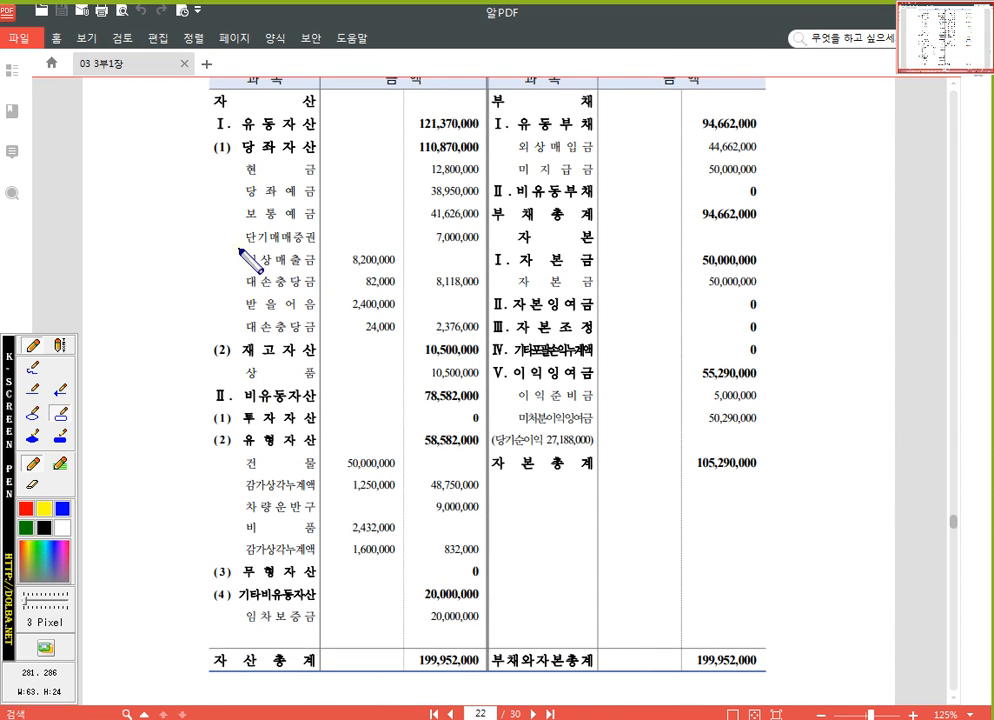
{"action": "left_click_drag", "start_coordinate": [233, 244], "coordinate": [484, 291]}
{"action": "left_click_drag", "start_coordinate": [235, 295], "coordinate": [484, 337]}
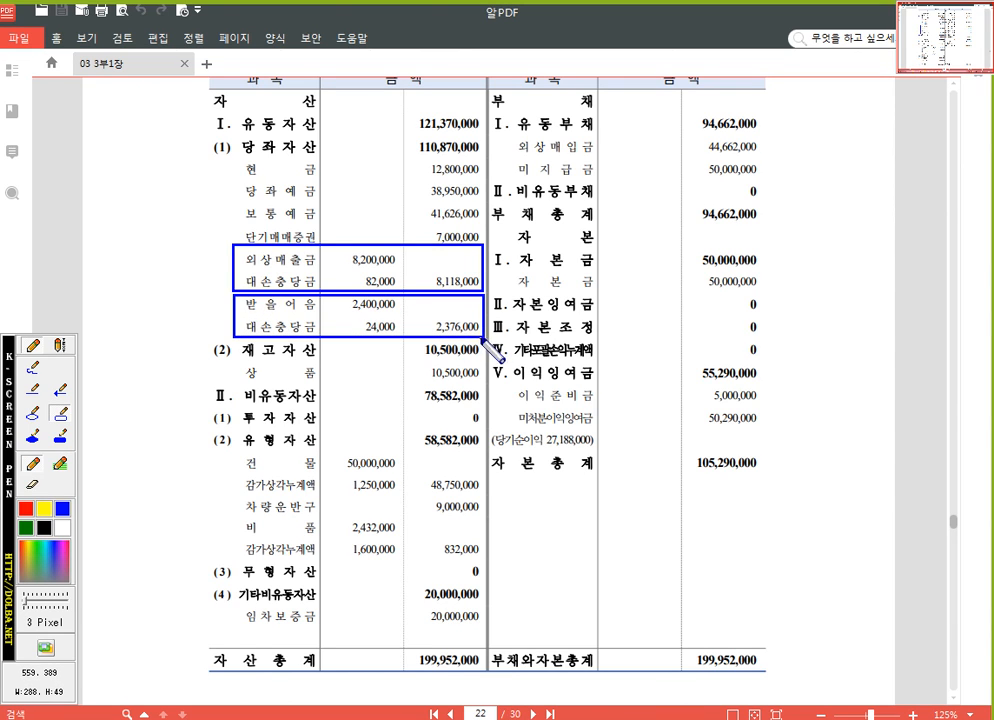
{"action": "left_click", "coordinate": [25, 510]}
{"action": "left_click_drag", "start_coordinate": [221, 270], "coordinate": [322, 291]}
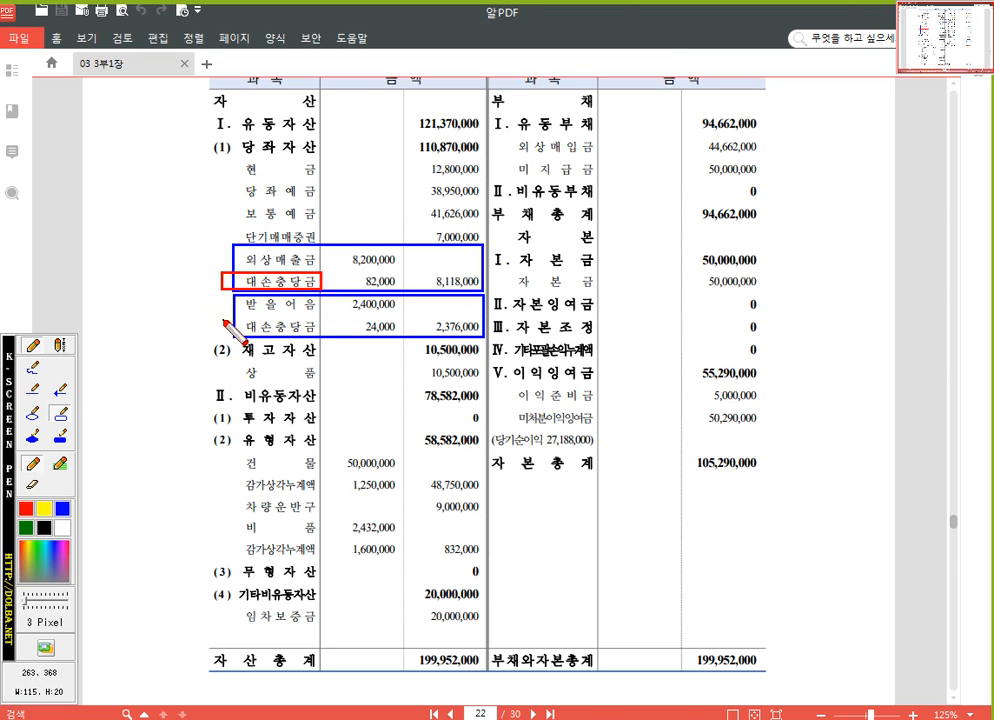
{"action": "left_click_drag", "start_coordinate": [221, 318], "coordinate": [322, 341]}
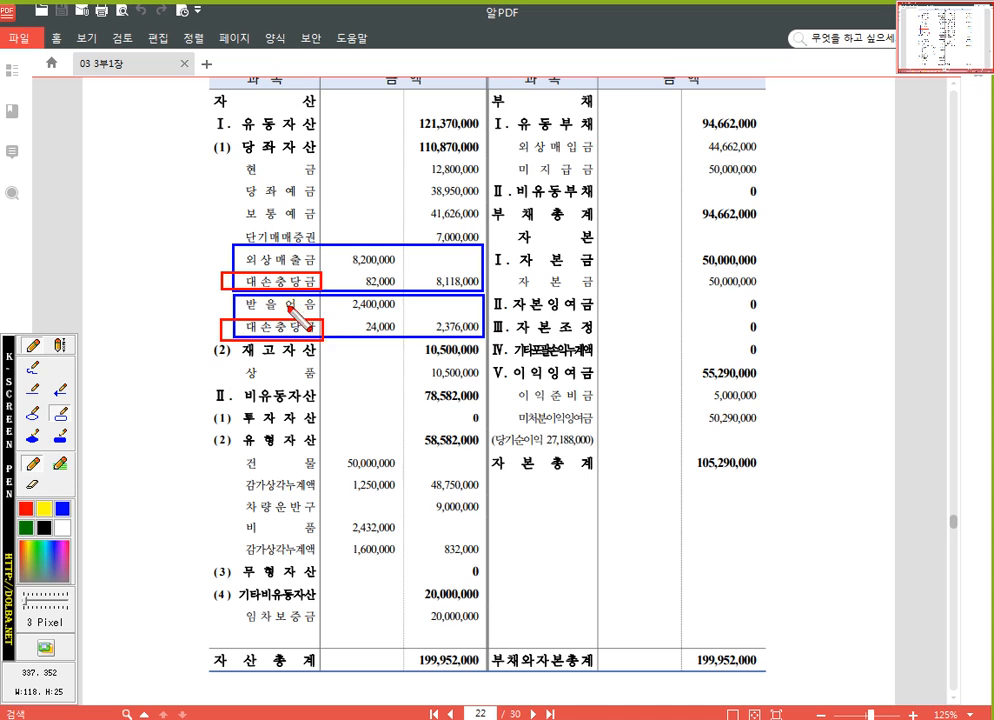
{"action": "key", "text": "Escape"}
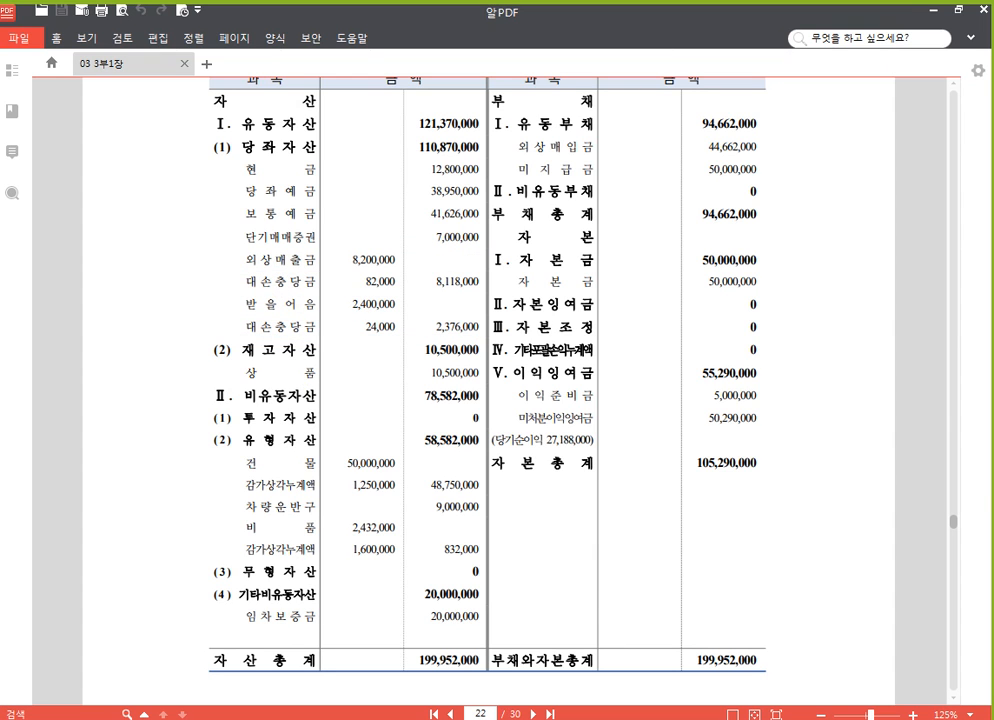
Return to the accounting program, open 계정과목및적요등록 and examine accounts 108 외상매출금 and 109 대손충당금 with its 구분 setting.
{"action": "key", "text": "alt+Tab"}
{"action": "left_click", "coordinate": [195, 92]}
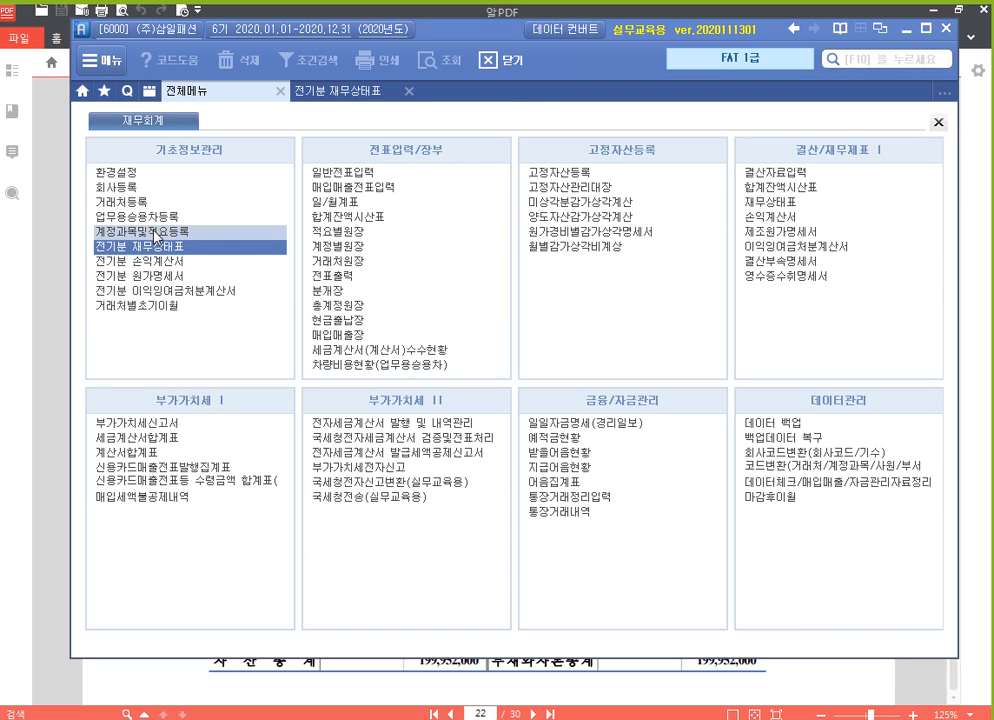
{"action": "left_click", "coordinate": [155, 233]}
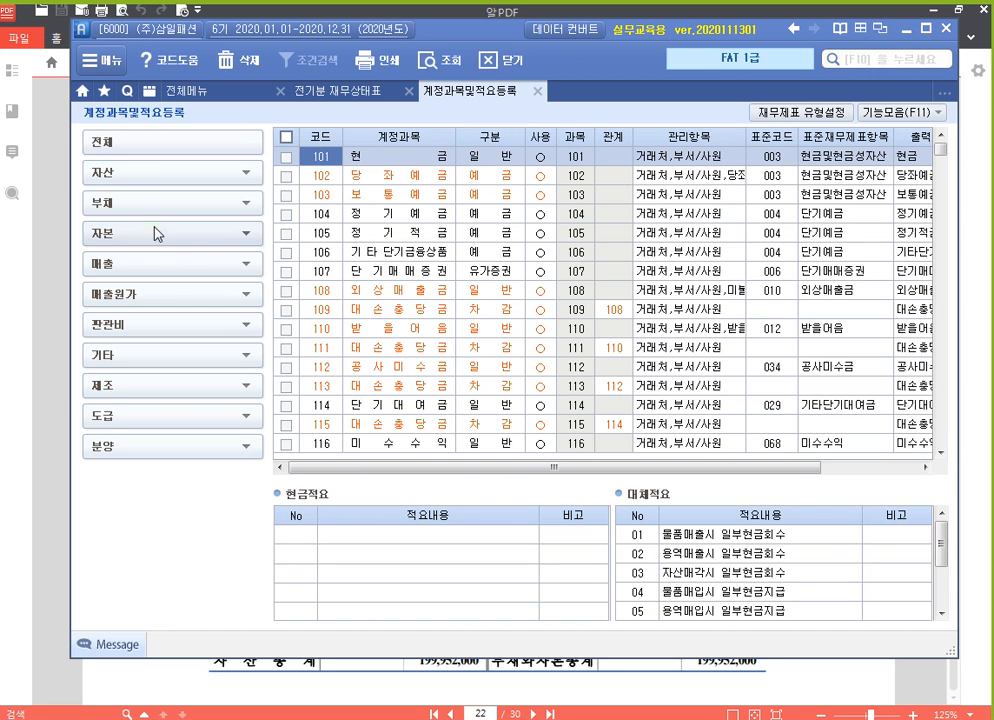
{"action": "left_click", "coordinate": [399, 299]}
{"action": "key", "text": "ctrl"}
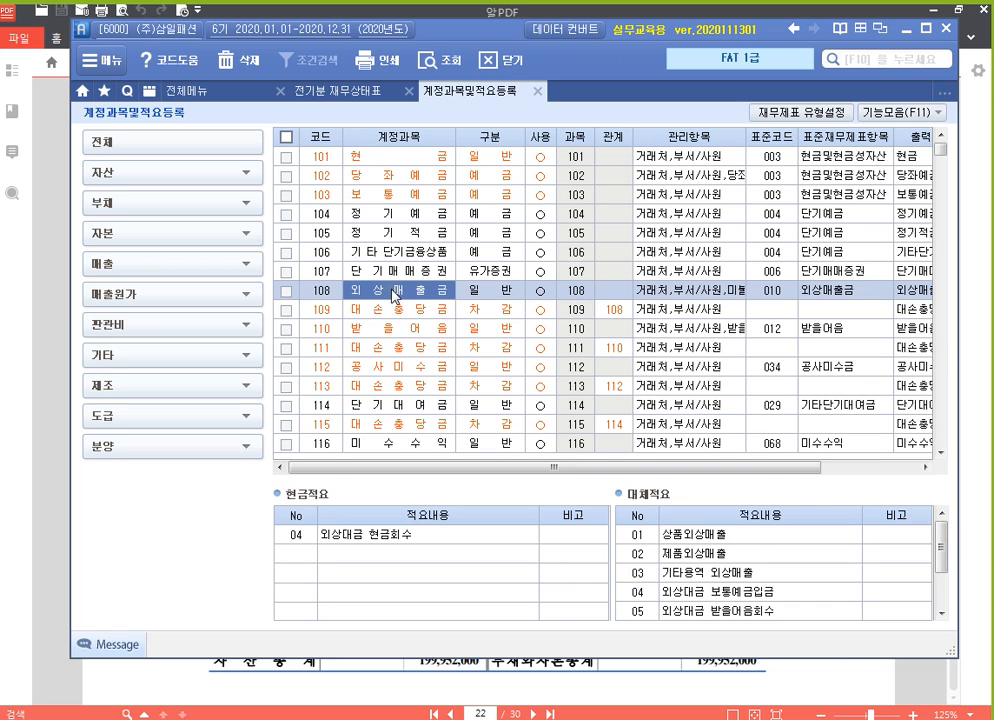
{"action": "left_click", "coordinate": [409, 310]}
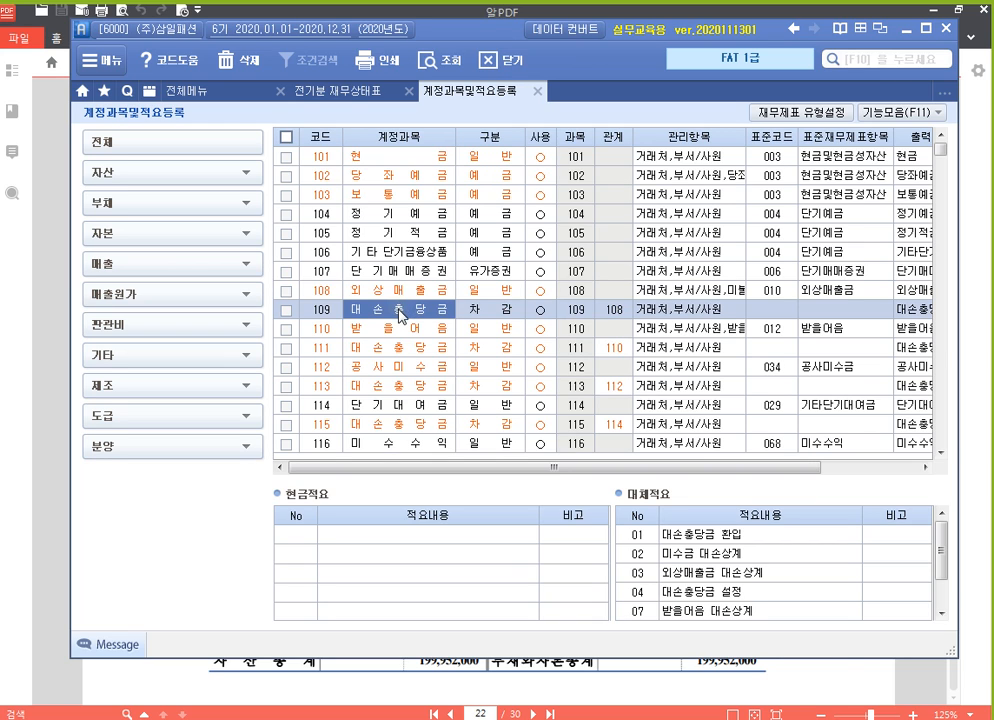
{"action": "left_click", "coordinate": [497, 316]}
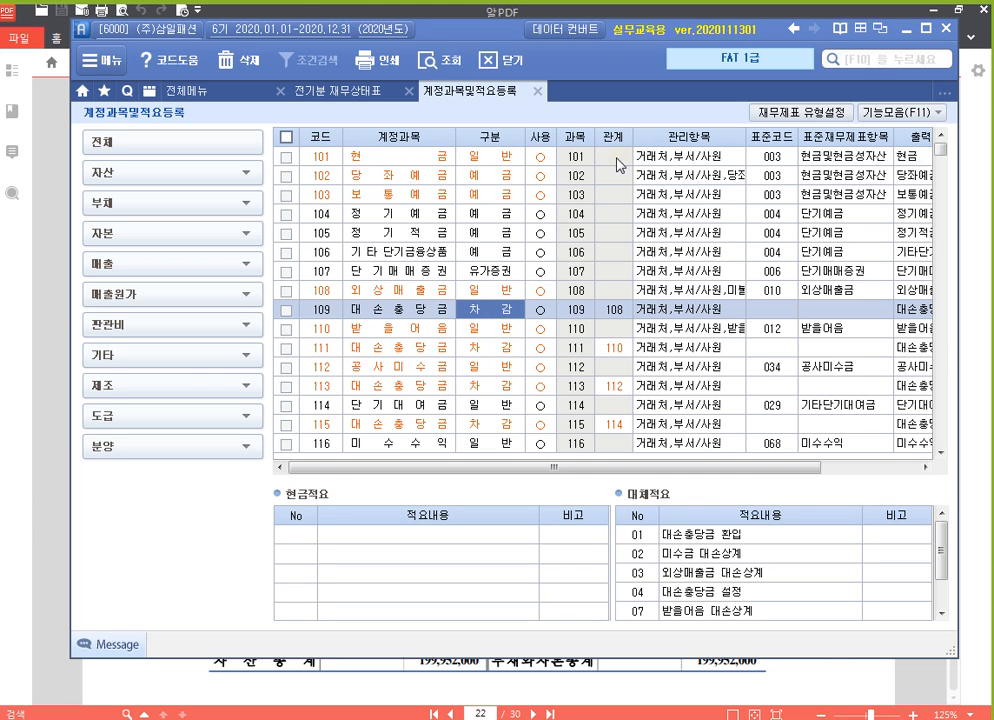
Draw red rectangles around the 관계 heading, account 109's 관계 code 108 and 차감 type, and the 108 외상매출금 entry.
{"action": "key", "text": "ctrl+1"}
{"action": "mouse_move", "coordinate": [596, 125]}
{"action": "left_mouse_down"}
{"action": "mouse_move", "coordinate": [617, 148]}
{"action": "mouse_move", "coordinate": [636, 148]}
{"action": "left_mouse_up"}
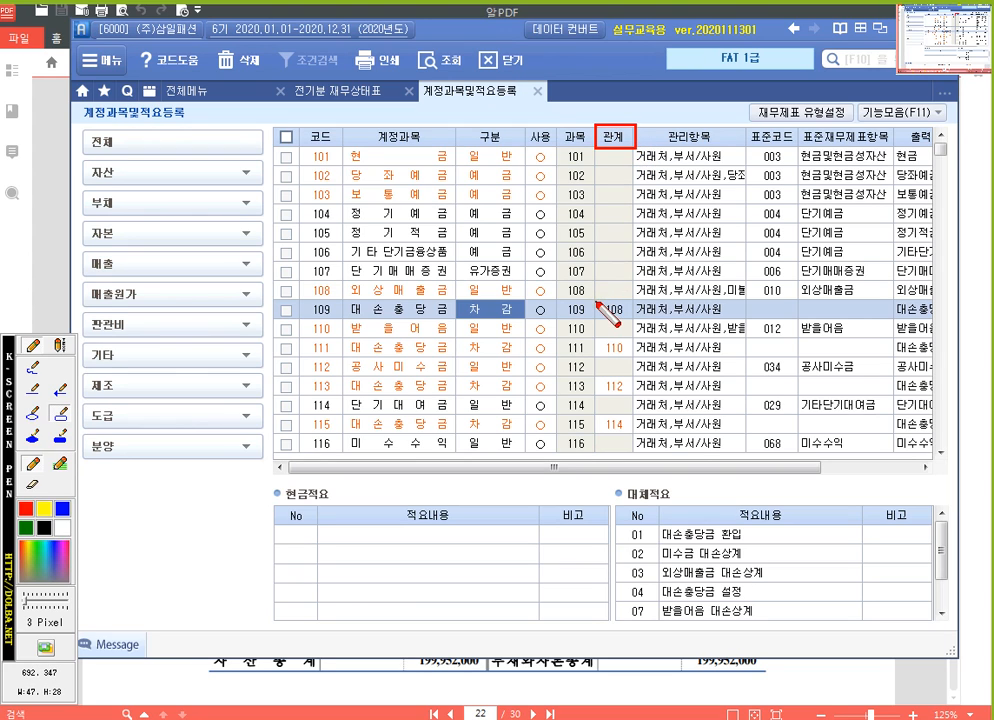
{"action": "left_click_drag", "start_coordinate": [598, 303], "coordinate": [632, 318]}
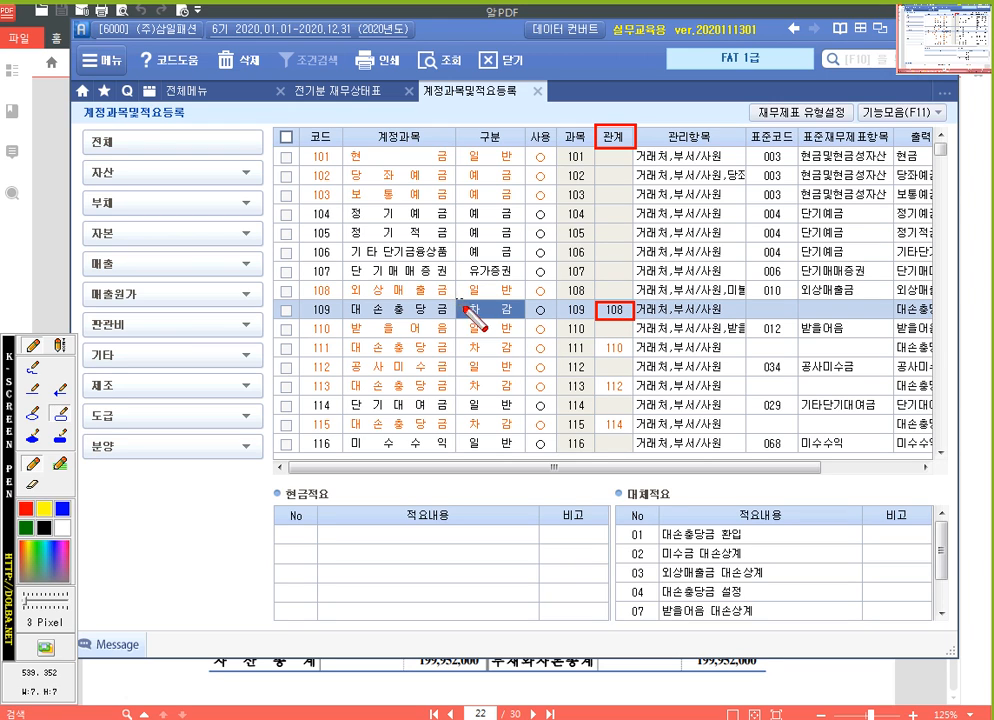
{"action": "left_click_drag", "start_coordinate": [460, 301], "coordinate": [526, 320]}
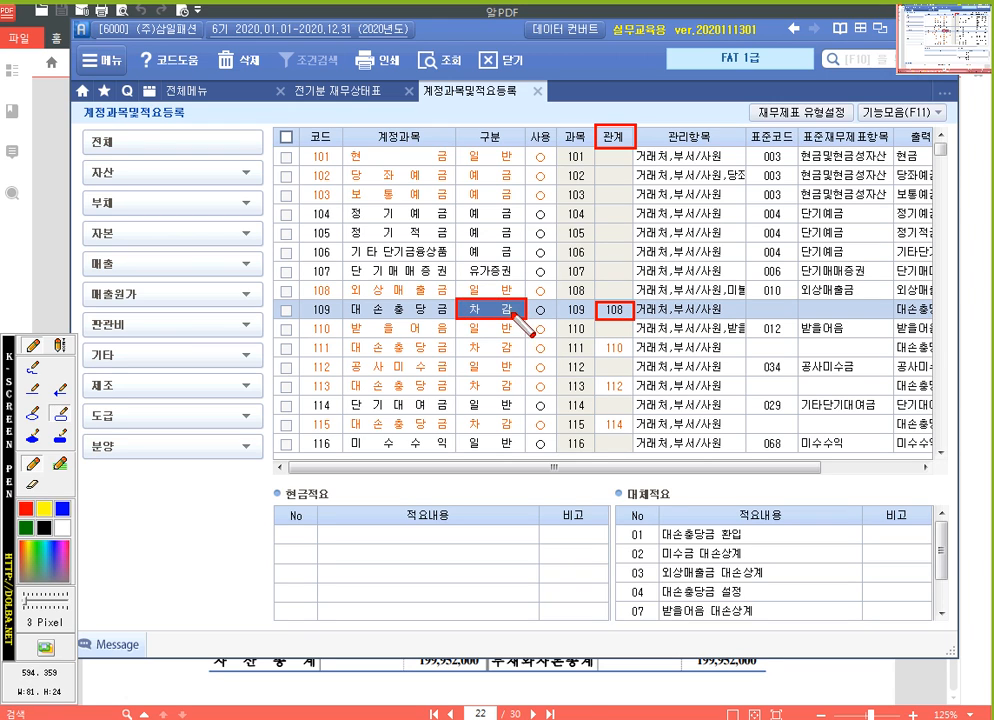
{"action": "key", "text": "ctrl"}
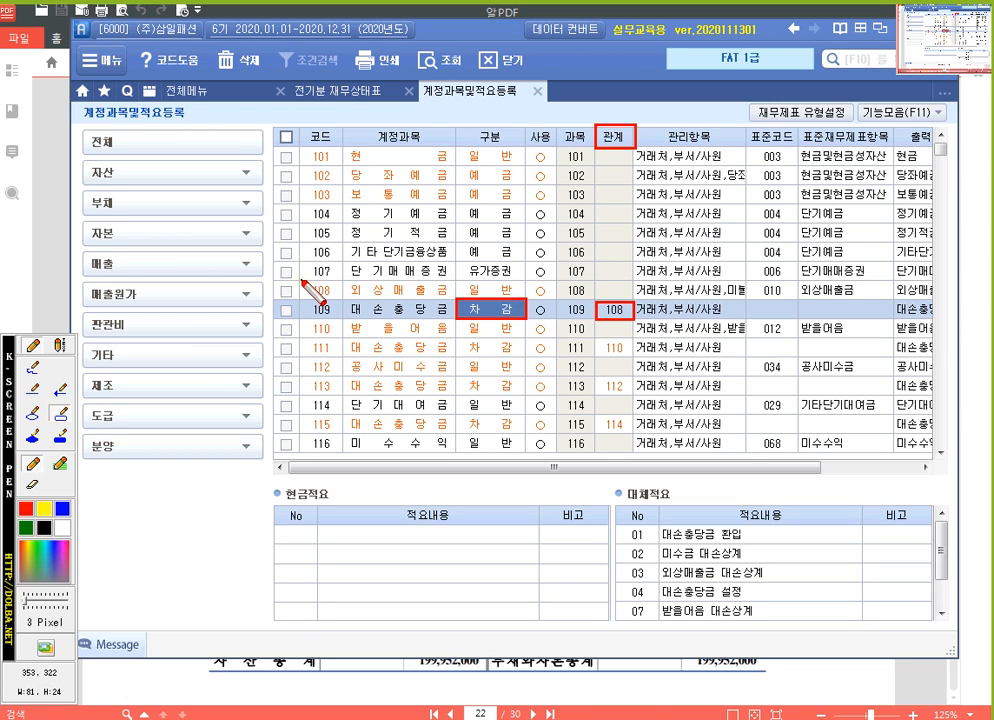
{"action": "left_click_drag", "start_coordinate": [300, 282], "coordinate": [456, 302]}
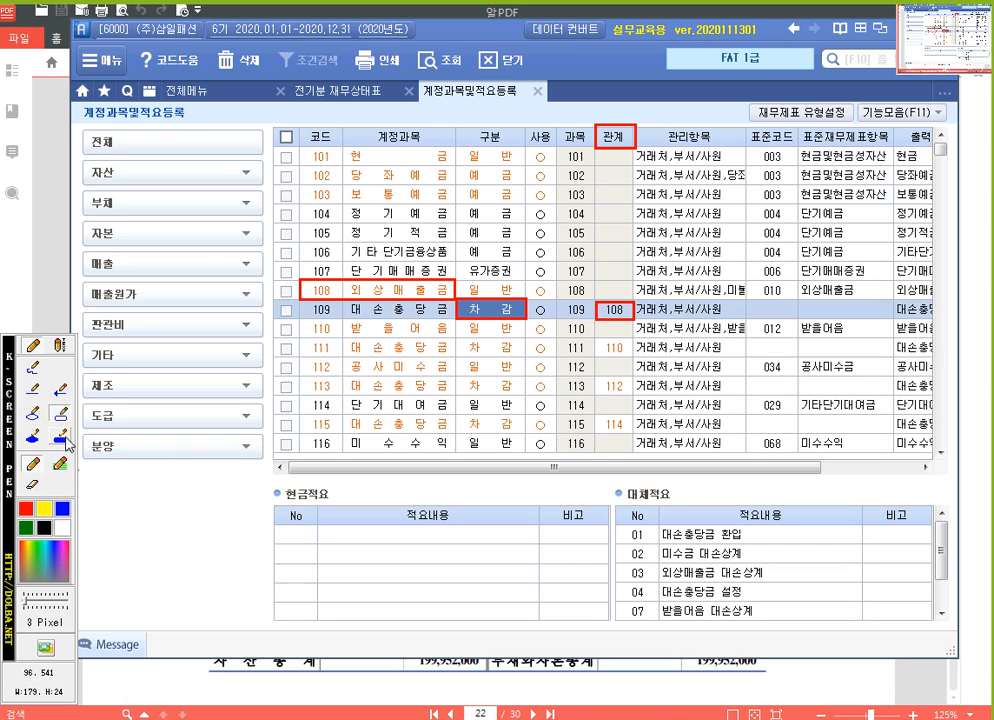
Frame 110 받을어음, account 111's 관계 code 110 and its 차감 type in blue, and then clear the annotations.
{"action": "left_click", "coordinate": [63, 511]}
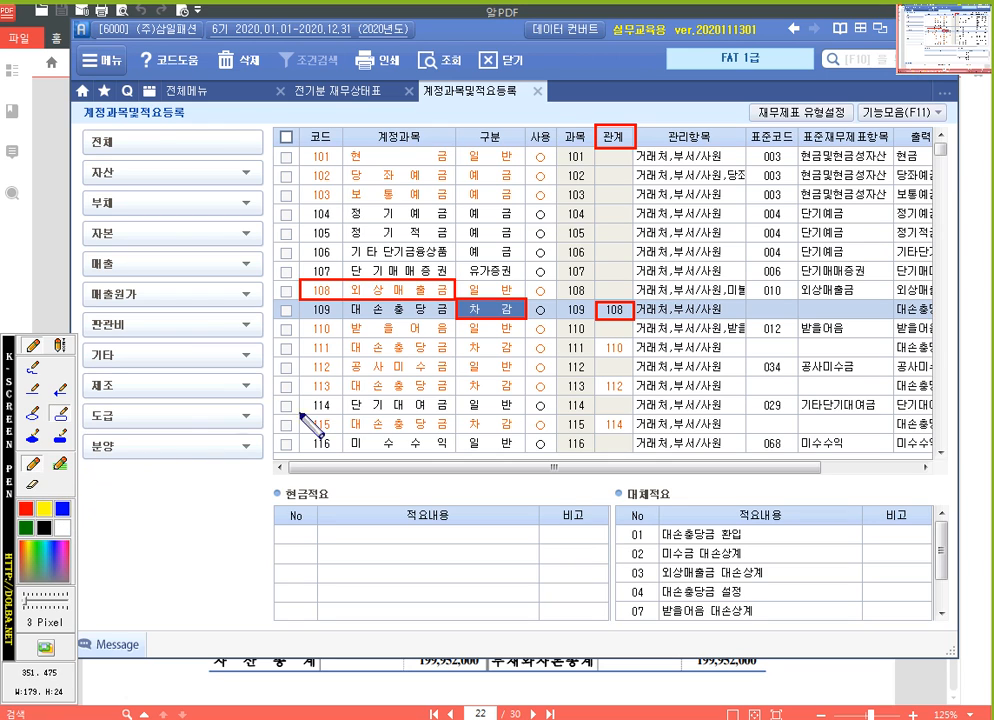
{"action": "mouse_move", "coordinate": [299, 319]}
{"action": "left_mouse_down"}
{"action": "mouse_move", "coordinate": [318, 334]}
{"action": "mouse_move", "coordinate": [455, 337]}
{"action": "left_mouse_up"}
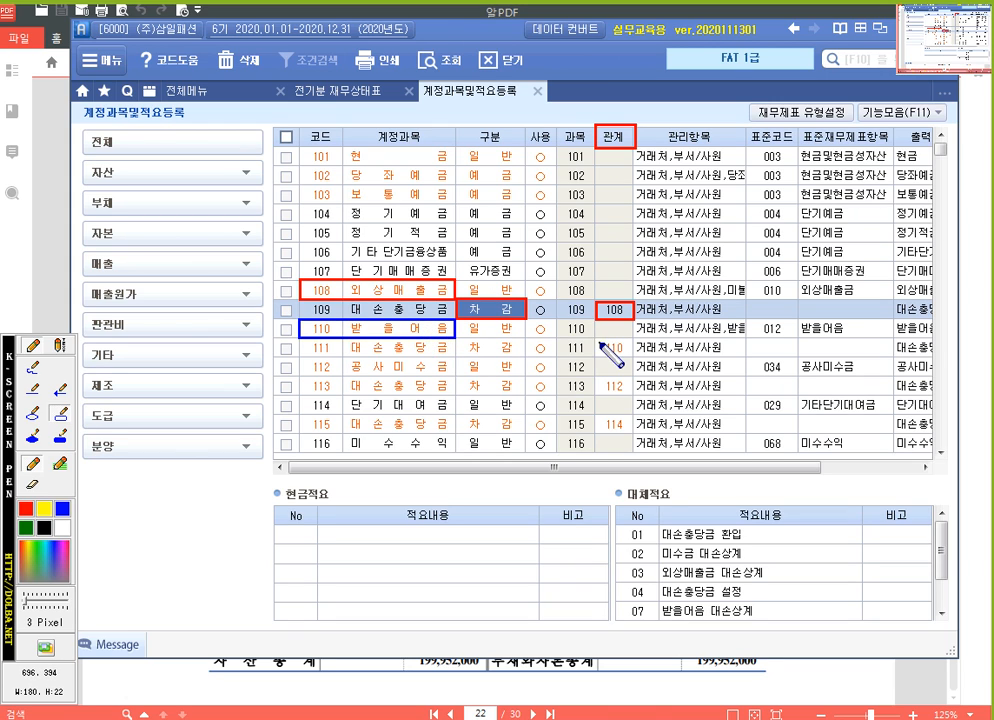
{"action": "left_click_drag", "start_coordinate": [596, 340], "coordinate": [636, 357]}
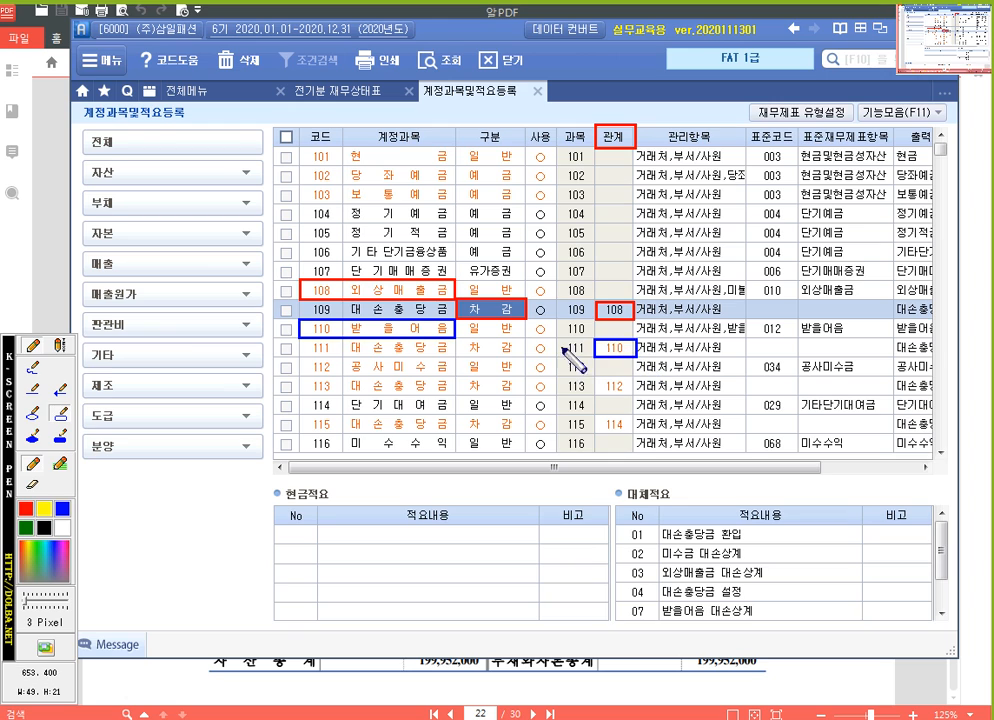
{"action": "left_click_drag", "start_coordinate": [458, 341], "coordinate": [527, 361]}
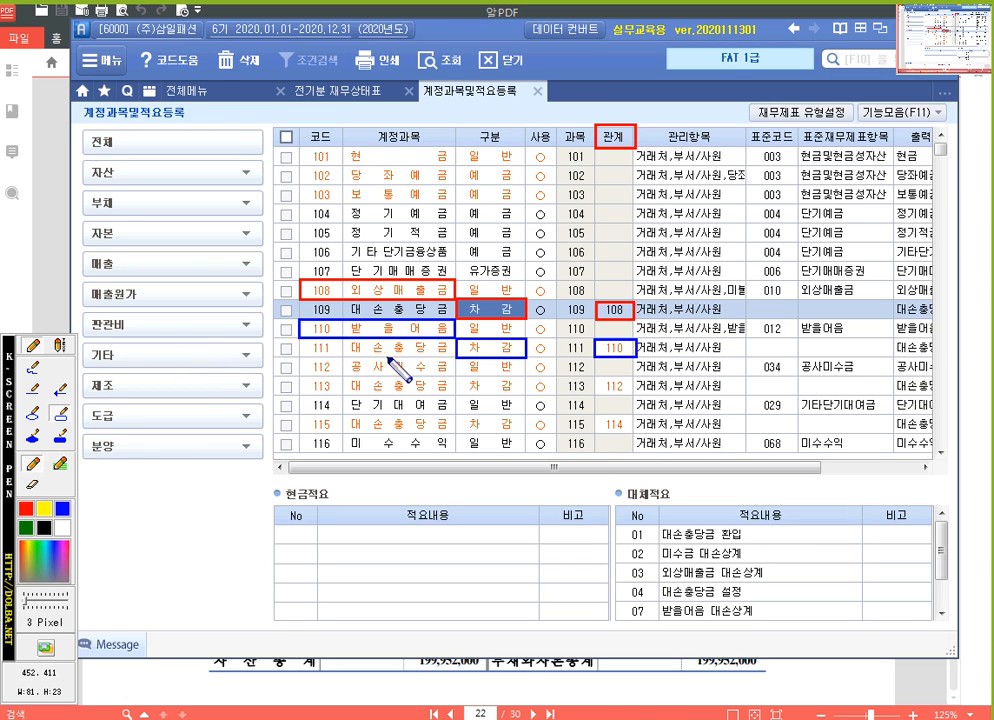
{"action": "key", "text": "Escape"}
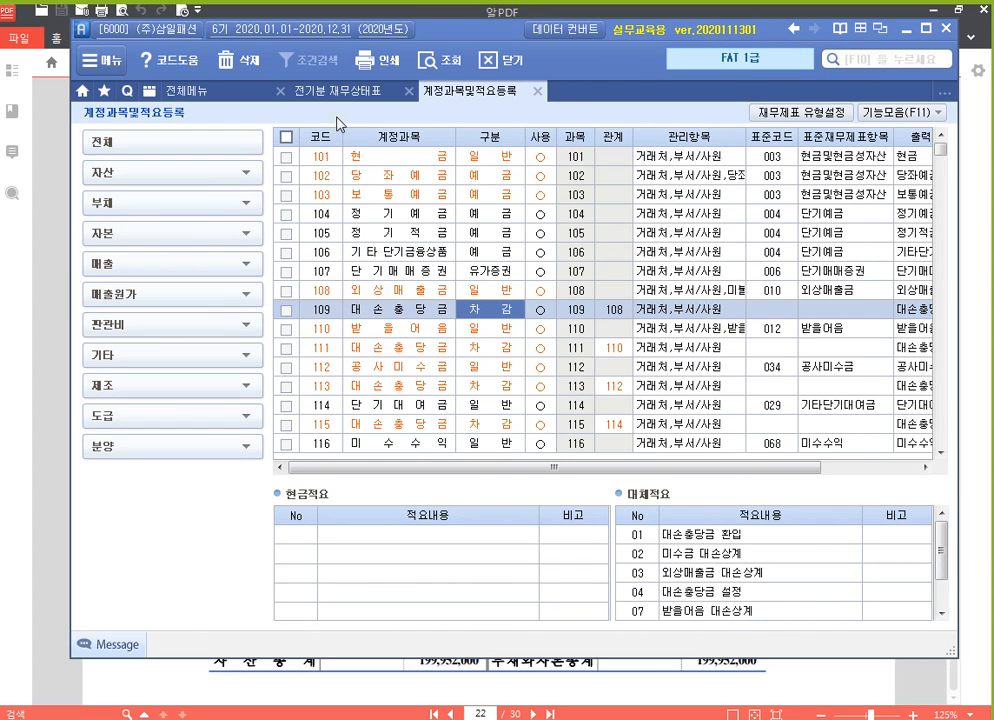
Return to 전기분 재무상태표 and look up the account codes matching 대손 for row 6.
{"action": "left_click", "coordinate": [340, 91]}
{"action": "left_click", "coordinate": [164, 283]}
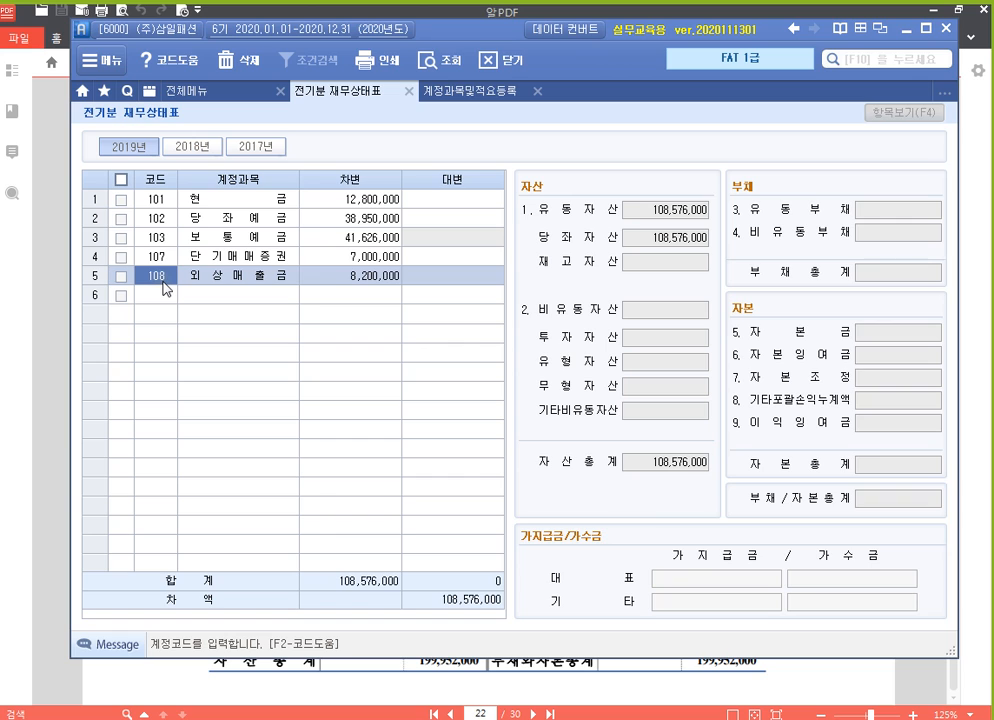
{"action": "left_click", "coordinate": [167, 300]}
{"action": "type", "text": "대손"}
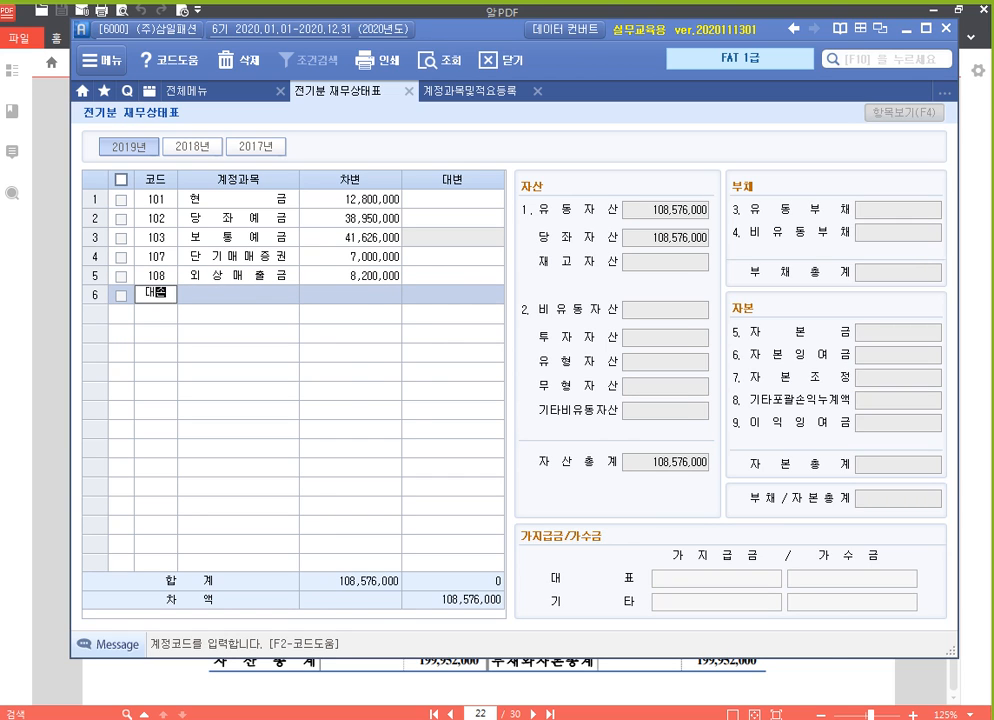
{"action": "key", "text": "Return"}
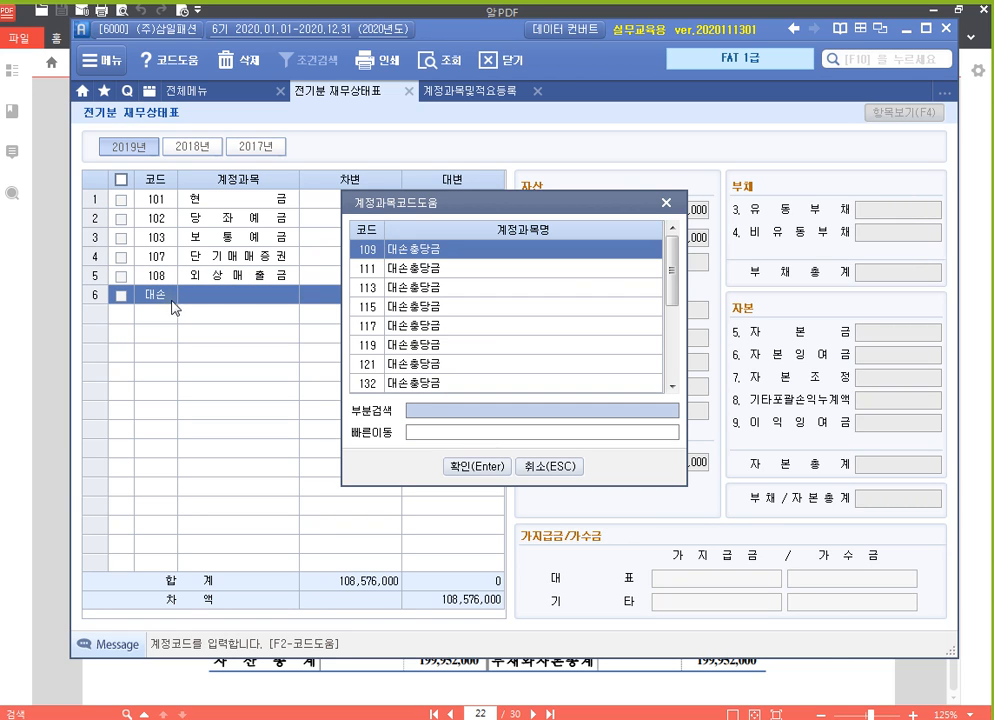
Draw red rectangles around code 108 of 외상매출금 in row 5 and code 109 in the 대손충당금 code list.
{"action": "key", "text": "F9"}
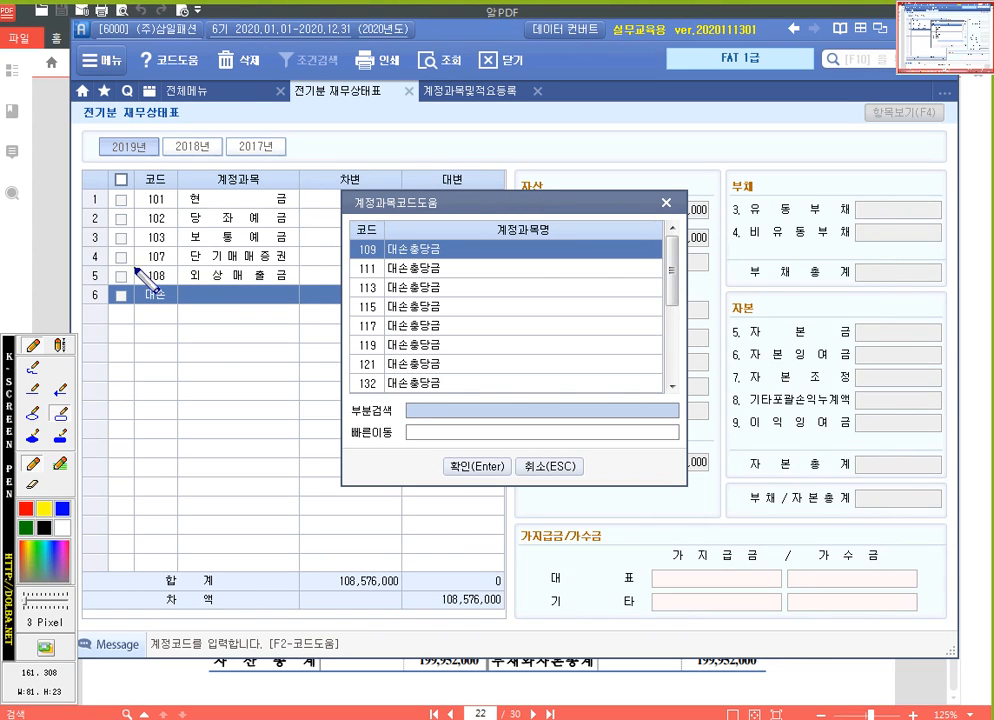
{"action": "left_click", "coordinate": [26, 508]}
{"action": "left_click_drag", "start_coordinate": [135, 265], "coordinate": [178, 287]}
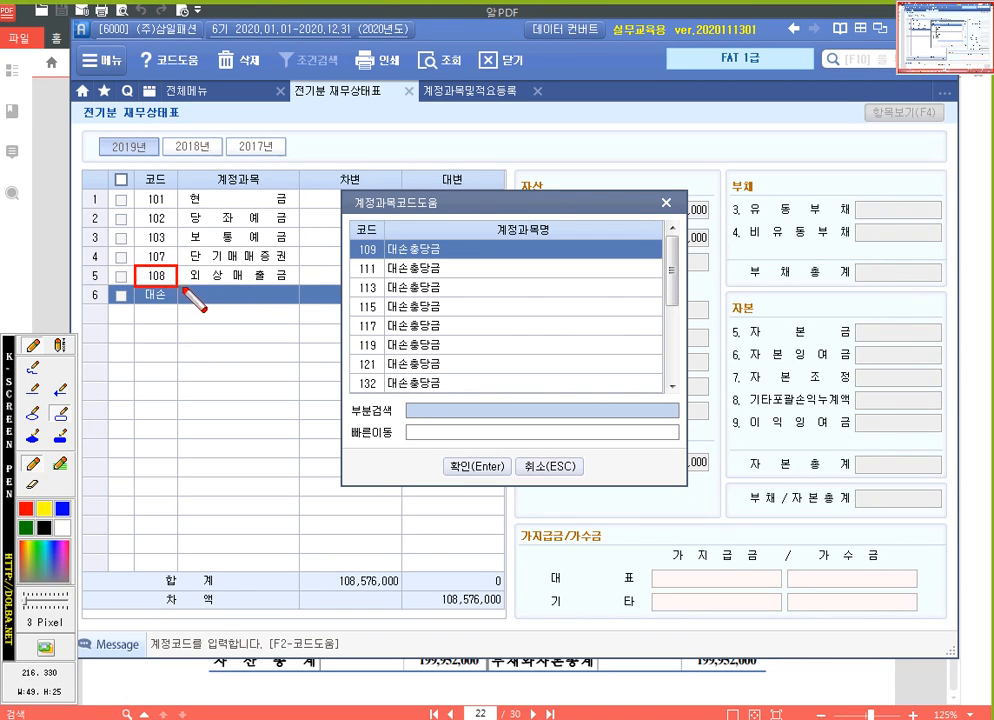
{"action": "left_click_drag", "start_coordinate": [350, 241], "coordinate": [386, 258]}
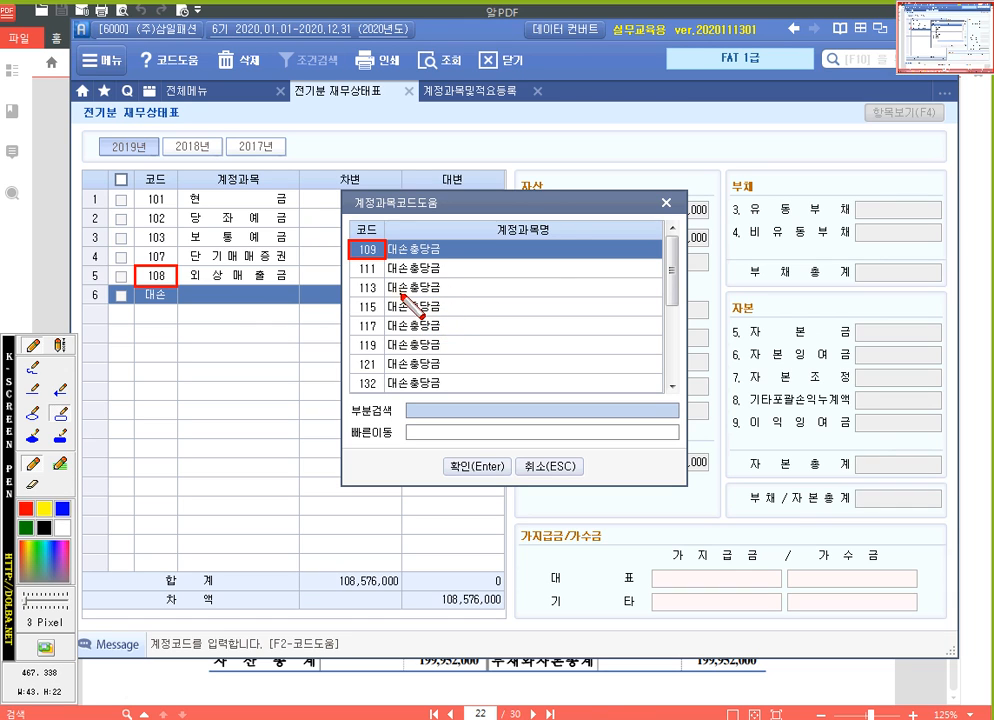
Leave the code list without choosing and enter account code 109 대손충당금 in row 6.
{"action": "left_click", "coordinate": [552, 468]}
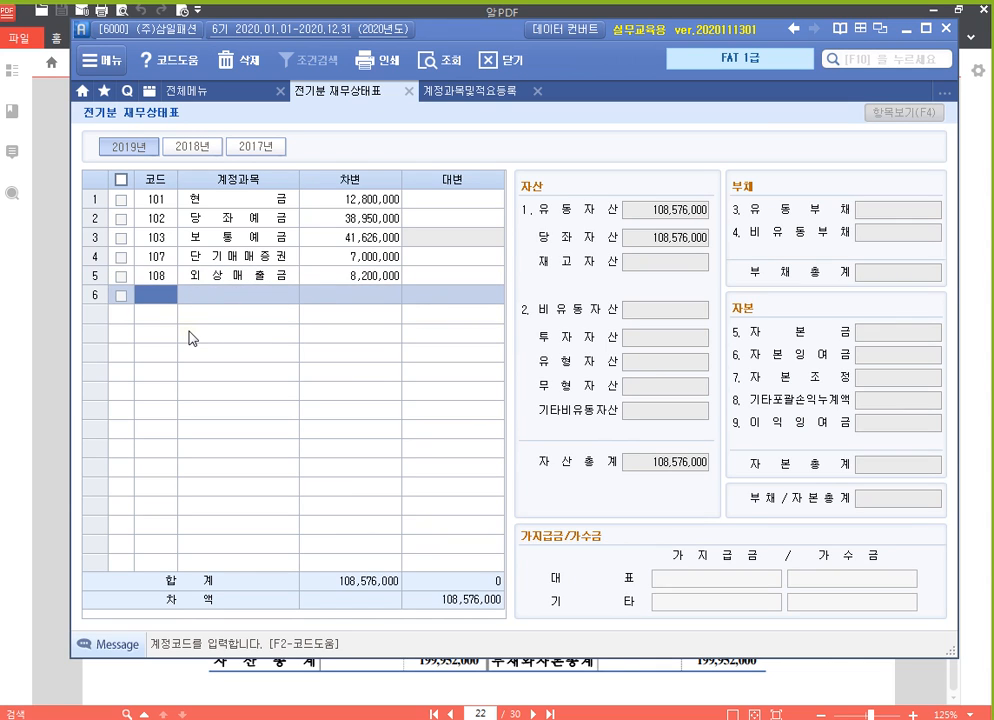
{"action": "type", "text": "109"}
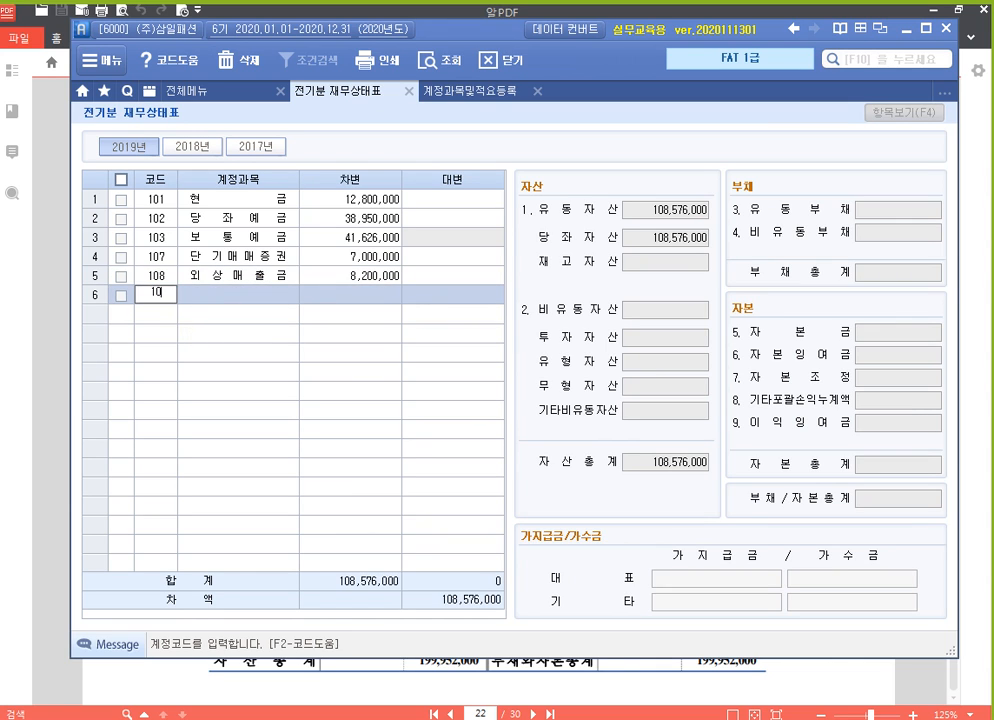
{"action": "key", "text": "Return"}
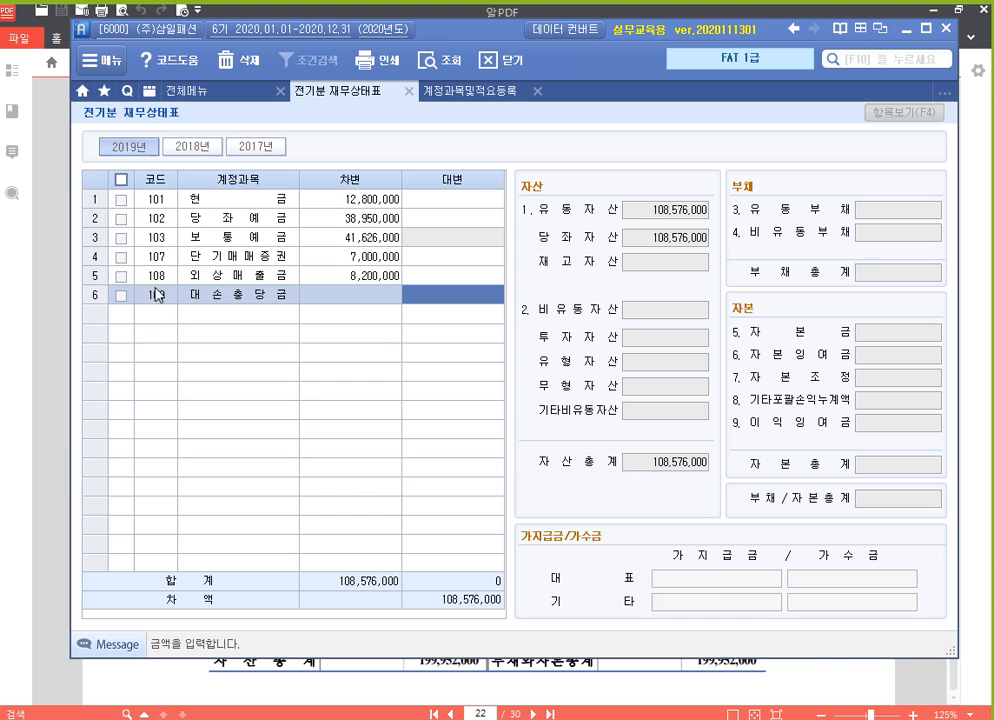
In 계정과목및적요등록, examine the code ranges under 자산 > 유동자산 and the 109 대손충당금 entry.
{"action": "left_click", "coordinate": [460, 90]}
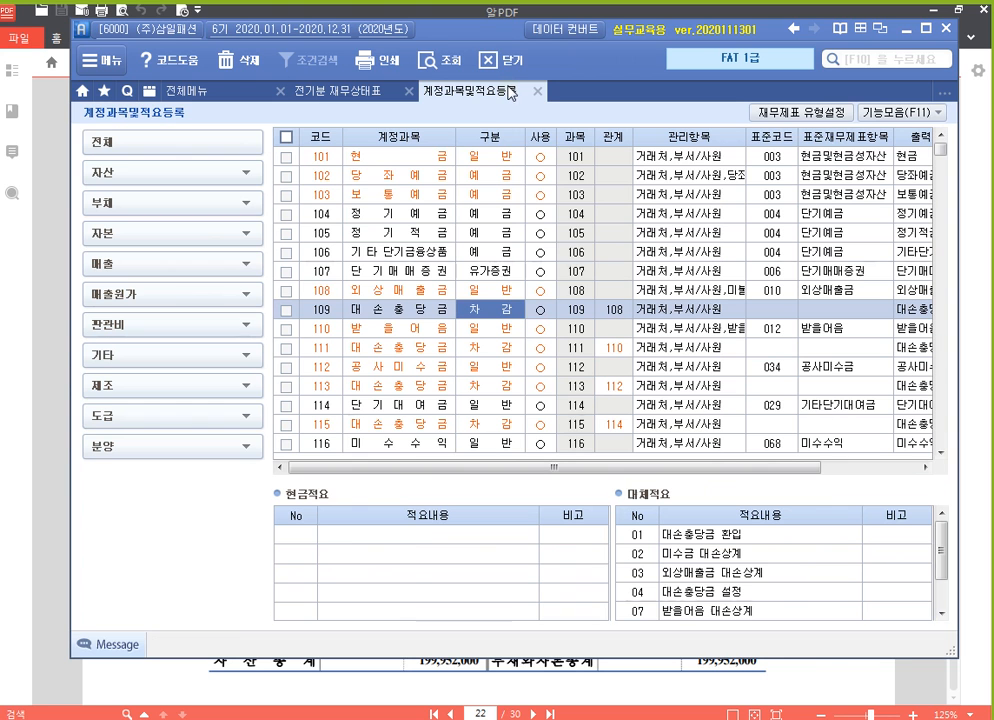
{"action": "left_click", "coordinate": [244, 172]}
{"action": "left_click", "coordinate": [242, 200]}
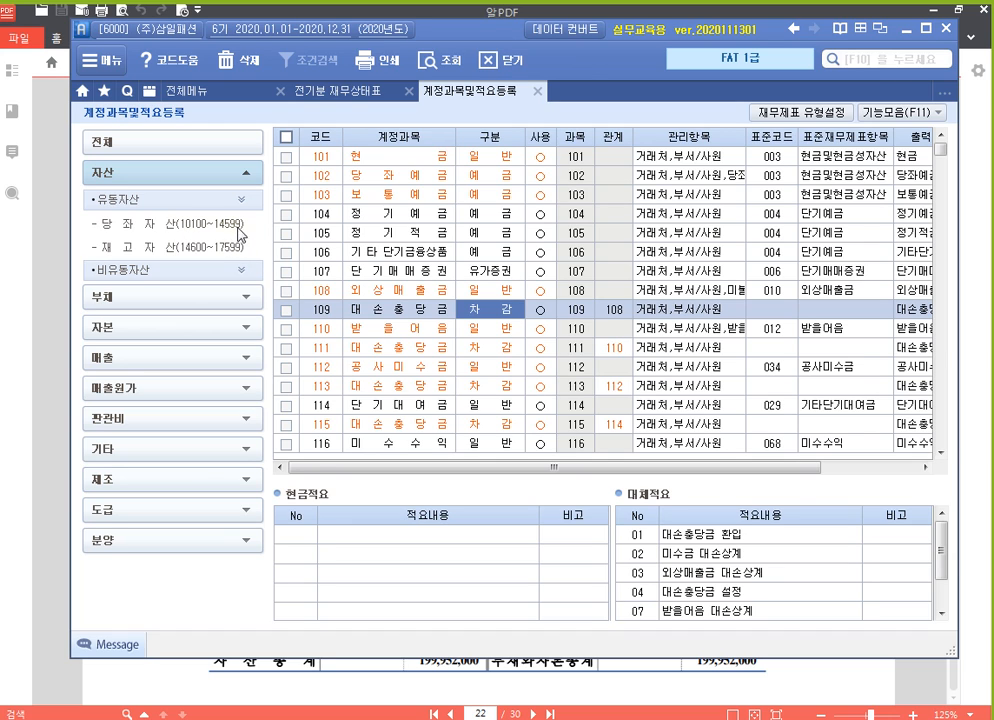
{"action": "key", "text": "ctrl"}
{"action": "left_click", "coordinate": [325, 312]}
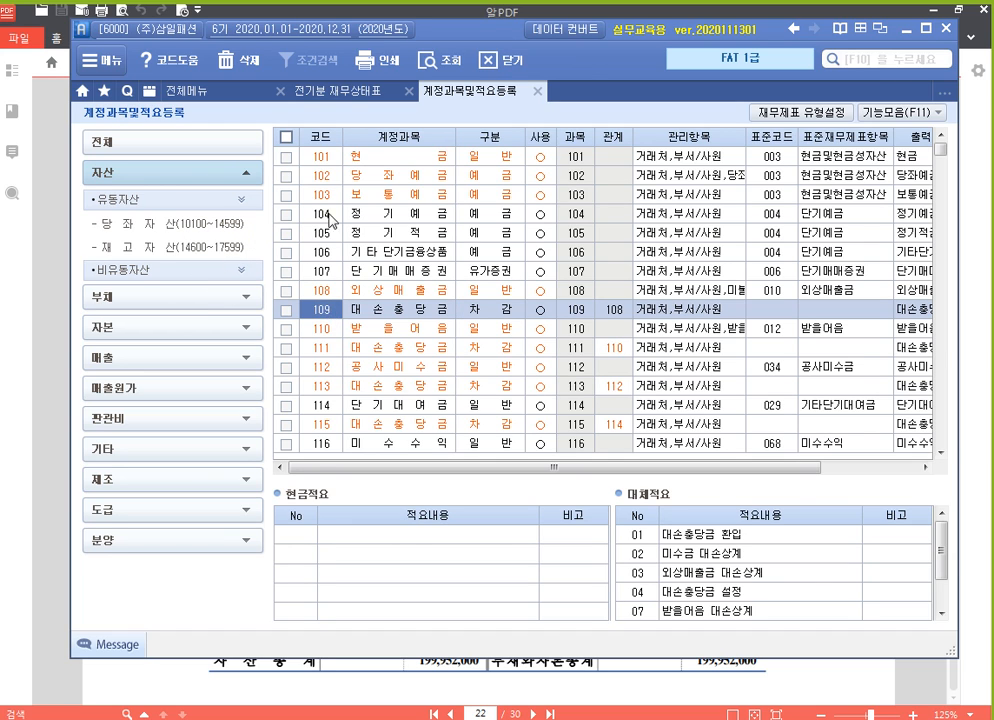
Return to 전기분 재무상태표 and examine the 차변 and 대변 cells of the asset rows and the 당좌자산 total.
{"action": "left_click", "coordinate": [348, 99]}
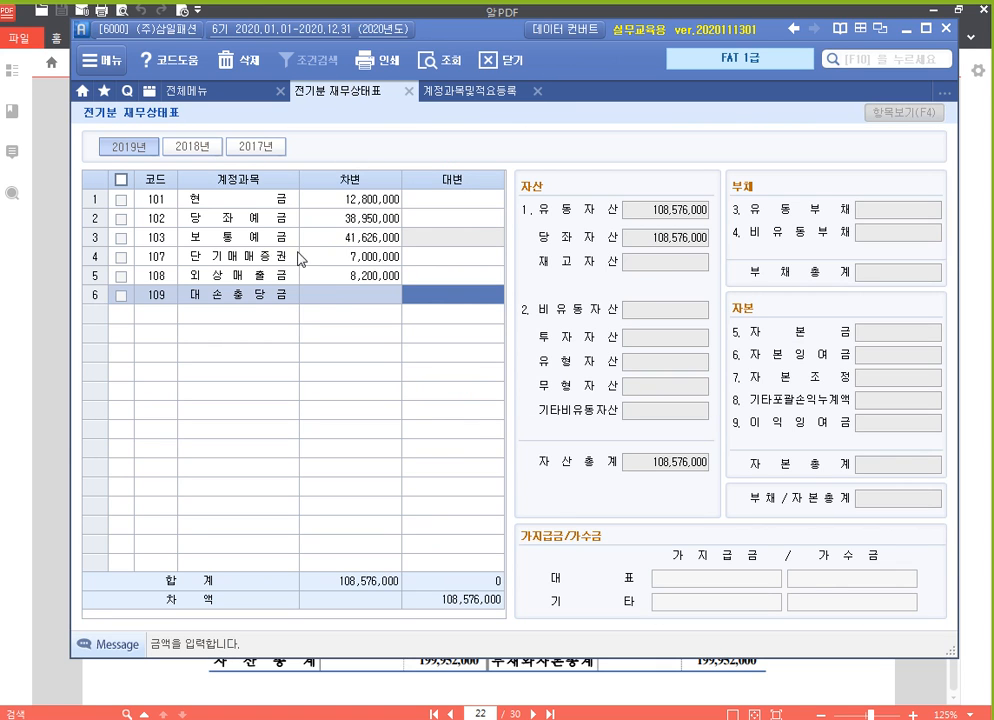
{"action": "left_click", "coordinate": [459, 305]}
{"action": "left_click", "coordinate": [459, 305]}
{"action": "left_click", "coordinate": [459, 305]}
{"action": "left_click", "coordinate": [468, 300]}
{"action": "key", "text": "Left"}
{"action": "key", "text": "Up"}
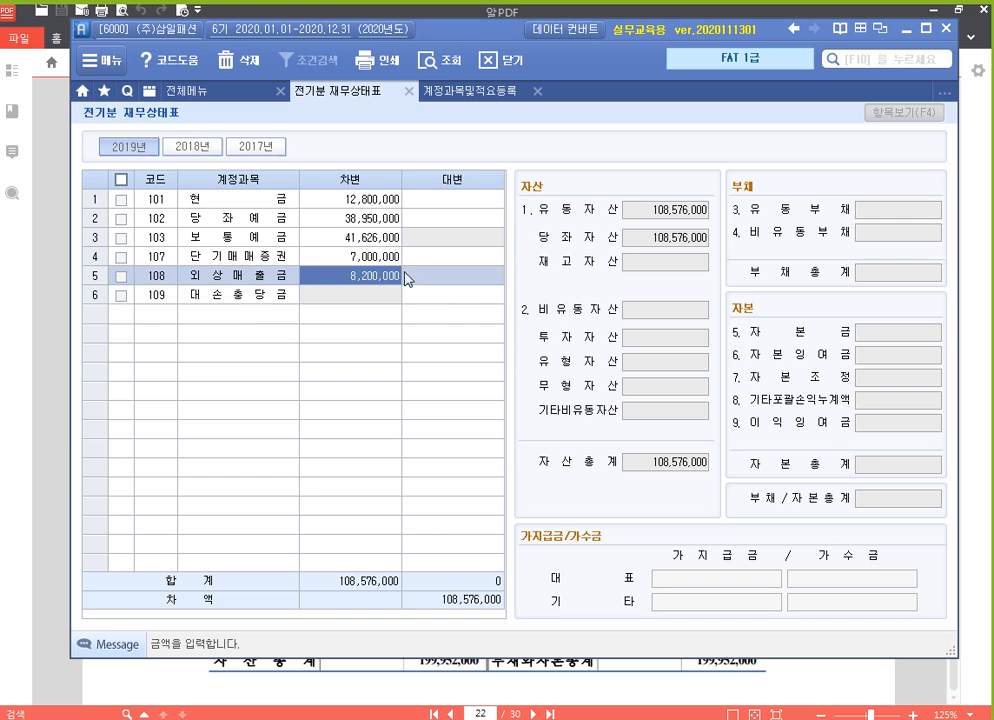
{"action": "left_click", "coordinate": [372, 201]}
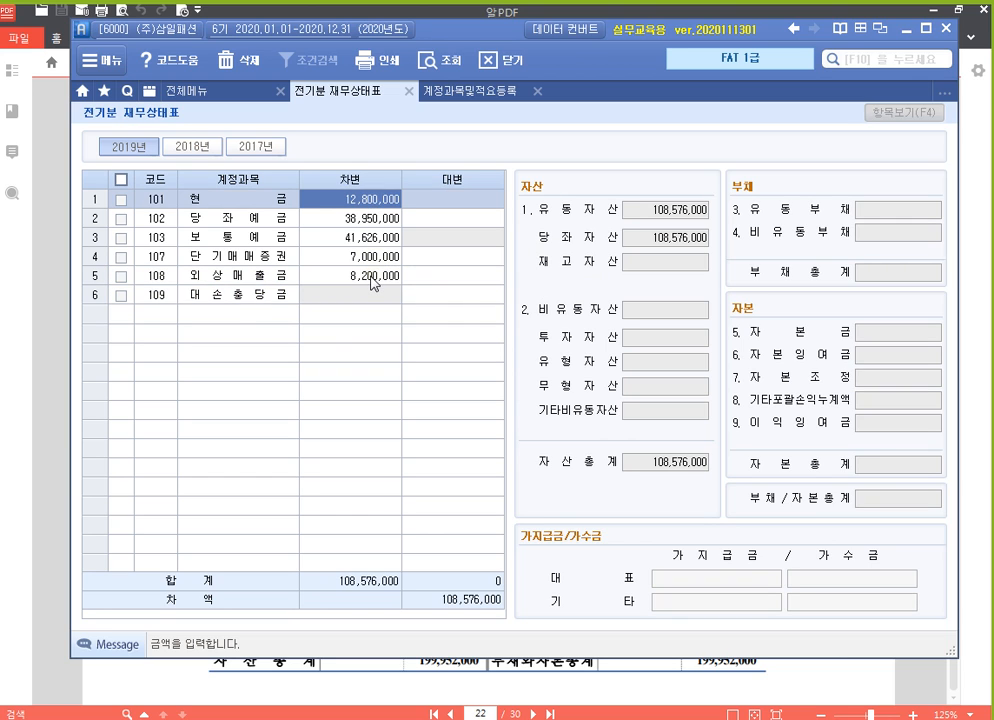
{"action": "left_click", "coordinate": [371, 278]}
{"action": "left_click", "coordinate": [660, 242]}
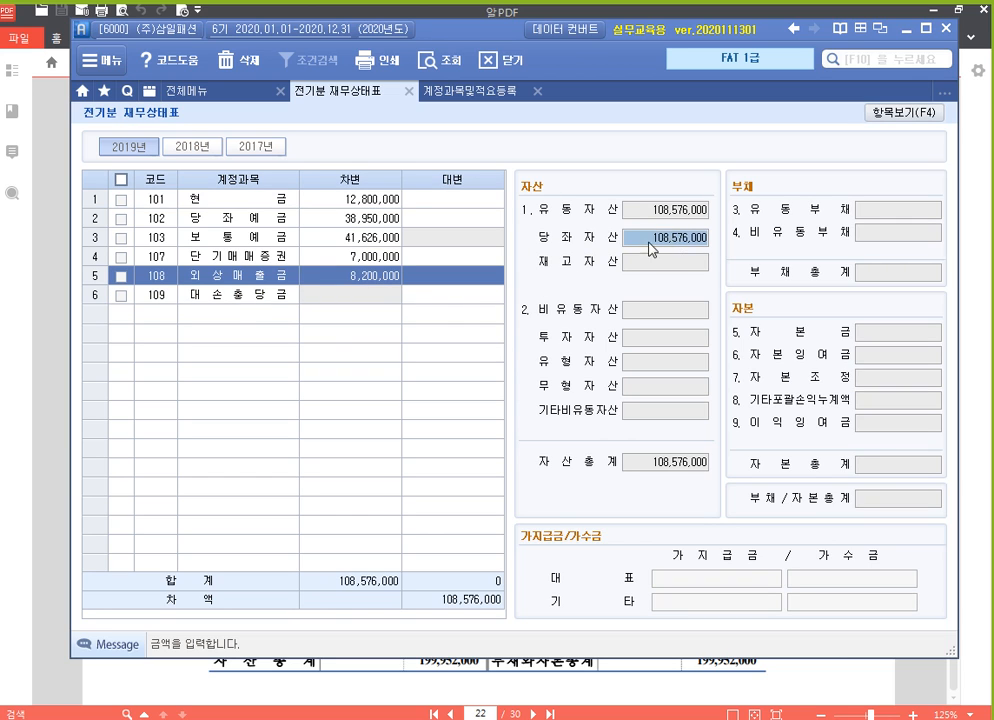
Enter 82,000 as the 대변 amount of 109 대손충당금 in row 6.
{"action": "left_click", "coordinate": [450, 305]}
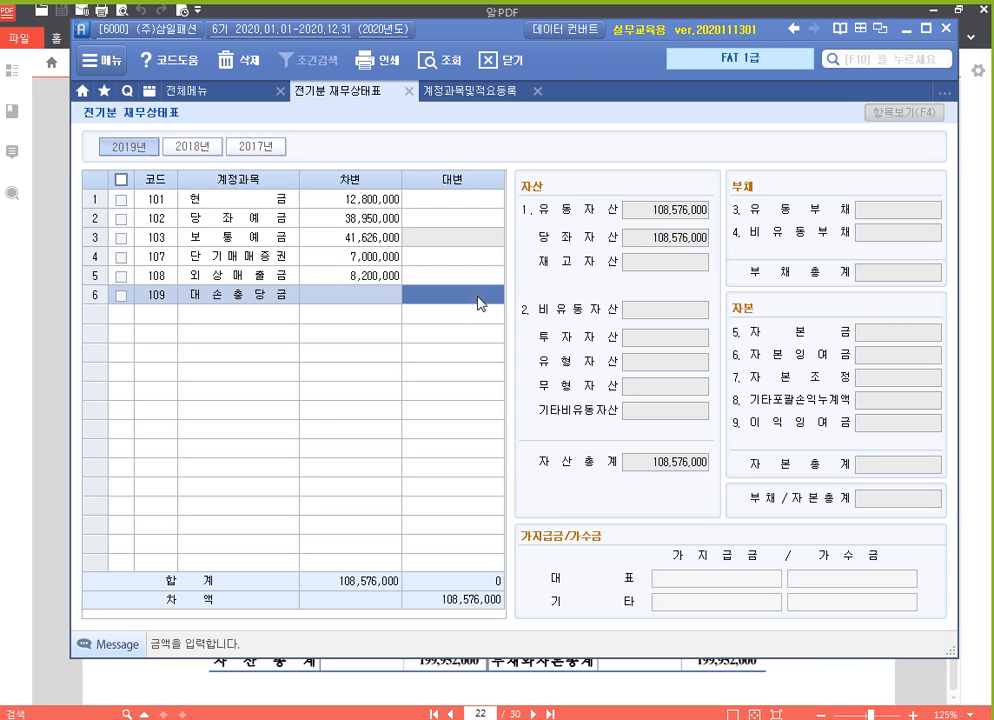
{"action": "type", "text": "82,000"}
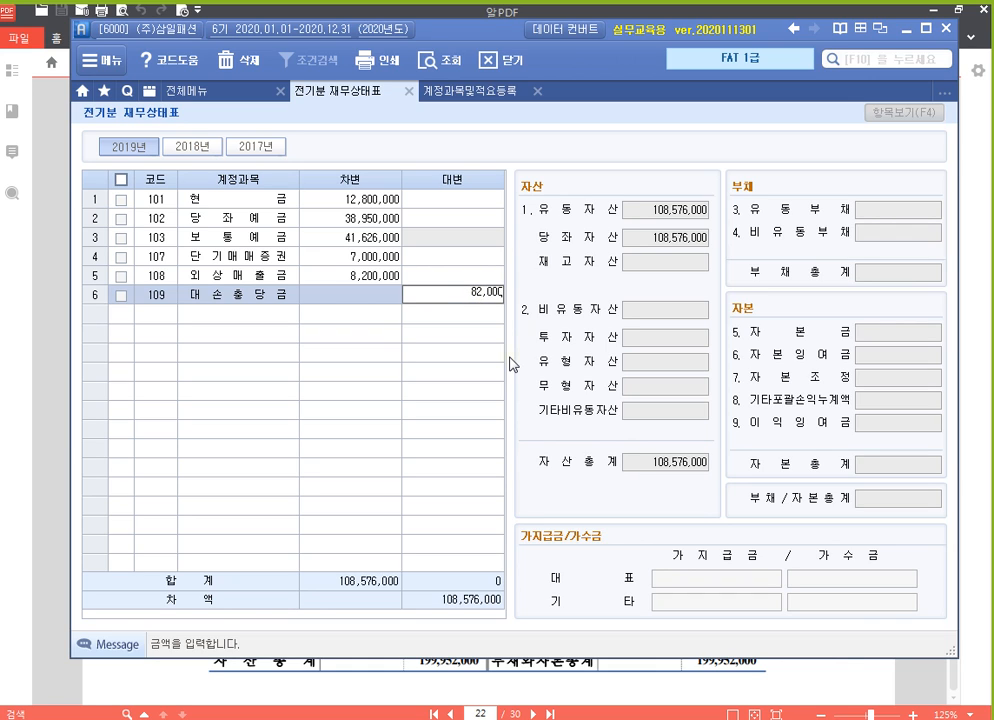
{"action": "key", "text": "Return"}
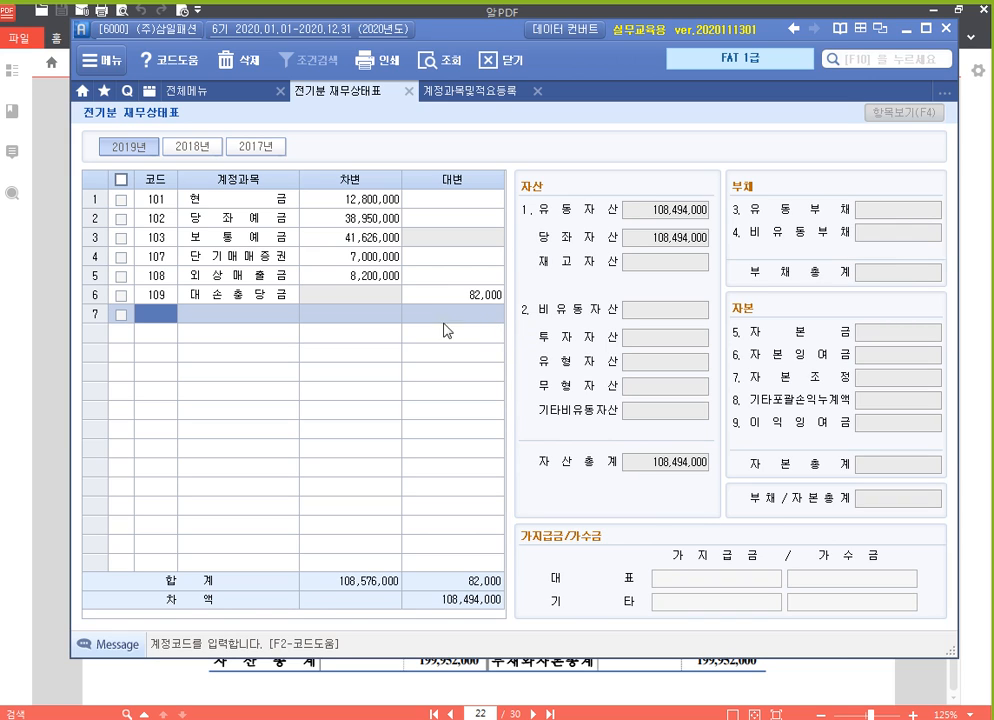
Compare the 차변 and 대변 cells of 108 외상매출금 and 109 대손충당금 in rows 5 and 6.
{"action": "left_click", "coordinate": [462, 295]}
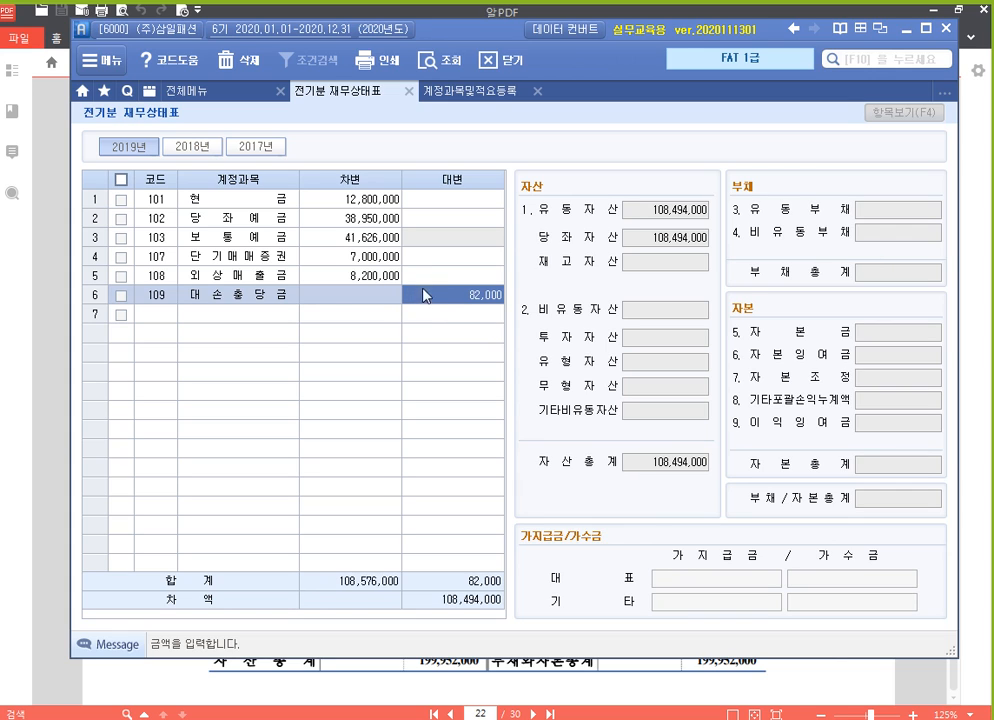
{"action": "left_click", "coordinate": [375, 294]}
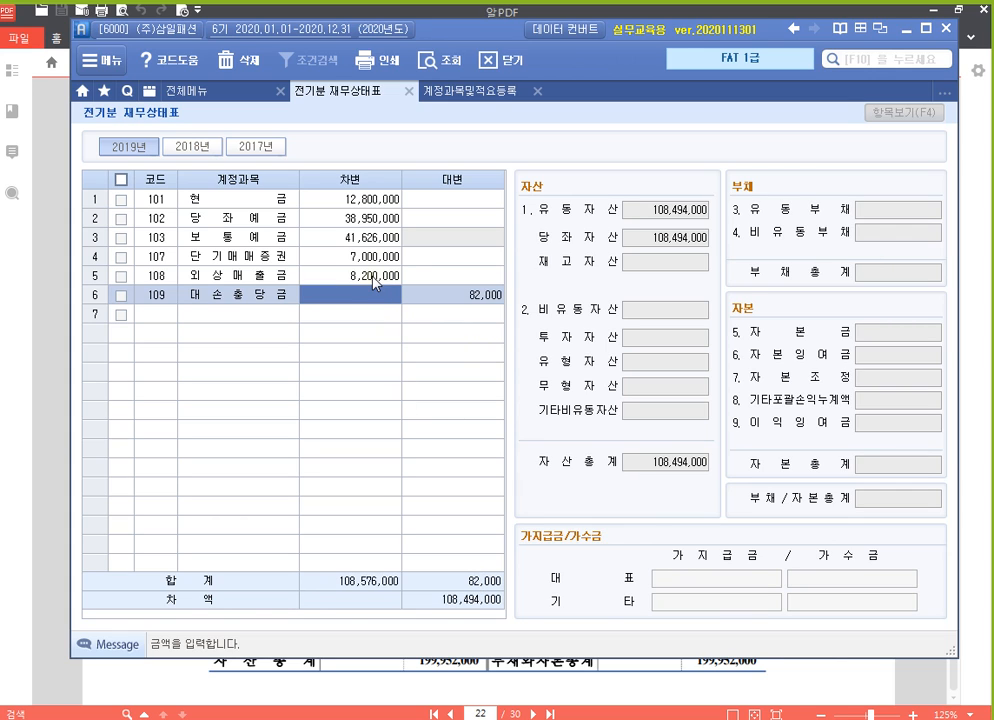
{"action": "left_click", "coordinate": [374, 277]}
{"action": "key", "text": "Return"}
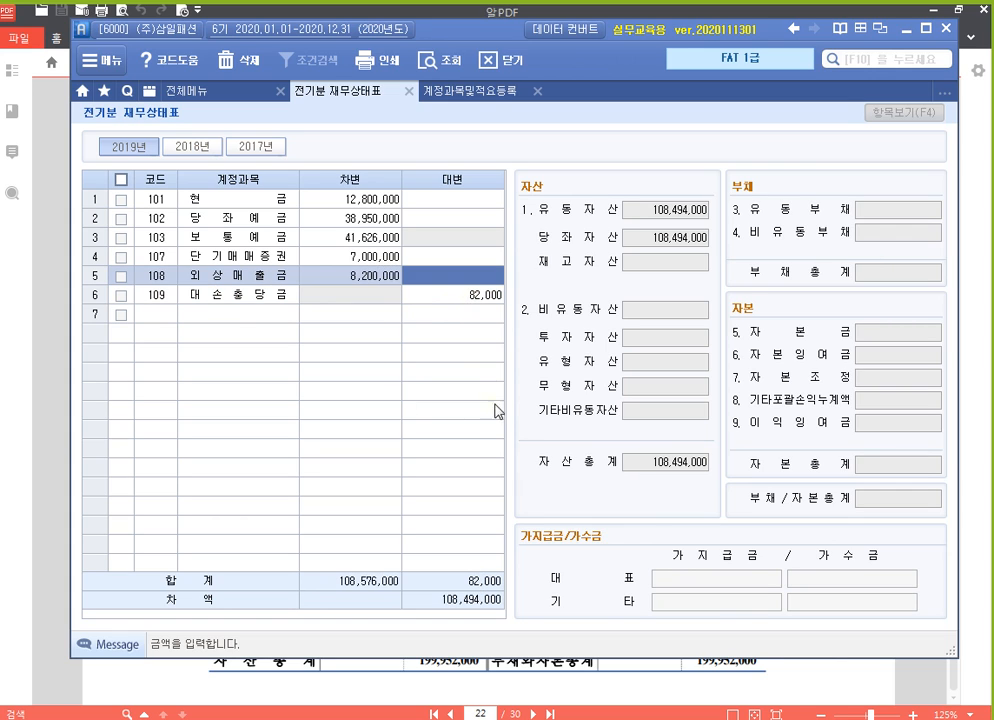
{"action": "left_click", "coordinate": [470, 296]}
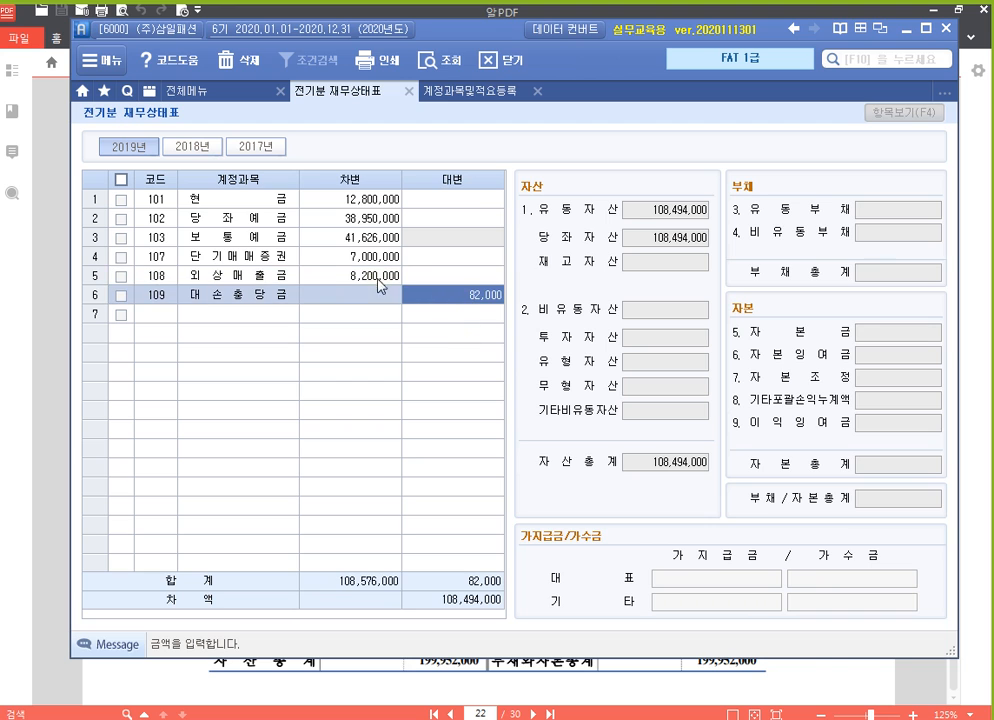
In the PDF, frame the 감가상각누계액 labels below 건물 and 비품 in red, clear the annotations and return to the accounting program.
{"action": "left_click", "coordinate": [496, 679]}
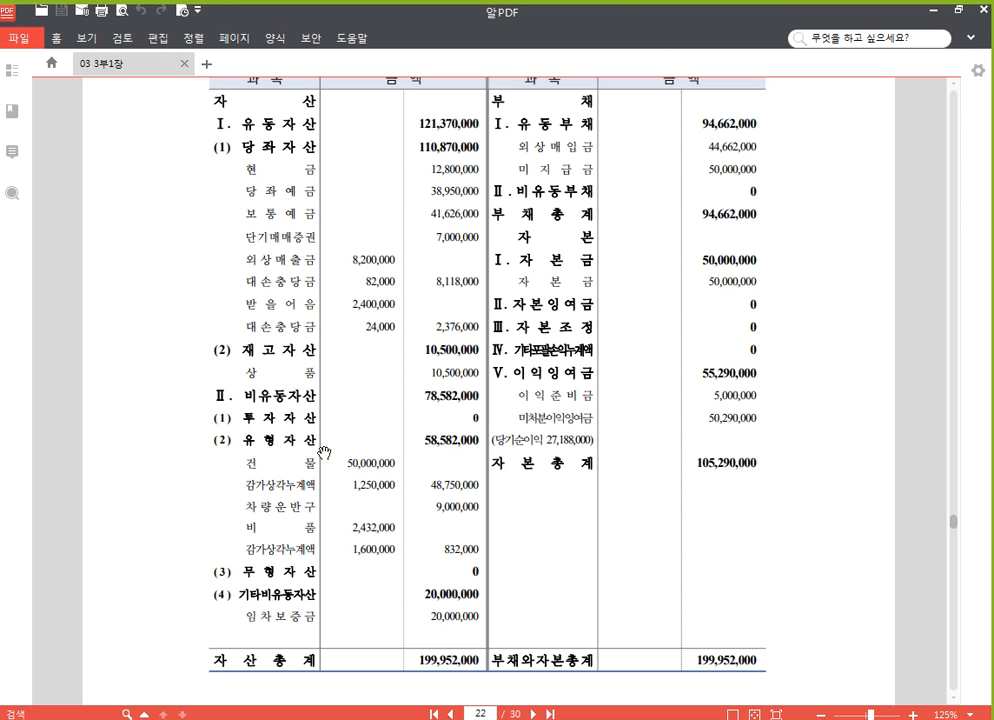
{"action": "scroll", "coordinate": [351, 430], "scroll_direction": "down", "scroll_amount": 3}
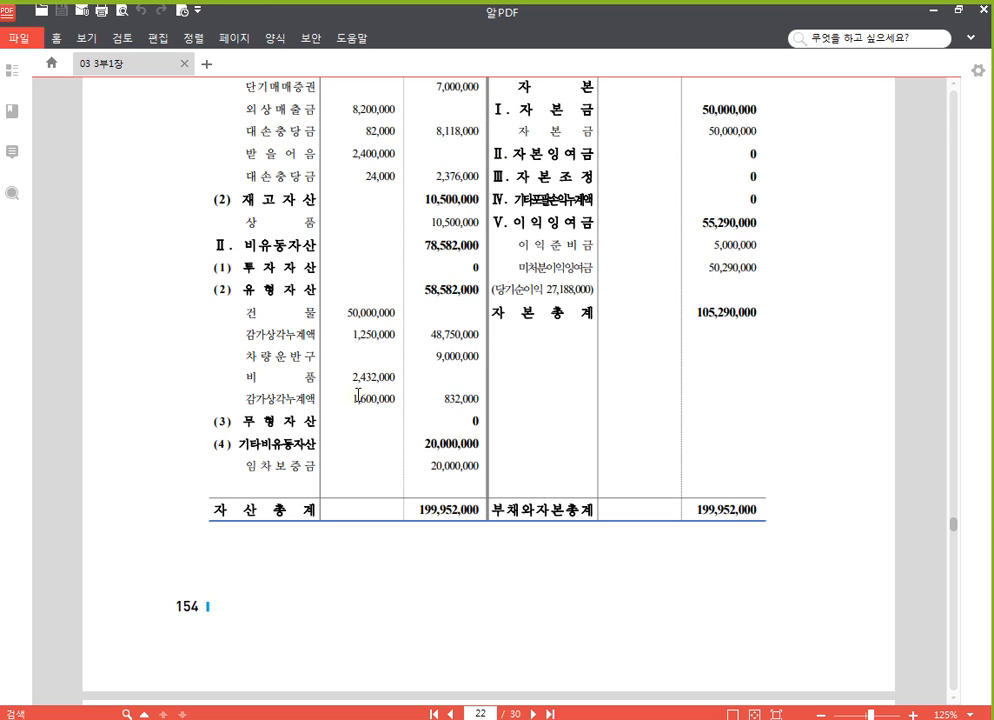
{"action": "key", "text": "F2"}
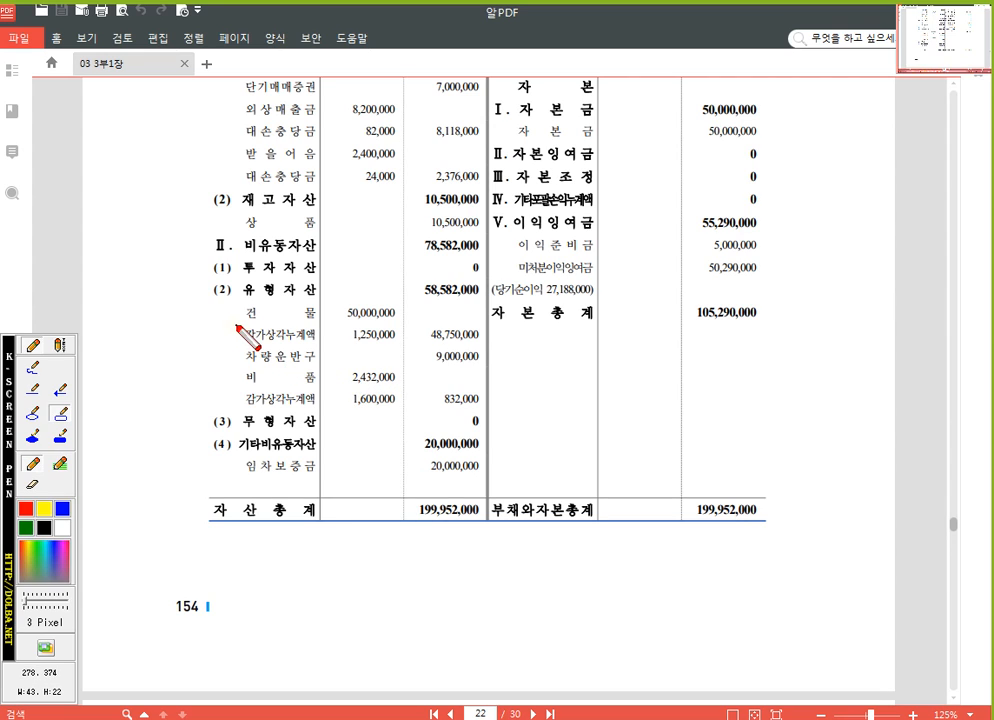
{"action": "left_click_drag", "start_coordinate": [236, 323], "coordinate": [324, 346]}
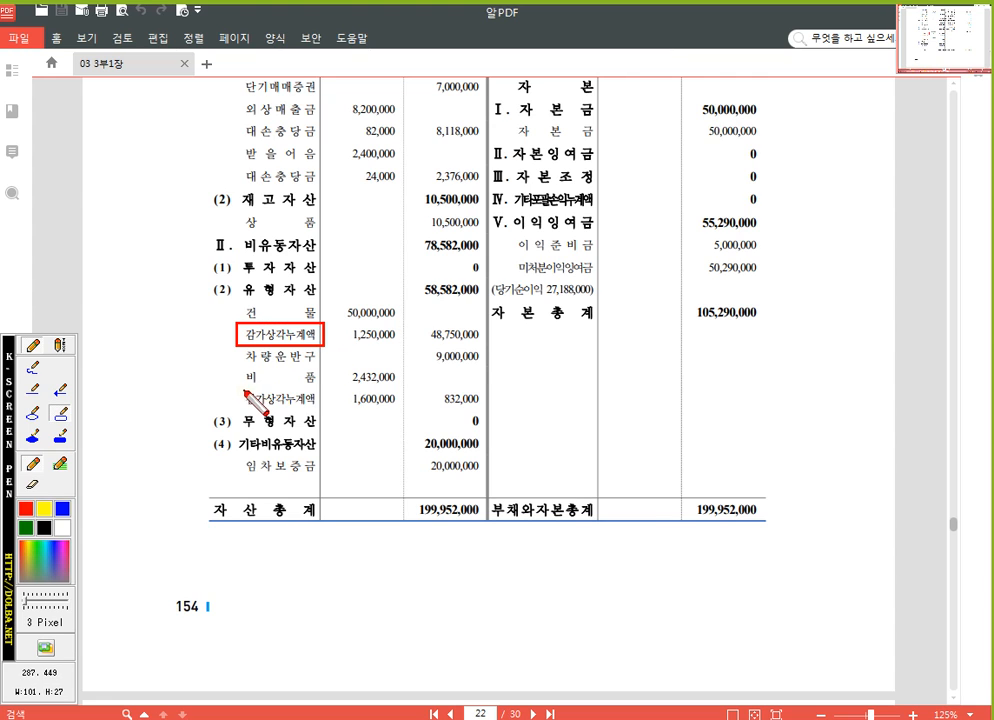
{"action": "left_click_drag", "start_coordinate": [239, 389], "coordinate": [323, 409]}
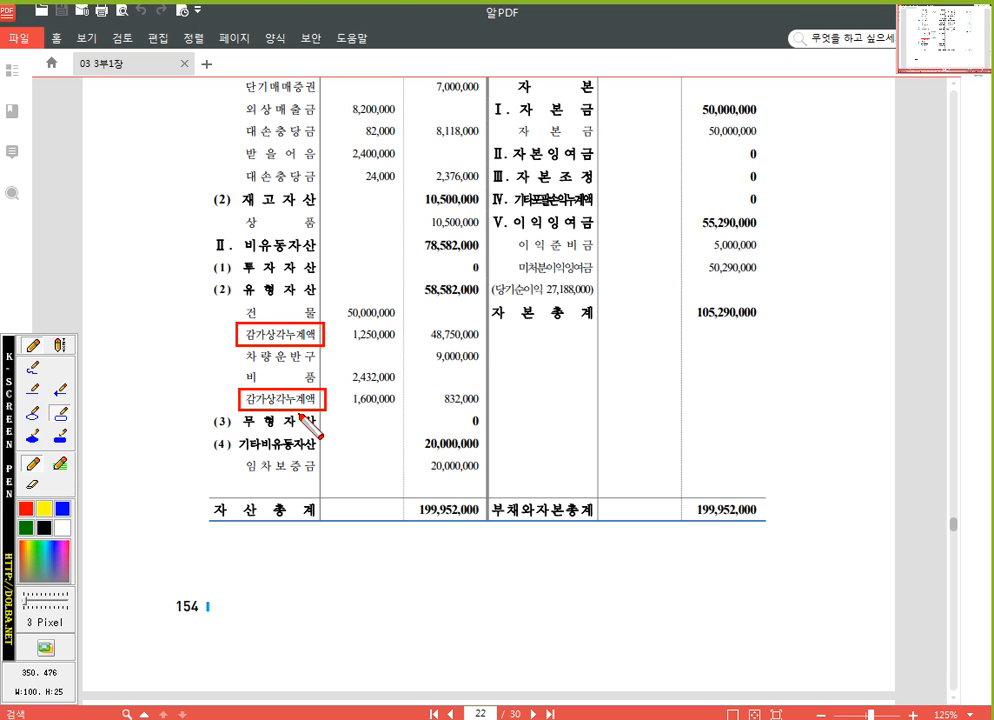
{"action": "key", "text": "Escape"}
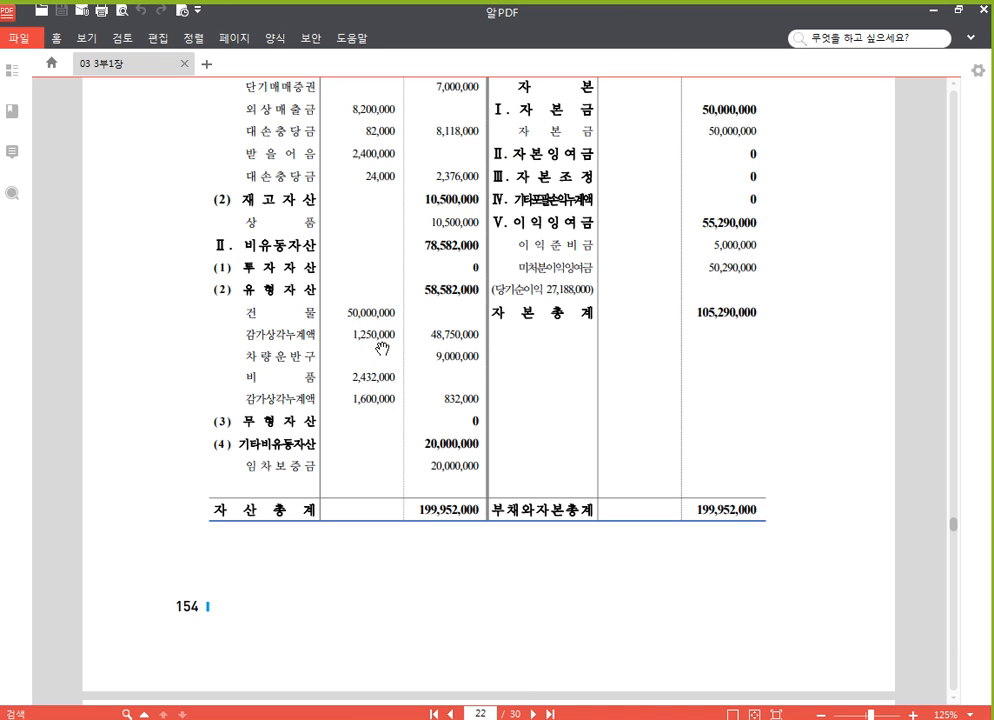
{"action": "key", "text": "alt+Tab"}
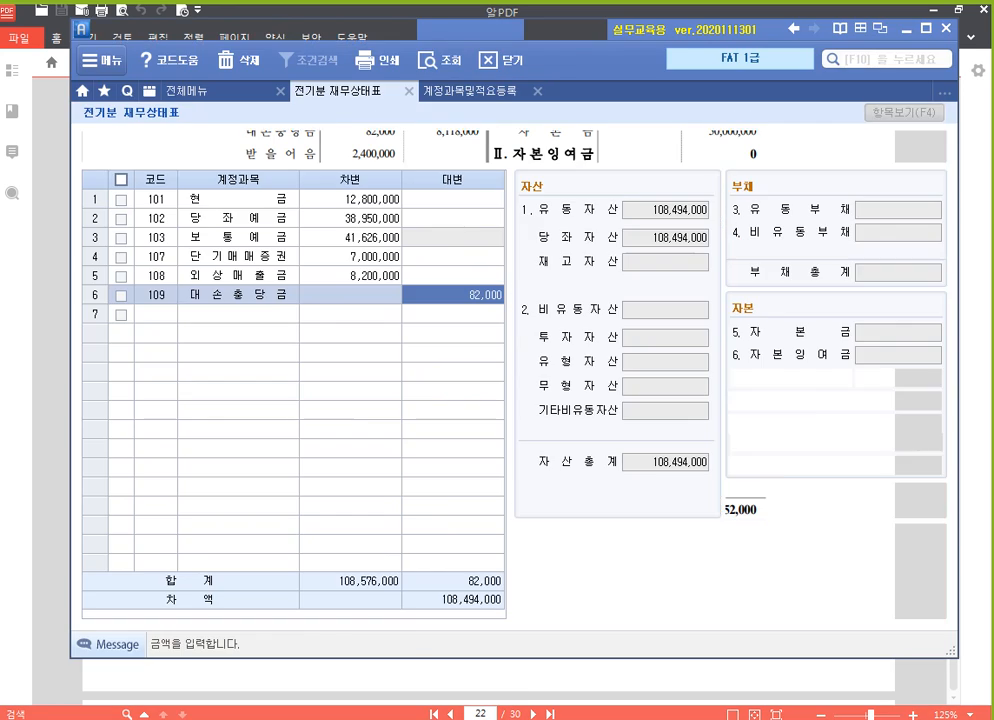
In 계정과목및적요등록, find account code 202 and examine the 건물 row with the accounts below it.
{"action": "left_click", "coordinate": [470, 97]}
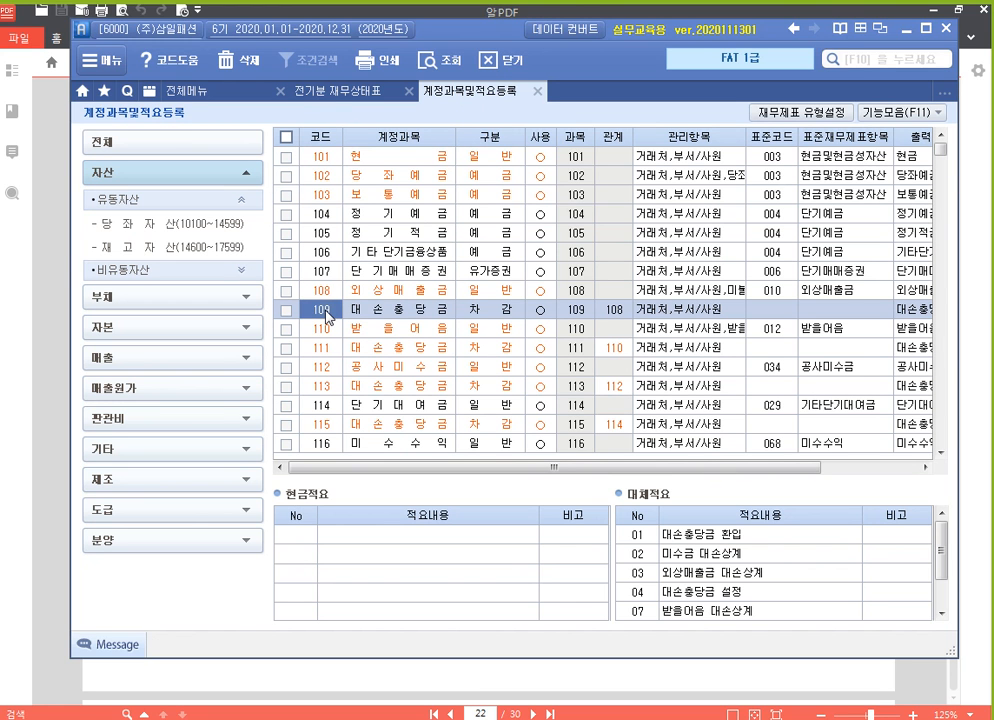
{"action": "type", "text": "202"}
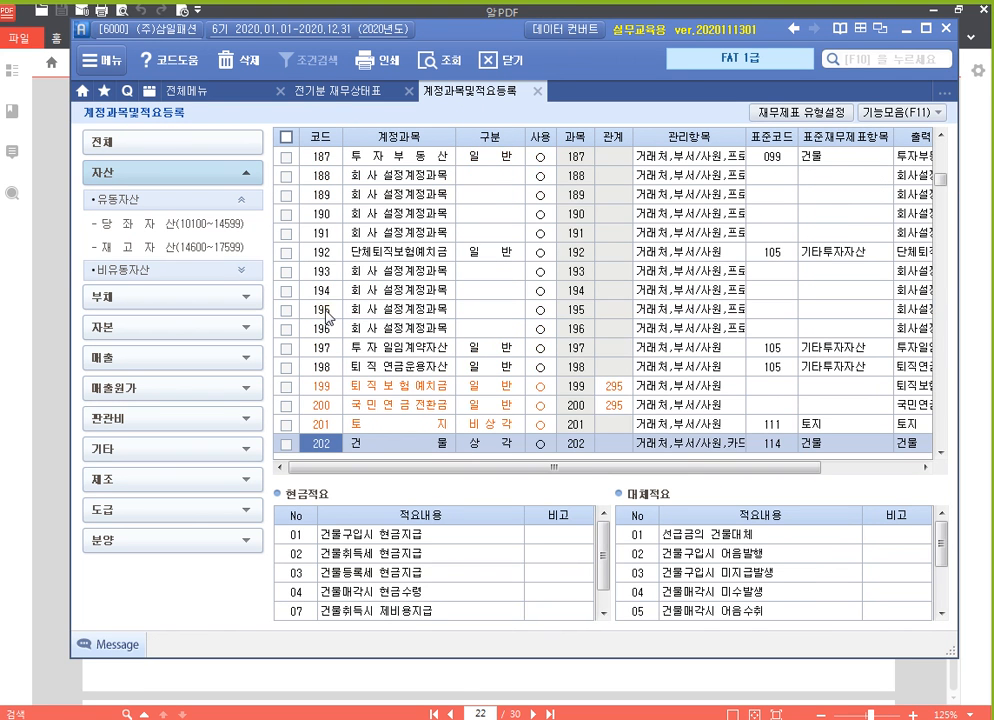
{"action": "scroll", "coordinate": [327, 313], "scroll_direction": "down", "scroll_amount": 3}
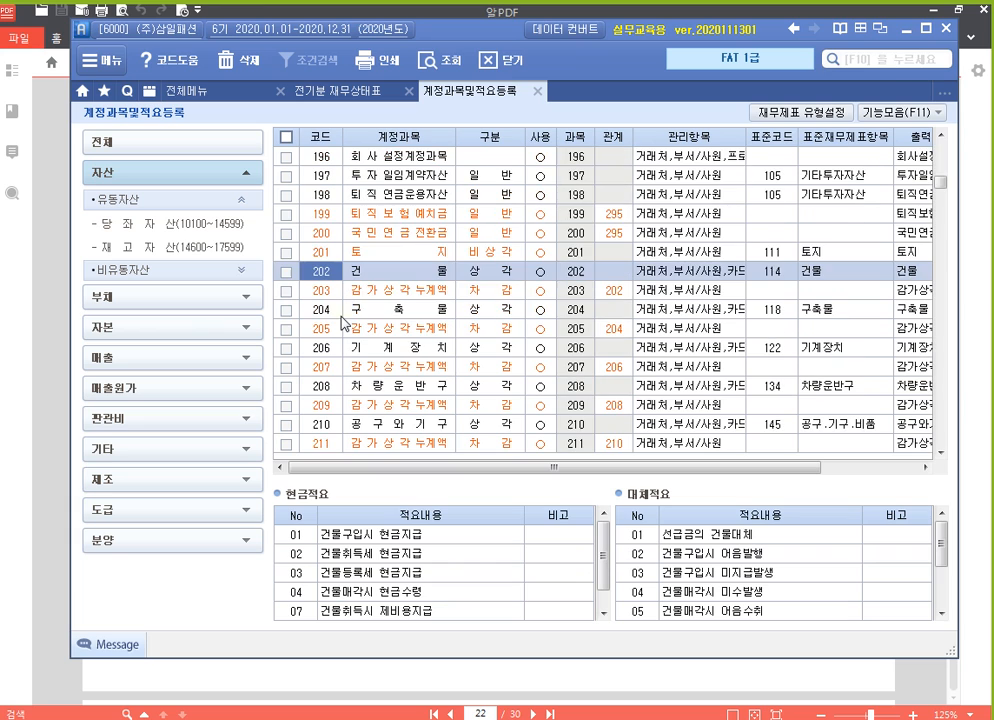
{"action": "left_click", "coordinate": [404, 279]}
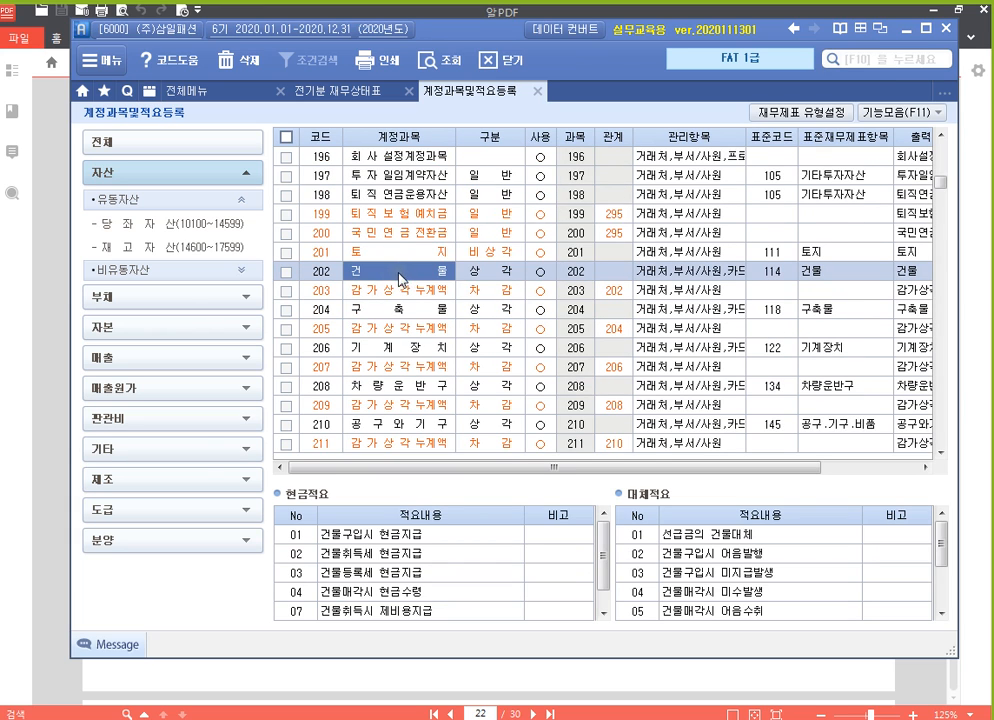
{"action": "left_click", "coordinate": [324, 275]}
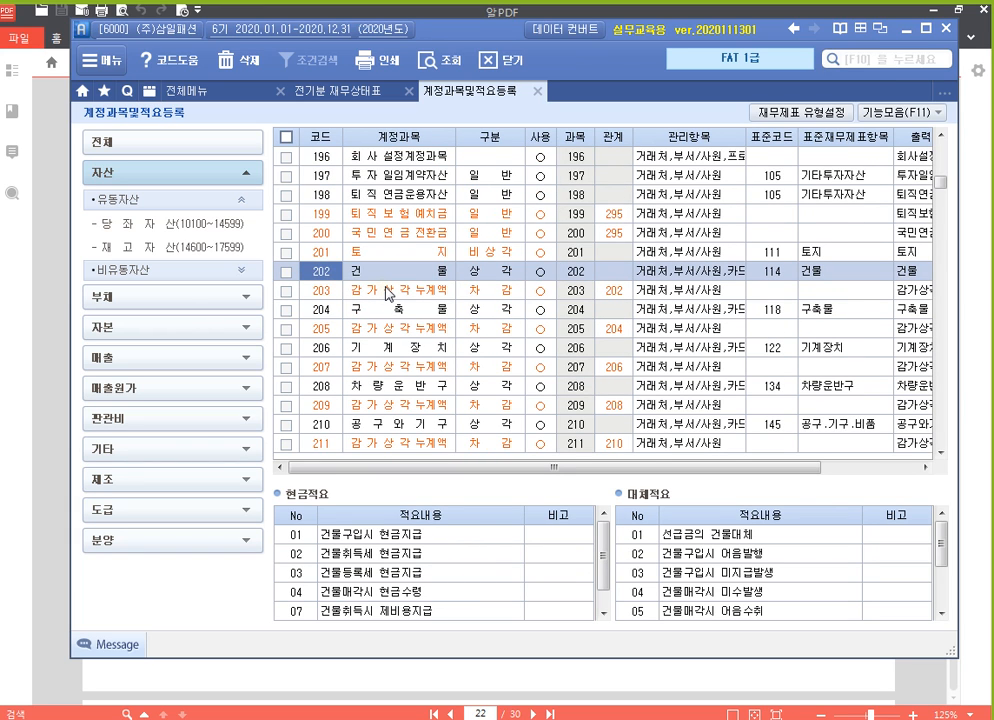
Check the 관계 and 구분 cells of the 감가상각누계액 directly below 건물 and compare the two account codes.
{"action": "key", "text": "ctrl"}
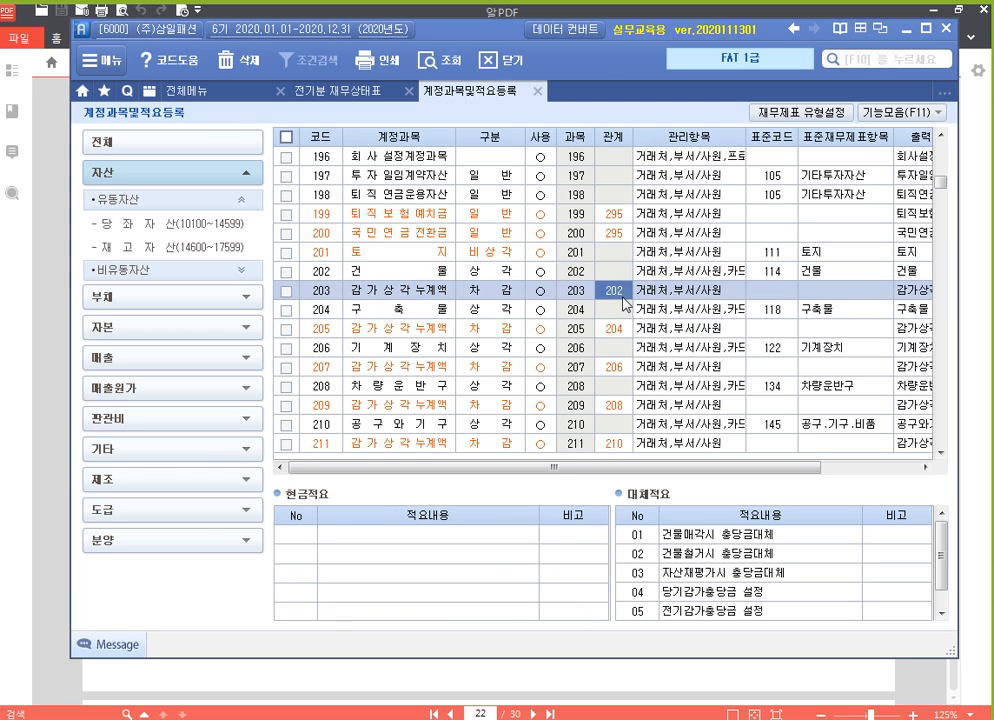
{"action": "left_click", "coordinate": [480, 290]}
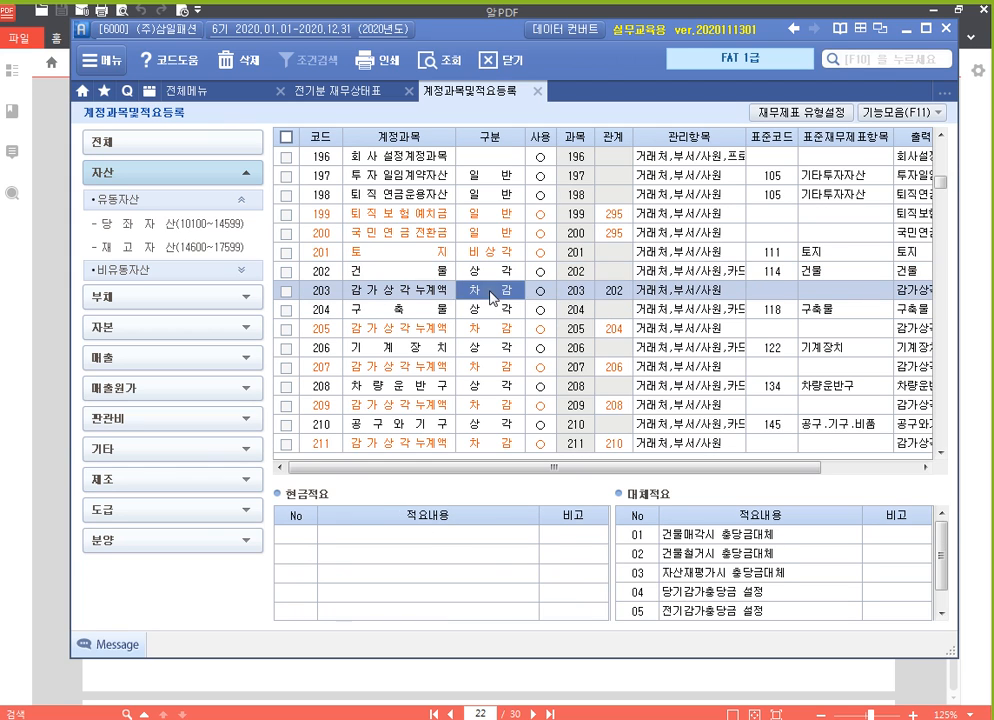
{"action": "left_click", "coordinate": [388, 289]}
{"action": "left_click", "coordinate": [328, 279]}
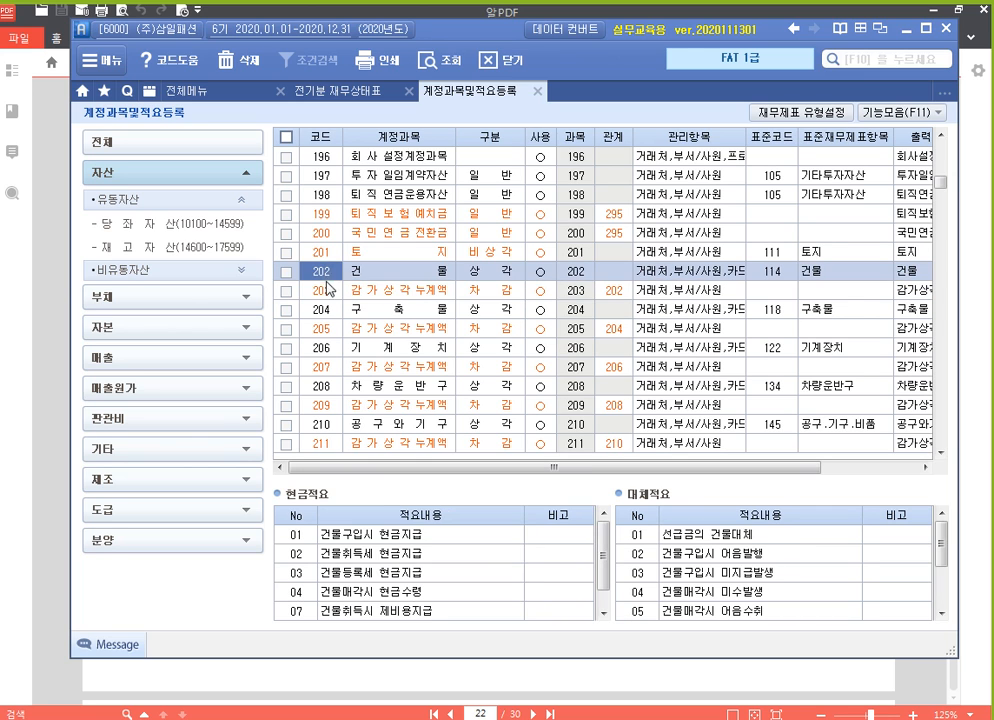
{"action": "left_click", "coordinate": [326, 292]}
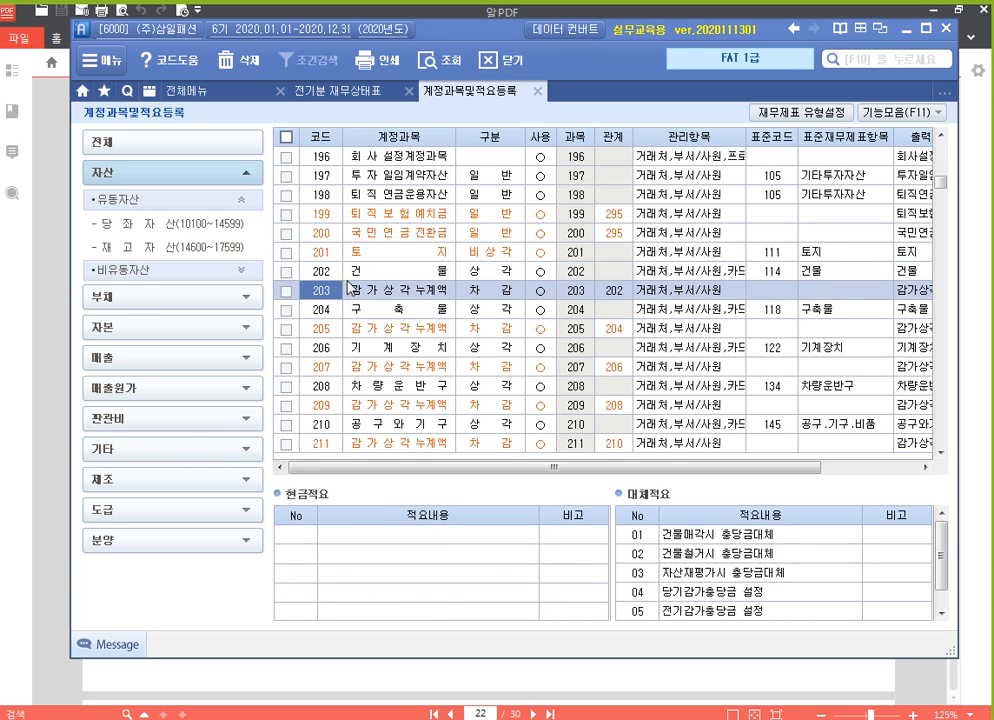
{"action": "left_click", "coordinate": [346, 279]}
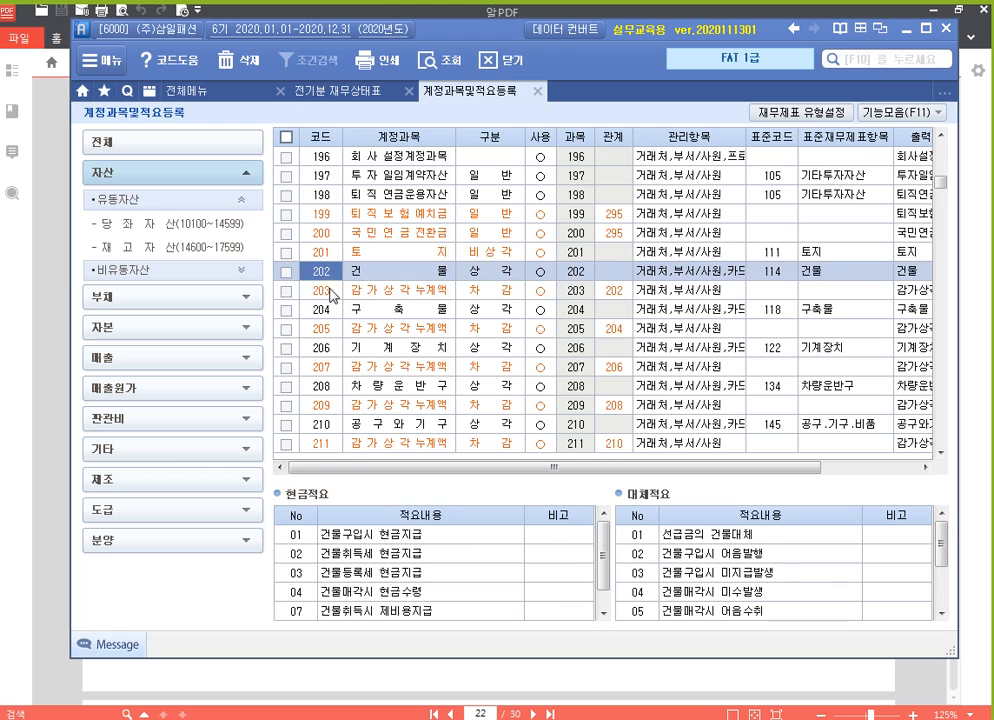
{"action": "left_click", "coordinate": [332, 289]}
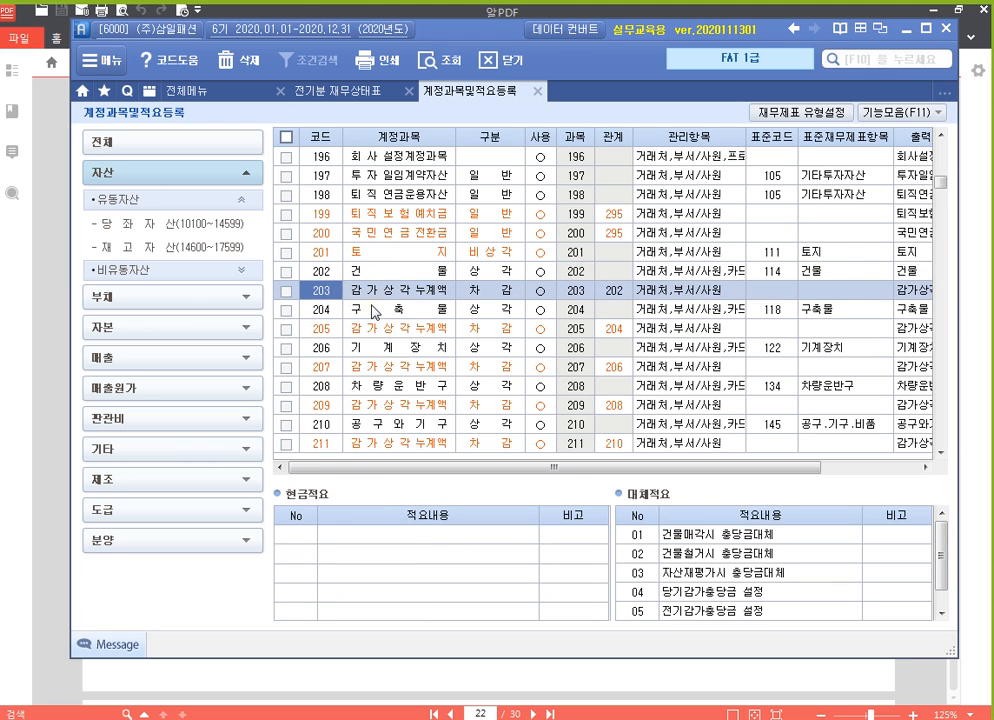
Find 비품 in the account list and check the code, 관계 and 구분 of the 감가상각누계액 directly below it.
{"action": "scroll", "coordinate": [372, 312], "scroll_direction": "down", "scroll_amount": 6}
{"action": "scroll", "coordinate": [352, 314], "scroll_direction": "up", "scroll_amount": 3}
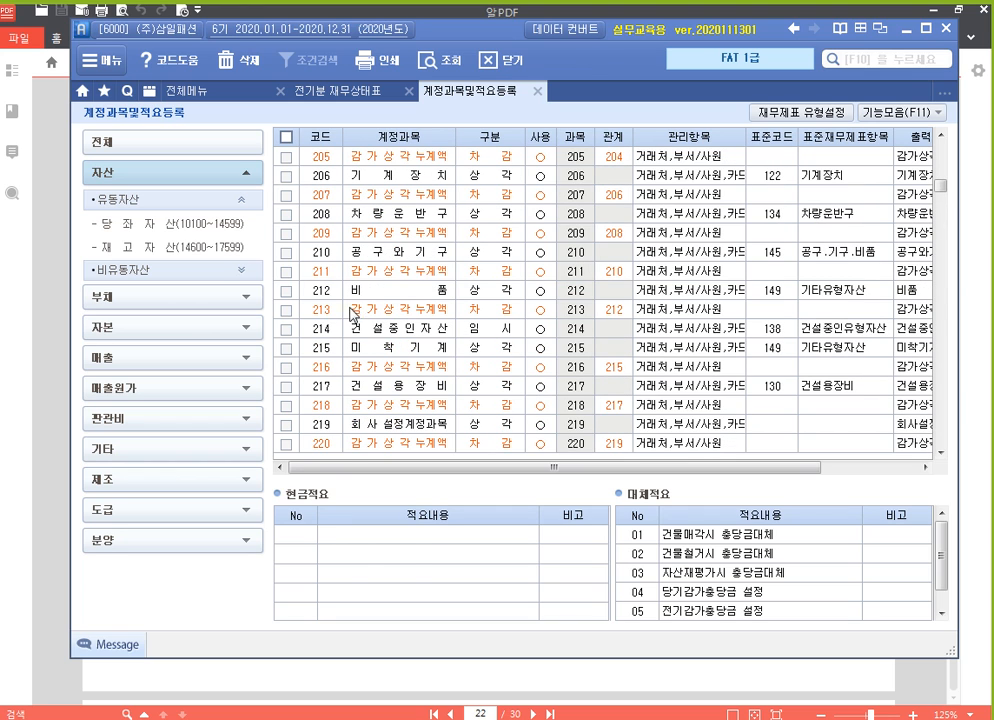
{"action": "left_click", "coordinate": [326, 291]}
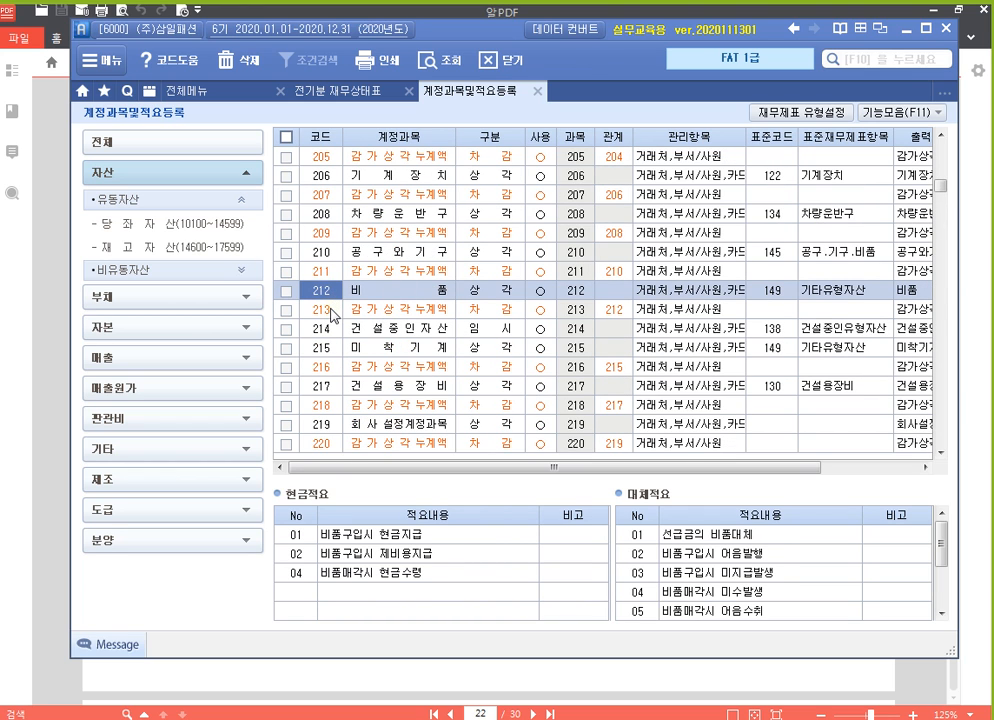
{"action": "left_click", "coordinate": [334, 312]}
{"action": "left_click", "coordinate": [612, 310]}
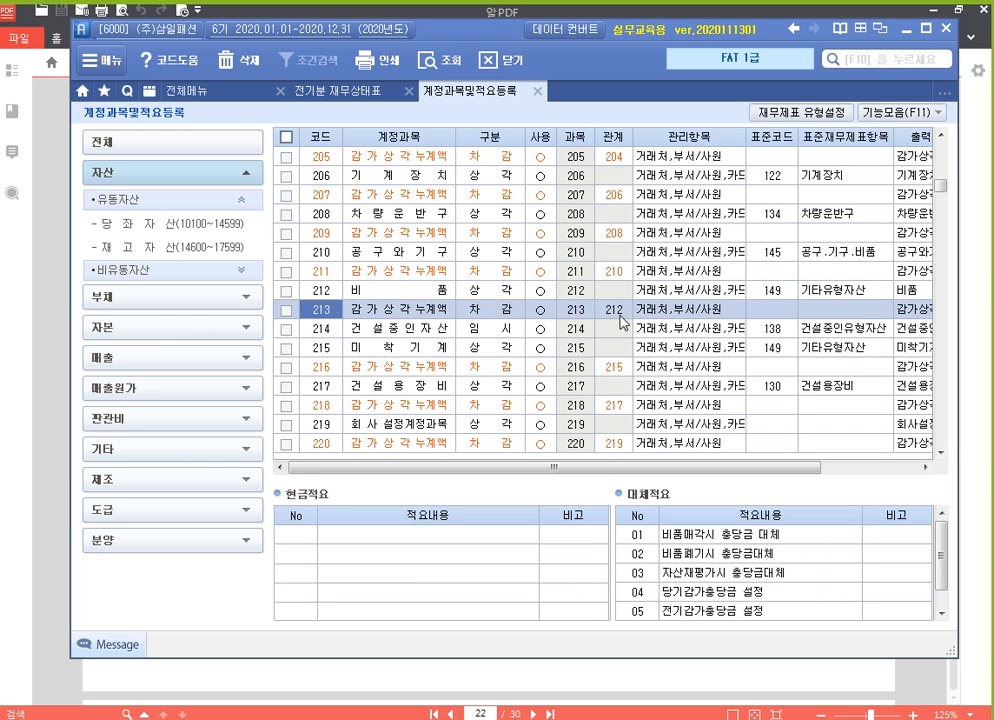
{"action": "left_click", "coordinate": [490, 316]}
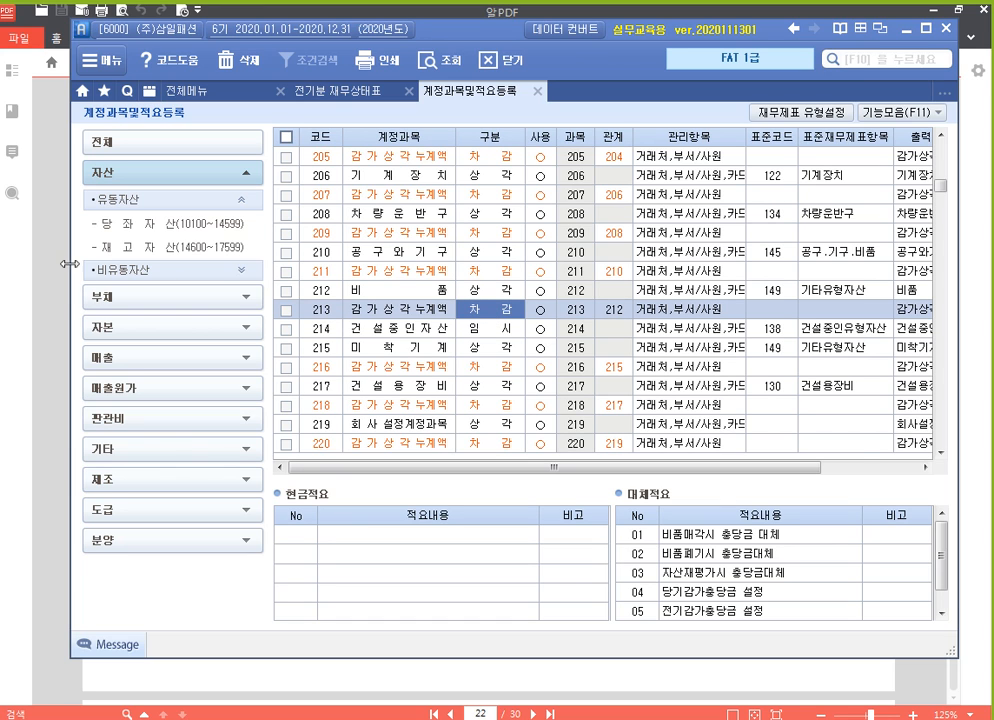
Review the 유형자산 rows in the PDF, then open 고정자산등록 in the accounting program and query account 208 차량운반구.
{"action": "left_click", "coordinate": [36, 201]}
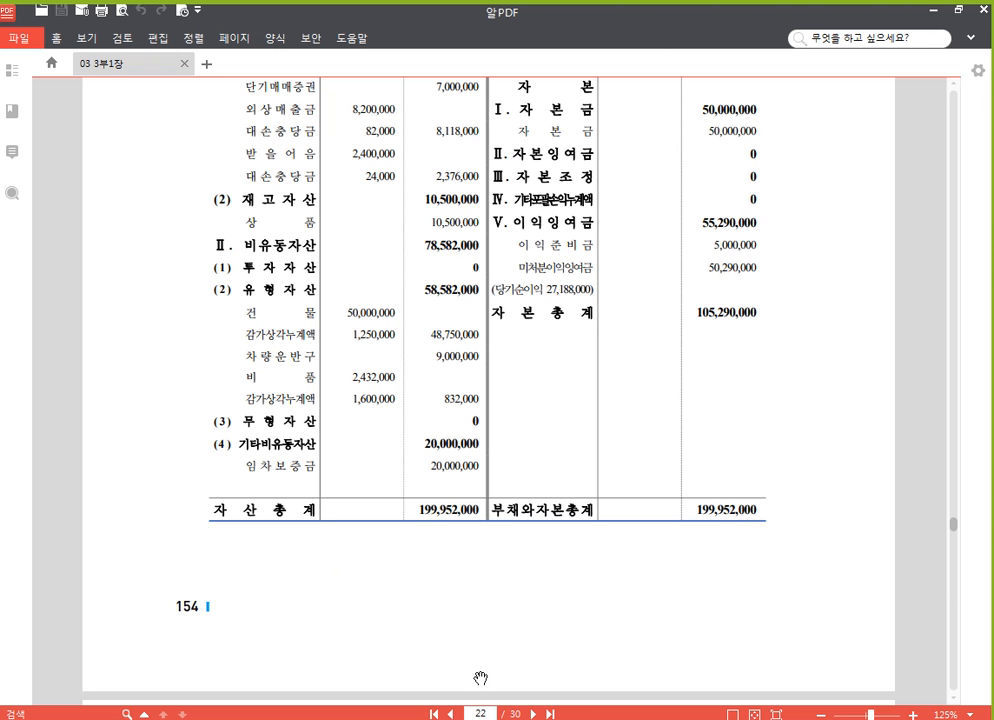
{"action": "left_click", "coordinate": [462, 718]}
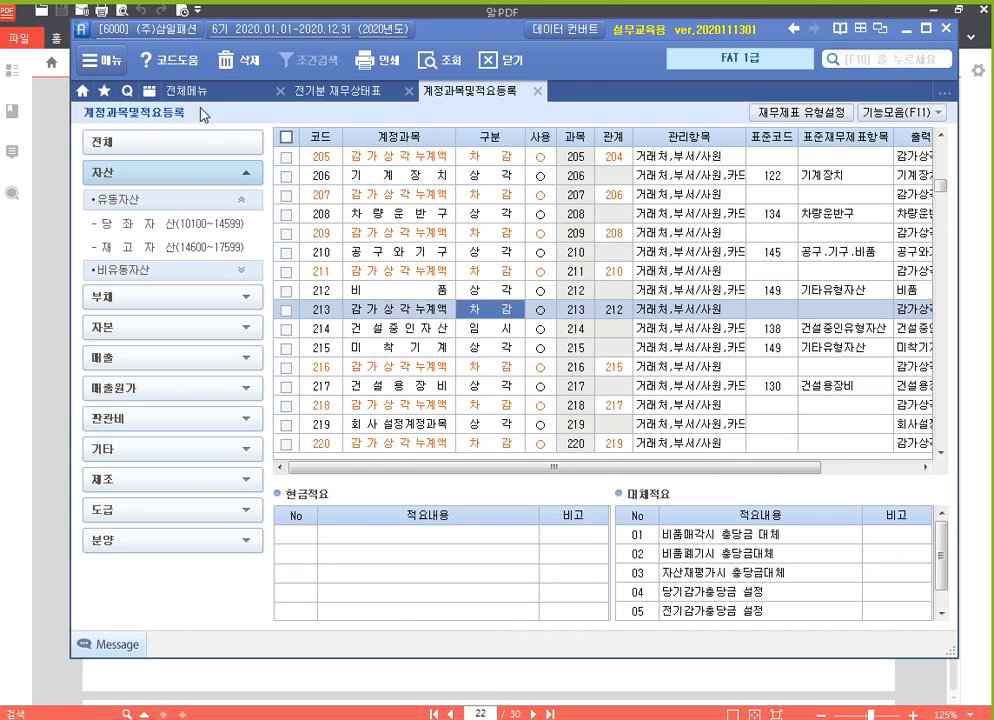
{"action": "left_click", "coordinate": [158, 89]}
{"action": "left_click", "coordinate": [582, 172]}
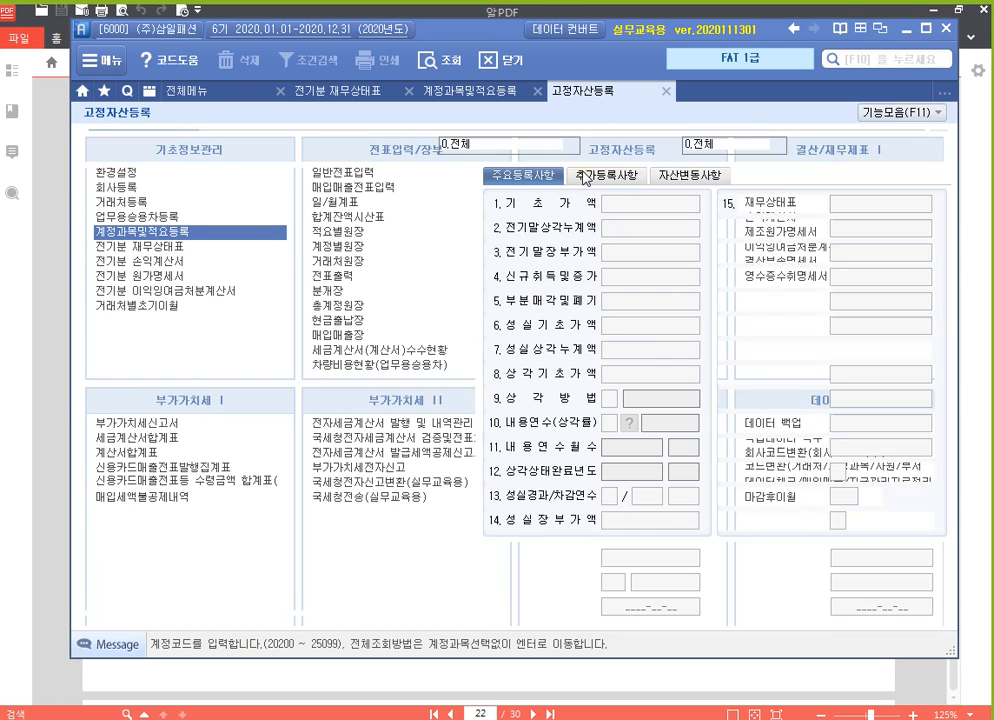
{"action": "type", "text": "208"}
{"action": "key", "text": "Return"}
{"action": "key", "text": "Return"}
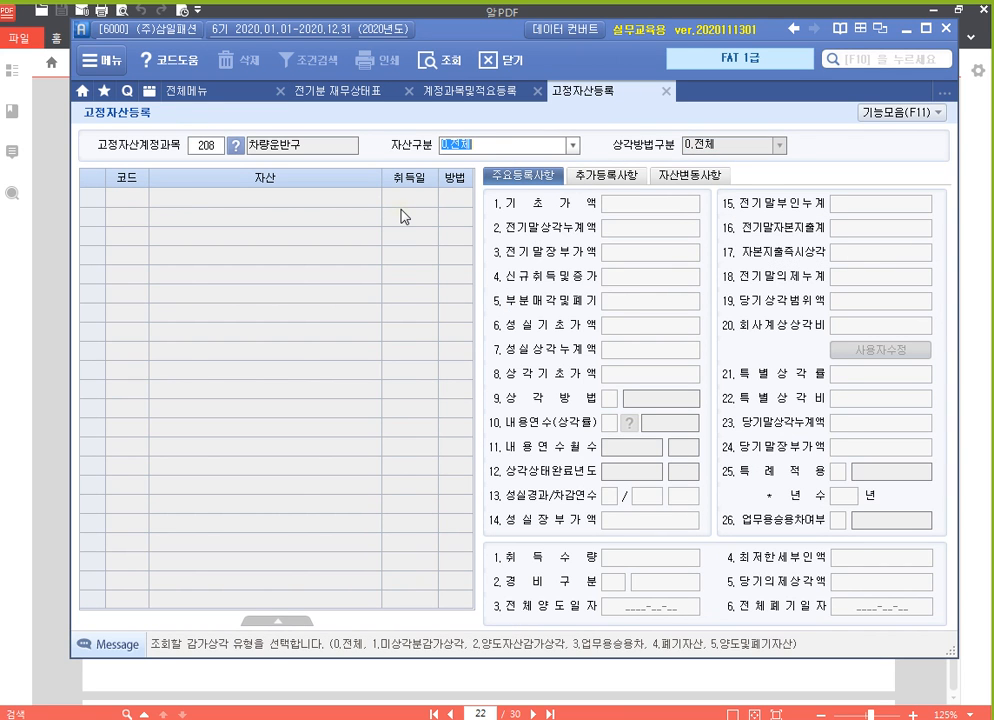
{"action": "key", "text": "Return"}
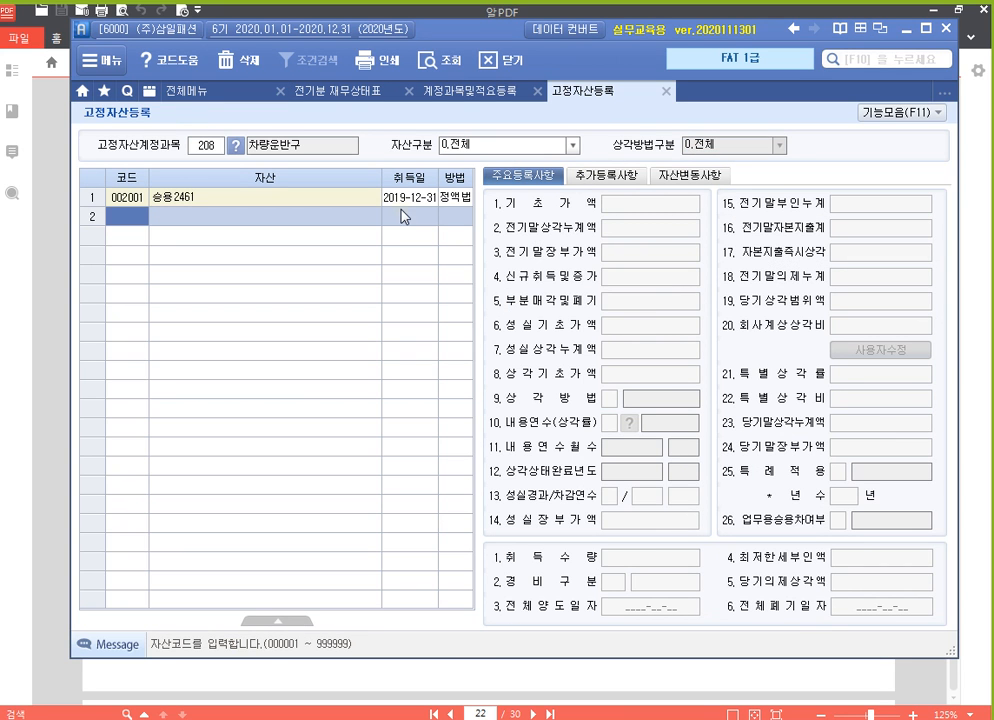
Compare the 취득일 and 기초가액 of asset 승용2461 with the date and 차량운반구 amount on the PDF balance sheet.
{"action": "left_click", "coordinate": [324, 198]}
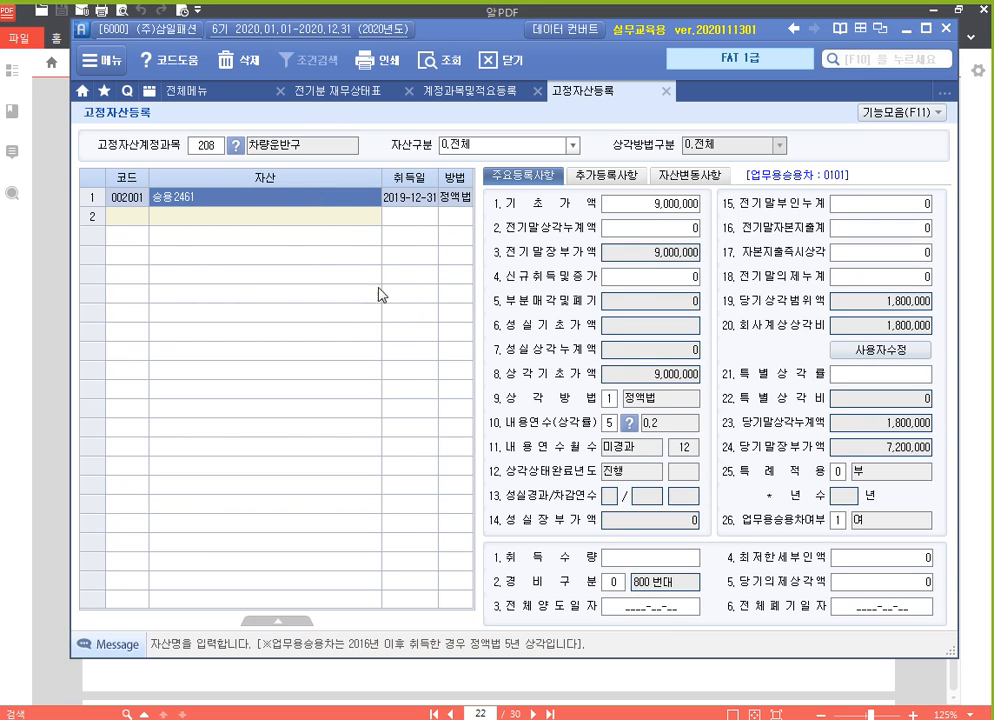
{"action": "left_click", "coordinate": [425, 201]}
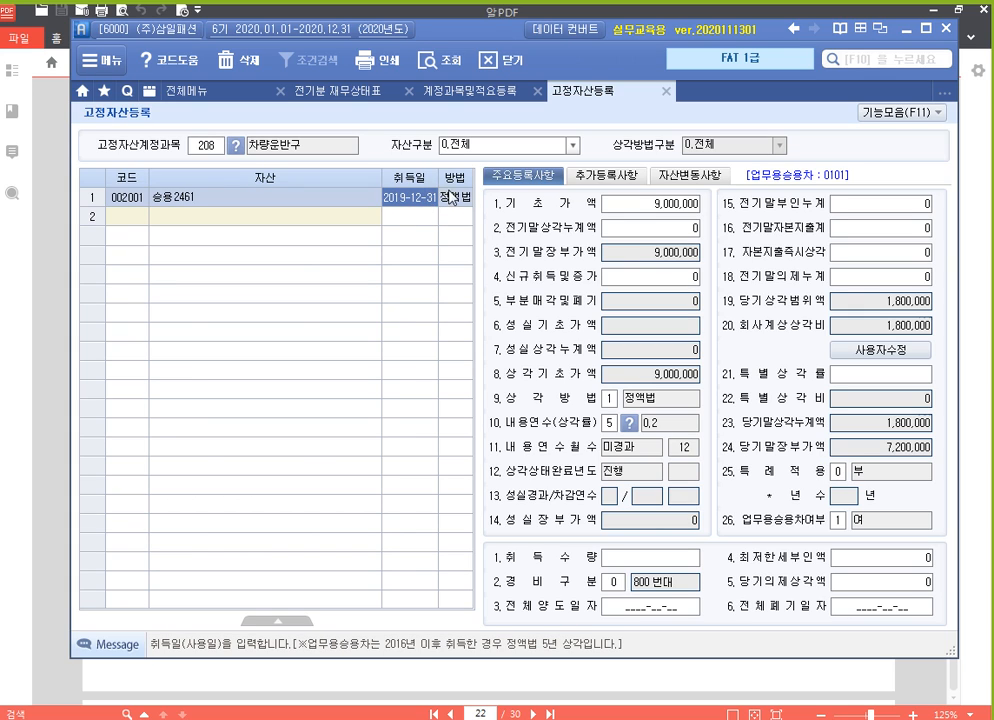
{"action": "left_click", "coordinate": [51, 219]}
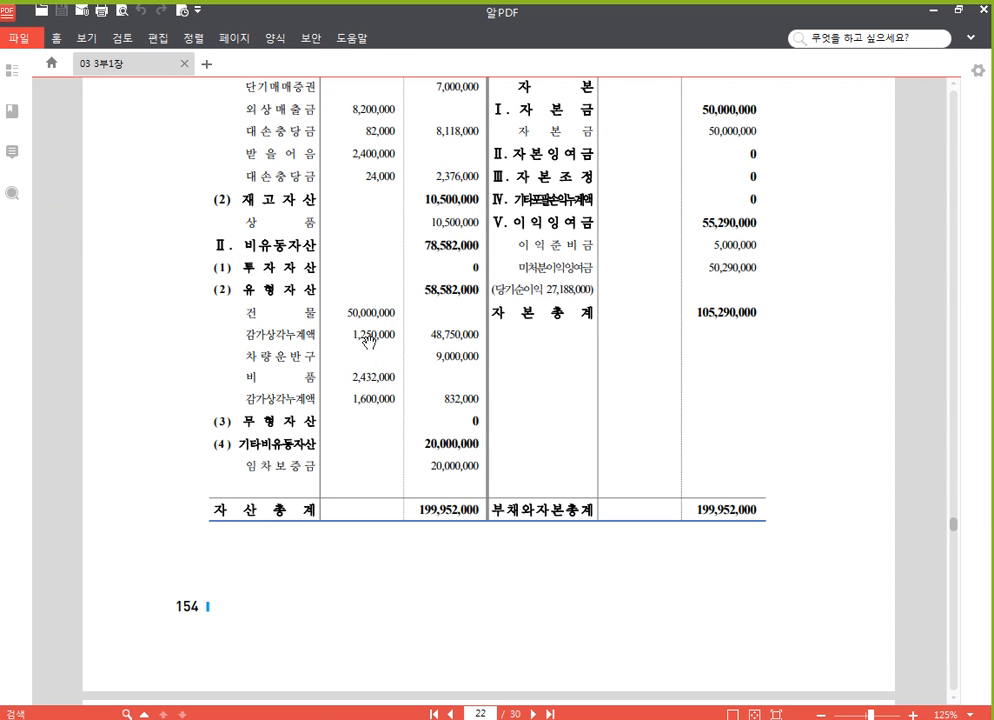
{"action": "scroll", "coordinate": [300, 270], "scroll_direction": "up", "scroll_amount": 5}
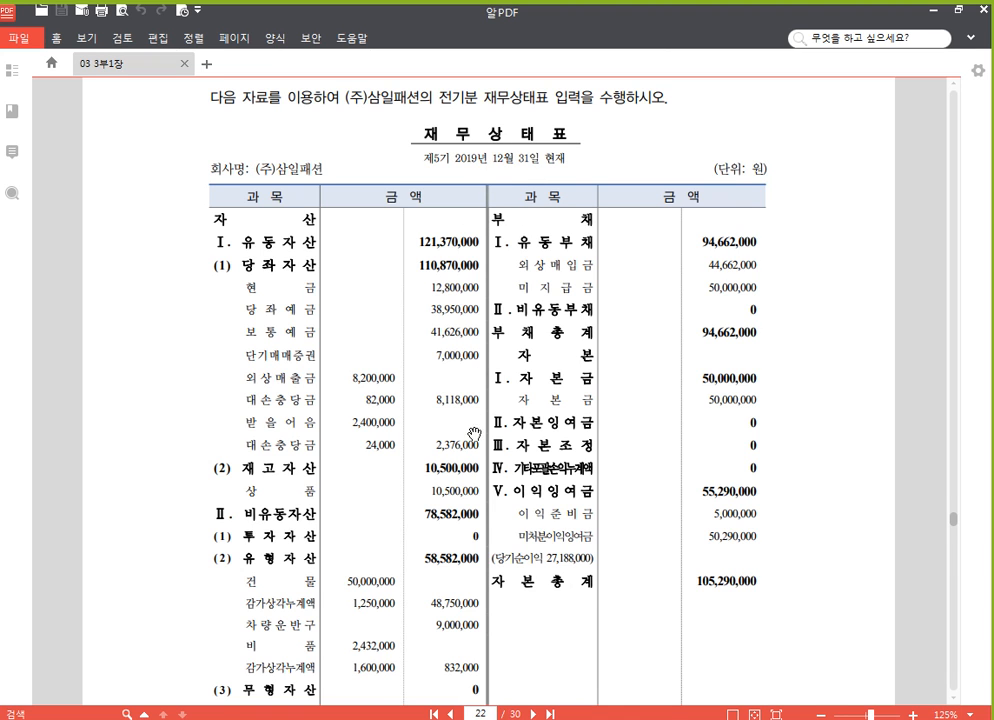
{"action": "scroll", "coordinate": [441, 436], "scroll_direction": "down", "scroll_amount": 3}
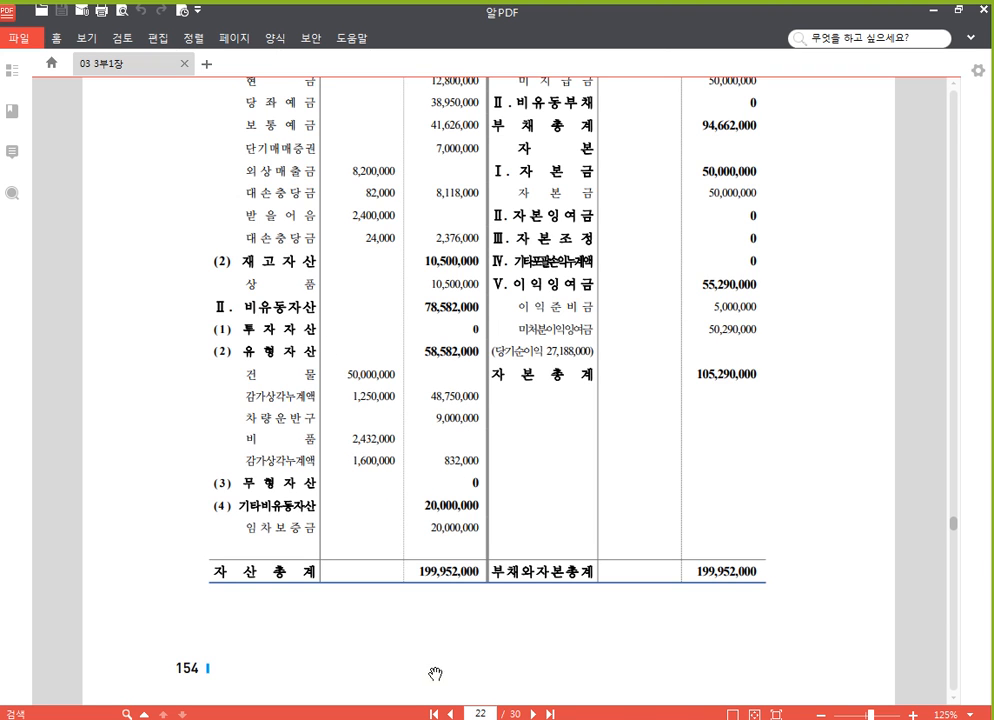
{"action": "left_click", "coordinate": [445, 717]}
{"action": "left_click", "coordinate": [660, 205]}
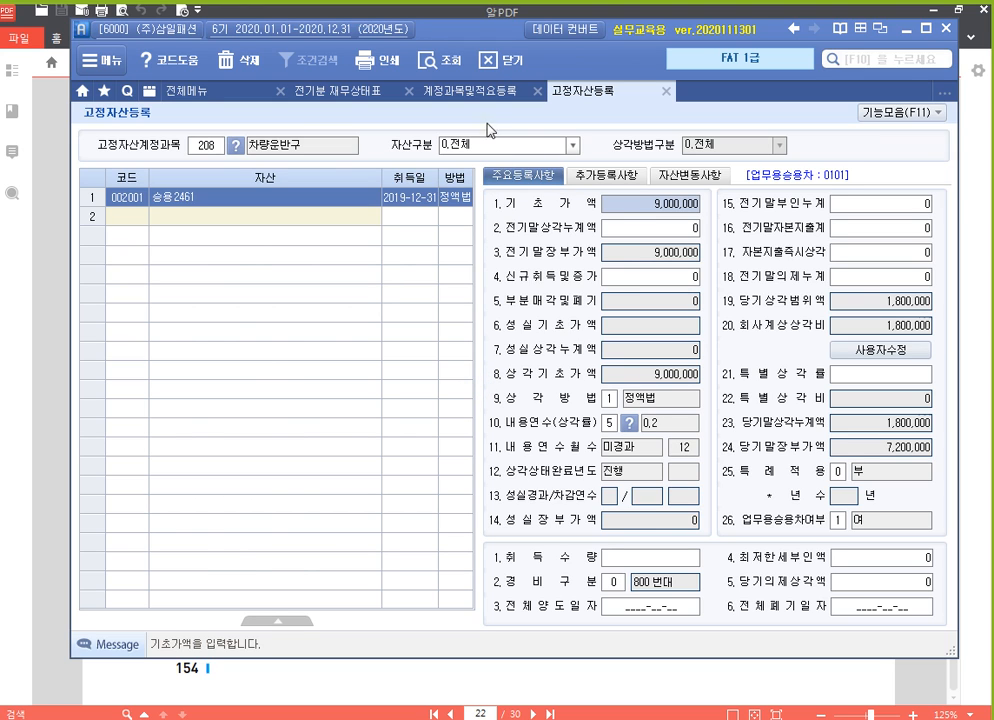
In the PDF, frame in red the 받을어음 and 대손충당금 pair, 상품, the 건물 to 감가상각누계액 block and 차량운반구.
{"action": "left_click", "coordinate": [39, 279]}
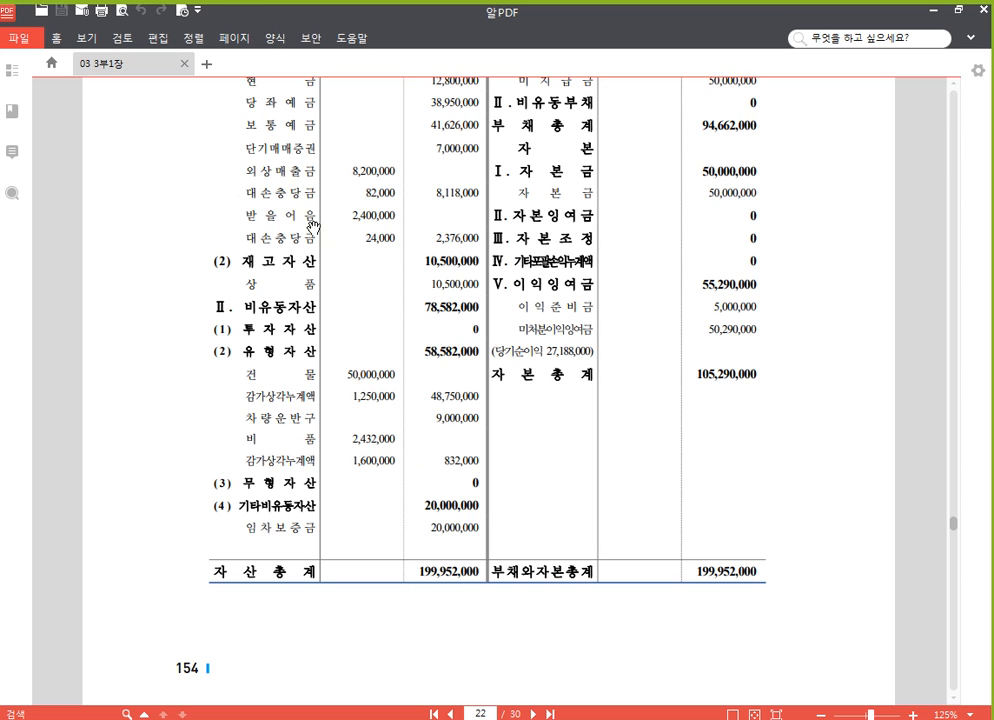
{"action": "key", "text": "ctrl+F1"}
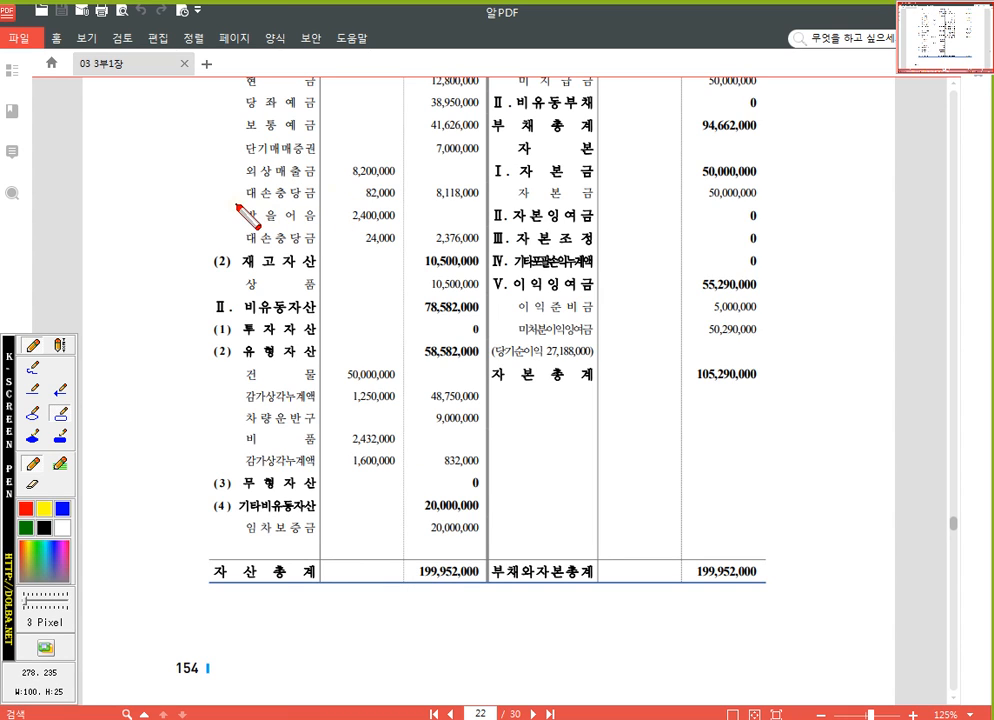
{"action": "left_click_drag", "start_coordinate": [237, 204], "coordinate": [388, 246]}
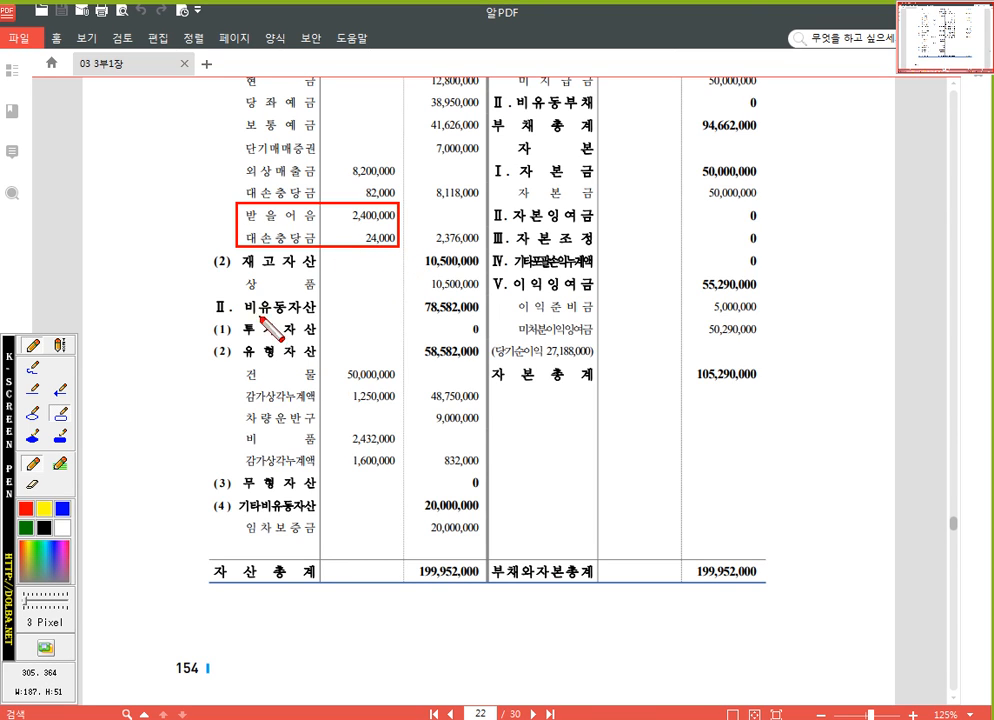
{"action": "left_click_drag", "start_coordinate": [241, 275], "coordinate": [485, 297]}
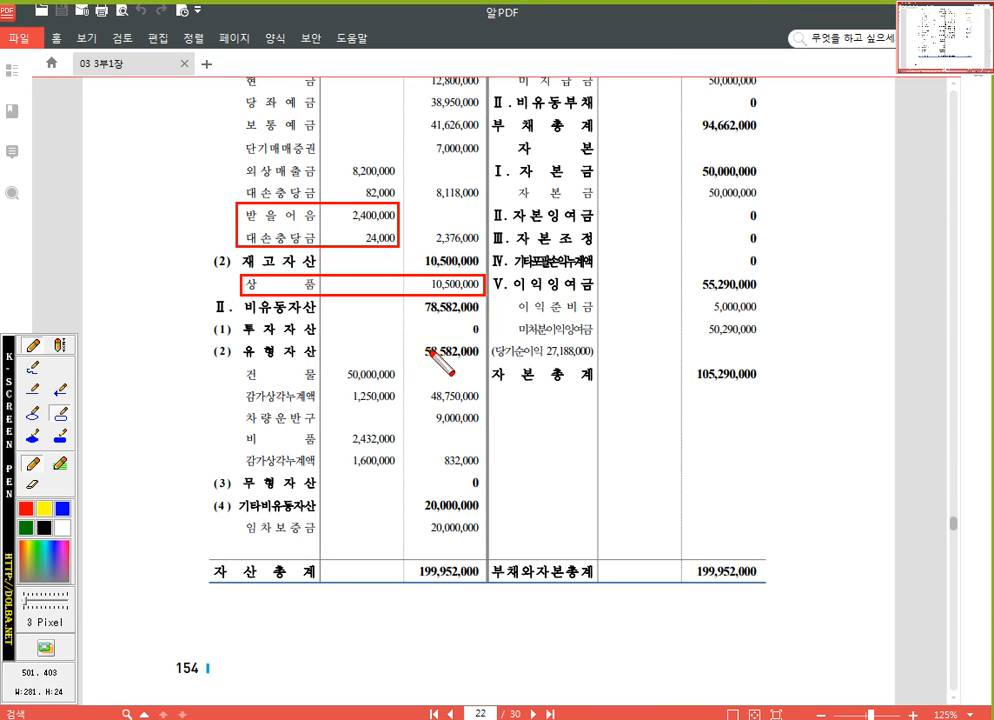
{"action": "left_click_drag", "start_coordinate": [237, 362], "coordinate": [406, 472]}
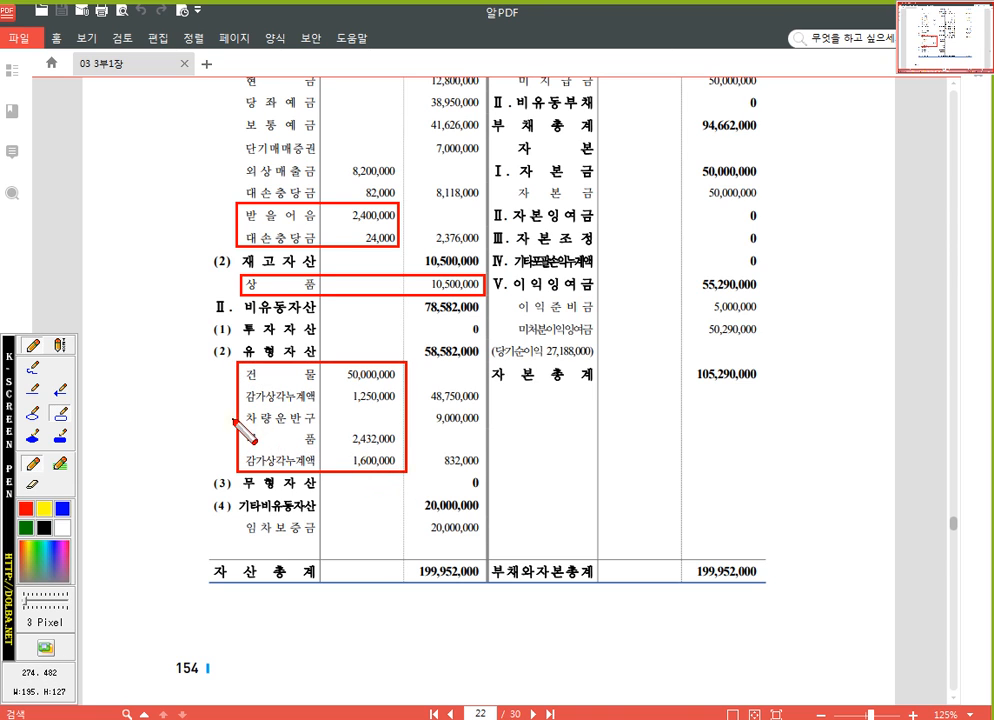
{"action": "left_click_drag", "start_coordinate": [231, 408], "coordinate": [485, 430]}
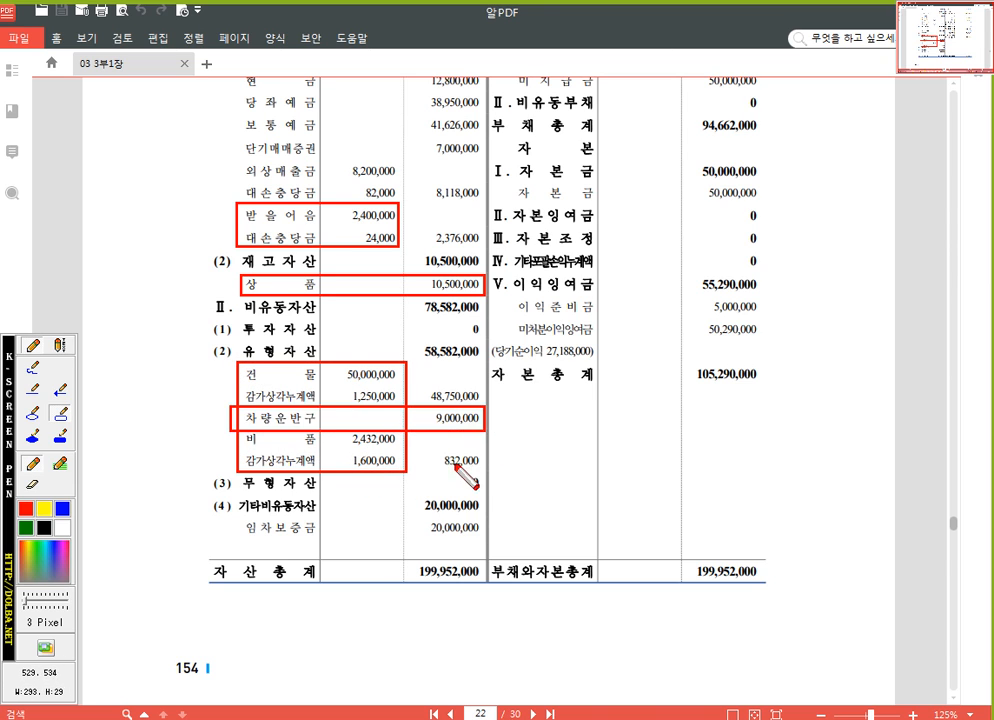
Frame the 임차보증금 and 자산총계 rows in red, clear the annotations and return to the accounting program.
{"action": "left_click_drag", "start_coordinate": [243, 516], "coordinate": [488, 545]}
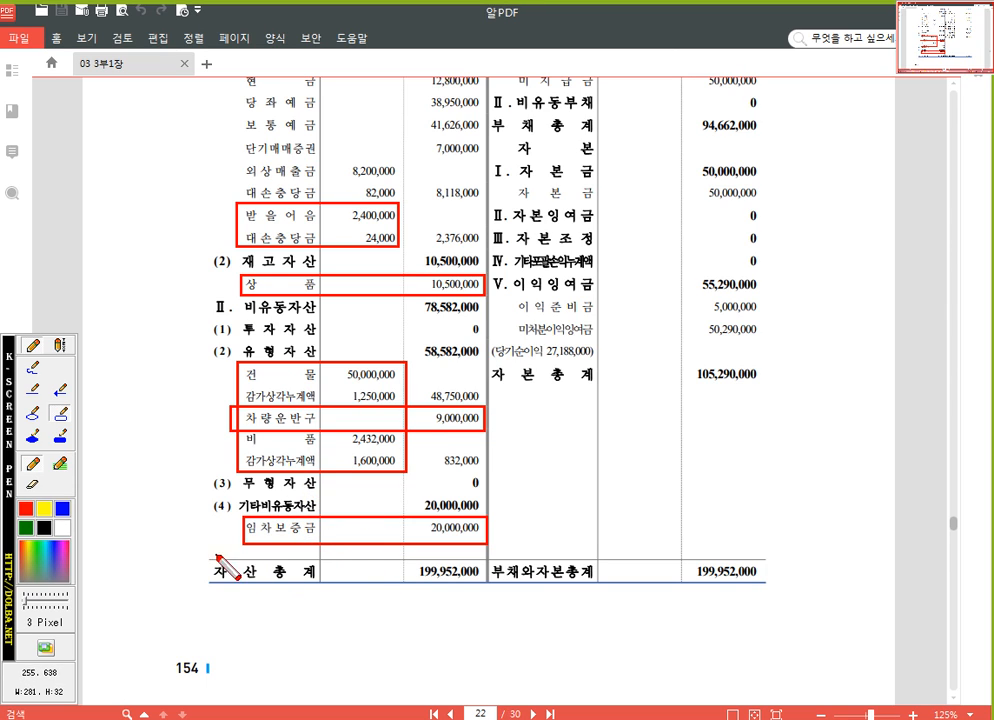
{"action": "mouse_move", "coordinate": [204, 554]}
{"action": "left_mouse_down"}
{"action": "mouse_move", "coordinate": [260, 599]}
{"action": "mouse_move", "coordinate": [487, 599]}
{"action": "left_mouse_up"}
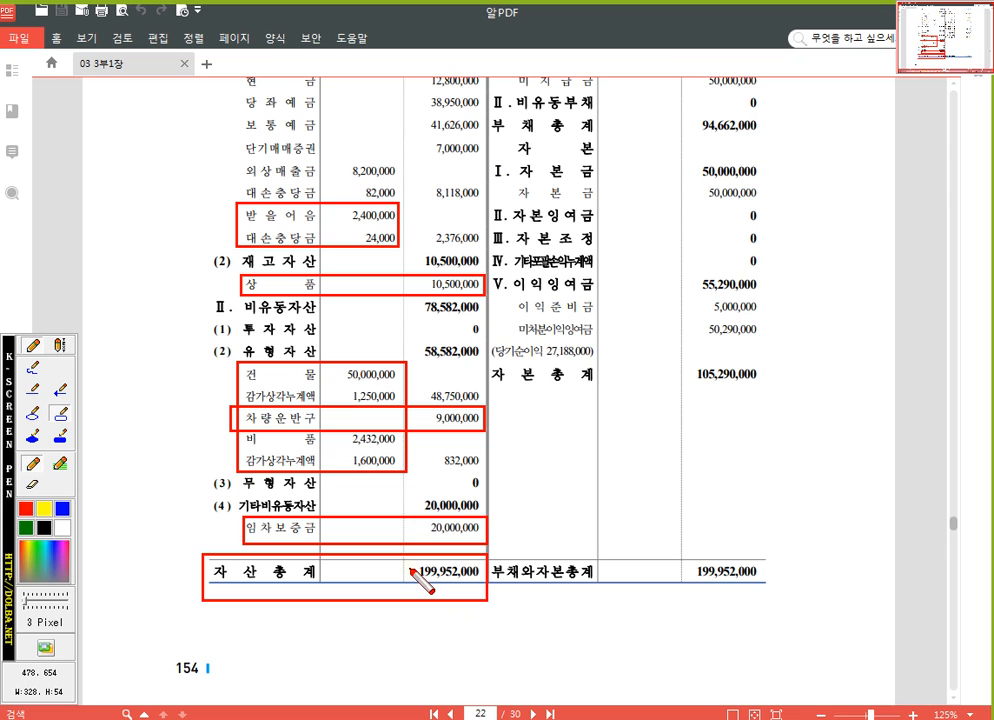
{"action": "key", "text": "Escape"}
{"action": "key", "text": "alt+Tab"}
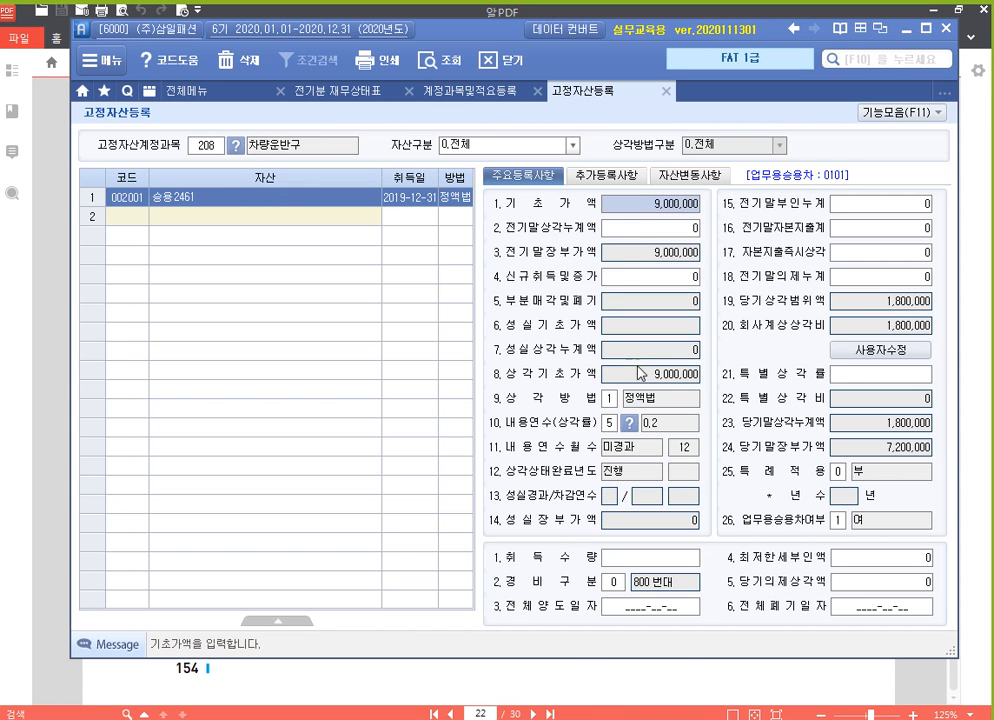
Return to 전기분 재무상태표 and add account 110 받을어음 with a debit of 2,400,000 on the first empty row.
{"action": "left_click", "coordinate": [345, 92]}
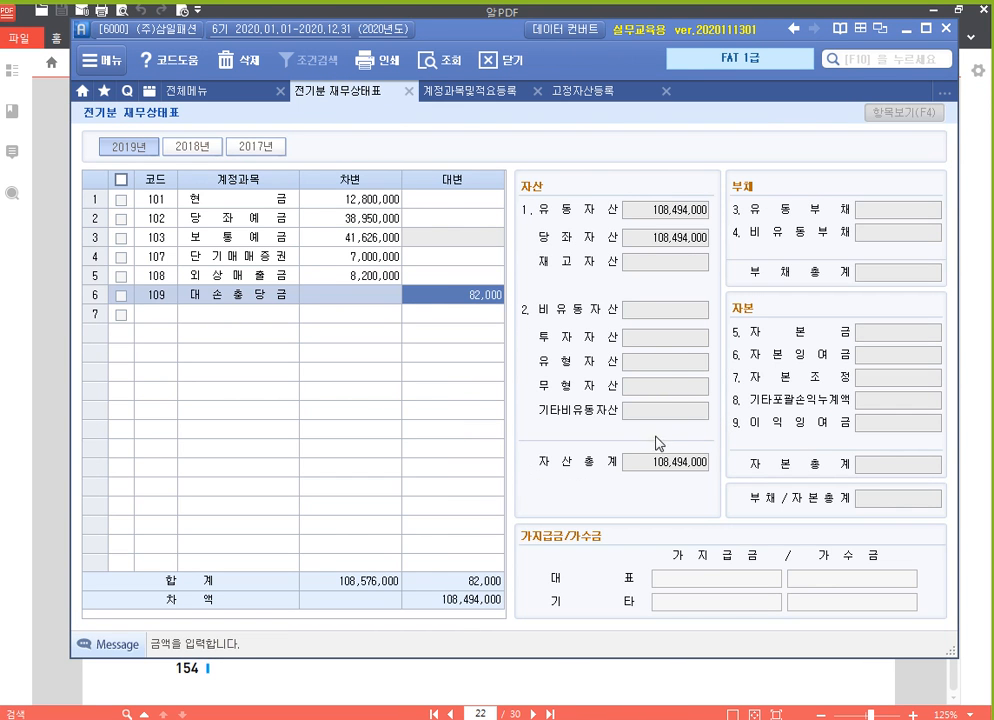
{"action": "left_click", "coordinate": [668, 462]}
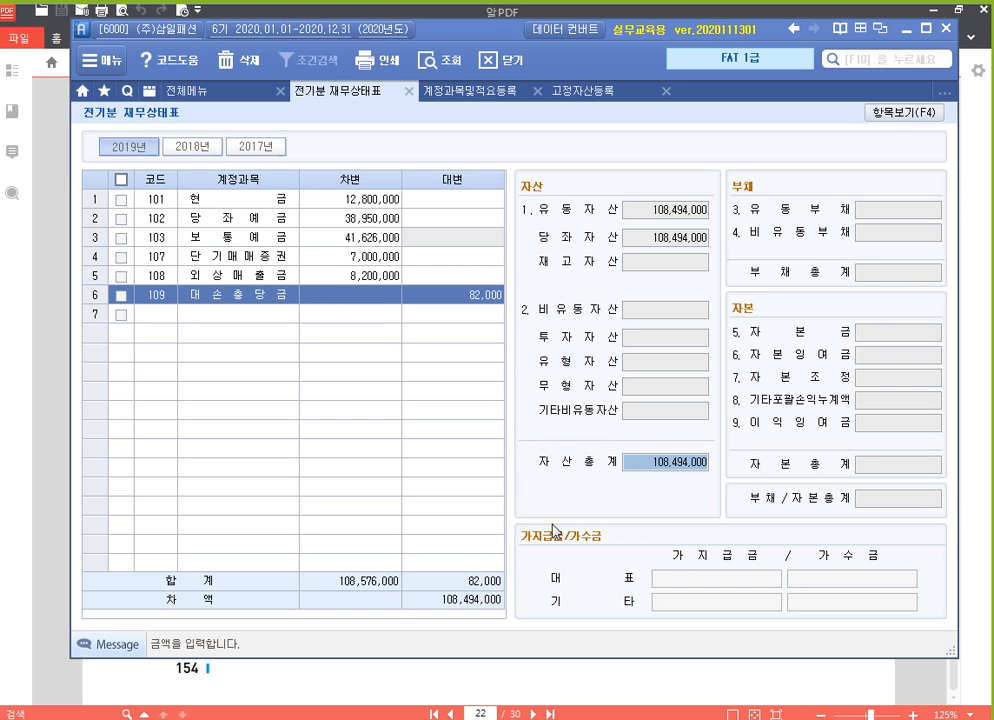
{"action": "left_click", "coordinate": [160, 317]}
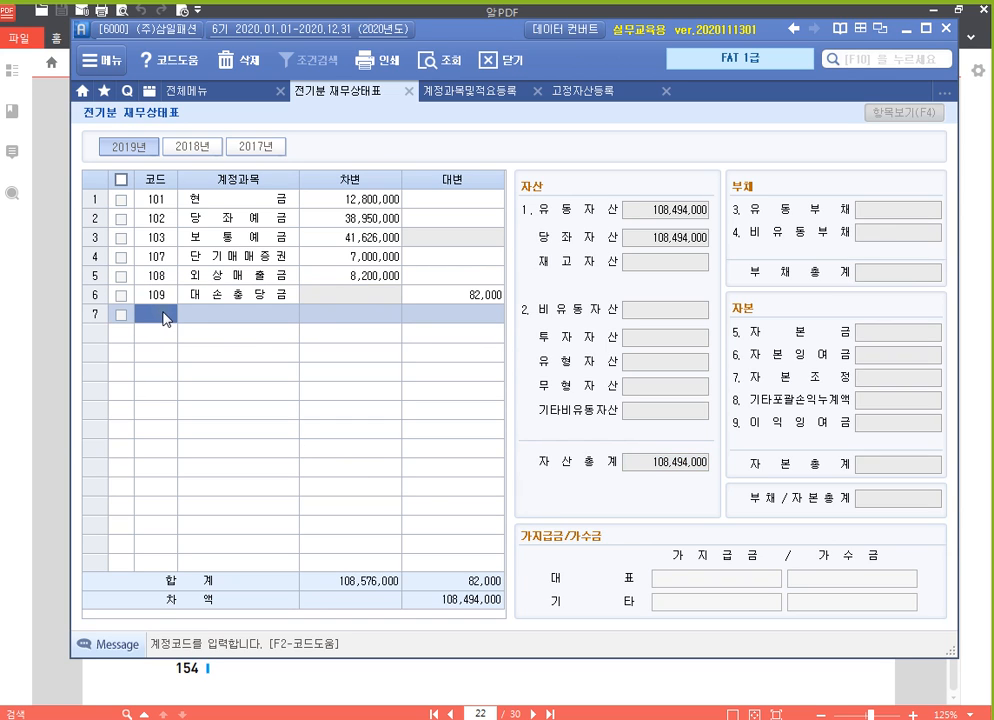
{"action": "type", "text": "110"}
{"action": "key", "text": "Return"}
{"action": "type", "text": "2,400,000"}
{"action": "key", "text": "Return"}
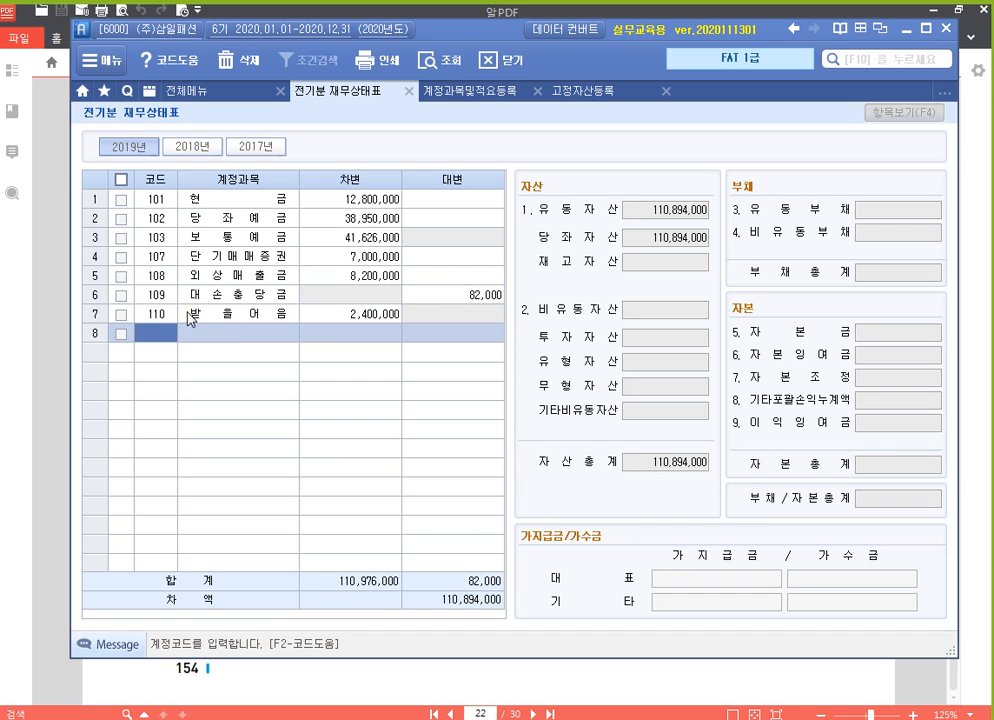
Add account 111 대손충당금 with a credit of 24,000 and account 146 상품 with a debit of 10,500,000.
{"action": "type", "text": "111"}
{"action": "key", "text": "Return"}
{"action": "type", "text": "2"}
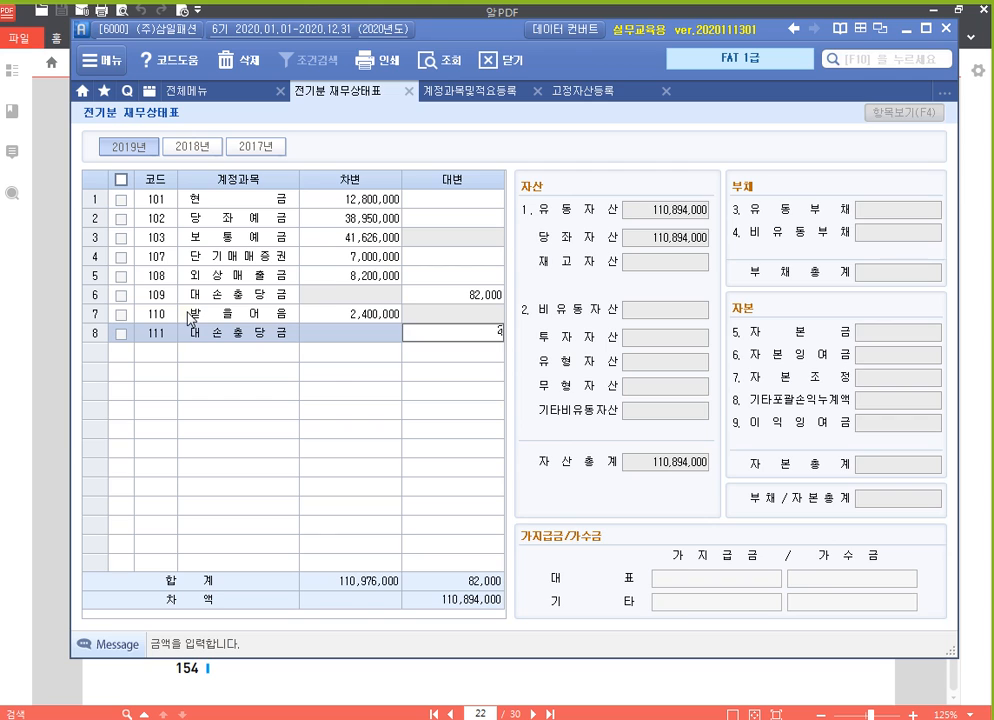
{"action": "type", "text": "4,000"}
{"action": "key", "text": "Return"}
{"action": "type", "text": "146"}
{"action": "key", "text": "Return"}
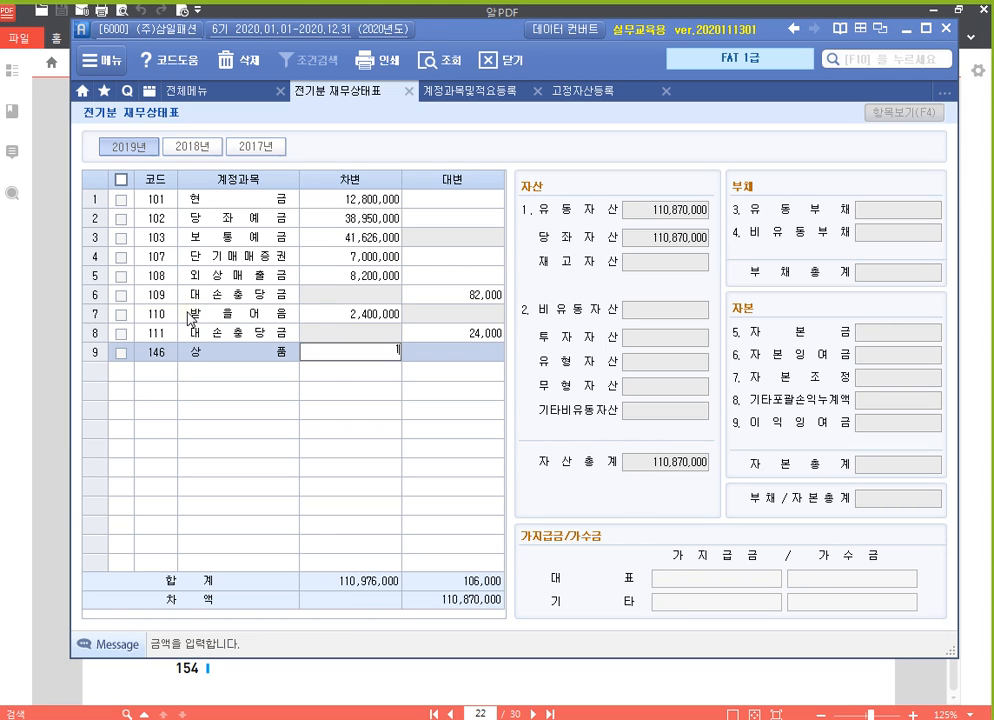
{"action": "key", "text": "Return"}
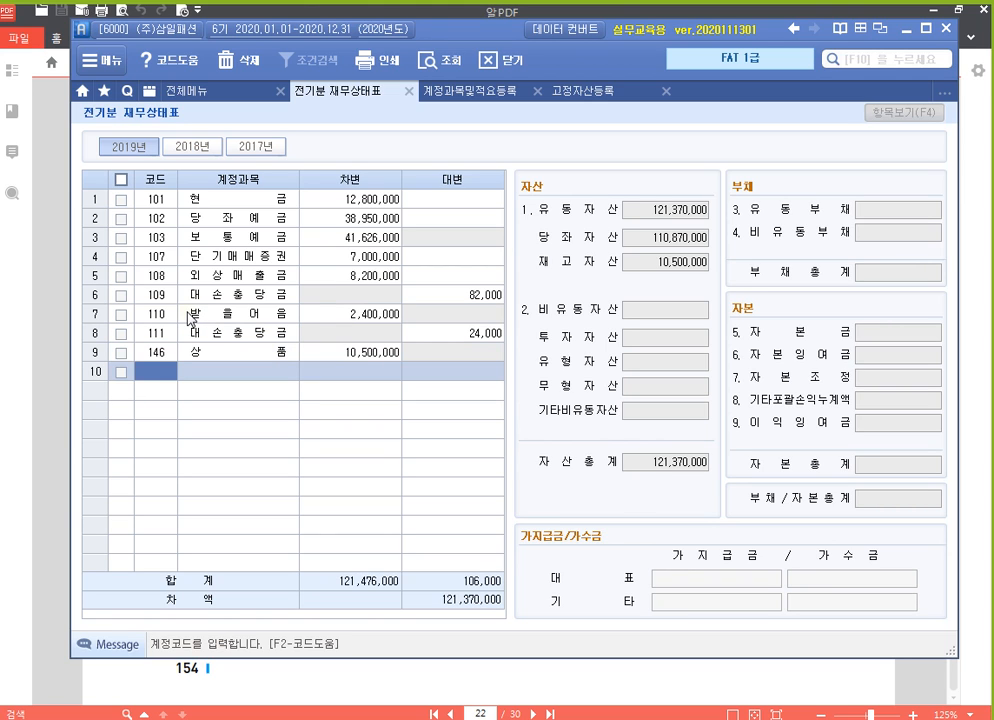
Add account 202 건물 with a debit of 50,000,000 and its contra account 203 감가상각누계액 with a credit of 1,250,000.
{"action": "type", "text": "202"}
{"action": "key", "text": "Return"}
{"action": "type", "text": "50,000,000"}
{"action": "key", "text": "Return"}
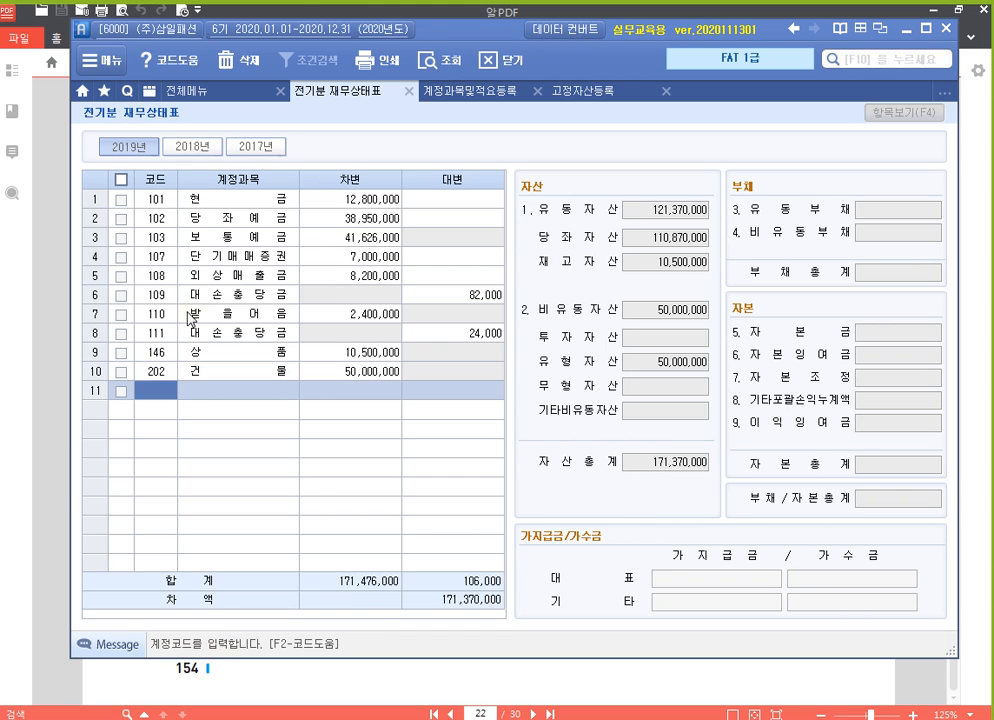
{"action": "type", "text": "203"}
{"action": "key", "text": "Return"}
{"action": "type", "text": "1,"}
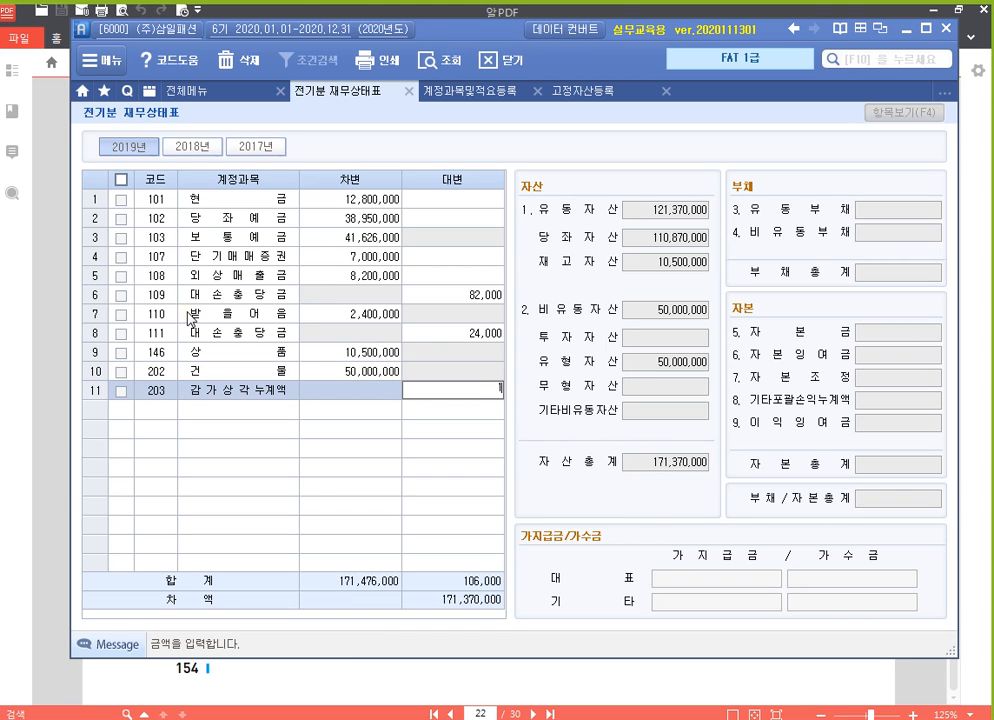
{"action": "type", "text": "250,000"}
{"action": "key", "text": "Return"}
Add account 208 차량운반구 with a debit of 9,000,000.
{"action": "type", "text": "208"}
{"action": "key", "text": "Return"}
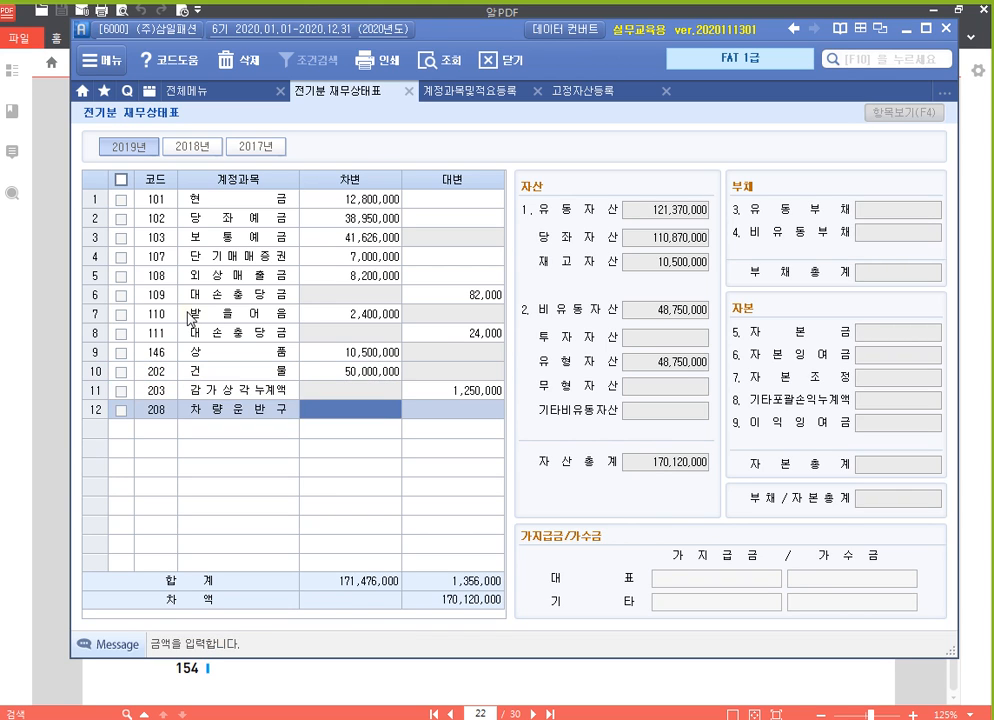
{"action": "type", "text": "9000000"}
{"action": "key", "text": "Return"}
Add account 212 비품 with a debit of 2,432,000 and its contra account 213 감가상각누계액 with a credit of 1,600,000.
{"action": "type", "text": "212"}
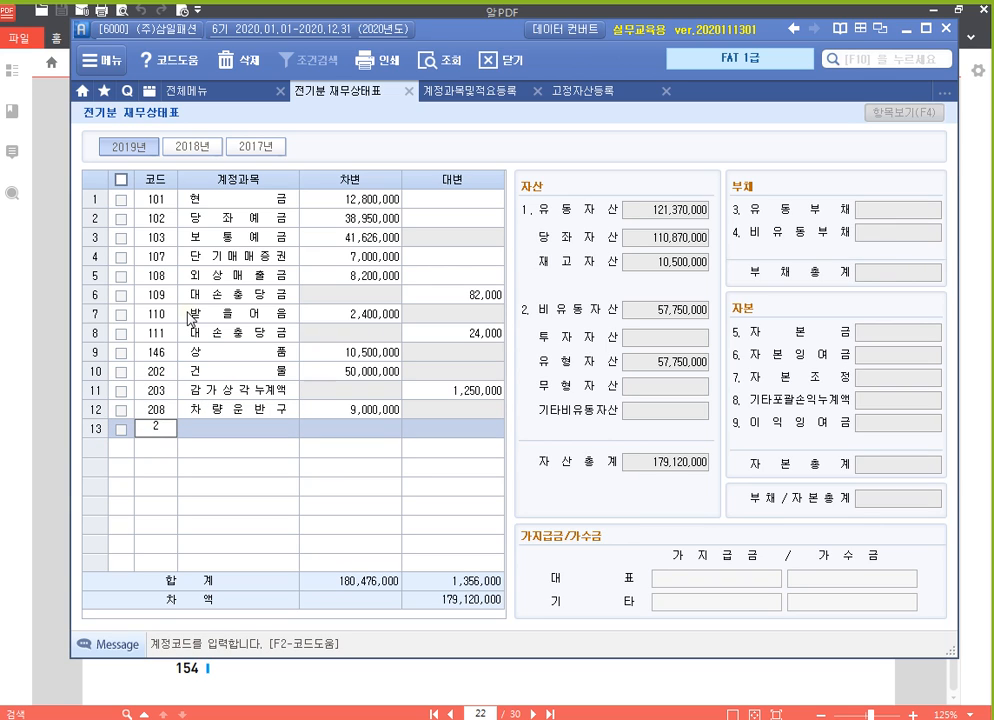
{"action": "key", "text": "Return"}
{"action": "type", "text": "2432000"}
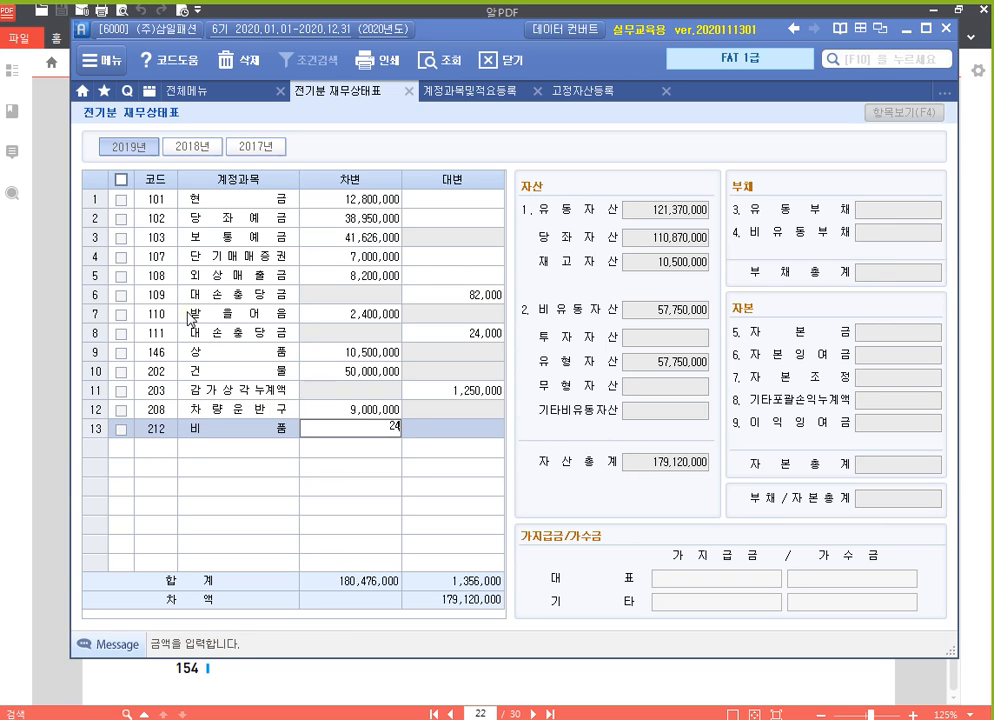
{"action": "key", "text": "Return"}
{"action": "type", "text": "213"}
{"action": "key", "text": "Return"}
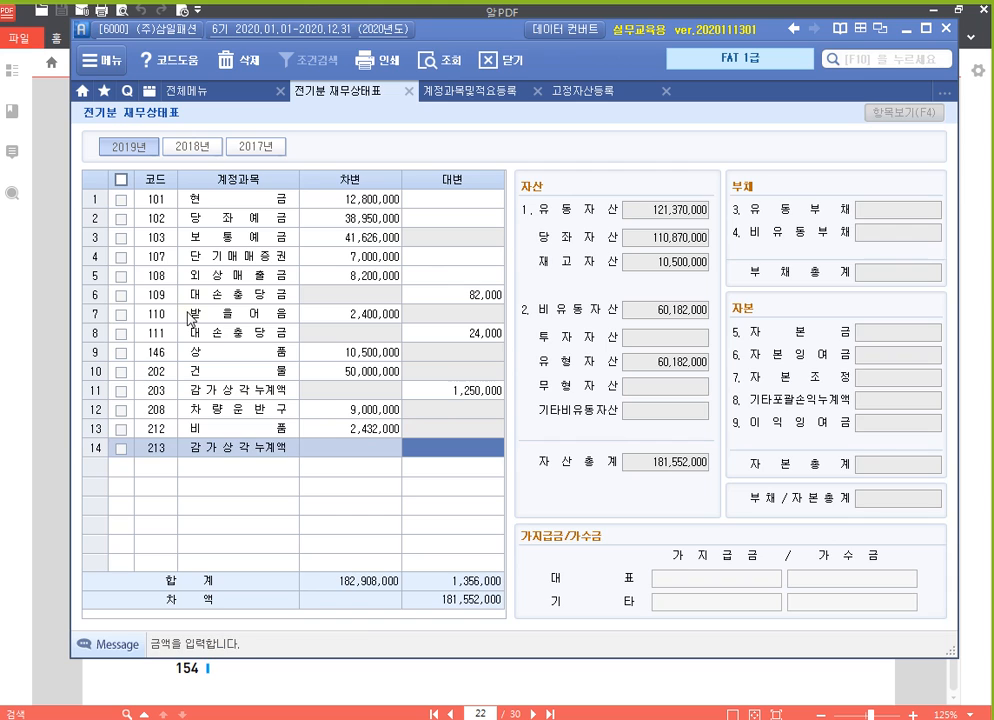
{"action": "type", "text": "1600000"}
{"action": "key", "text": "Return"}
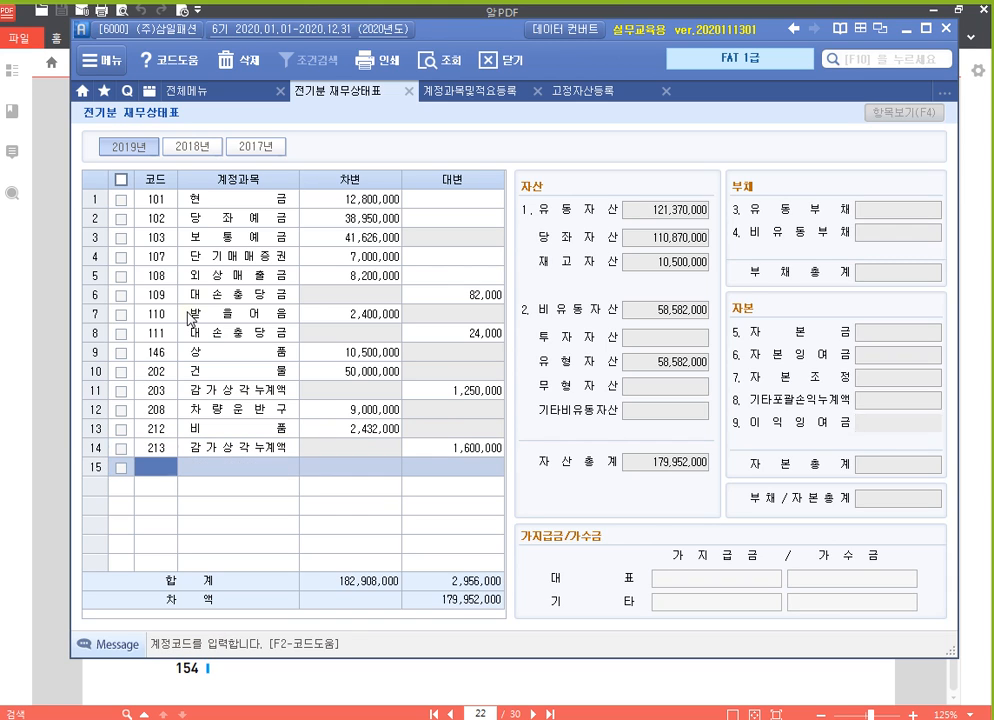
Look up accounts matching 임차, choose 962 임차보증금 and enter a debit of 20,000,000.
{"action": "type", "text": "임차"}
{"action": "key", "text": "Return"}
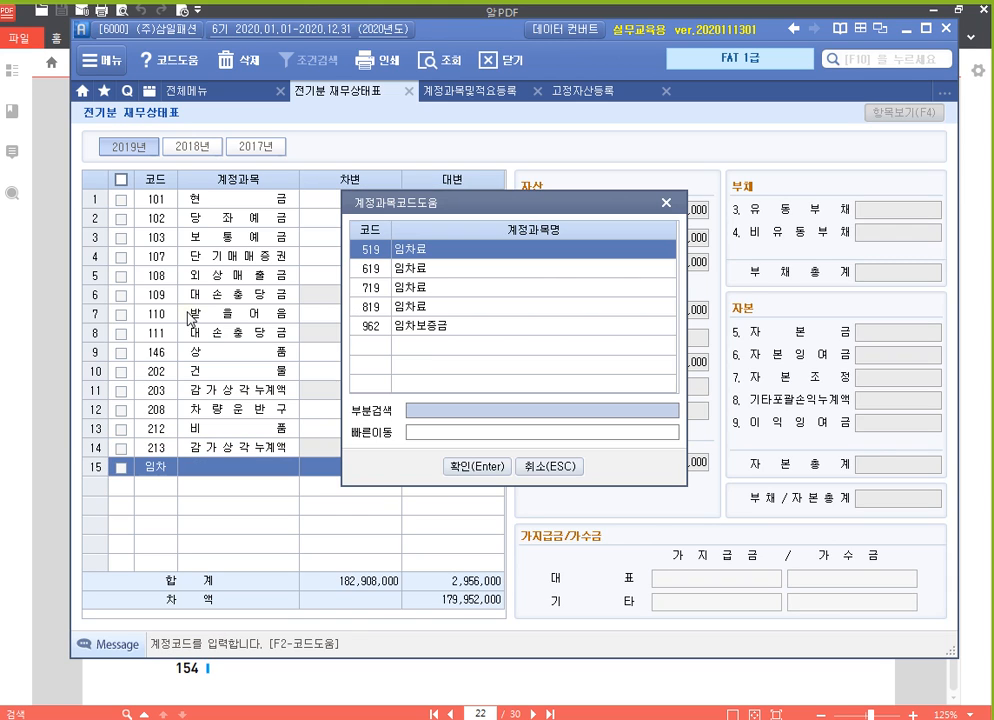
{"action": "key", "text": "Down"}
{"action": "key", "text": "Down"}
{"action": "key", "text": "Down"}
{"action": "key", "text": "Down"}
{"action": "key", "text": "Return"}
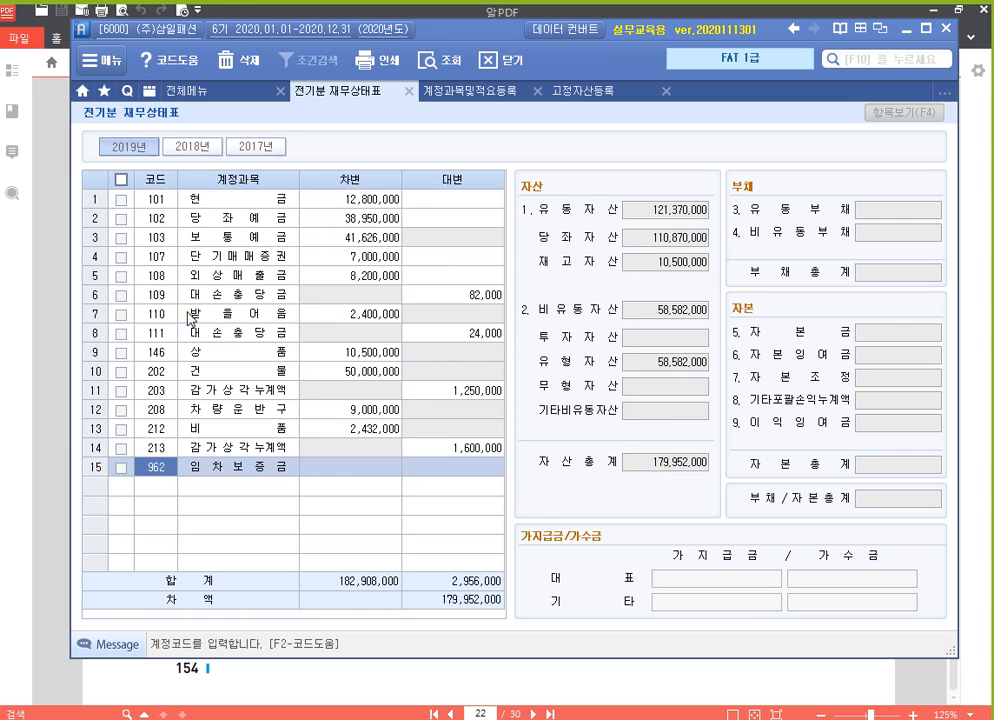
{"action": "key", "text": "Return"}
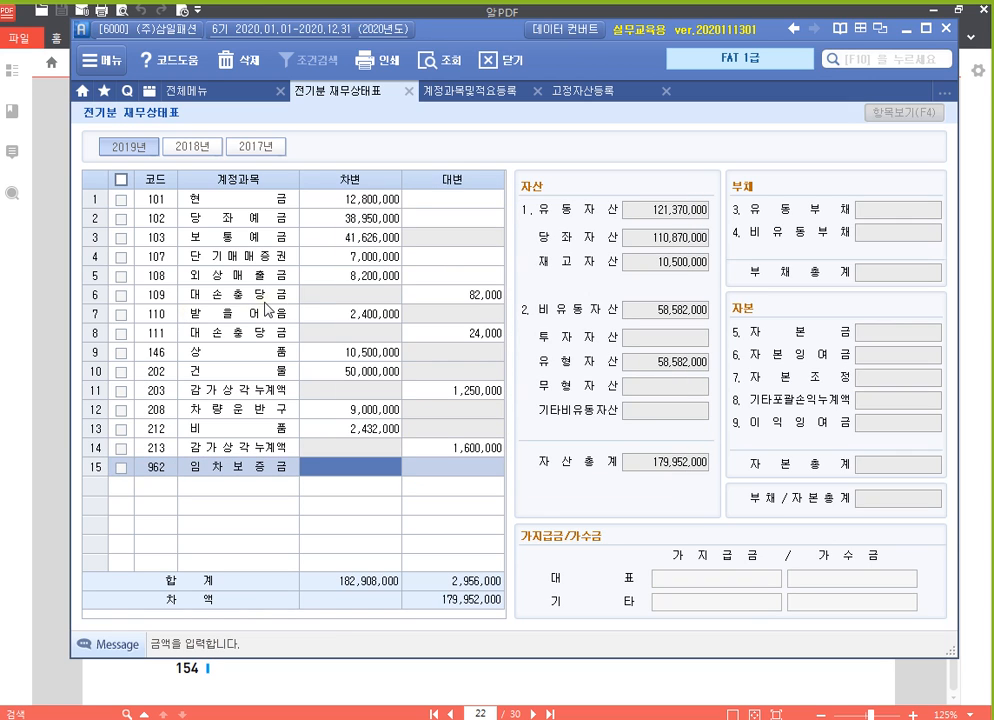
{"action": "type", "text": "20000000"}
{"action": "key", "text": "Return"}
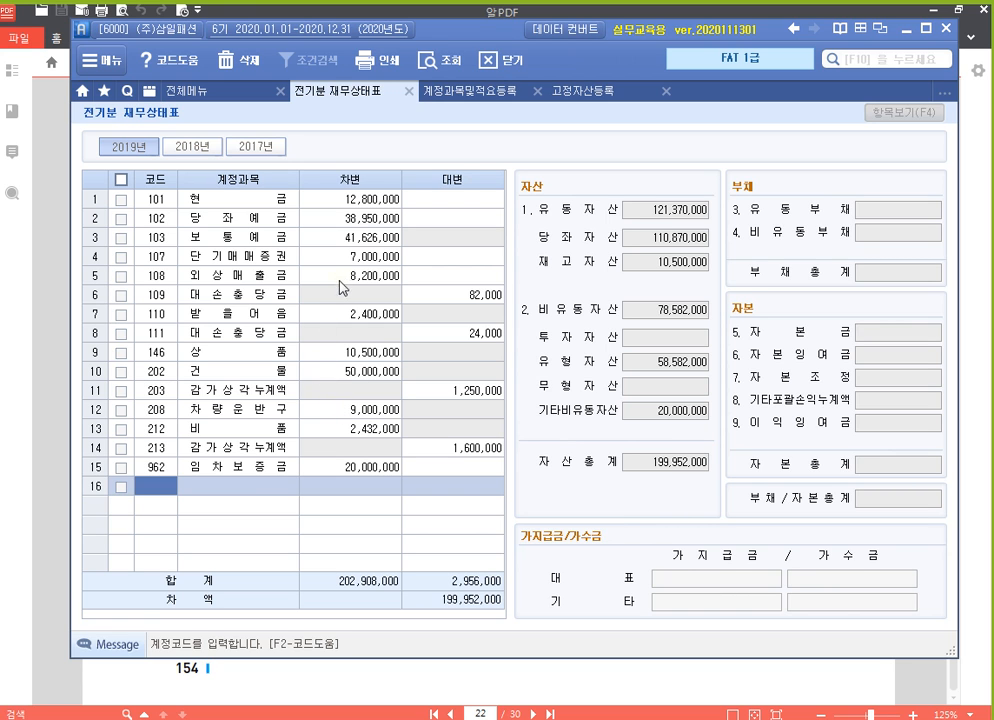
Compare the asset amounts and 자산총계 on the PDF balance sheet with the figures in the accounting program.
{"action": "left_click", "coordinate": [511, 689]}
{"action": "left_click_drag", "start_coordinate": [406, 355], "coordinate": [412, 460]}
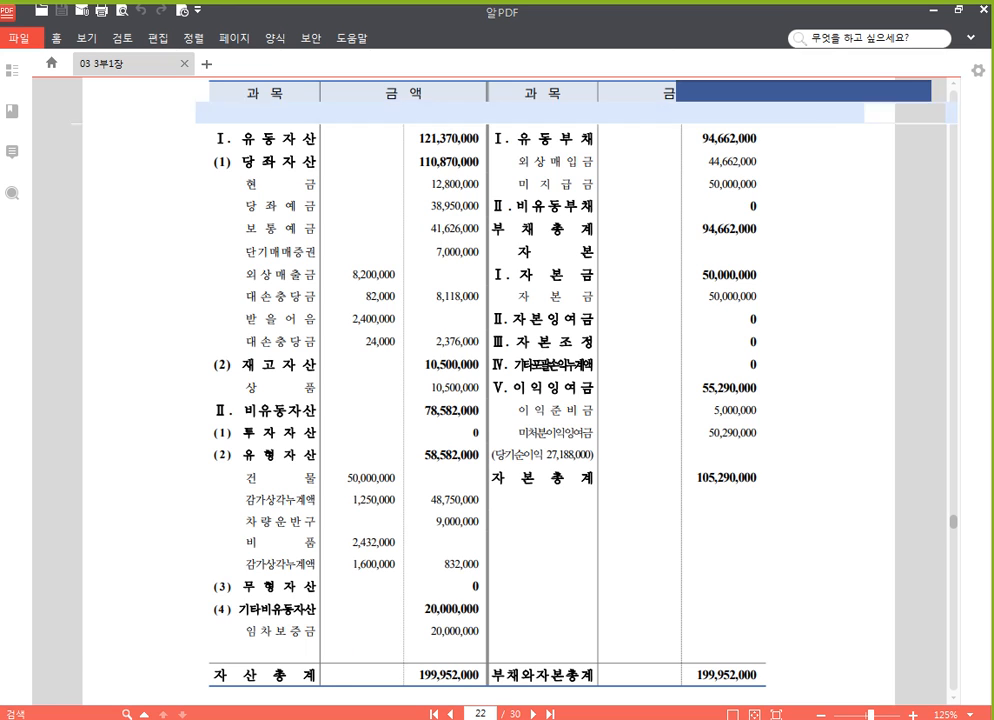
{"action": "key", "text": "alt+Tab"}
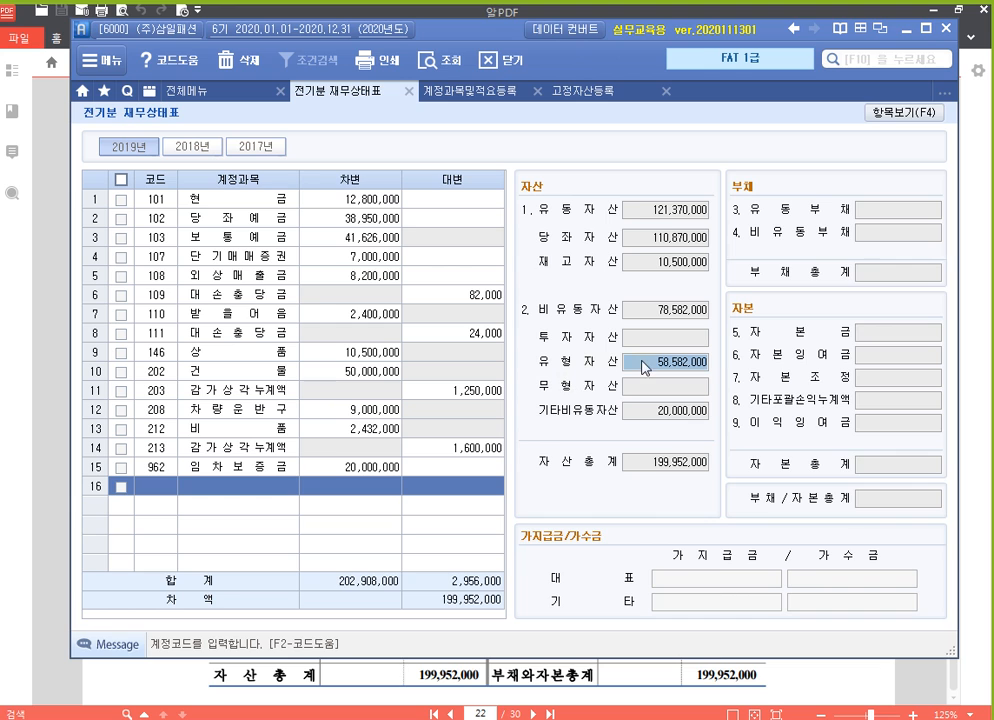
{"action": "left_click", "coordinate": [570, 686]}
{"action": "scroll", "coordinate": [341, 432], "scroll_direction": "down", "scroll_amount": 2}
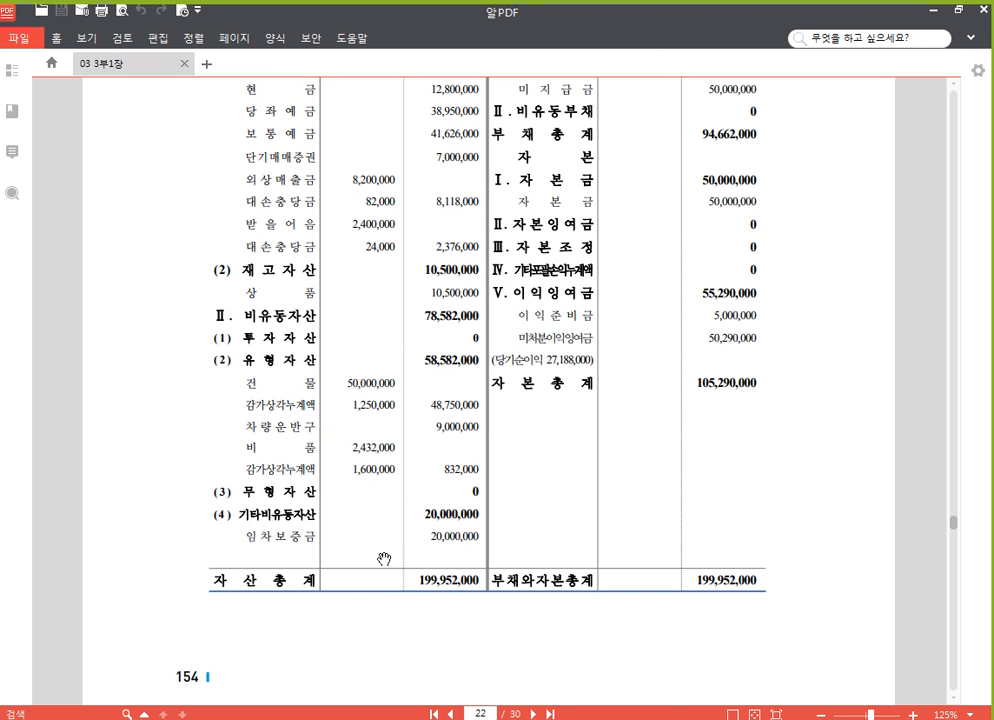
{"action": "left_click", "coordinate": [470, 719]}
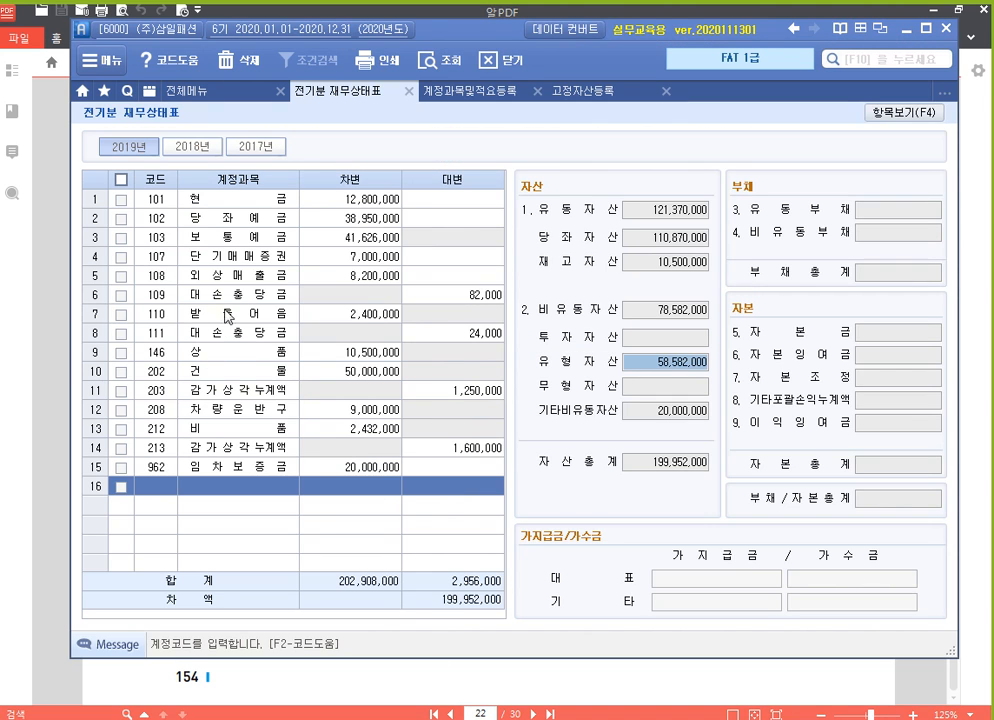
Review the entered 건물, 감가상각누계액 and 단기매매증권 rows, then check 자산총계 and the 비유동자산, 유형자산, 기타비유동자산 and 재고자산 subtotals.
{"action": "left_click", "coordinate": [240, 371]}
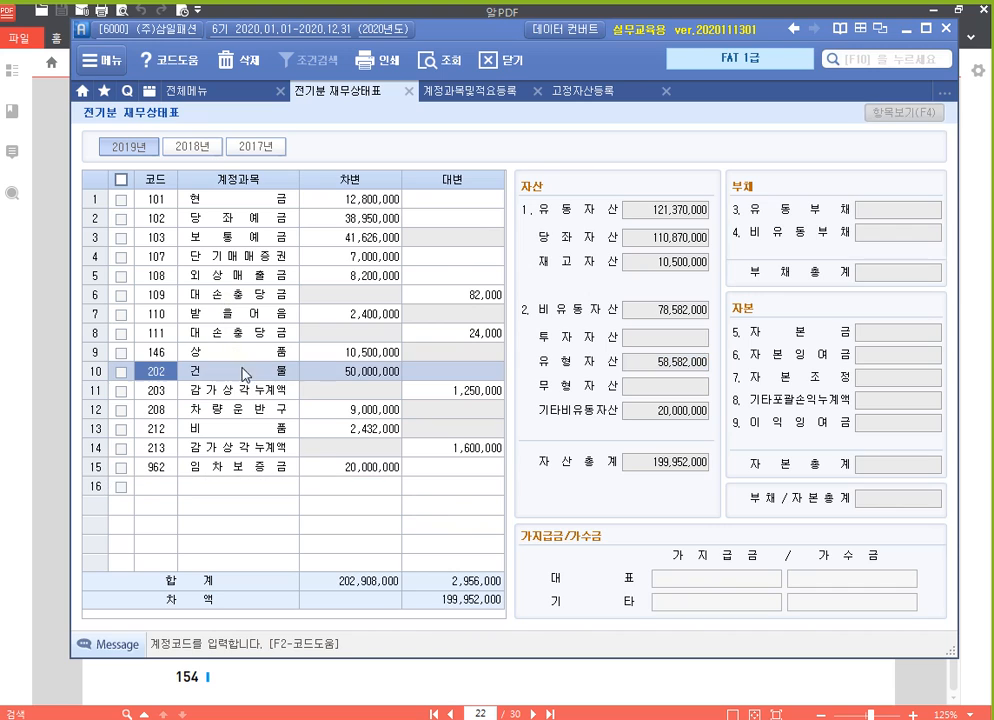
{"action": "left_click", "coordinate": [258, 448]}
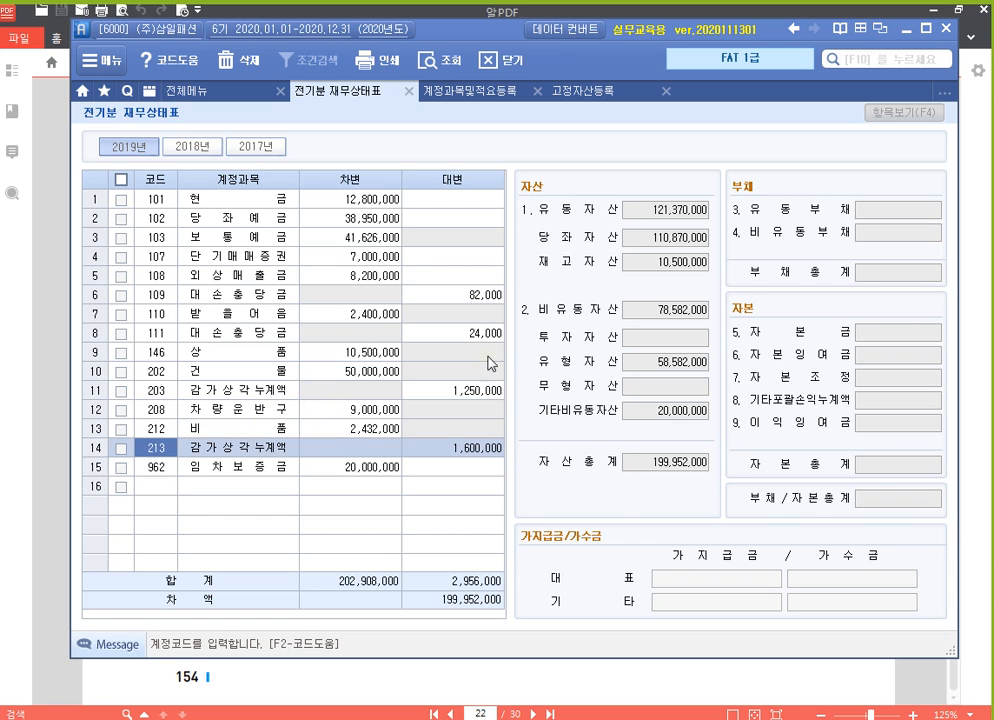
{"action": "left_click", "coordinate": [370, 260]}
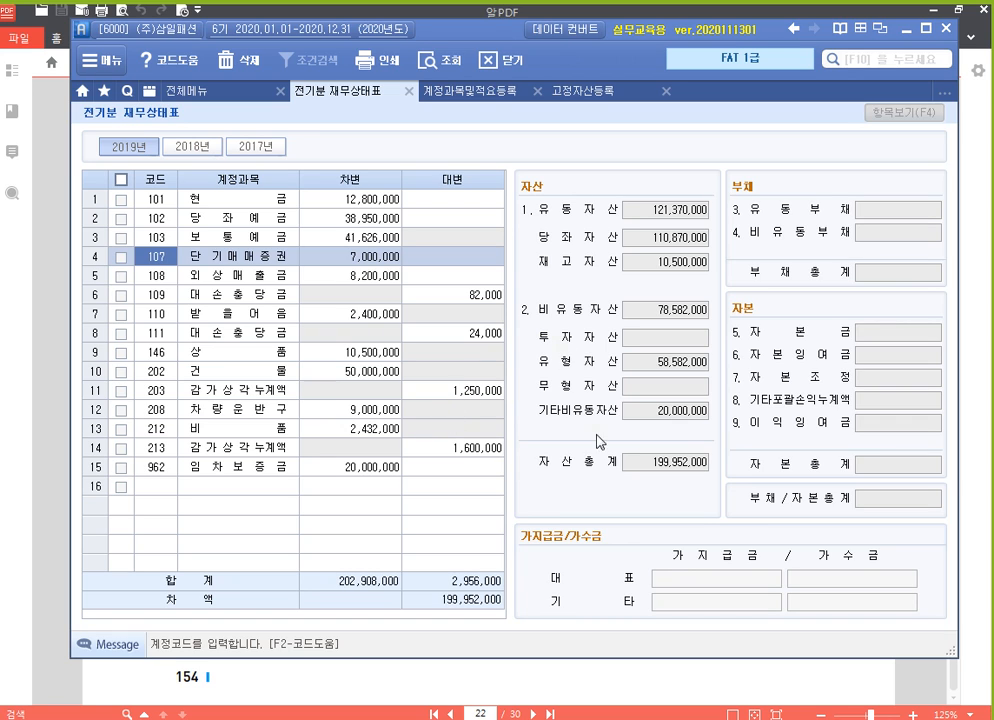
{"action": "left_click", "coordinate": [677, 464]}
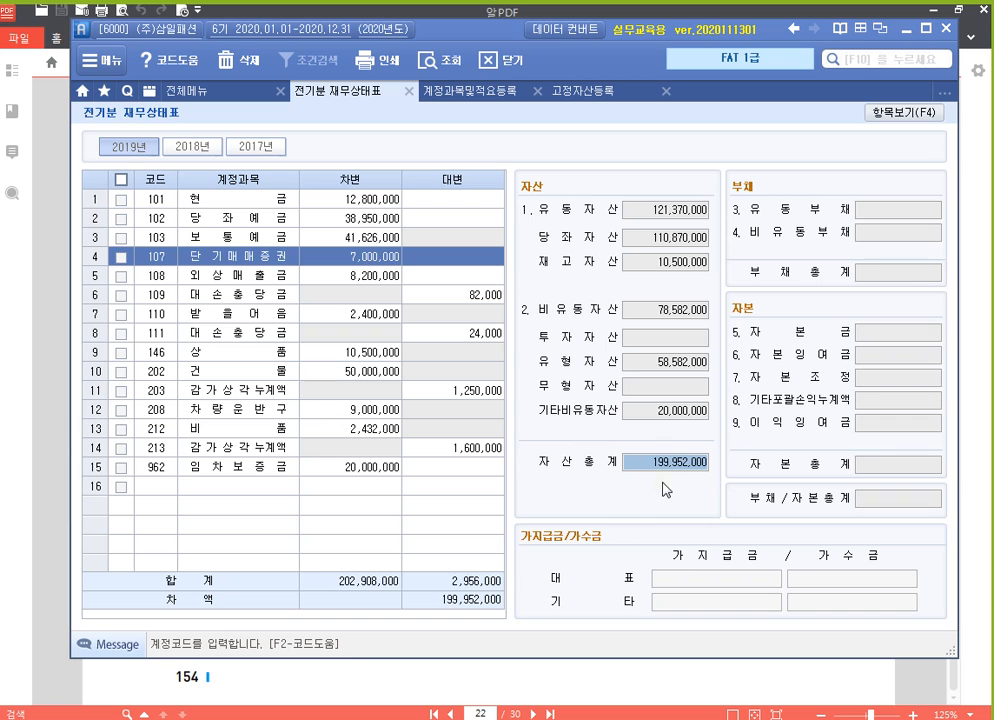
{"action": "left_click", "coordinate": [665, 310]}
{"action": "left_click", "coordinate": [683, 365]}
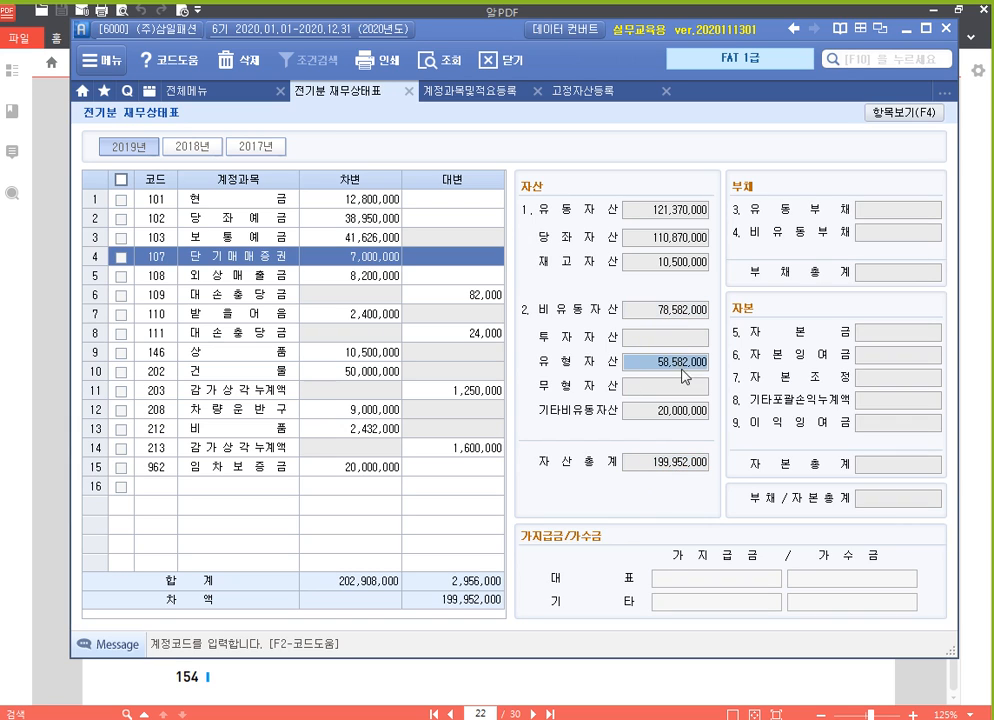
{"action": "left_click", "coordinate": [682, 410]}
{"action": "left_click", "coordinate": [684, 263]}
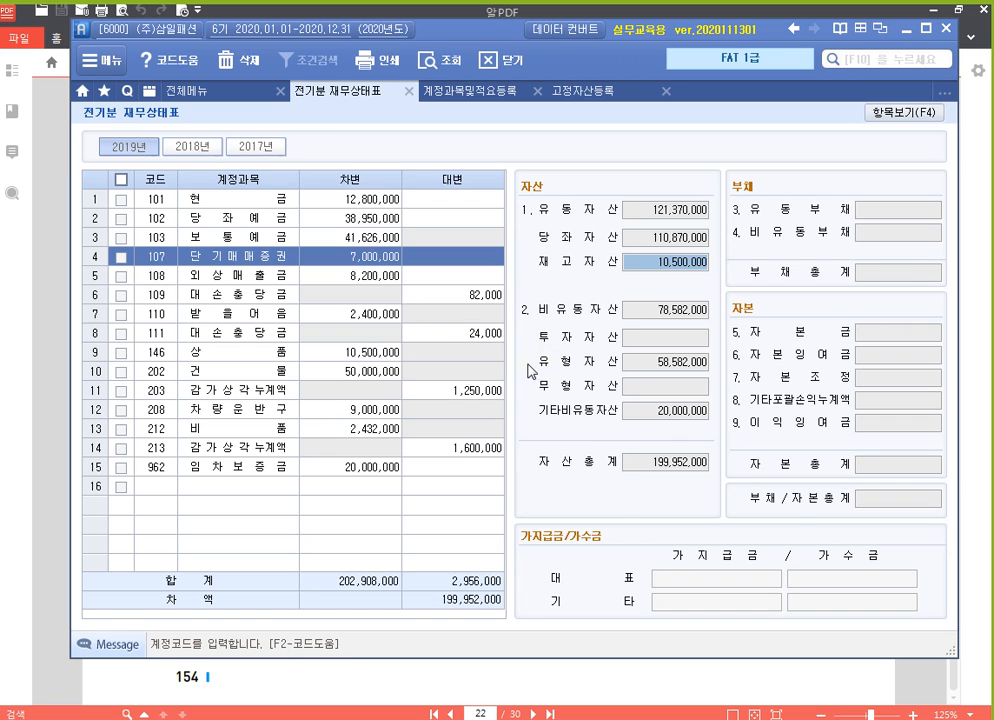
Consult the liabilities in the PDF balance sheet, then look up accounts matching 외상 and add 251 외상매입금 with a credit of 44,662,000.
{"action": "left_click", "coordinate": [192, 494]}
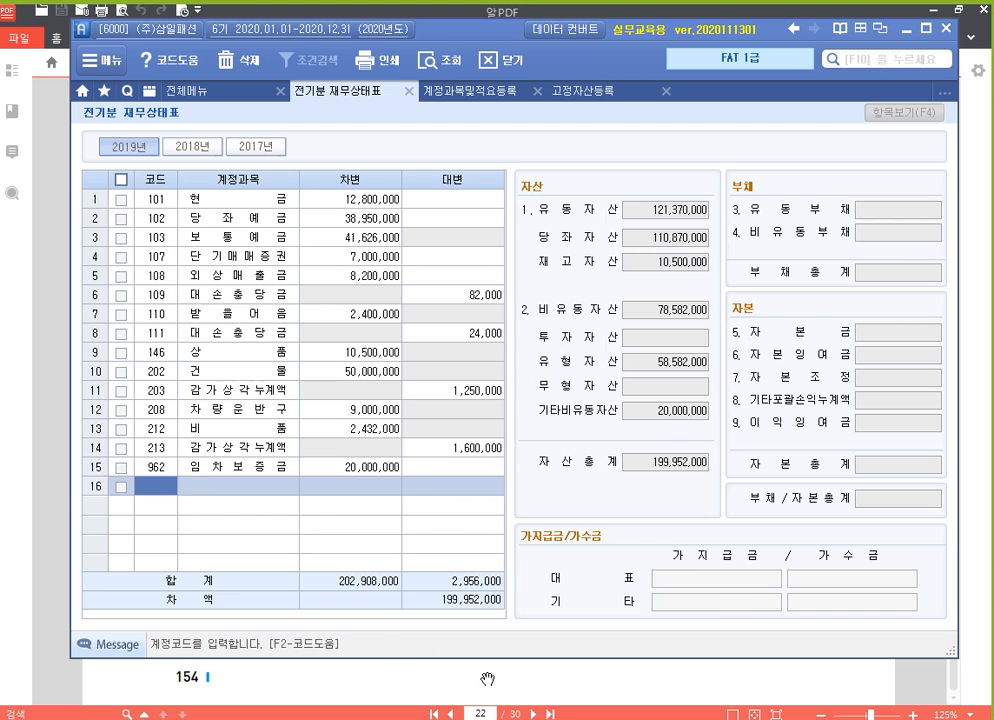
{"action": "left_click", "coordinate": [552, 678]}
{"action": "scroll", "coordinate": [614, 215], "scroll_direction": "up", "scroll_amount": 5}
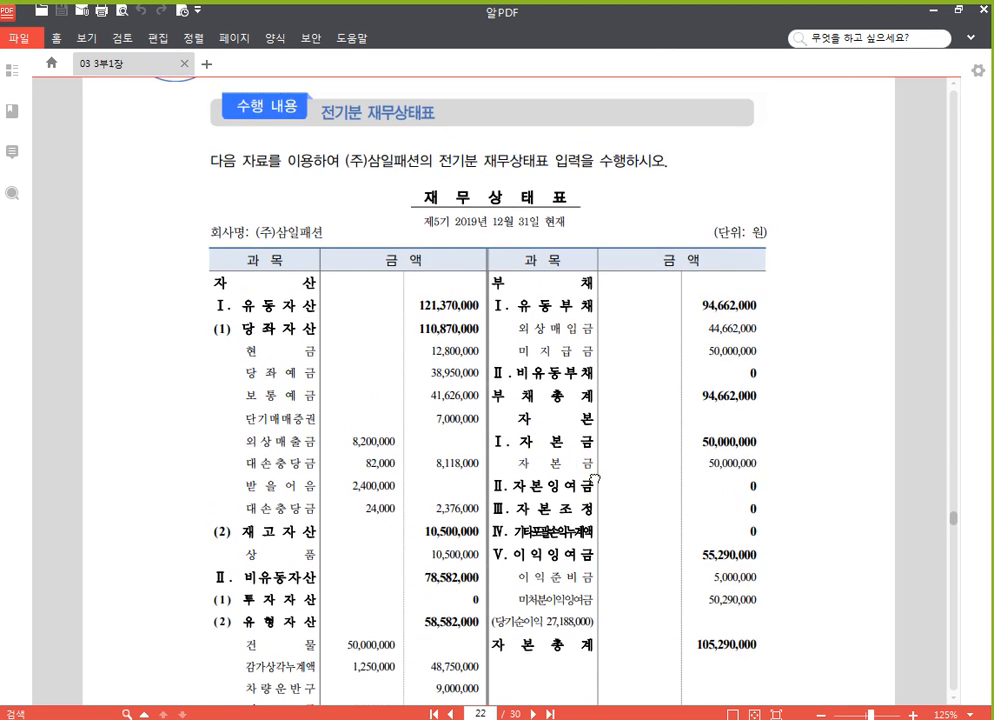
{"action": "scroll", "coordinate": [620, 218], "scroll_direction": "down", "scroll_amount": 2}
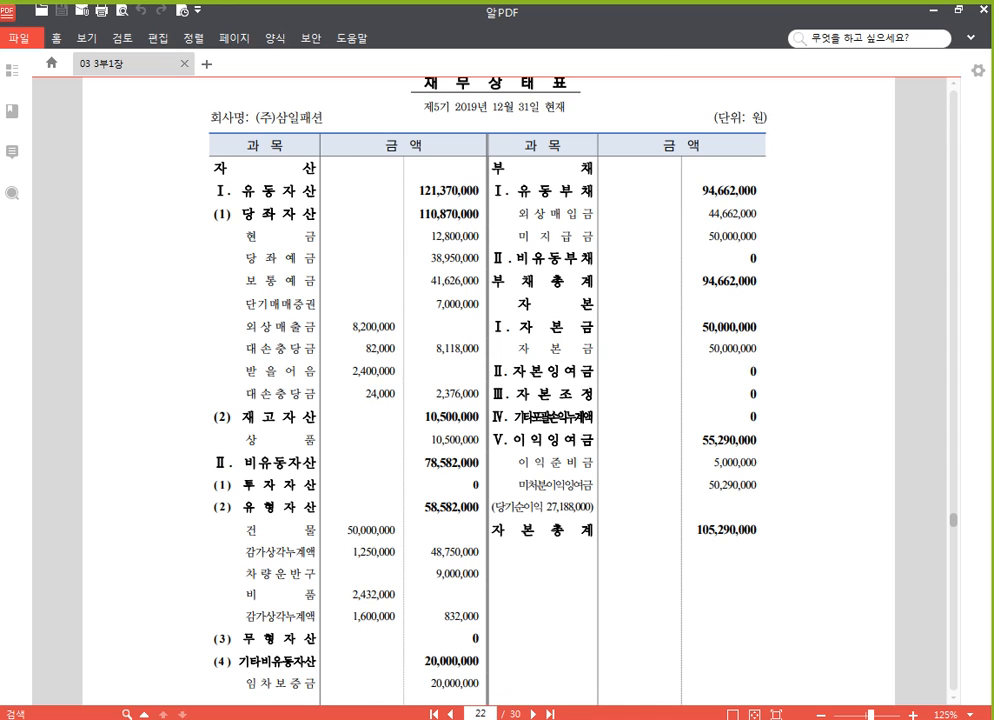
{"action": "left_click", "coordinate": [465, 718]}
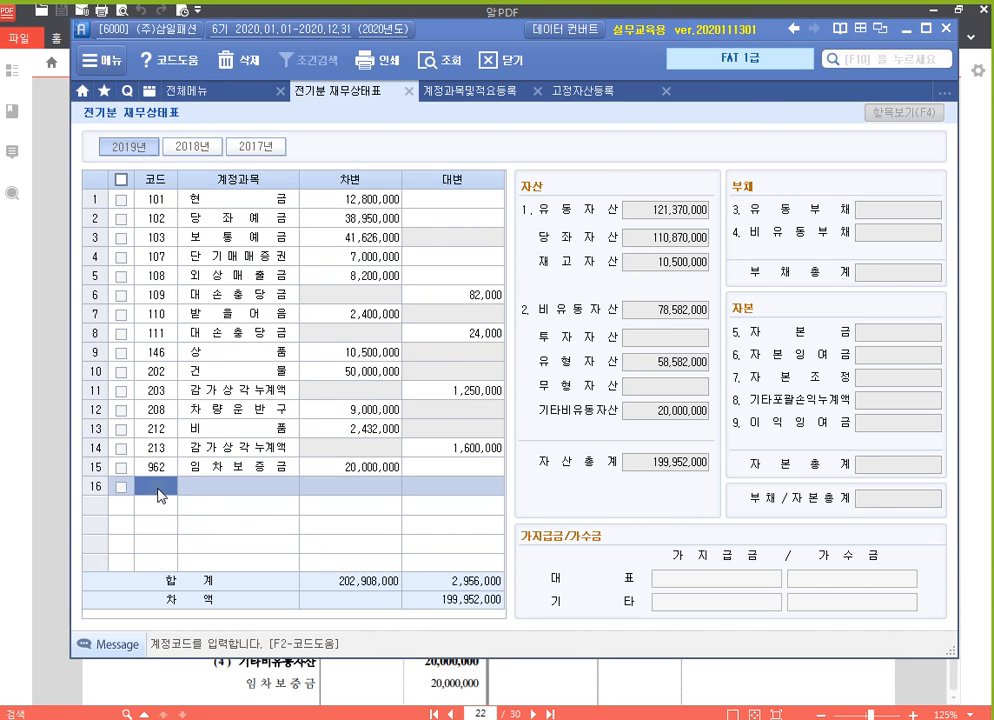
{"action": "type", "text": "외상"}
{"action": "key", "text": "Return"}
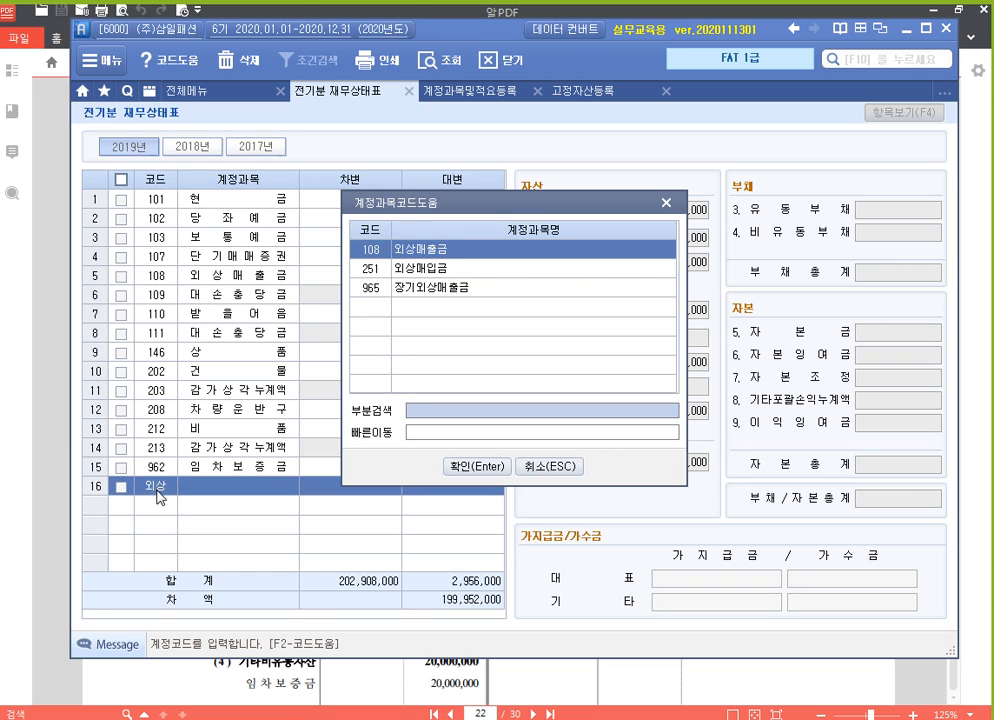
{"action": "key", "text": "Down"}
{"action": "key", "text": "Return"}
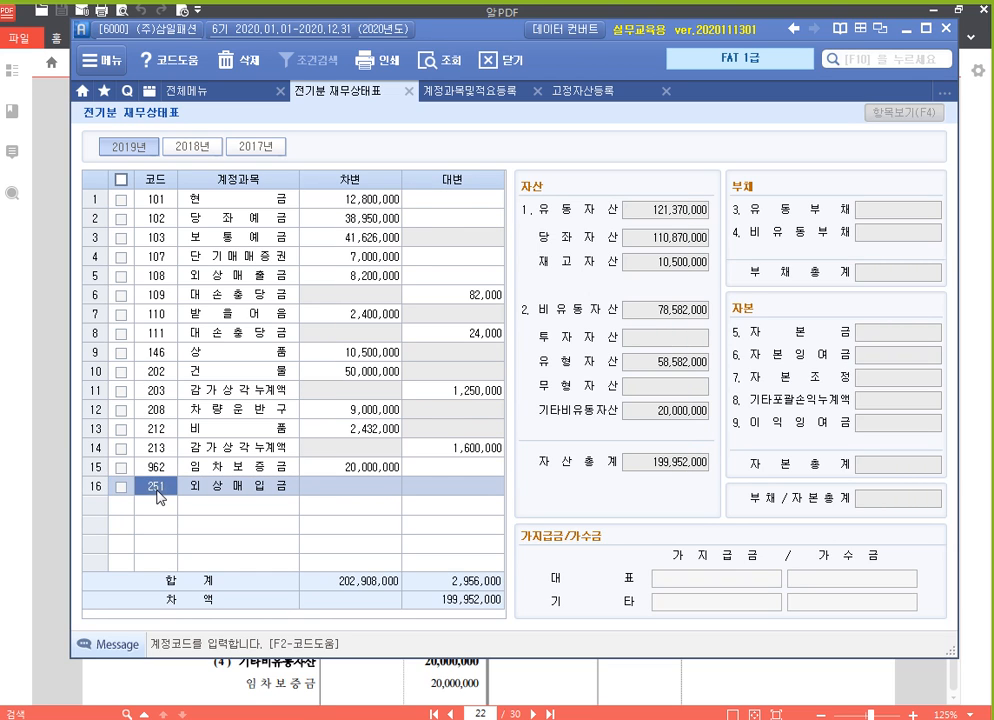
{"action": "key", "text": "Return"}
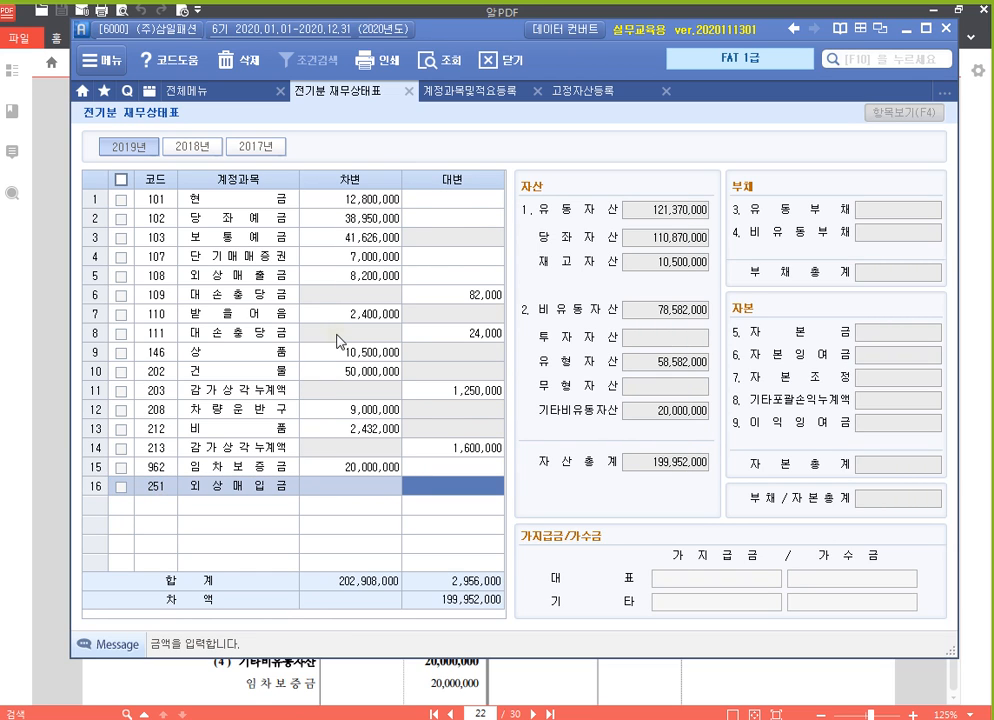
{"action": "type", "text": "44"}
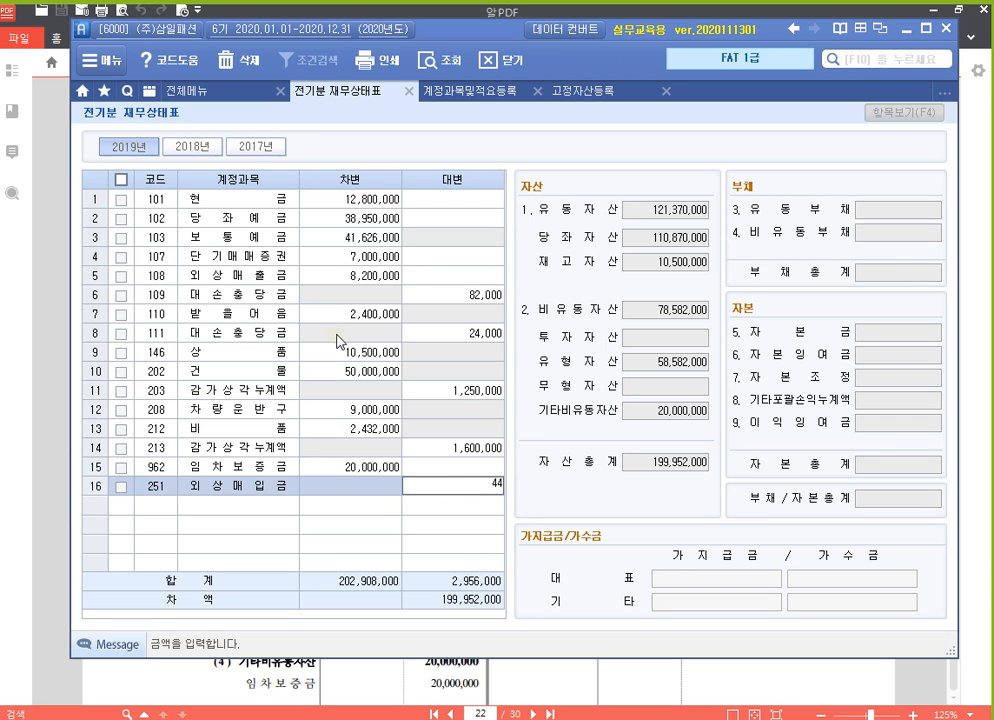
{"action": "type", "text": ",662,000"}
{"action": "key", "text": "Return"}
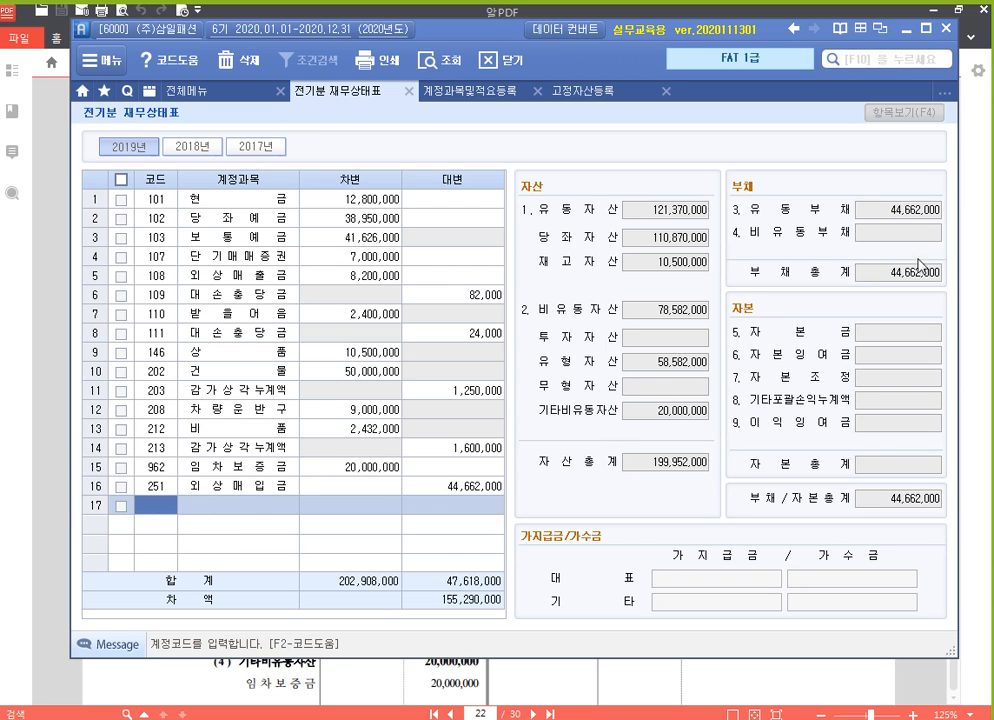
Add account 253 미지급금 with a credit of 50,000,000.
{"action": "key", "text": "ctrl"}
{"action": "type", "text": "253"}
{"action": "key", "text": "Return"}
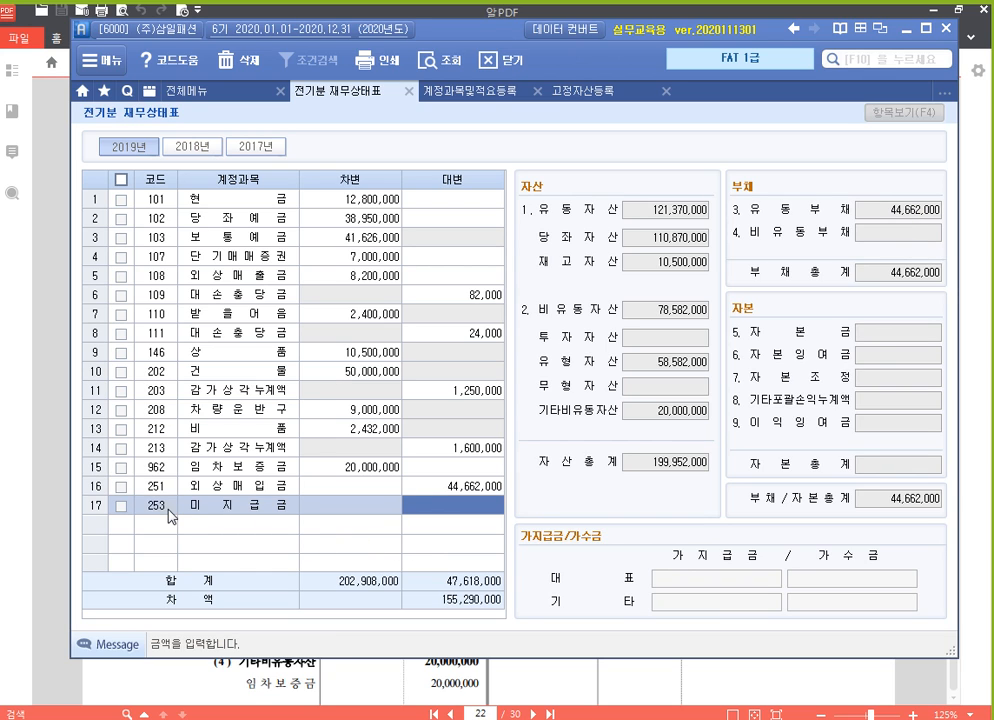
{"action": "type", "text": "50000000"}
{"action": "key", "text": "Return"}
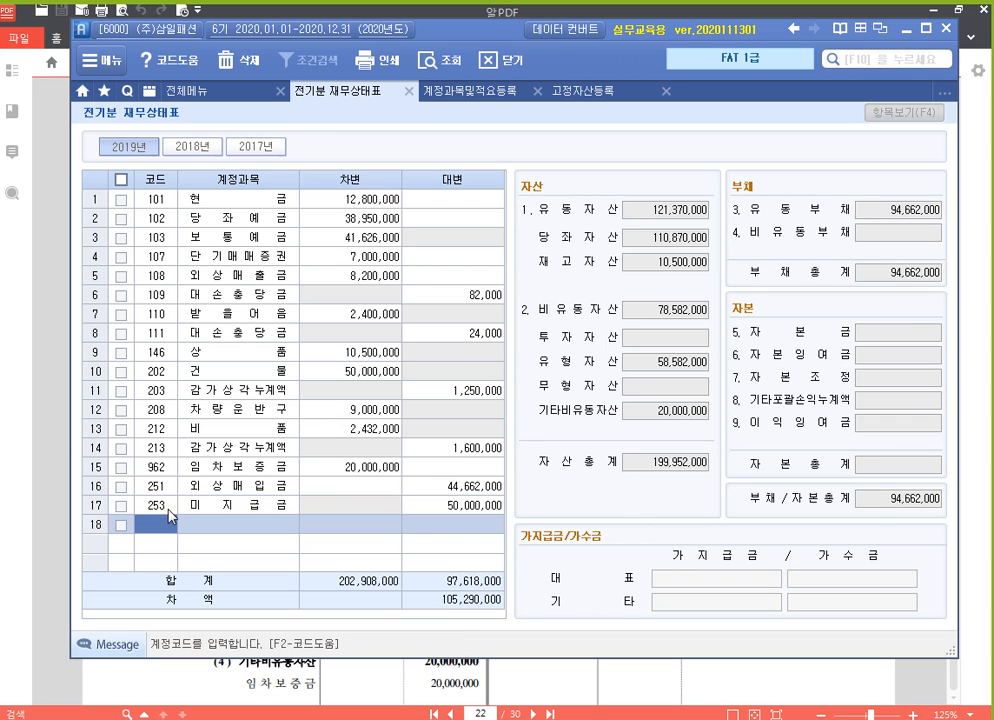
{"action": "key", "text": "Left"}
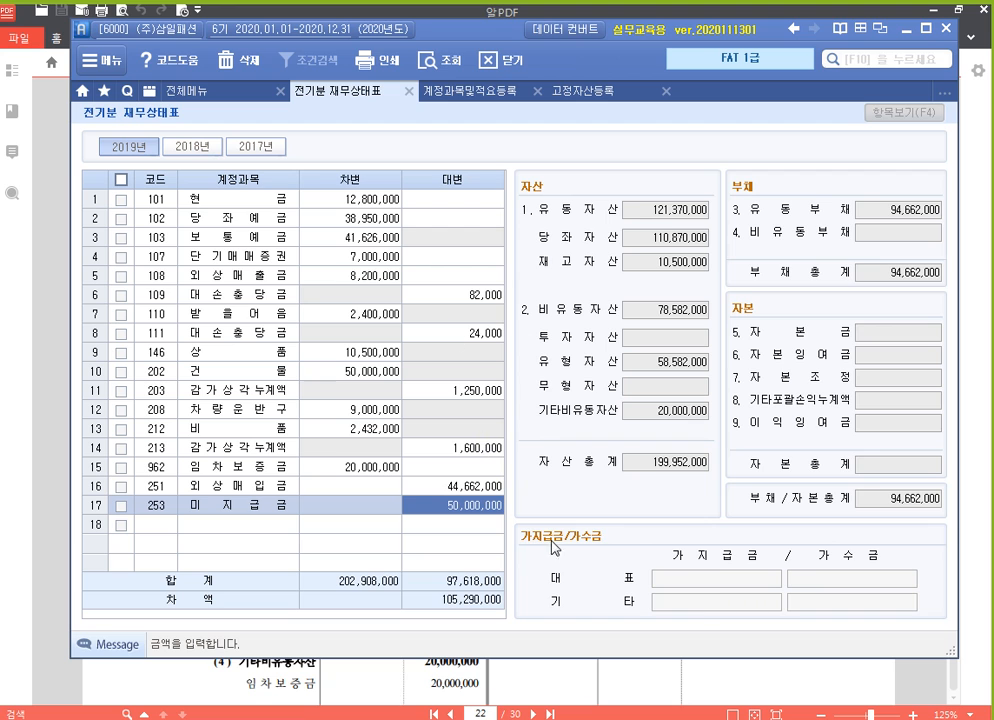
Consult the equity section of the PDF balance sheet, then add account 331 자본금 with a credit of 50,000,000.
{"action": "left_click", "coordinate": [653, 687]}
{"action": "scroll", "coordinate": [630, 462], "scroll_direction": "down", "scroll_amount": 2}
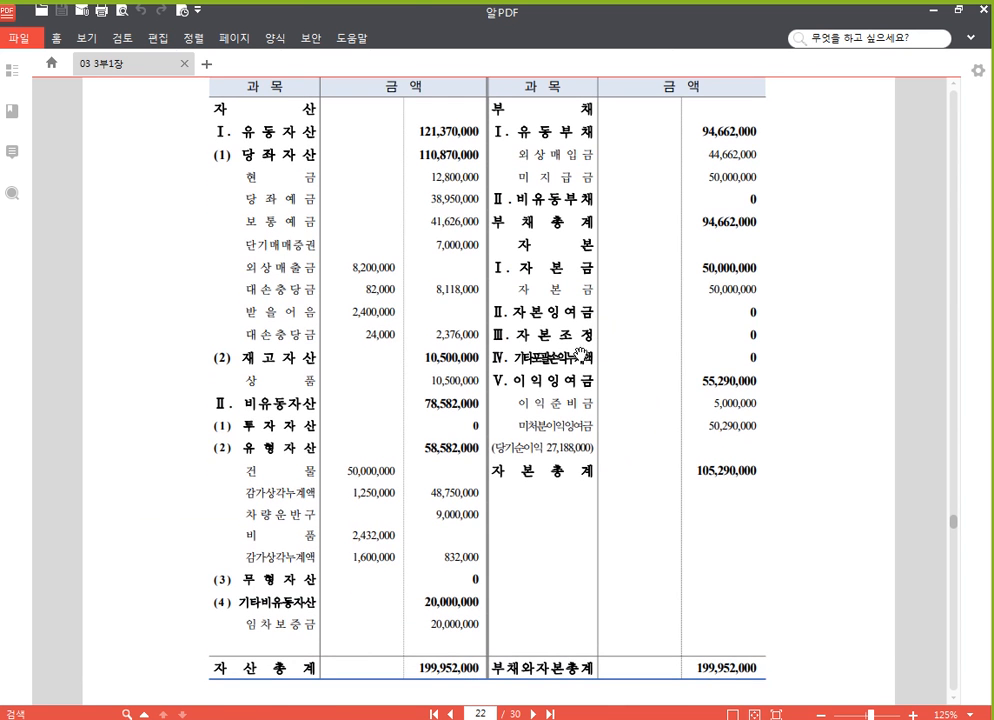
{"action": "left_click", "coordinate": [600, 290]}
{"action": "left_click", "coordinate": [713, 405]}
{"action": "left_click", "coordinate": [438, 703]}
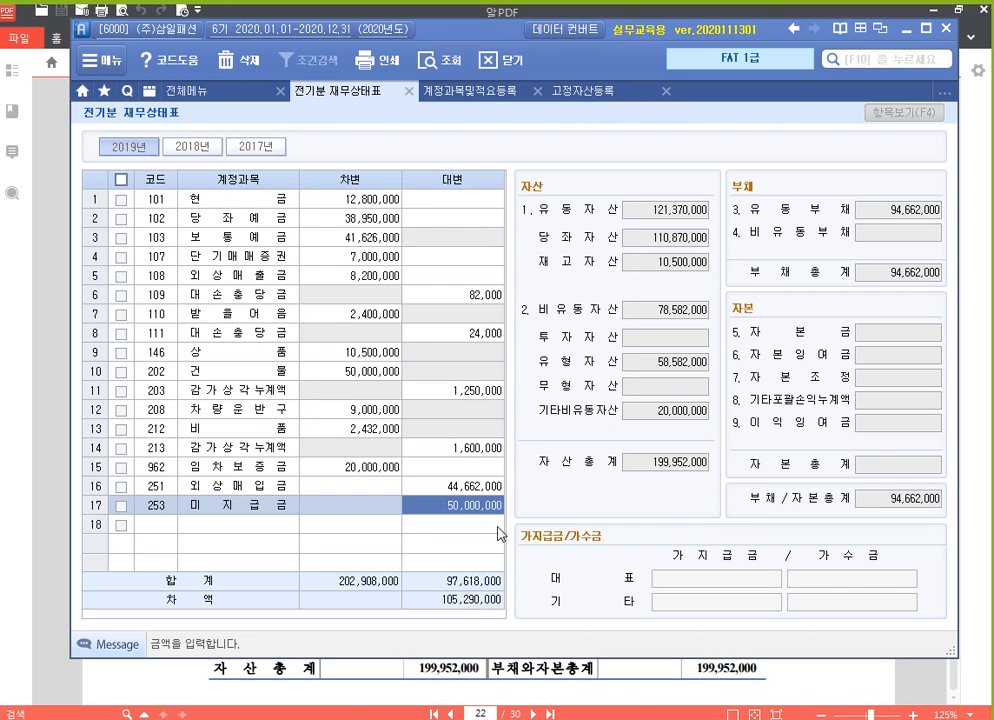
{"action": "left_click", "coordinate": [156, 526]}
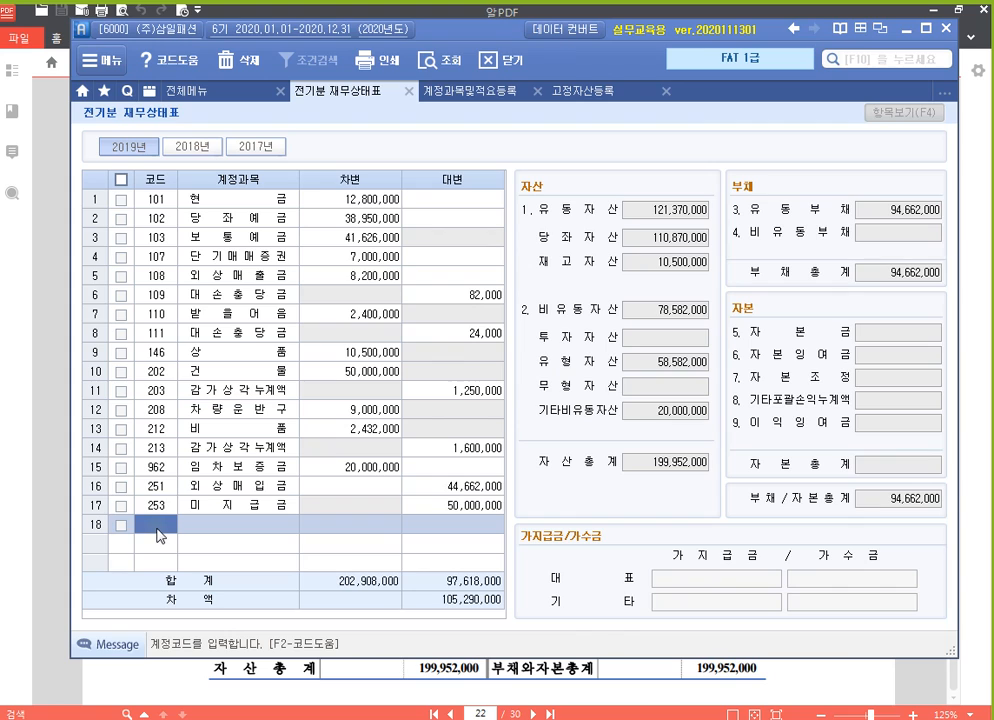
{"action": "type", "text": "331"}
{"action": "key", "text": "Return"}
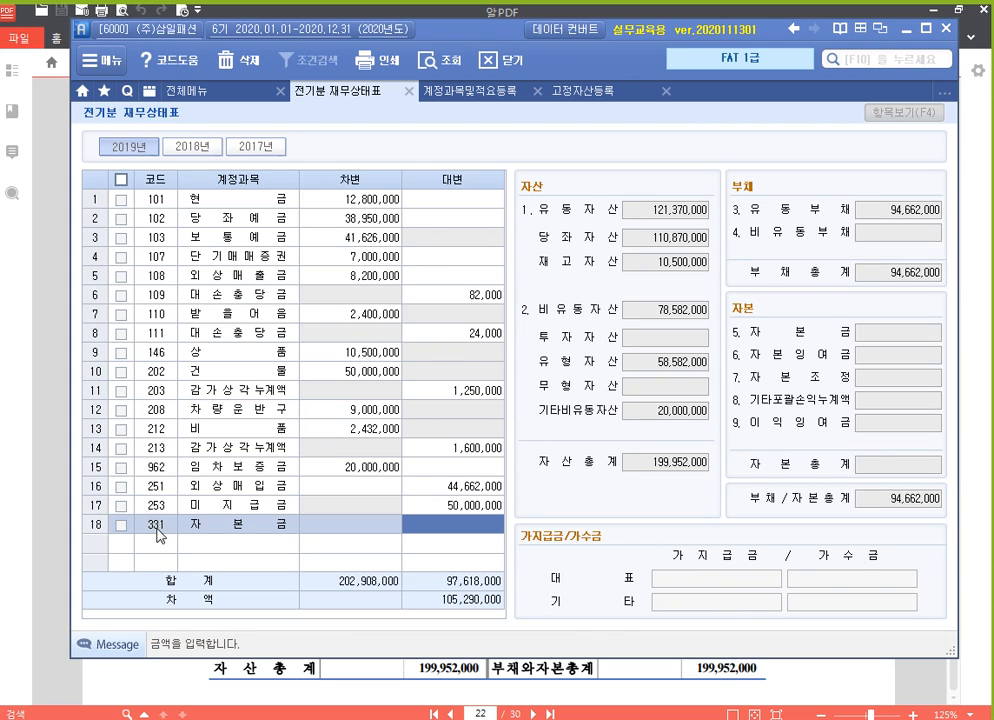
{"action": "type", "text": "50000000"}
{"action": "key", "text": "Return"}
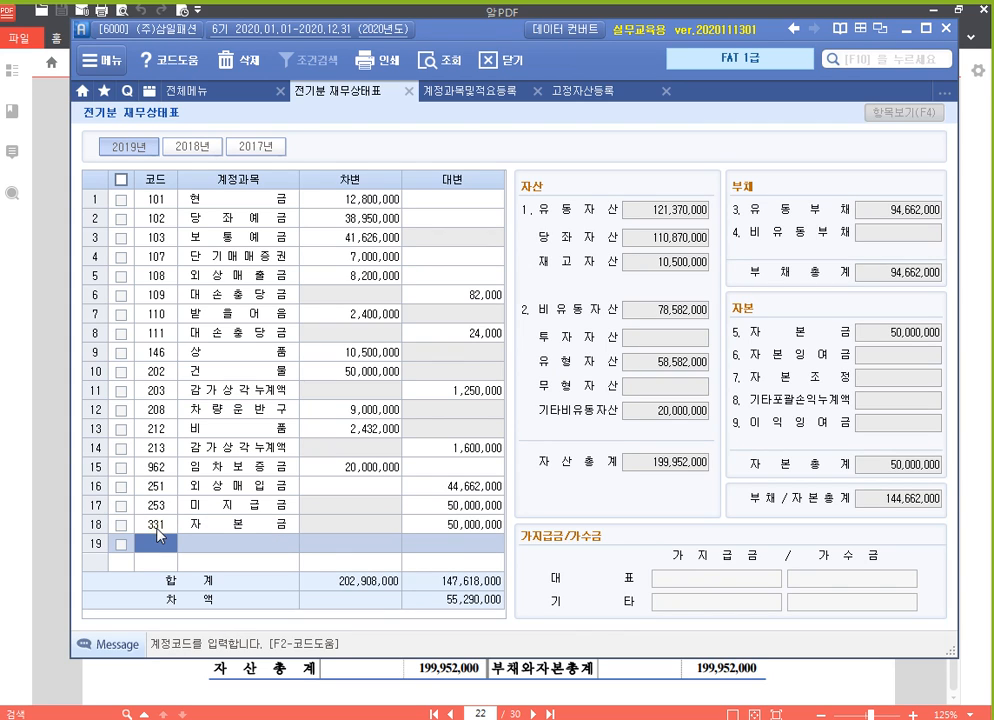
Look up accounts matching 이익, choose 351 이익준비금 and enter a credit of 5,000,000.
{"action": "type", "text": "이익"}
{"action": "key", "text": "Return"}
{"action": "key", "text": "Down"}
{"action": "key", "text": "Return"}
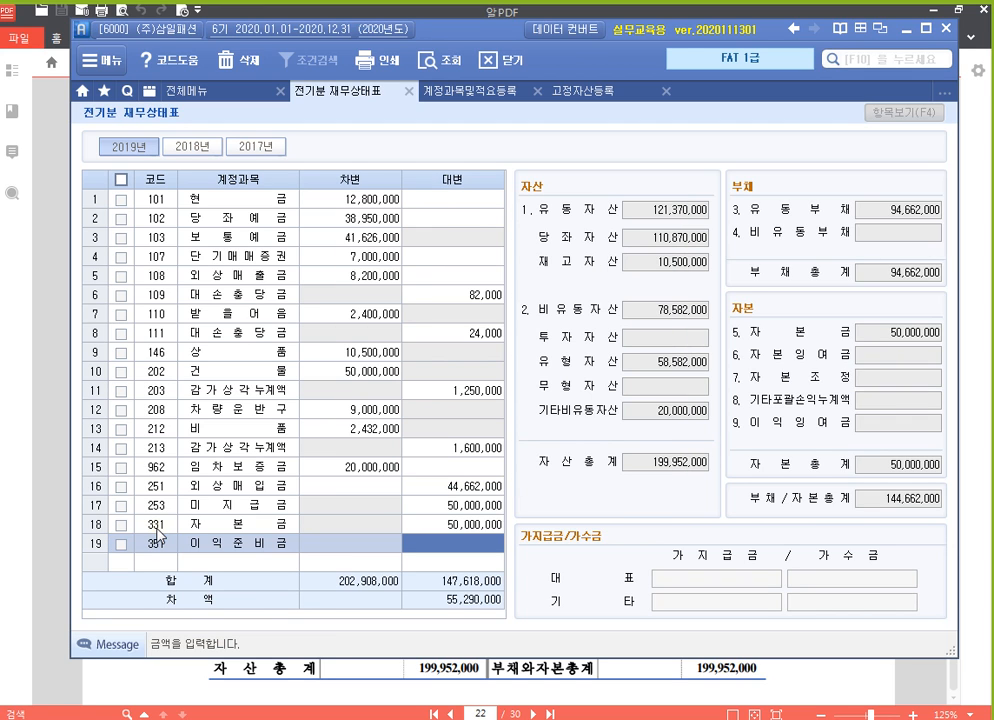
{"action": "type", "text": "5,000,000"}
{"action": "key", "text": "Return"}
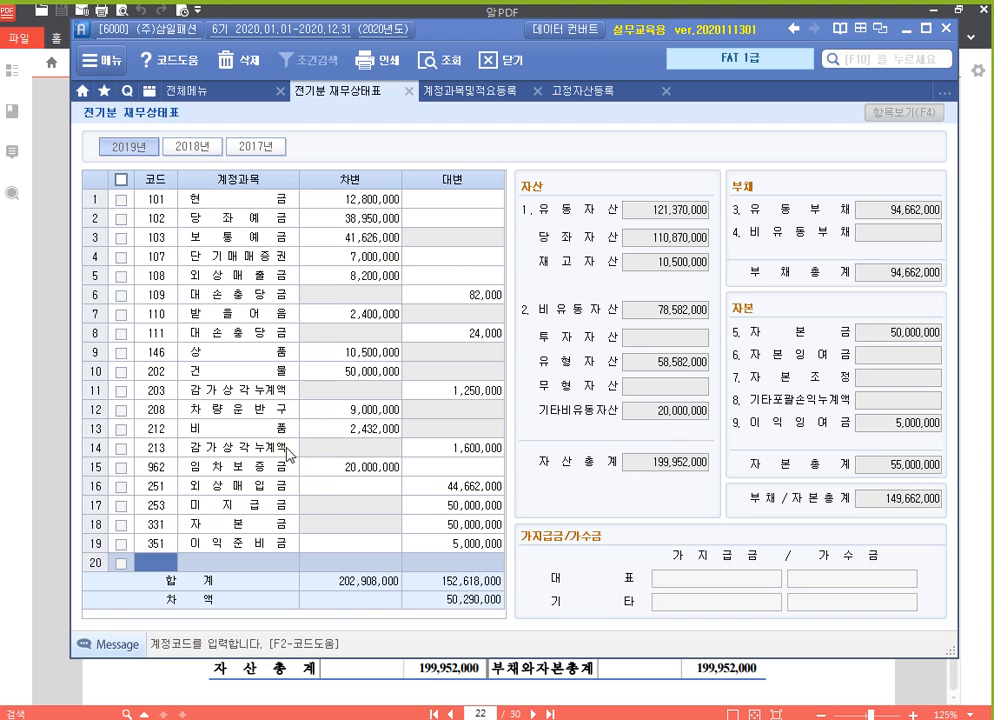
Switch to the 수업용.hwp document in 한글, add the lines "2019년 12월 31일" and "미처분이익잉여금", and highlight the date and 미처분.
{"action": "left_click", "coordinate": [472, 714]}
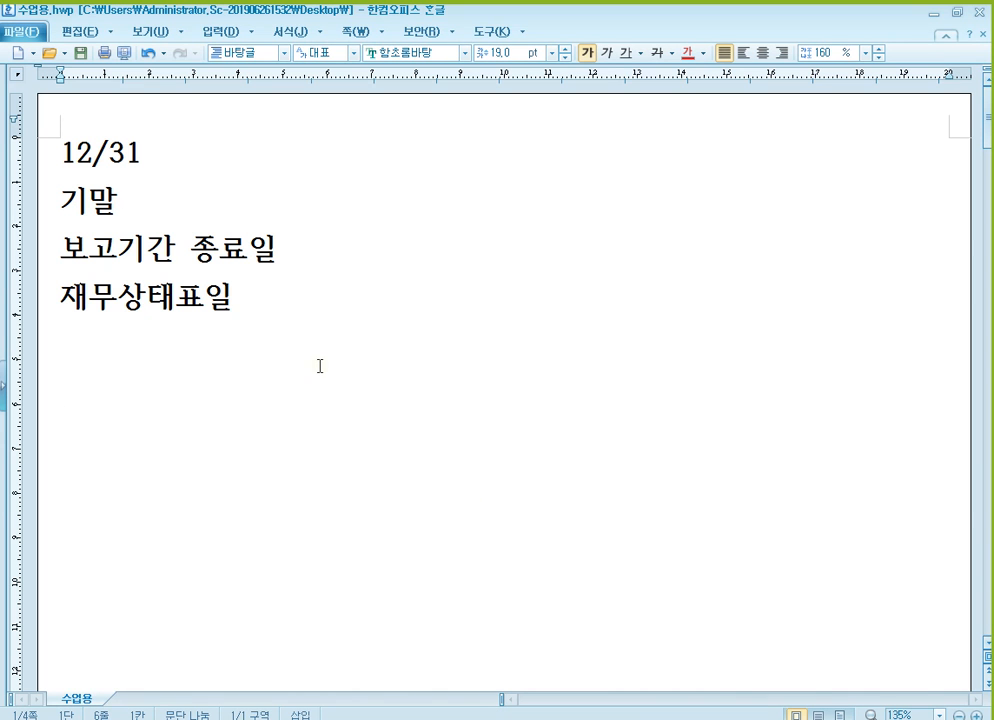
{"action": "scroll", "coordinate": [330, 380], "scroll_direction": "down", "scroll_amount": 3}
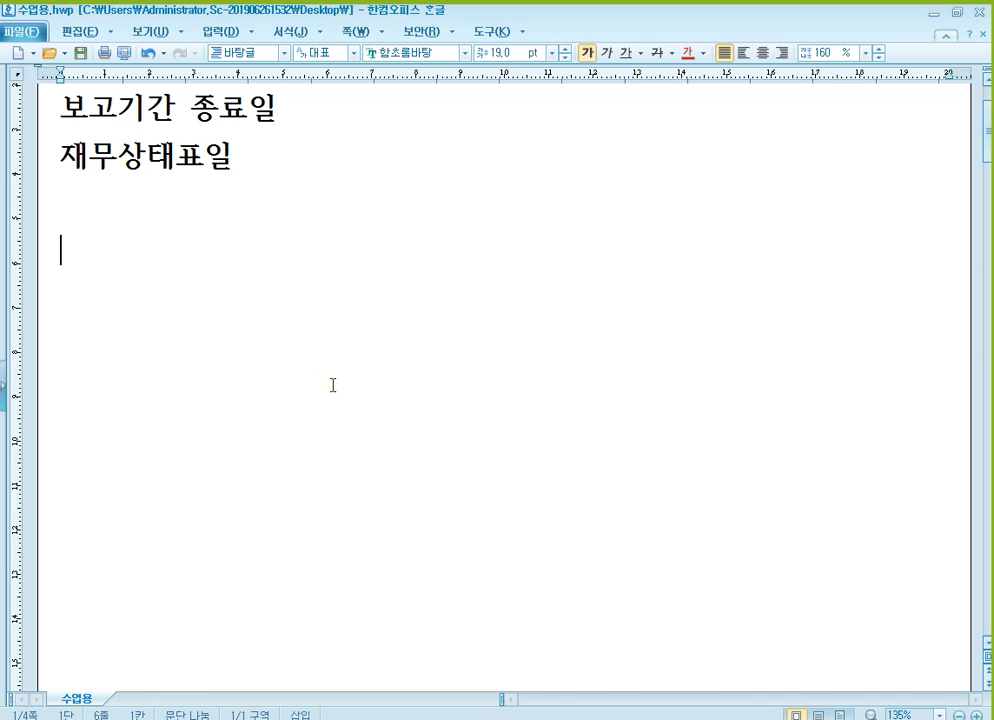
{"action": "type", "text": "2019년 12"}
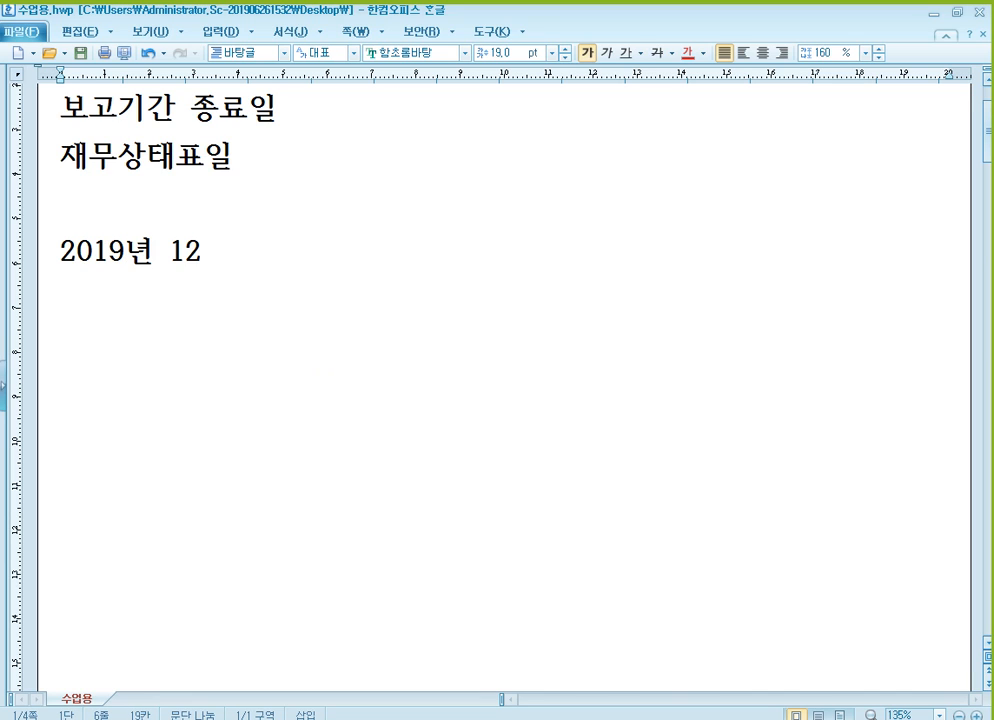
{"action": "type", "text": "월 31일"}
{"action": "key", "text": "Return"}
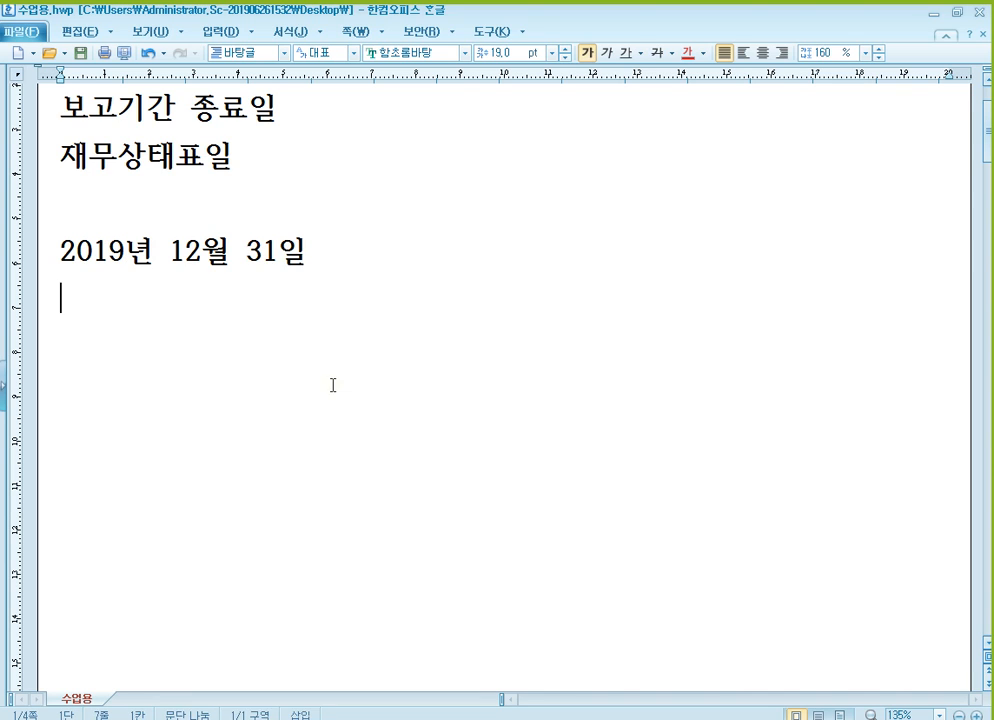
{"action": "type", "text": "미처분이익잉"}
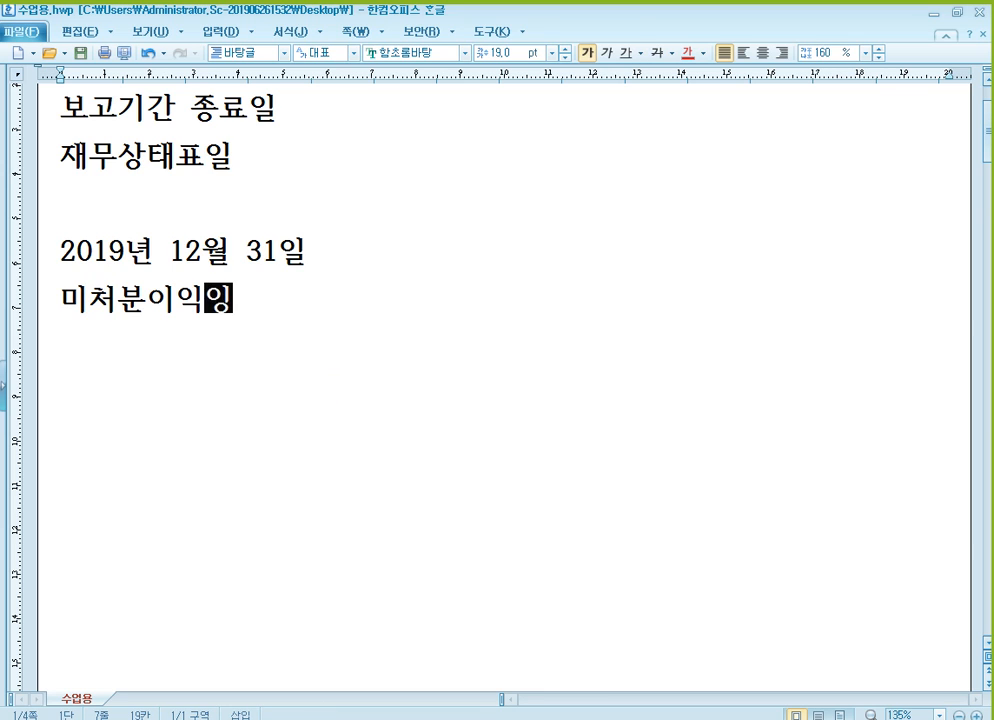
{"action": "type", "text": "여금"}
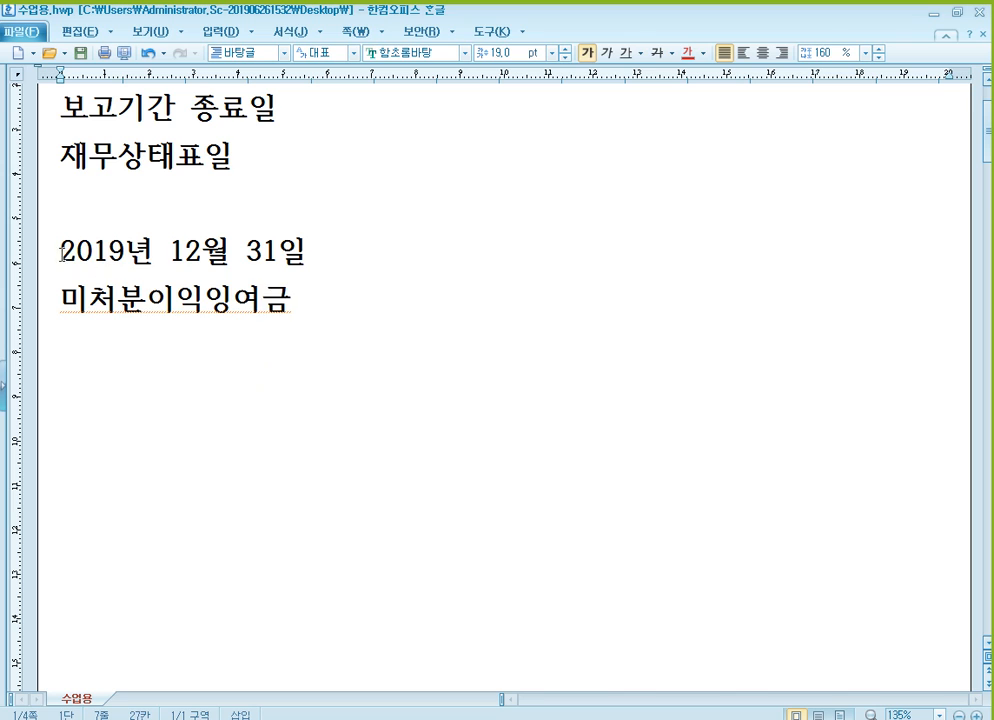
{"action": "left_click_drag", "start_coordinate": [62, 254], "coordinate": [307, 254]}
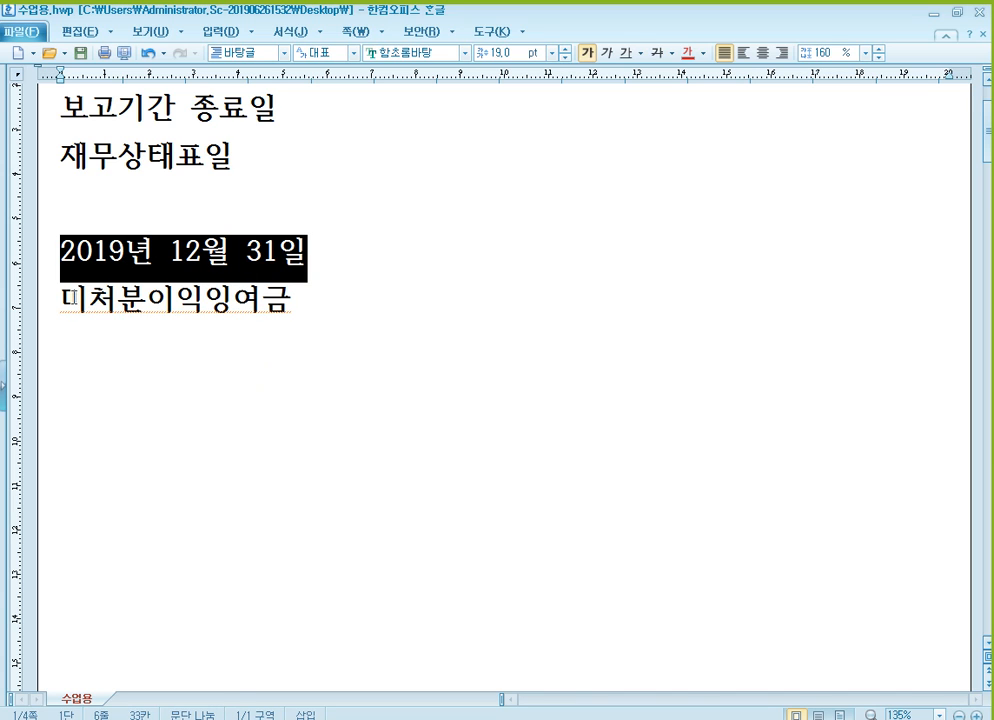
{"action": "left_click_drag", "start_coordinate": [62, 297], "coordinate": [146, 297]}
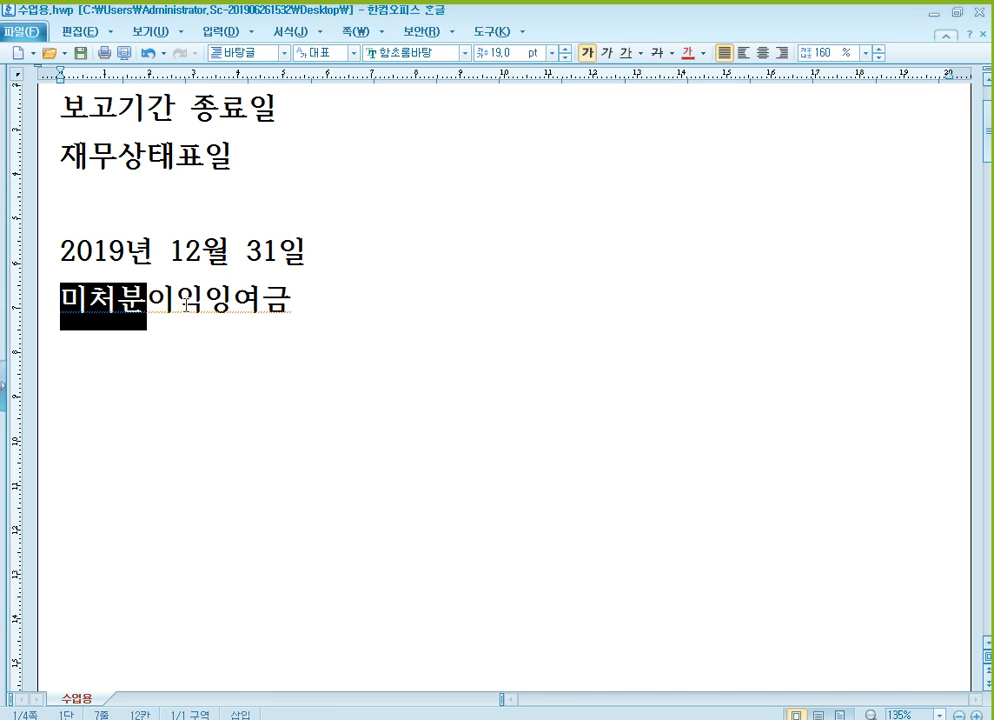
Below a blank line after 미처분이익잉여금, add the lines "2020년" and "이월이익잉여금".
{"action": "left_click", "coordinate": [324, 313]}
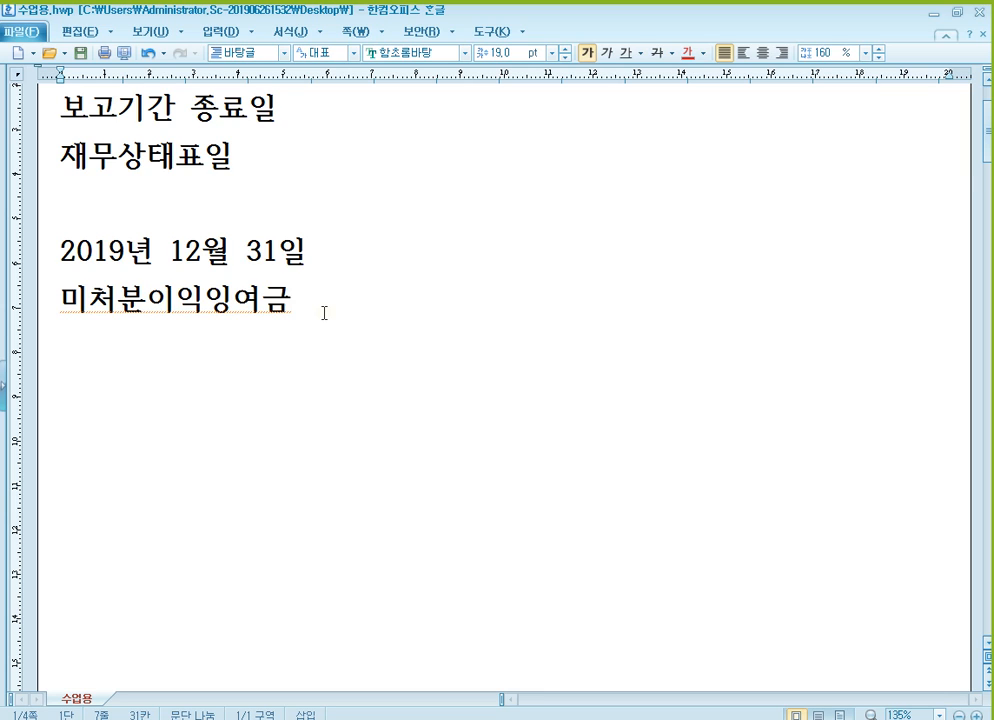
{"action": "key", "text": "Return"}
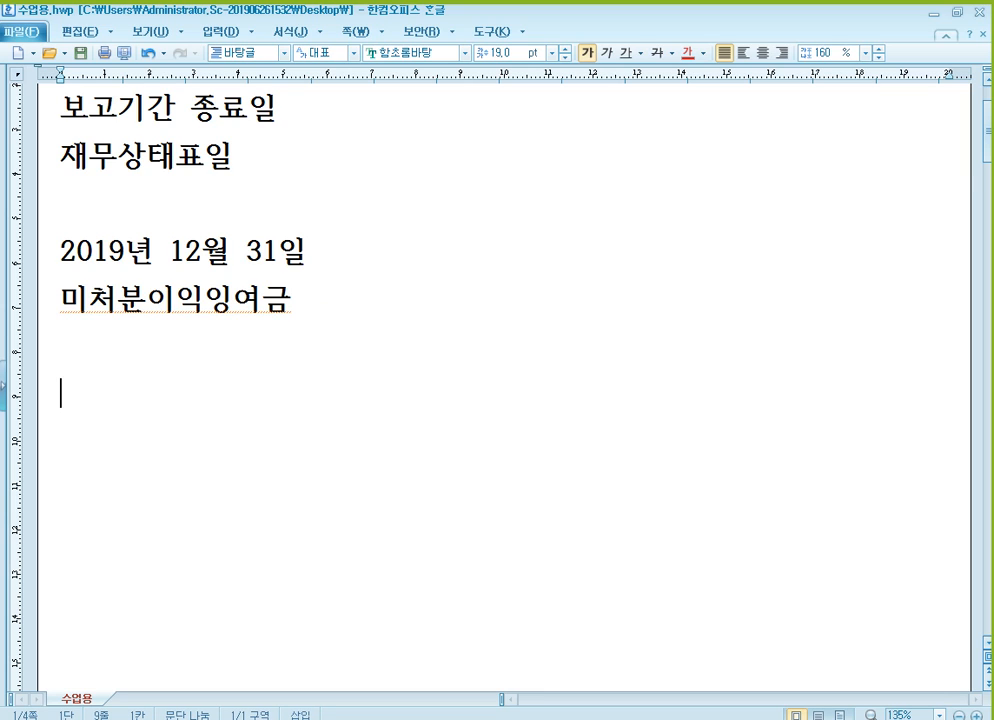
{"action": "type", "text": "2020년"}
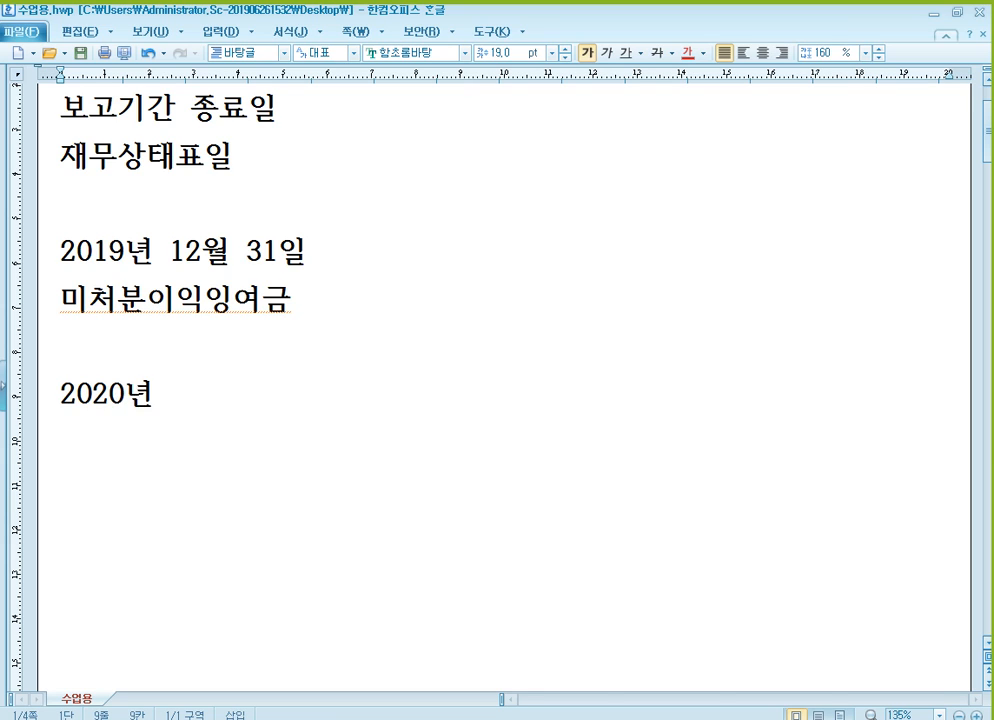
{"action": "left_click", "coordinate": [204, 317]}
{"action": "left_click", "coordinate": [191, 402]}
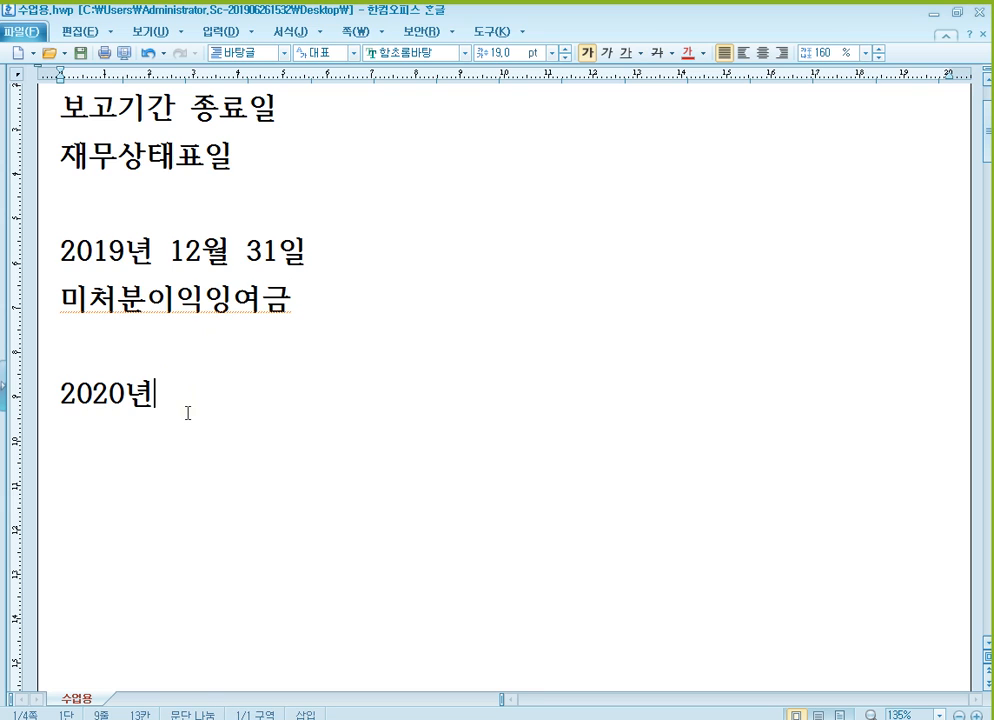
{"action": "key", "text": "Return"}
{"action": "type", "text": "이"}
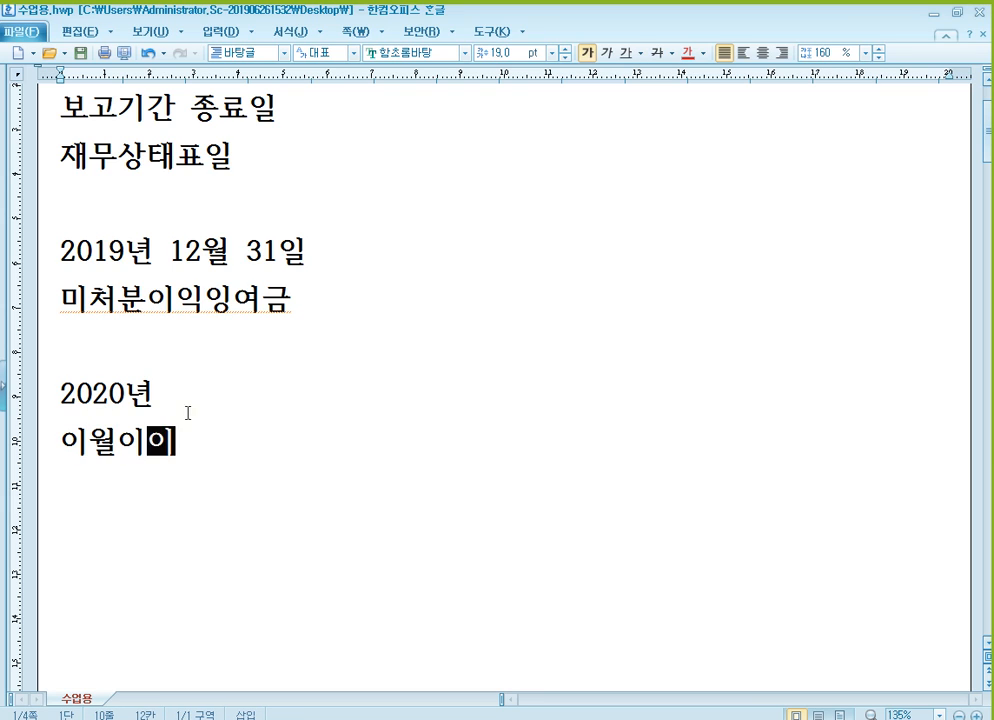
{"action": "type", "text": "월이익잉여금"}
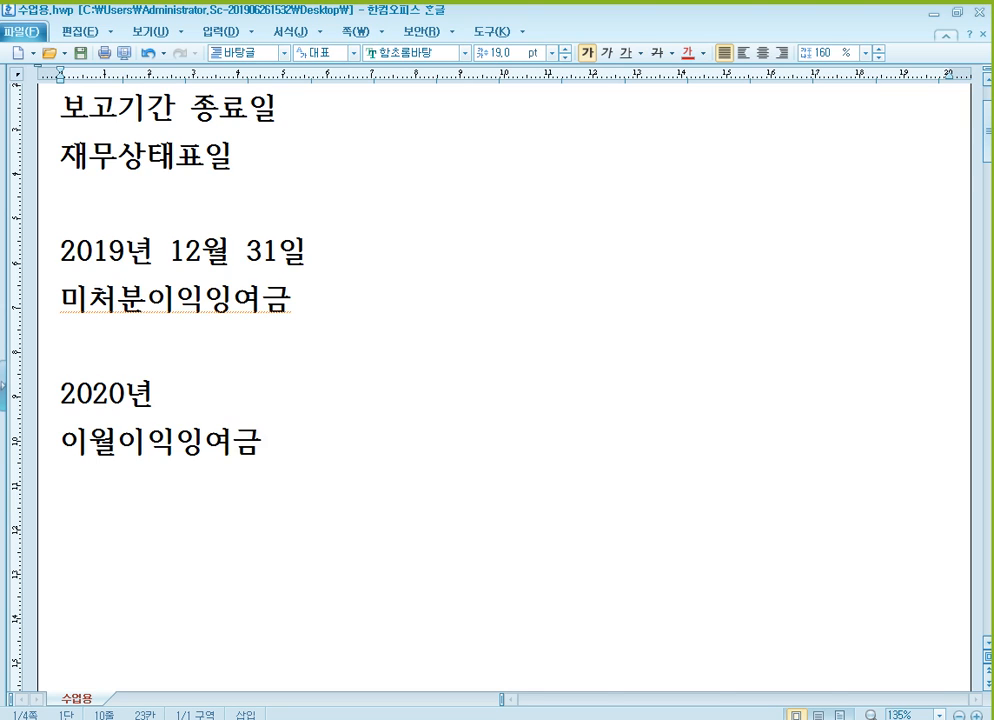
Start K-Screen Pen and draw a red freehand arrow from 미처분이익잉여금 down to 이월이익잉여금.
{"action": "key", "text": "F9"}
{"action": "mouse_move", "coordinate": [8, 432]}
{"action": "left_mouse_down"}
{"action": "mouse_move", "coordinate": [844, 305]}
{"action": "mouse_move", "coordinate": [877, 396]}
{"action": "left_mouse_up"}
{"action": "left_click", "coordinate": [903, 336]}
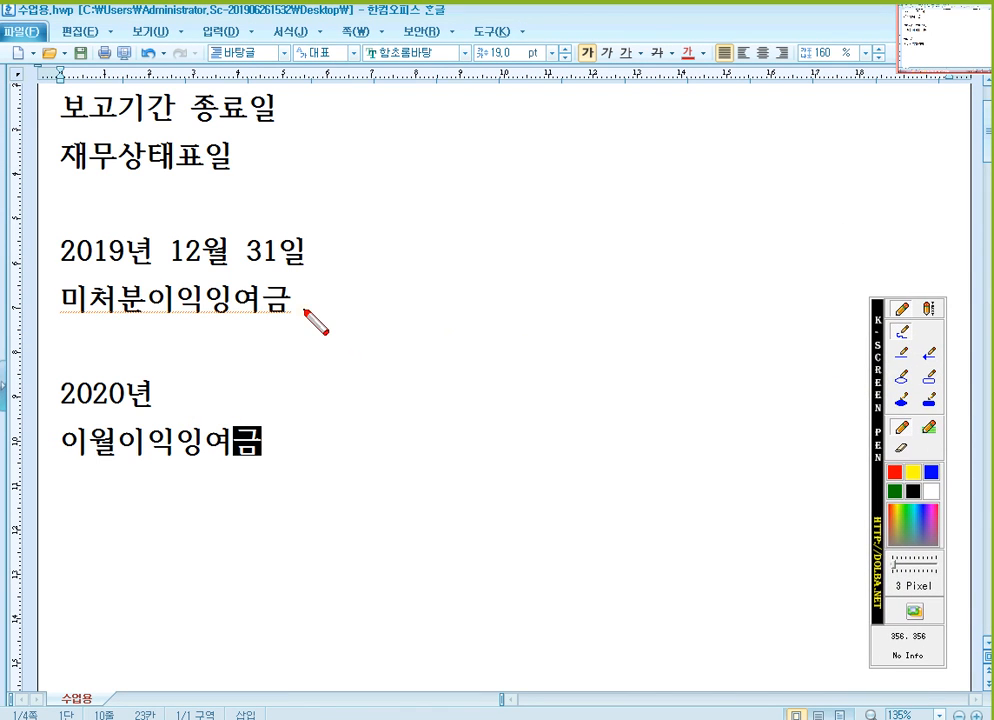
{"action": "mouse_move", "coordinate": [293, 298]}
{"action": "left_mouse_down"}
{"action": "mouse_move", "coordinate": [340, 352]}
{"action": "mouse_move", "coordinate": [290, 425]}
{"action": "mouse_move", "coordinate": [286, 403]}
{"action": "mouse_move", "coordinate": [320, 432]}
{"action": "left_mouse_up"}
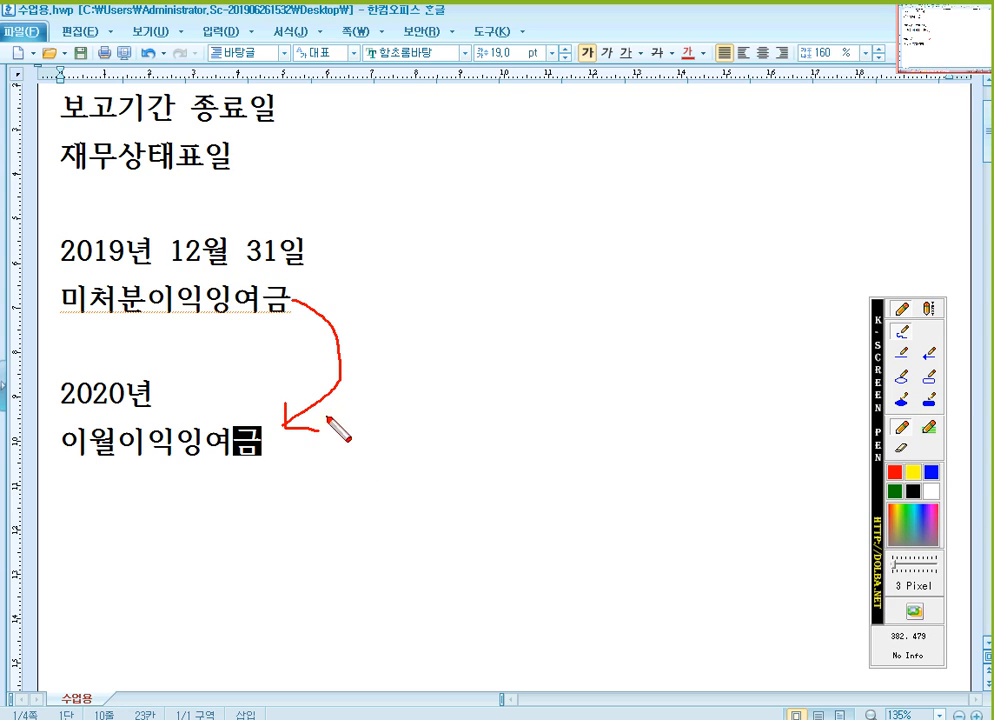
Underline 2019년 12월 31일, 2020년 and 이월이익잉여금 in red, circle 미처분, and close the drawing overlay.
{"action": "left_click_drag", "start_coordinate": [61, 267], "coordinate": [298, 266]}
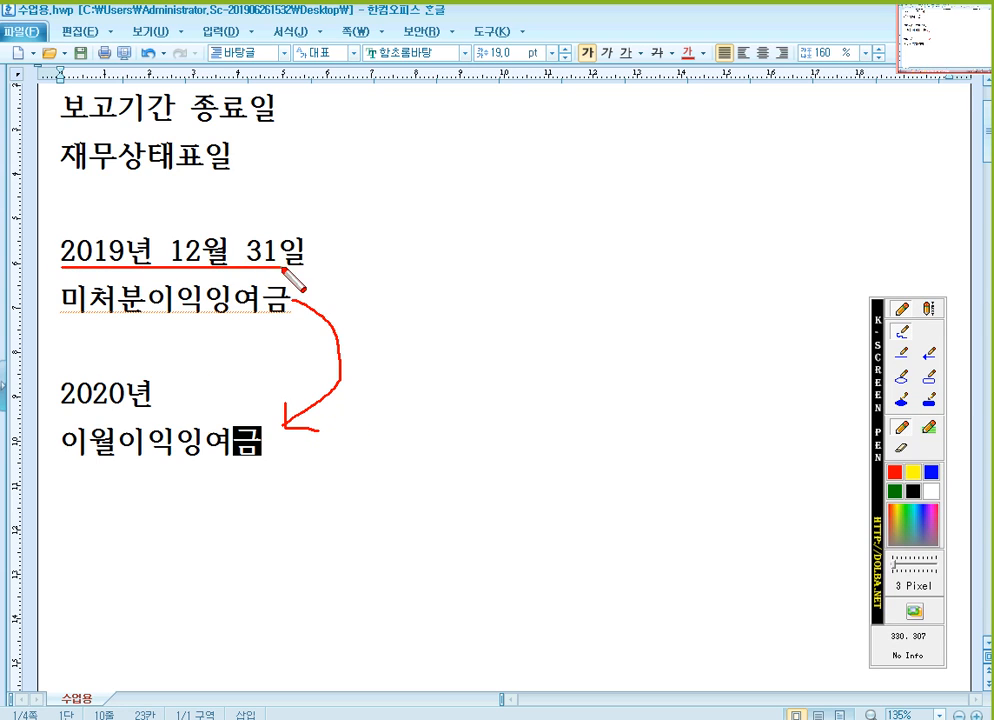
{"action": "mouse_move", "coordinate": [140, 285]}
{"action": "left_mouse_down"}
{"action": "mouse_move", "coordinate": [62, 315]}
{"action": "mouse_move", "coordinate": [148, 305]}
{"action": "mouse_move", "coordinate": [128, 323]}
{"action": "left_mouse_up"}
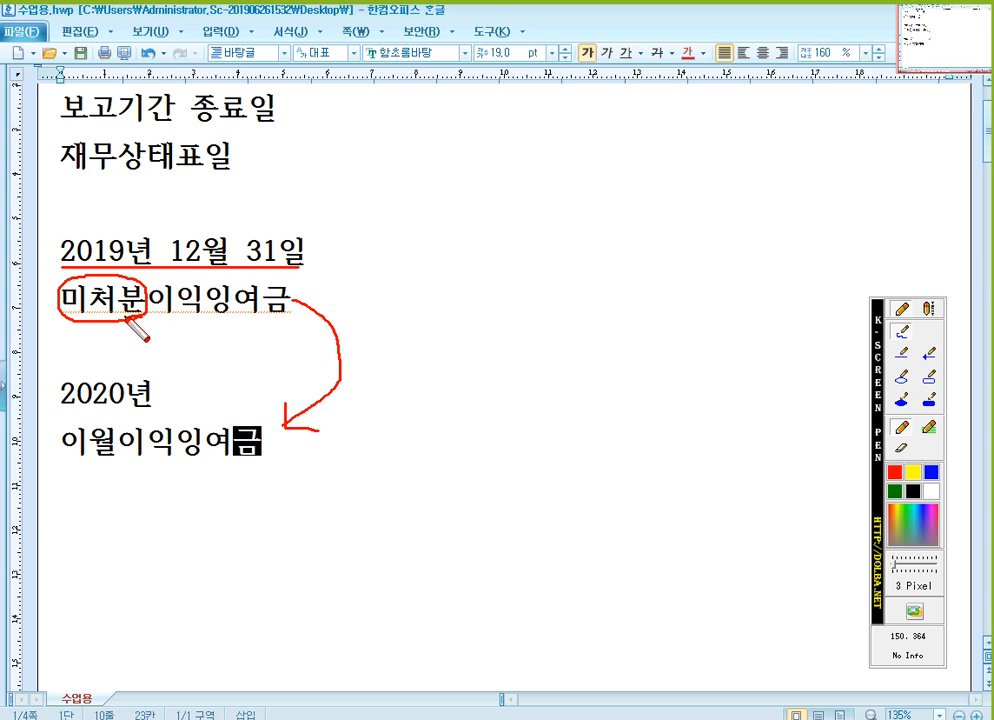
{"action": "left_click_drag", "start_coordinate": [64, 408], "coordinate": [152, 408]}
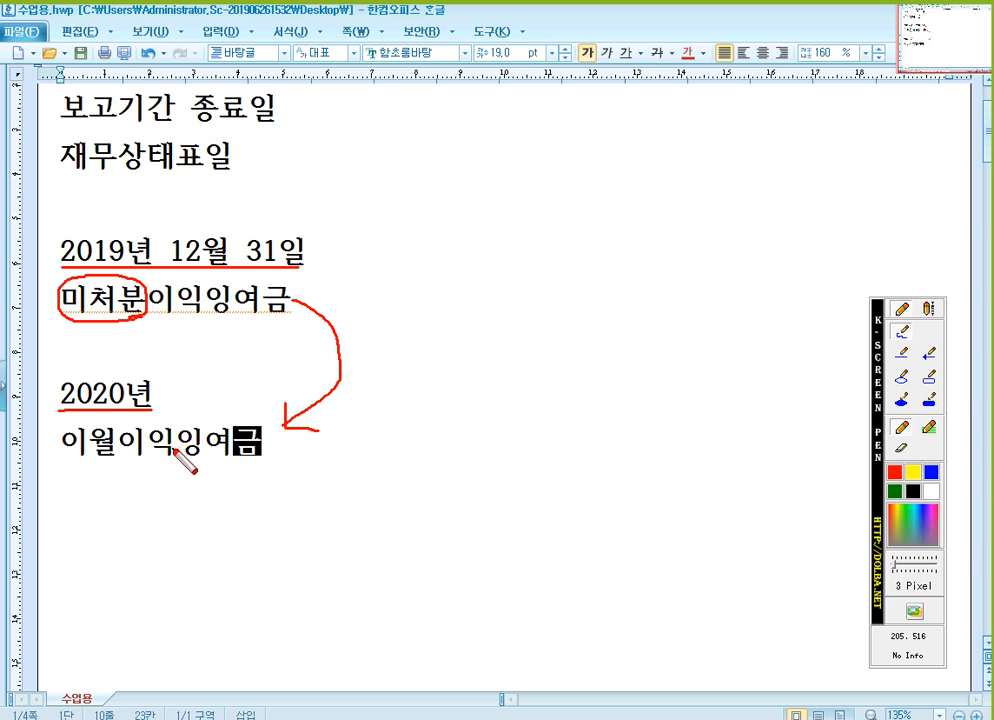
{"action": "left_click_drag", "start_coordinate": [75, 464], "coordinate": [266, 476]}
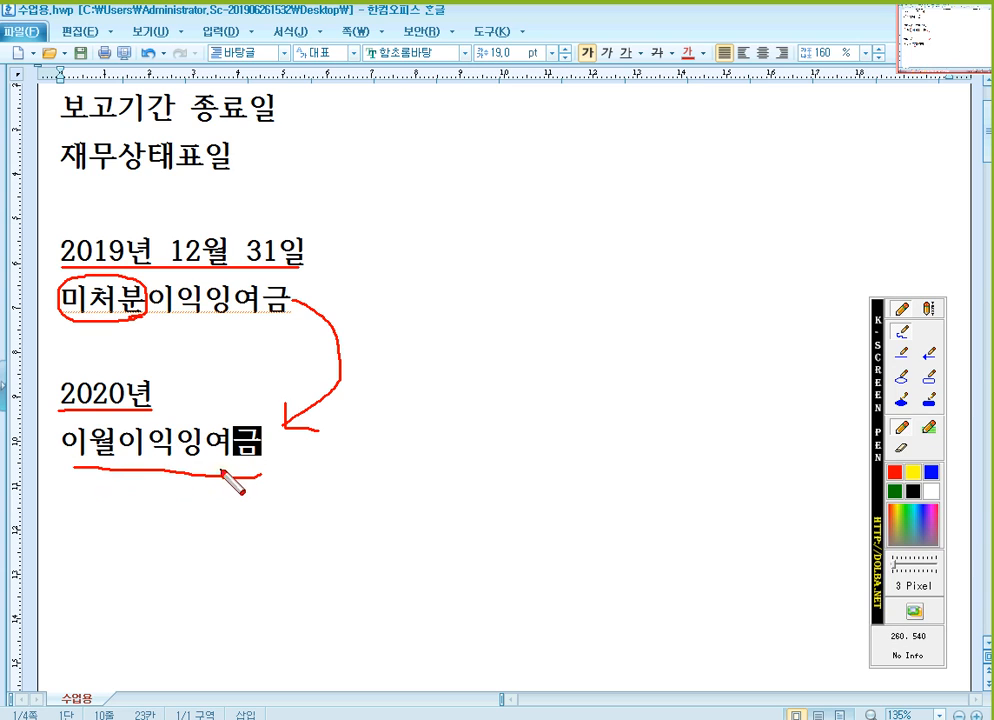
{"action": "key", "text": "Escape"}
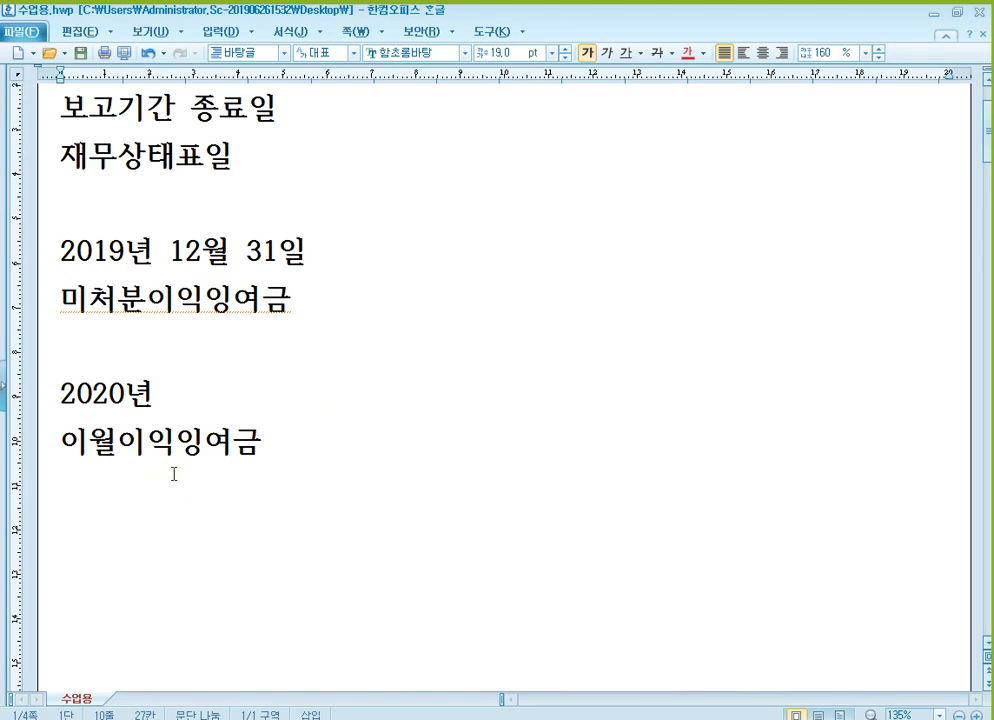
Below a blank line after 이월이익잉여금, add the lines "2020년 12월 31일 결산 시점" and "미처분이익잉여금".
{"action": "key", "text": "Return"}
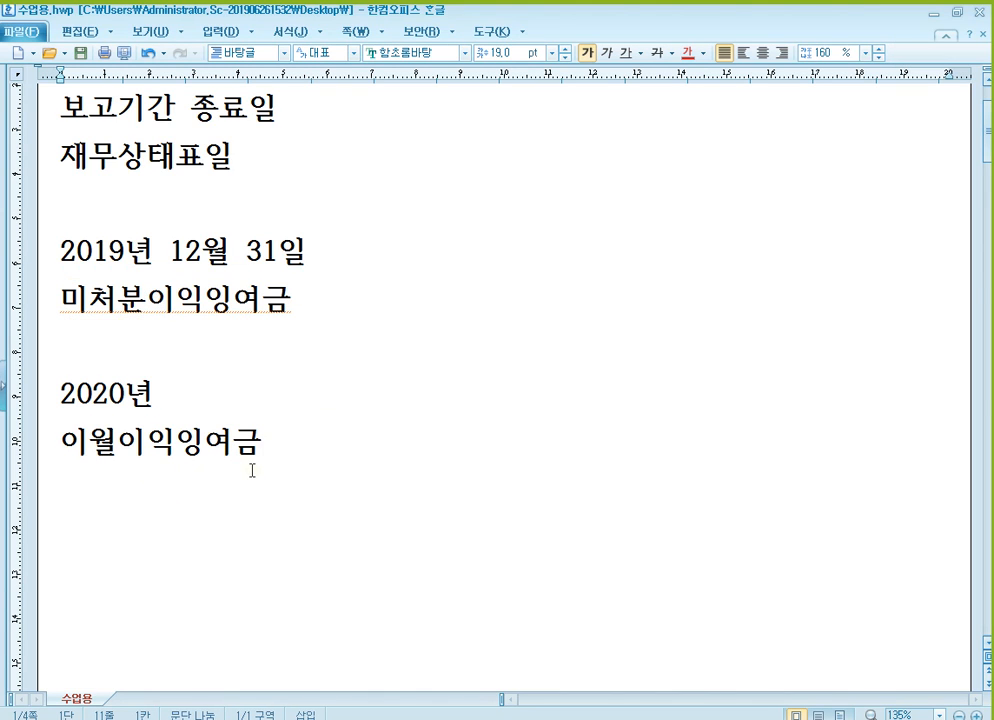
{"action": "type", "text": "2020년 1"}
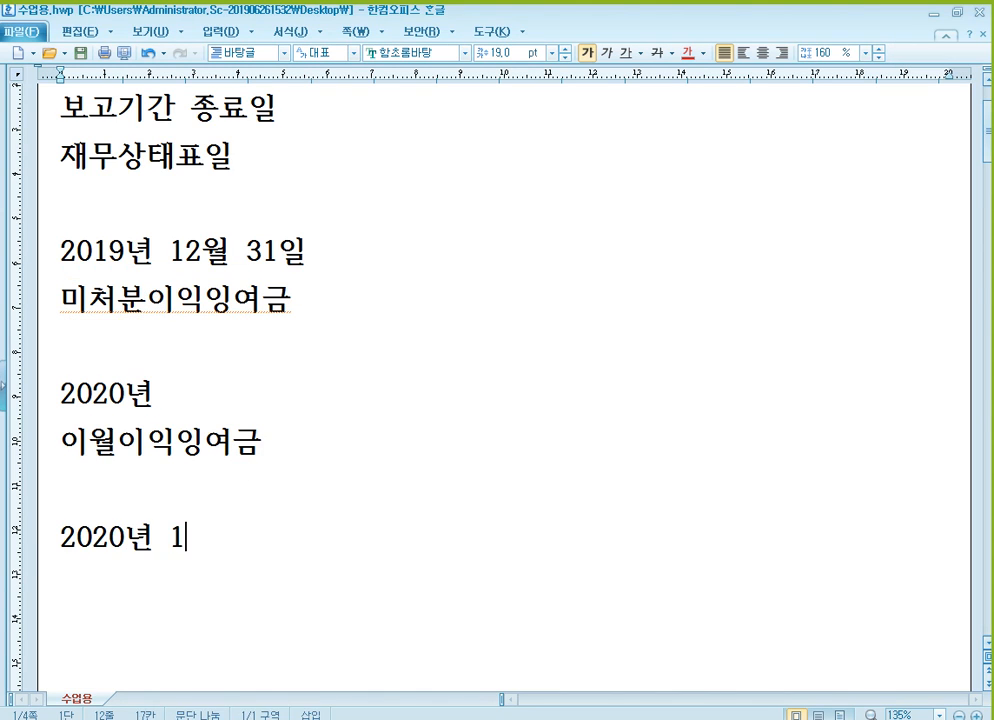
{"action": "type", "text": "2ㅇ월 31일 "}
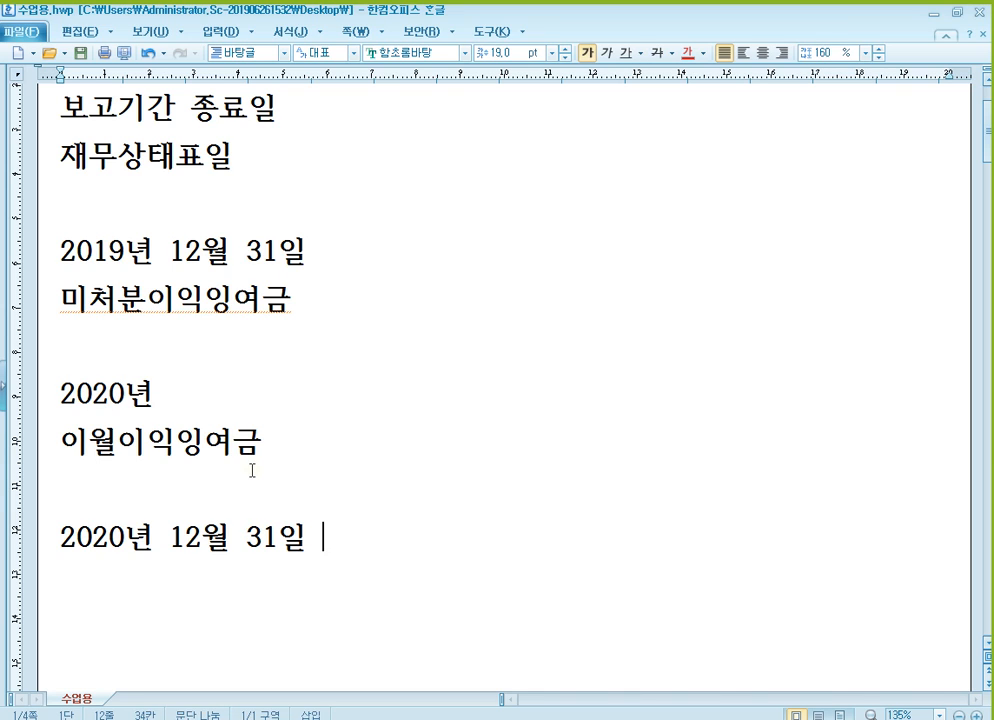
{"action": "type", "text": "결산"}
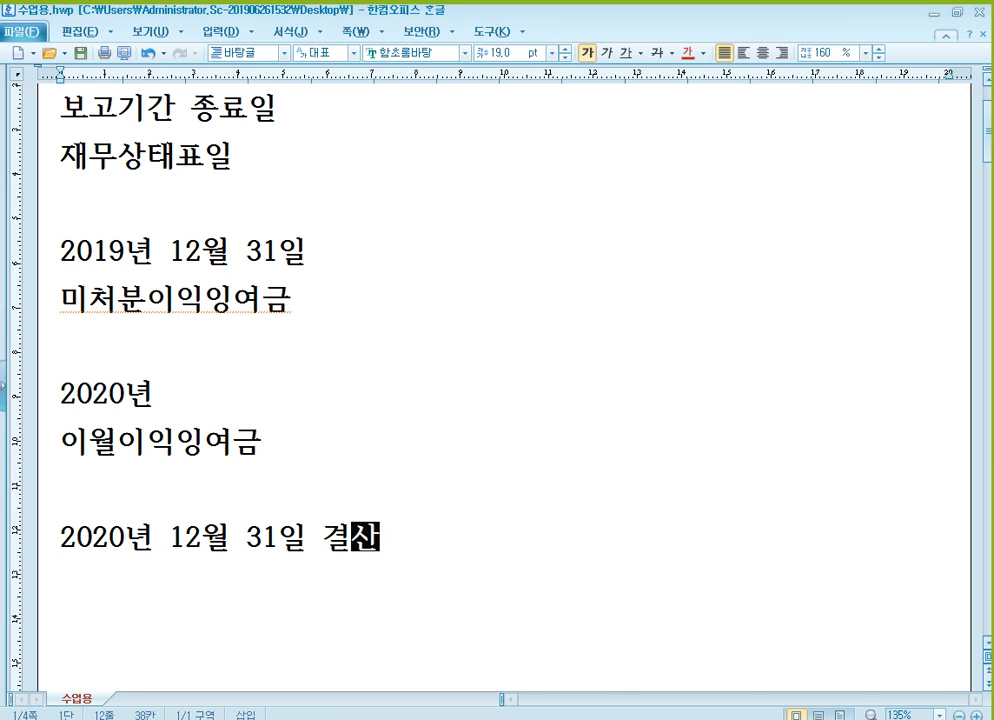
{"action": "type", "text": " 시점"}
{"action": "key", "text": "Return"}
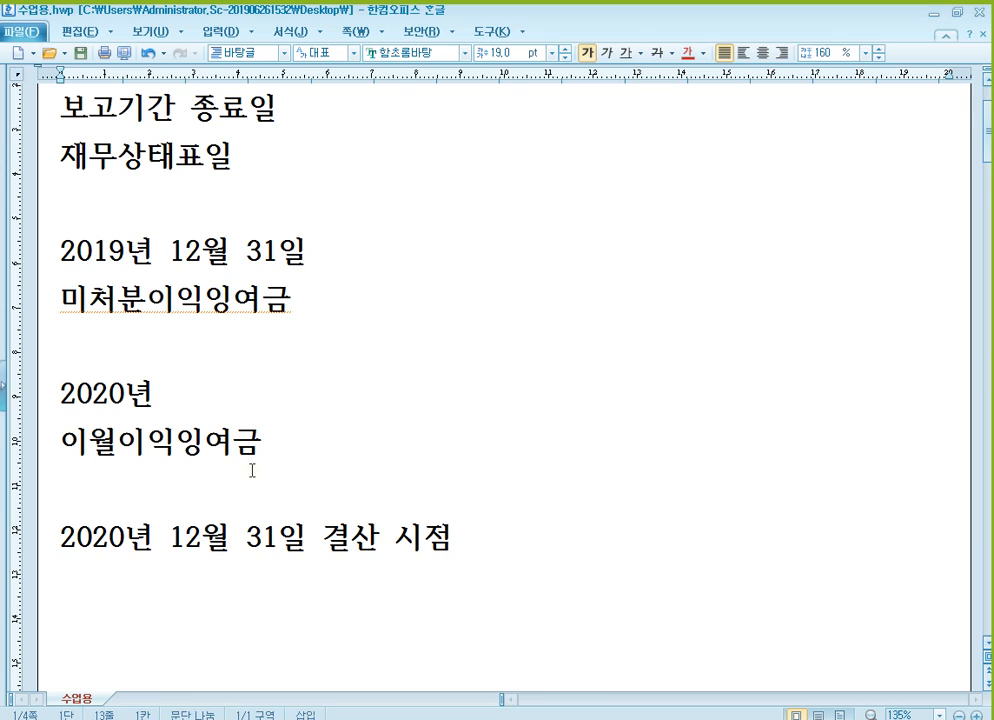
{"action": "type", "text": "미처분이익잉여금"}
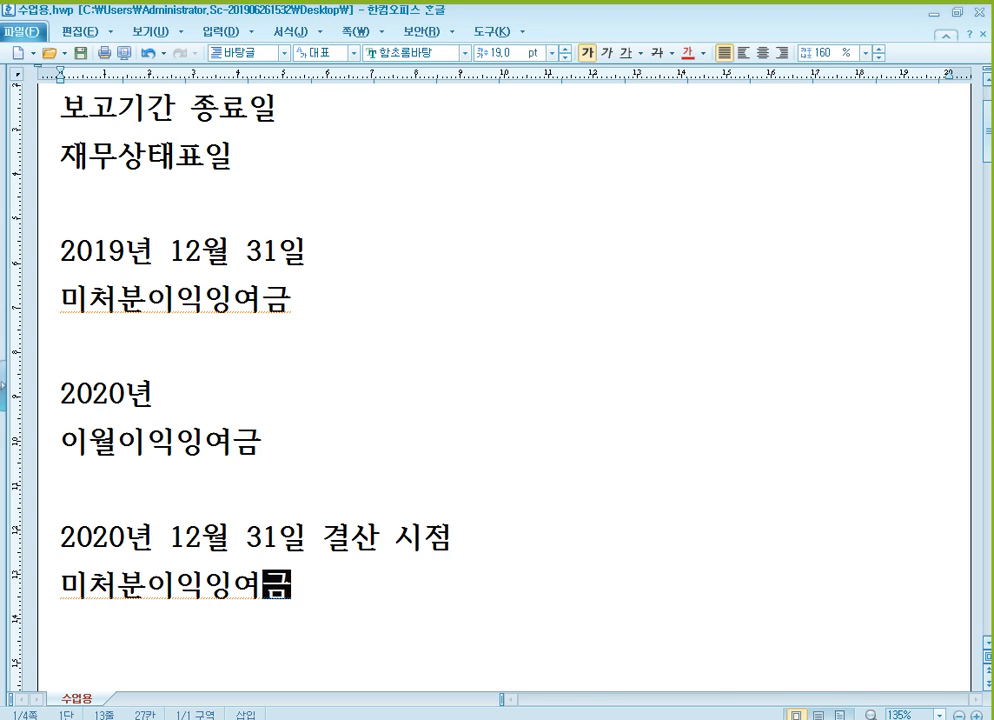
{"action": "key", "text": "Return"}
With K-Screen Pen, draw a red arrow from the 2019 미처분이익잉여금 to 이월이익잉여금, box 이월이익잉여금 and the closing 미처분이익잉여금, and exit the pen.
{"action": "key", "text": "F9"}
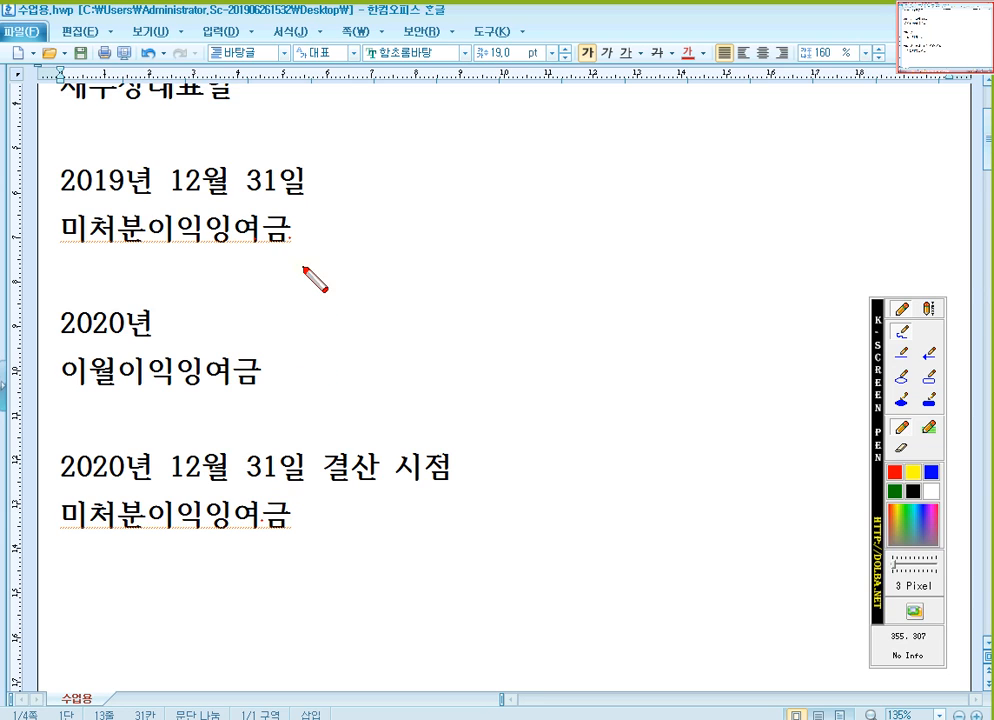
{"action": "mouse_move", "coordinate": [294, 229]}
{"action": "left_mouse_down"}
{"action": "mouse_move", "coordinate": [346, 326]}
{"action": "mouse_move", "coordinate": [277, 364]}
{"action": "left_mouse_up"}
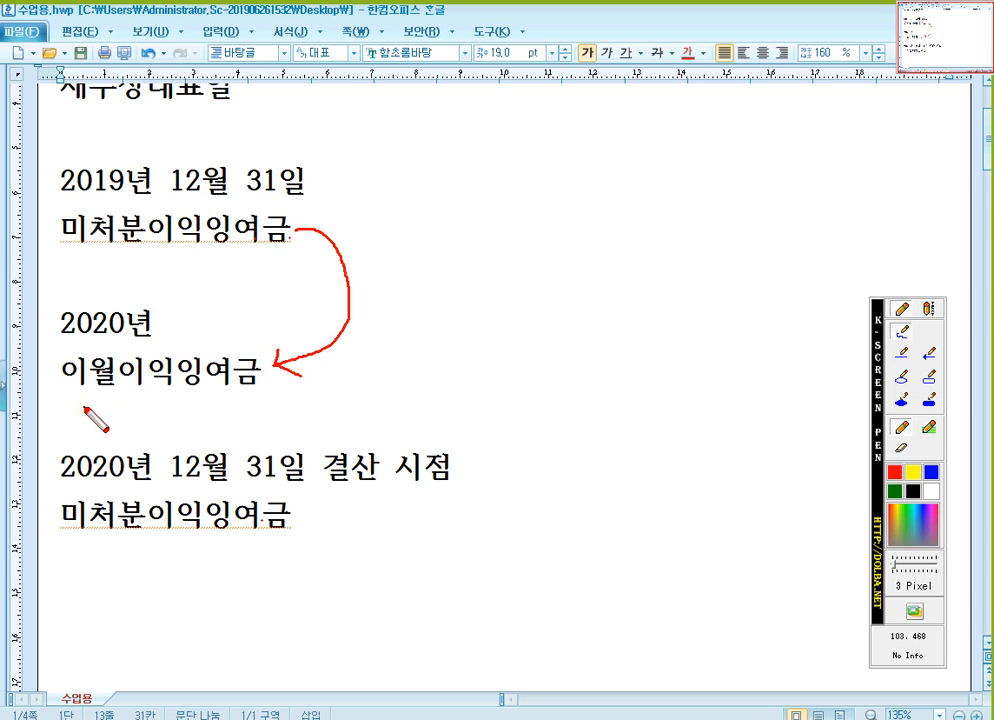
{"action": "mouse_move", "coordinate": [59, 401]}
{"action": "left_mouse_down"}
{"action": "mouse_move", "coordinate": [277, 410]}
{"action": "mouse_move", "coordinate": [222, 325]}
{"action": "mouse_move", "coordinate": [55, 333]}
{"action": "mouse_move", "coordinate": [56, 393]}
{"action": "left_mouse_up"}
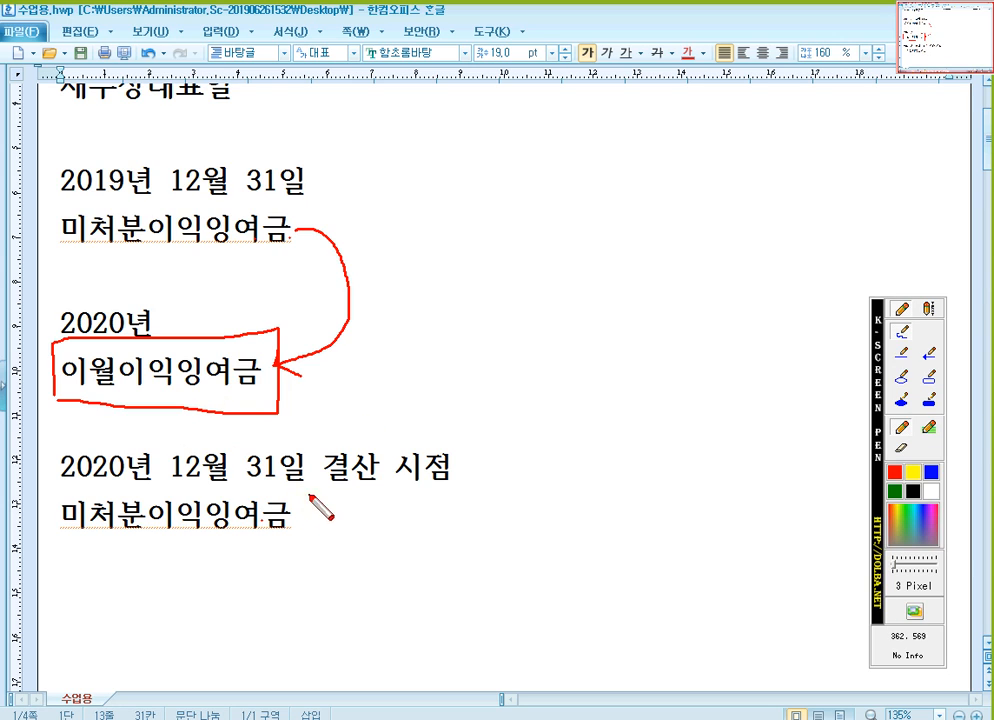
{"action": "mouse_move", "coordinate": [66, 542]}
{"action": "left_mouse_down"}
{"action": "mouse_move", "coordinate": [284, 556]}
{"action": "mouse_move", "coordinate": [134, 491]}
{"action": "mouse_move", "coordinate": [108, 565]}
{"action": "left_mouse_up"}
{"action": "left_click", "coordinate": [145, 567]}
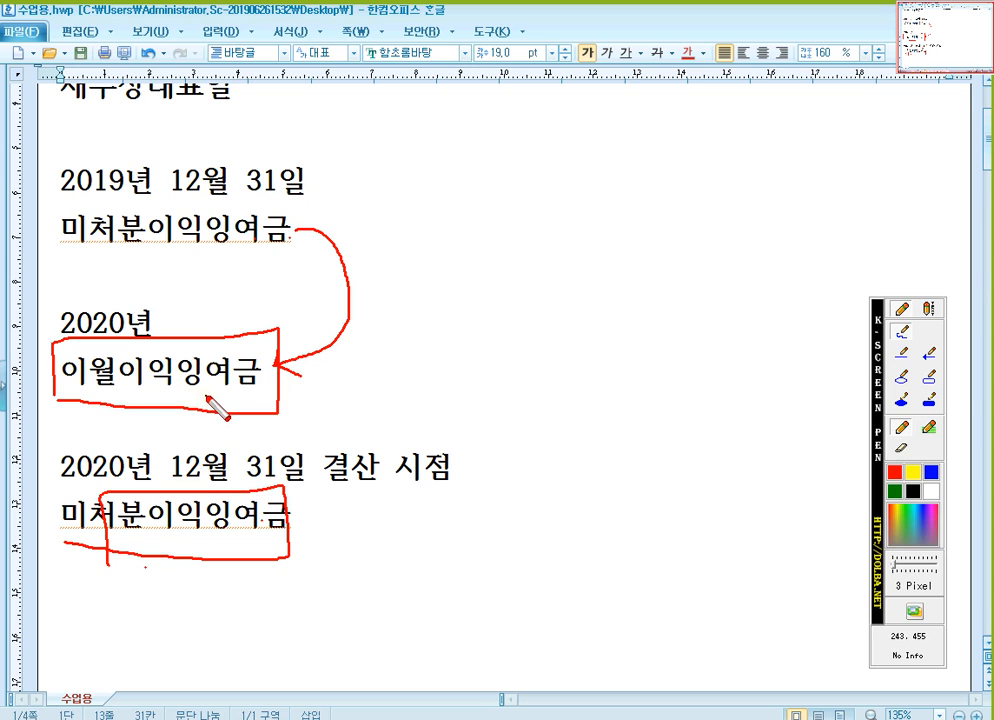
{"action": "key", "text": "Escape"}
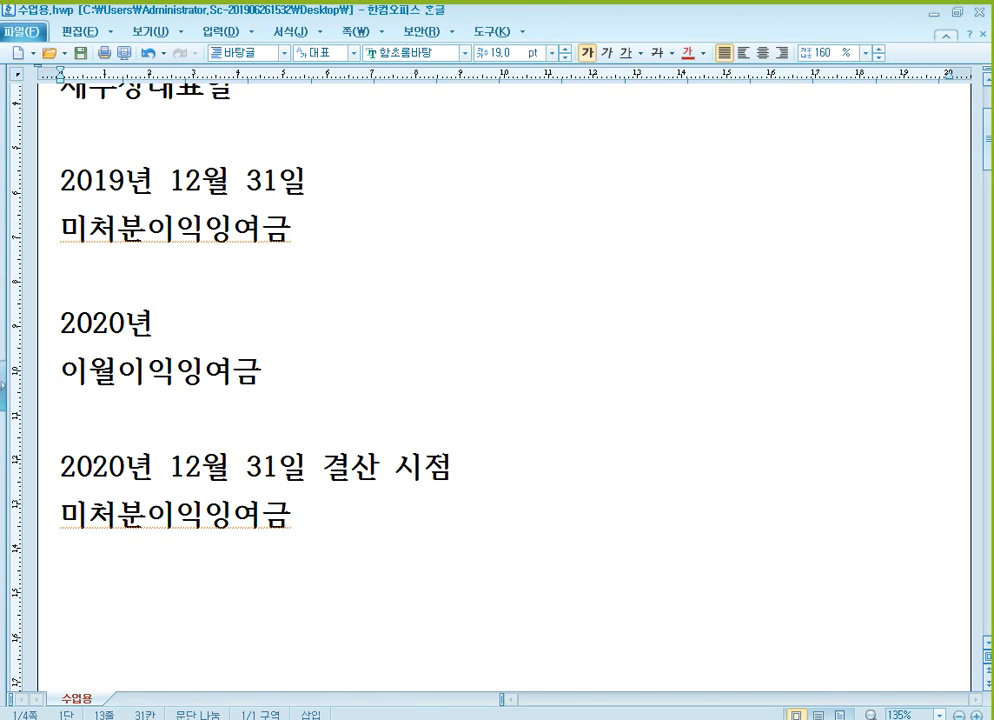
Return to 전기분 재무상태표, look up accounts matching 이월, choose 375 이월이익잉여금 and enter a credit of 50,290,000.
{"action": "key", "text": "alt+Tab"}
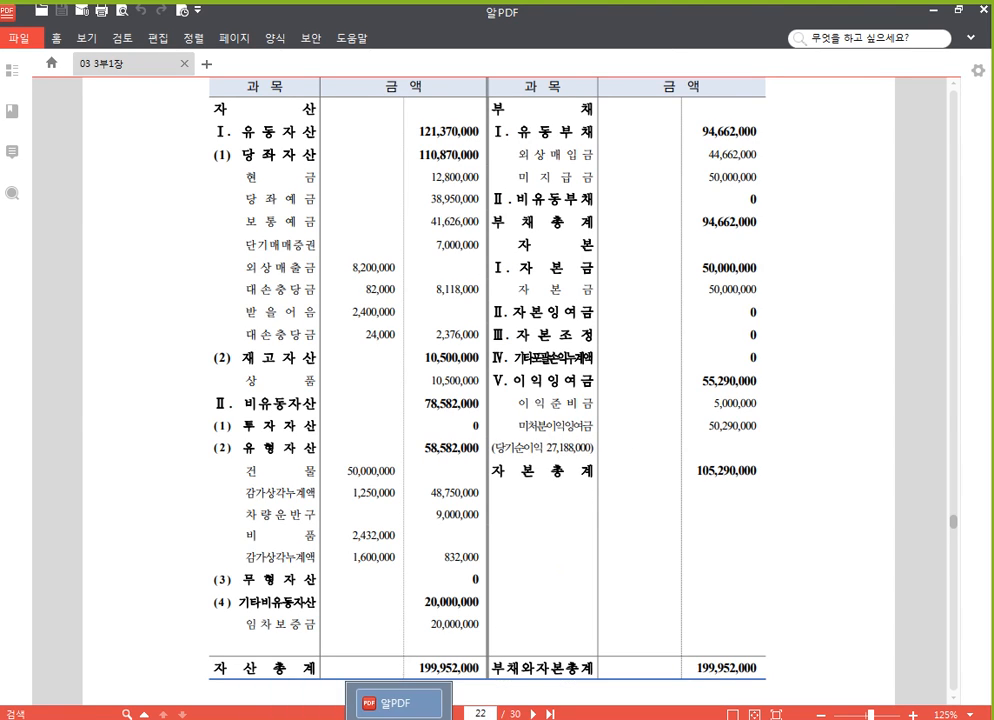
{"action": "left_click", "coordinate": [330, 718]}
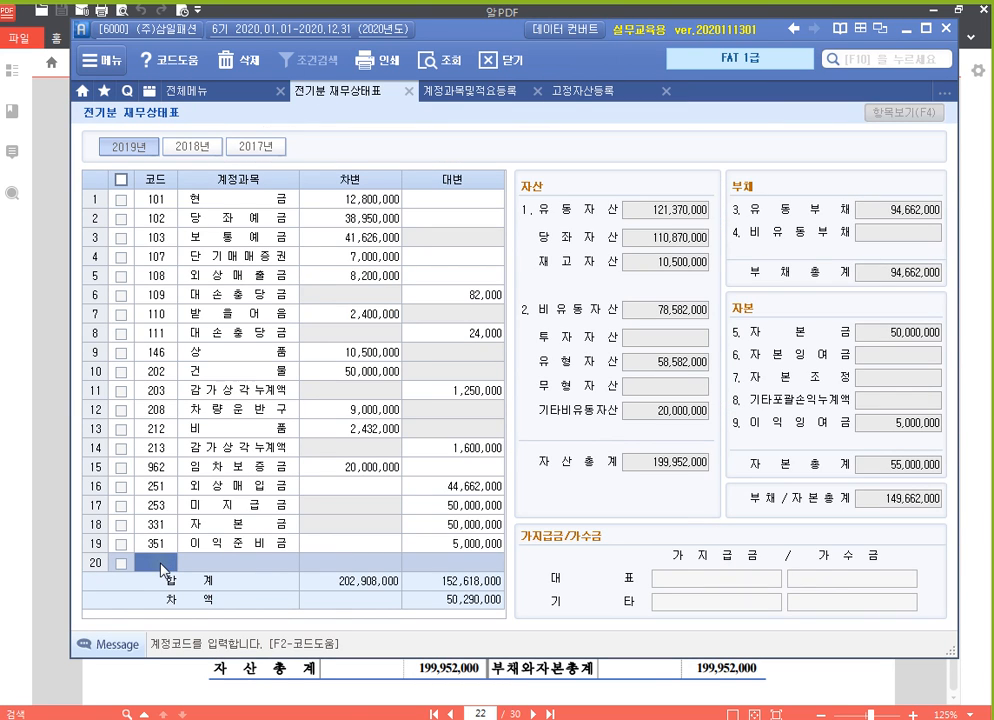
{"action": "type", "text": "이월"}
{"action": "key", "text": "Return"}
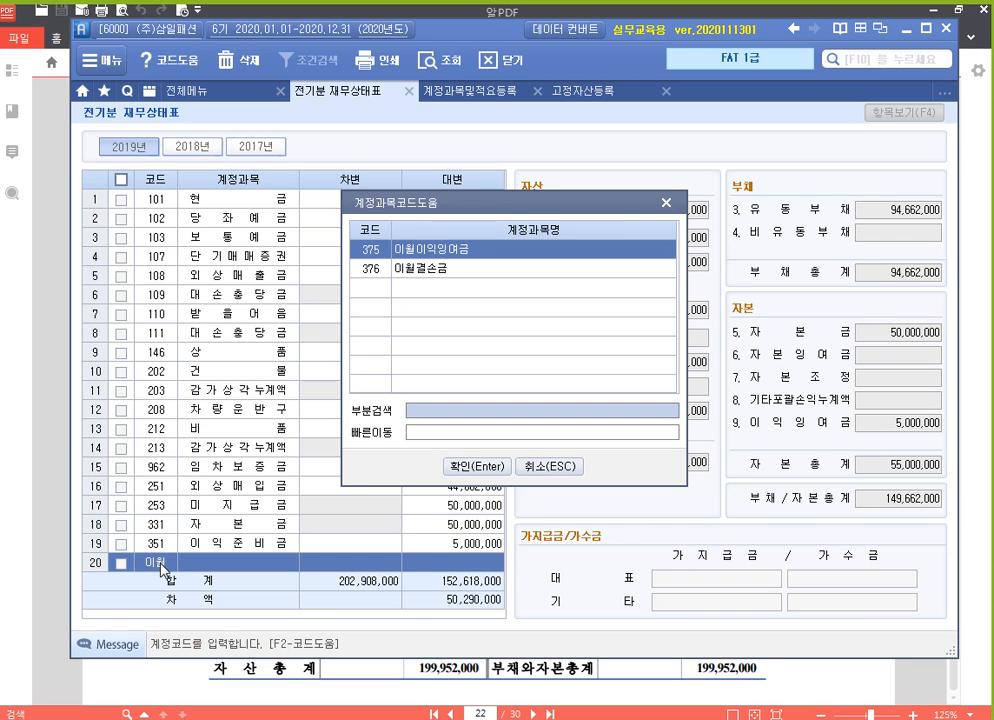
{"action": "key", "text": "Return"}
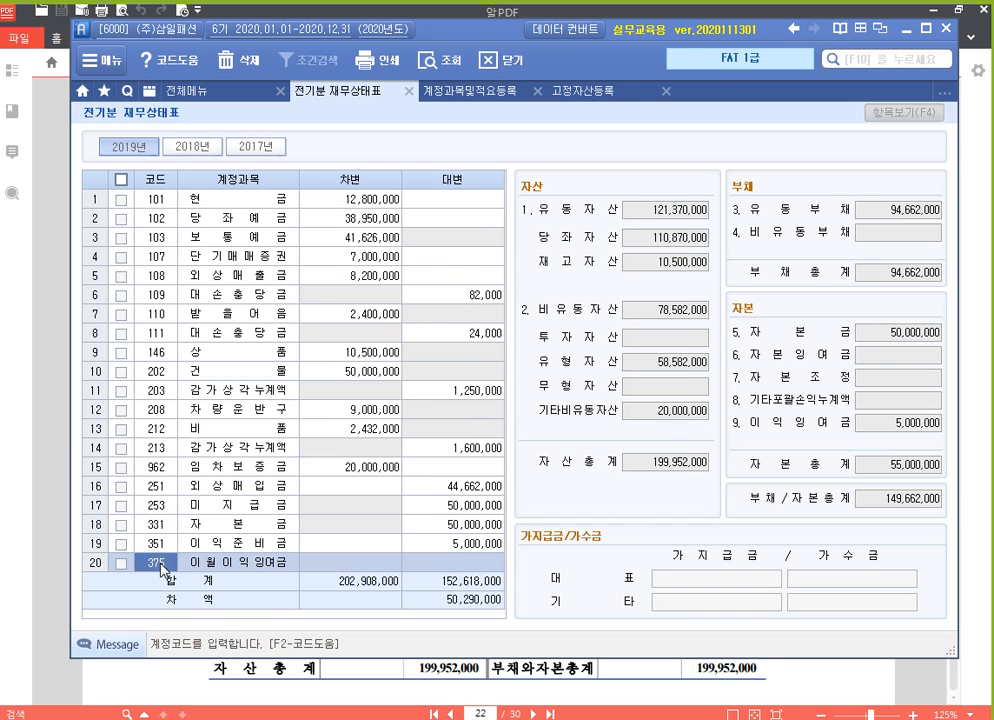
{"action": "key", "text": "Return"}
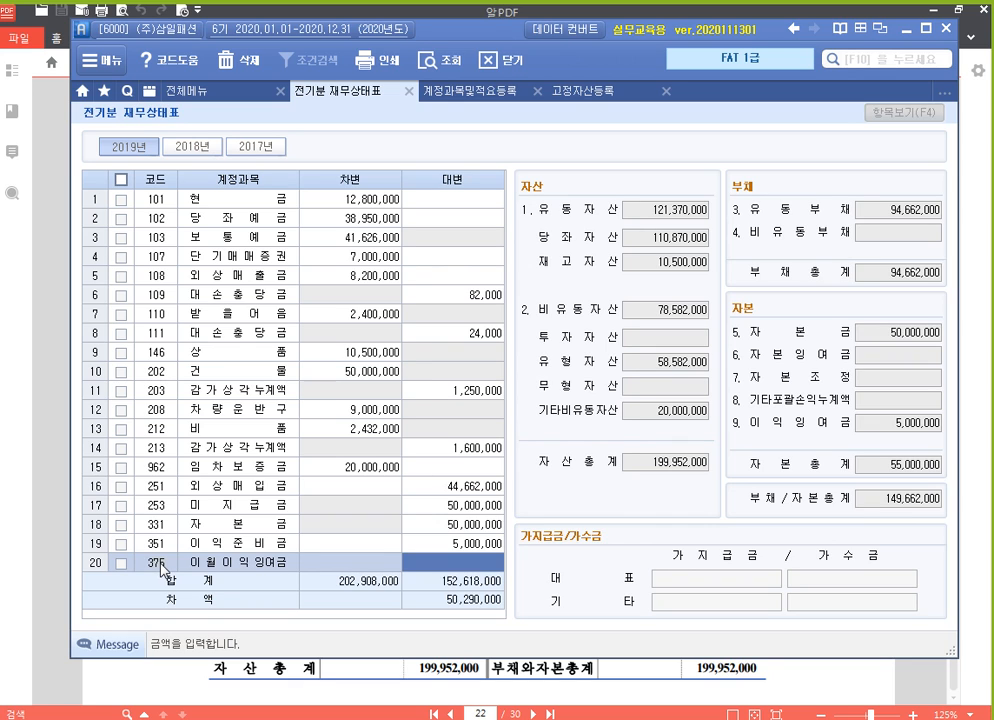
{"action": "type", "text": "50,"}
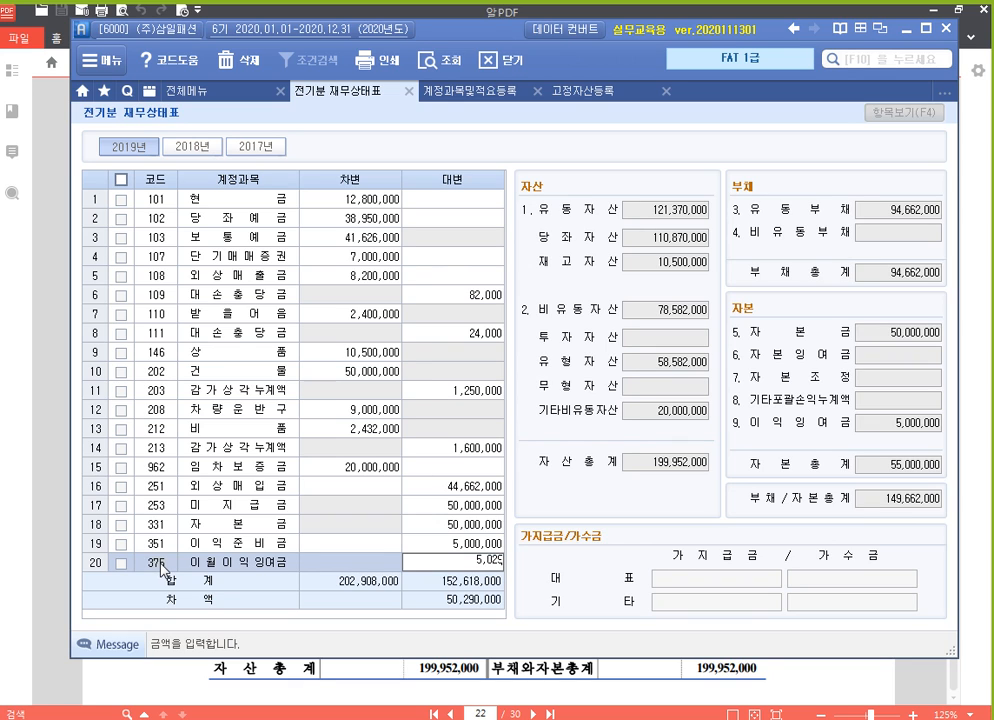
{"action": "type", "text": "290,000"}
{"action": "key", "text": "Return"}
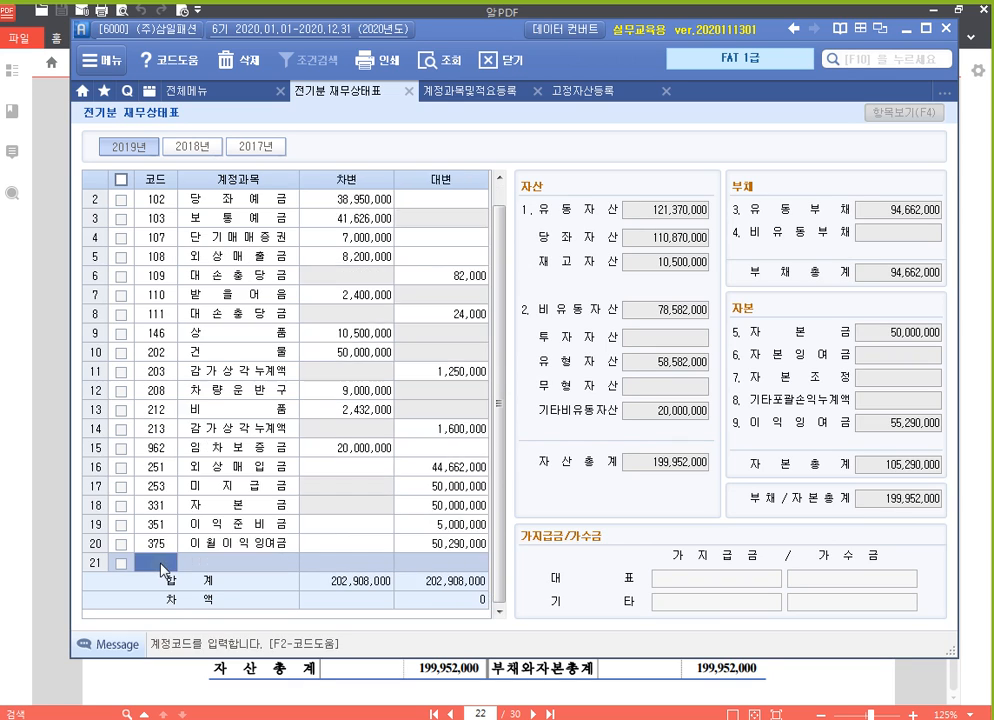
{"action": "key", "text": "Up"}
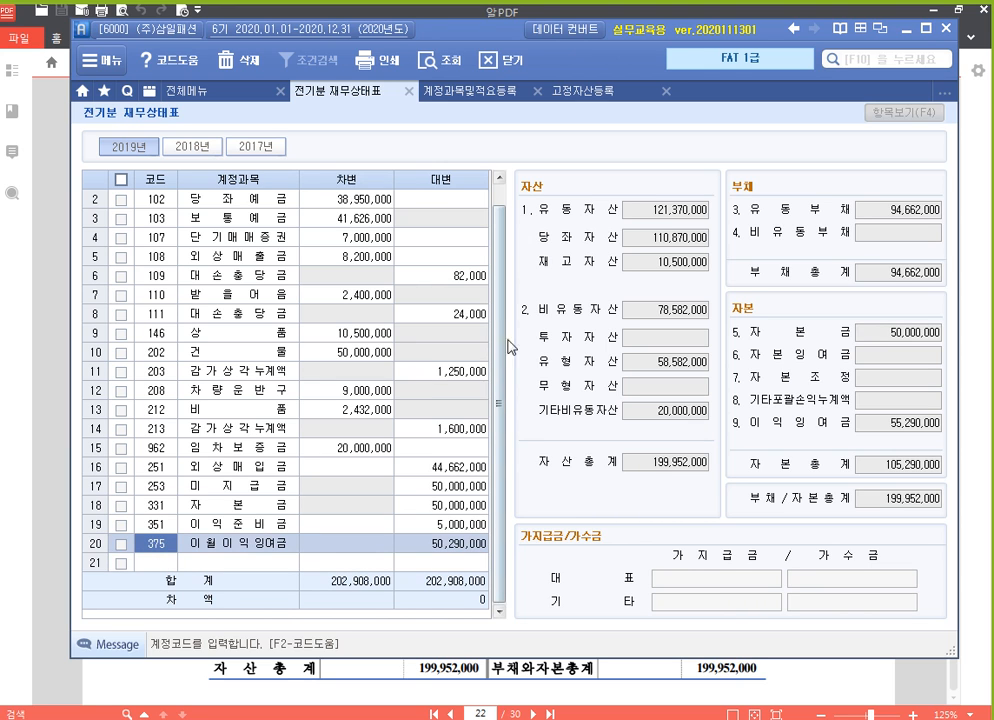
Outline 자산총계, 부채/자본총계 and the 차액 amount with red K-Screen Pen rectangles, and close the pen.
{"action": "left_click_drag", "start_coordinate": [449, 39], "coordinate": [441, 33]}
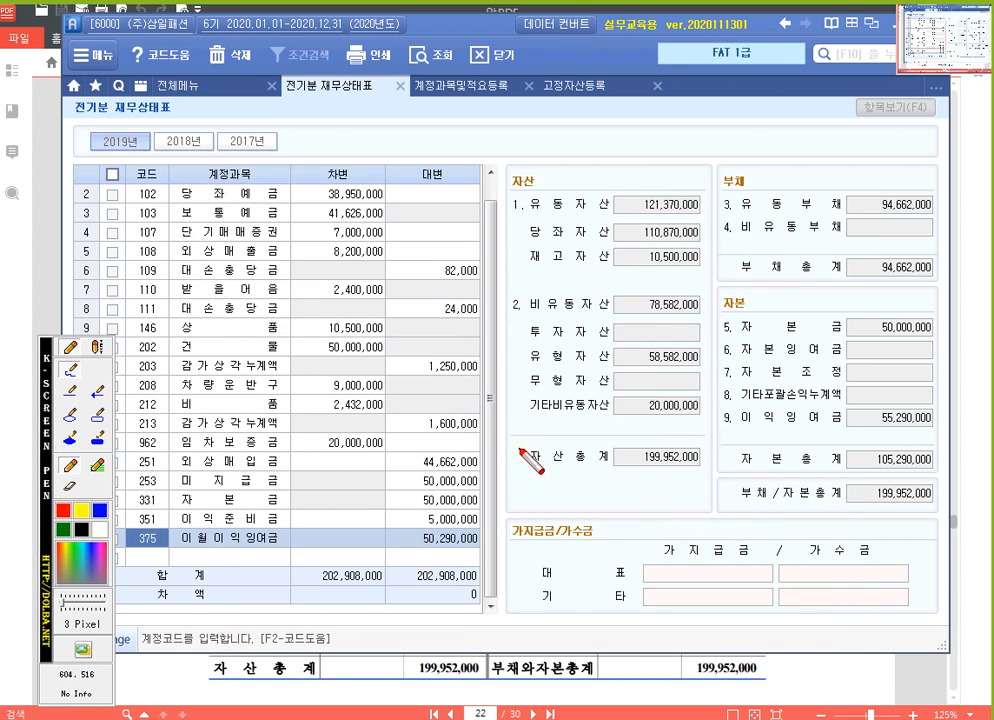
{"action": "left_click_drag", "start_coordinate": [522, 447], "coordinate": [650, 485]}
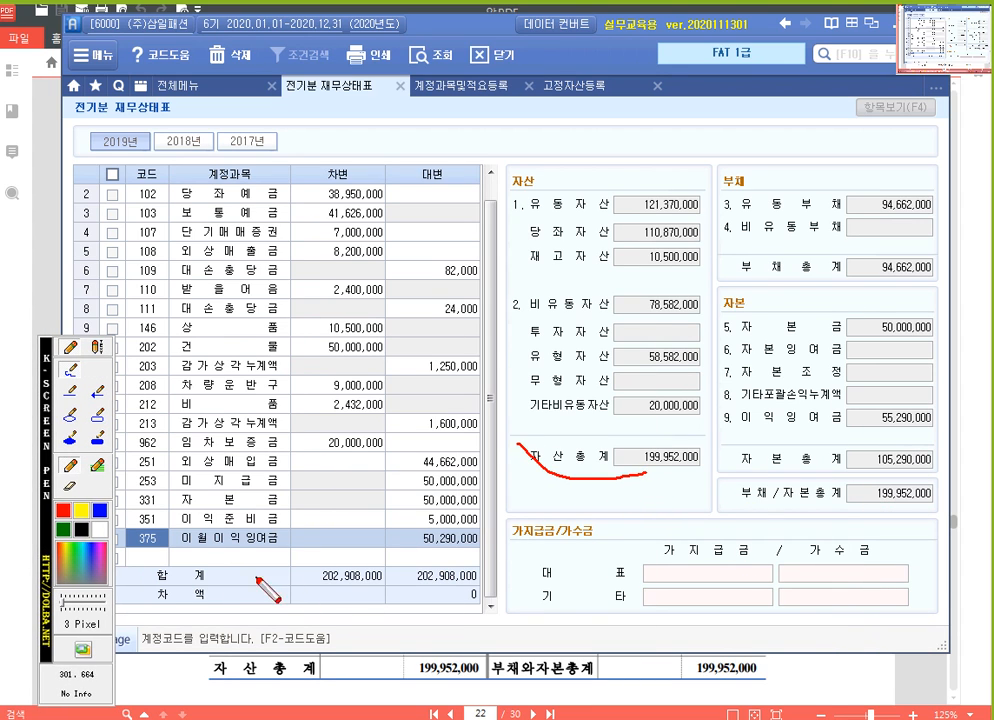
{"action": "left_click", "coordinate": [98, 414]}
{"action": "mouse_move", "coordinate": [520, 441]}
{"action": "left_mouse_down"}
{"action": "mouse_move", "coordinate": [820, 506]}
{"action": "mouse_move", "coordinate": [942, 511]}
{"action": "left_mouse_up"}
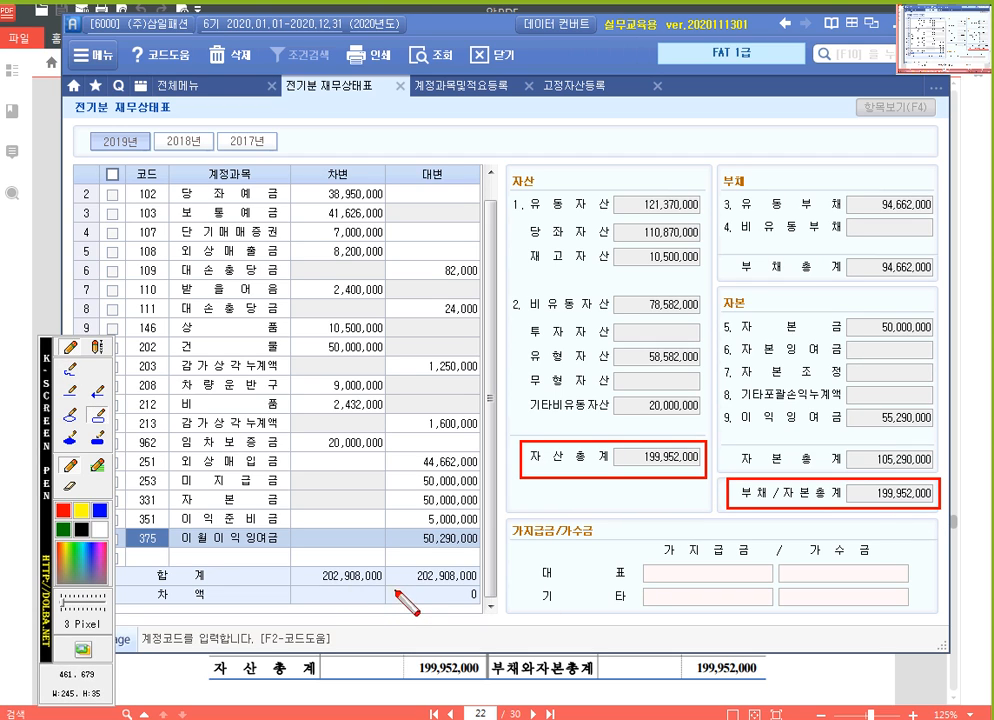
{"action": "left_click_drag", "start_coordinate": [387, 587], "coordinate": [485, 612]}
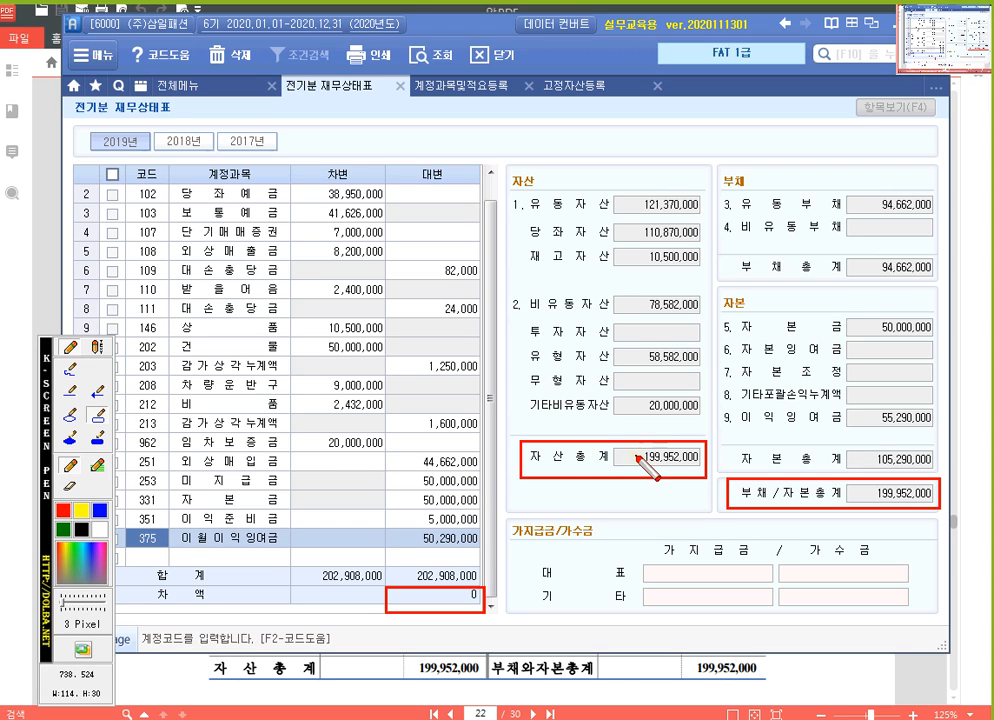
{"action": "key", "text": "Escape"}
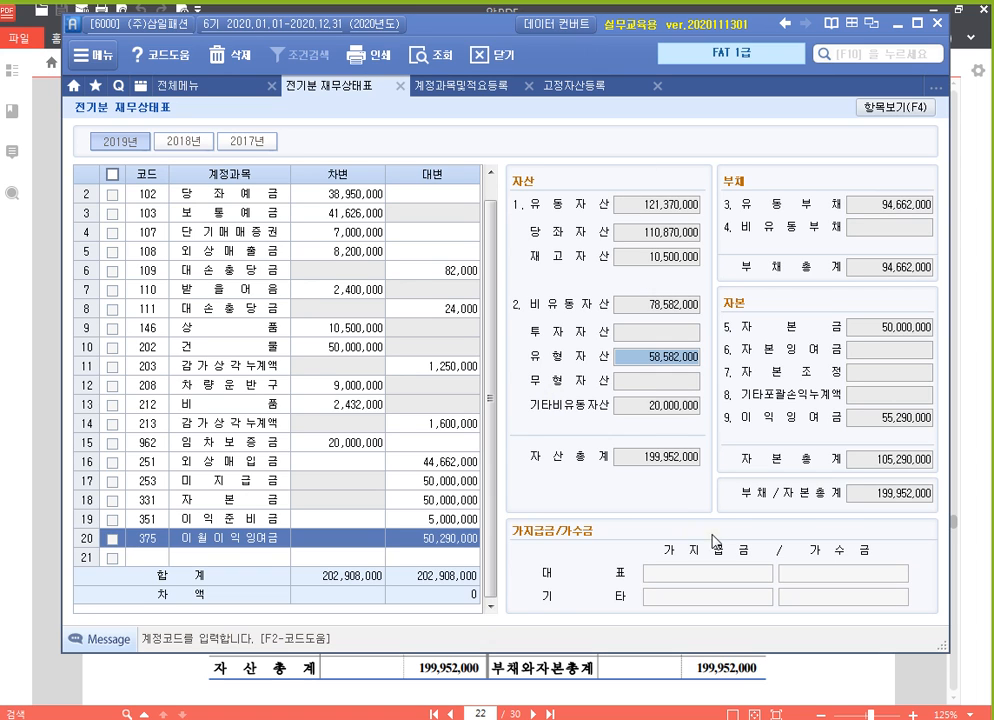
Switch to the PDF in 알PDF and go to the 손익계산서 on page 24, showing its title and all of its rows.
{"action": "left_click", "coordinate": [706, 684]}
{"action": "scroll", "coordinate": [650, 366], "scroll_direction": "down", "scroll_amount": 5}
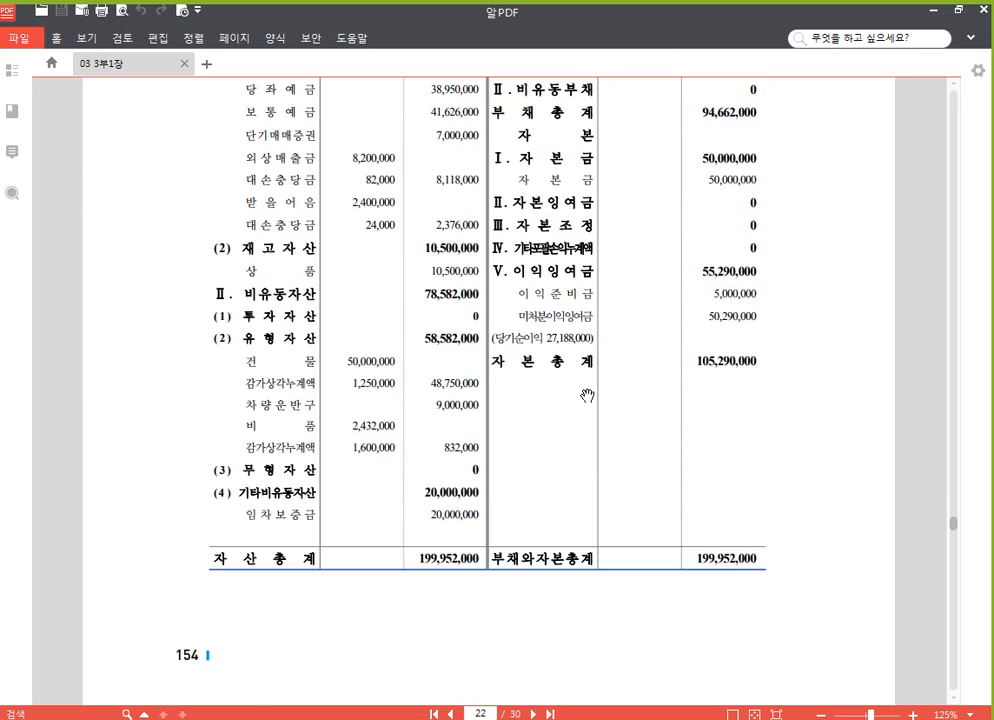
{"action": "scroll", "coordinate": [607, 395], "scroll_direction": "down", "scroll_amount": 10}
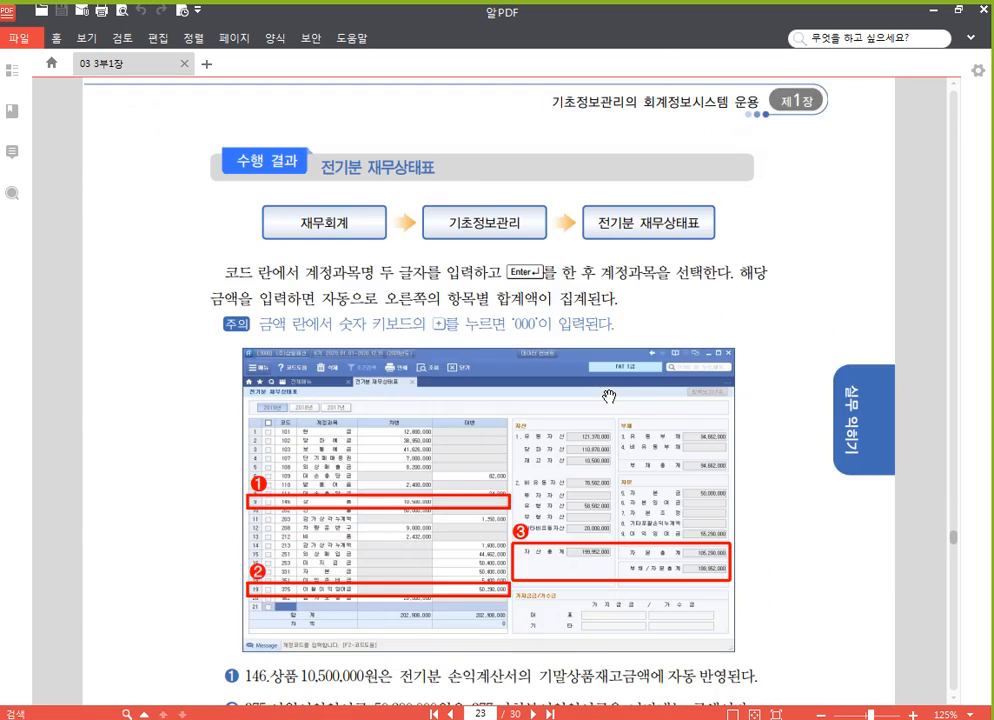
{"action": "scroll", "coordinate": [608, 399], "scroll_direction": "down", "scroll_amount": 2}
{"action": "scroll", "coordinate": [608, 398], "scroll_direction": "down", "scroll_amount": 10}
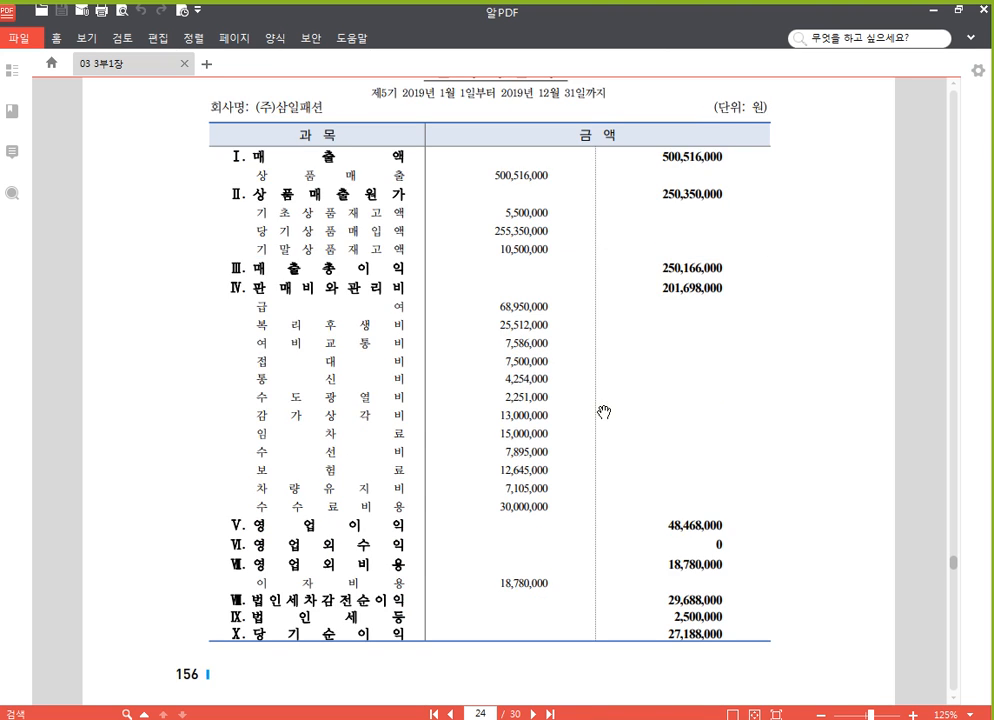
{"action": "left_click_drag", "start_coordinate": [565, 262], "coordinate": [563, 287]}
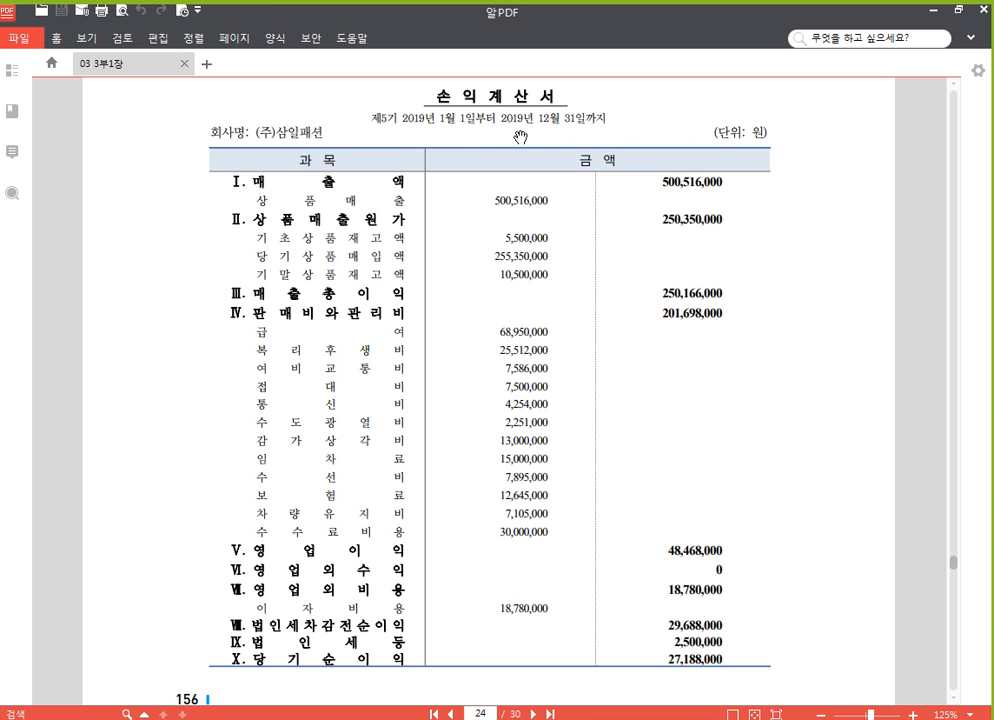
Underline the January 1 and December 31 dates and circle both 2019 years in the income statement period with the freehand pen, and clear the marks.
{"action": "key", "text": "F2"}
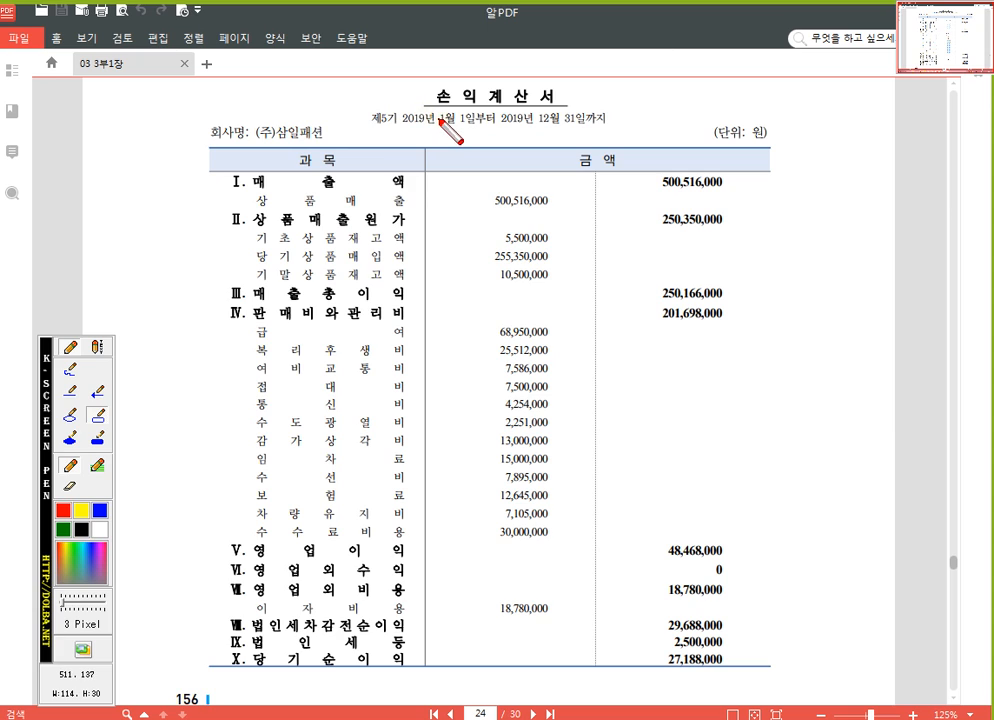
{"action": "left_click", "coordinate": [70, 369]}
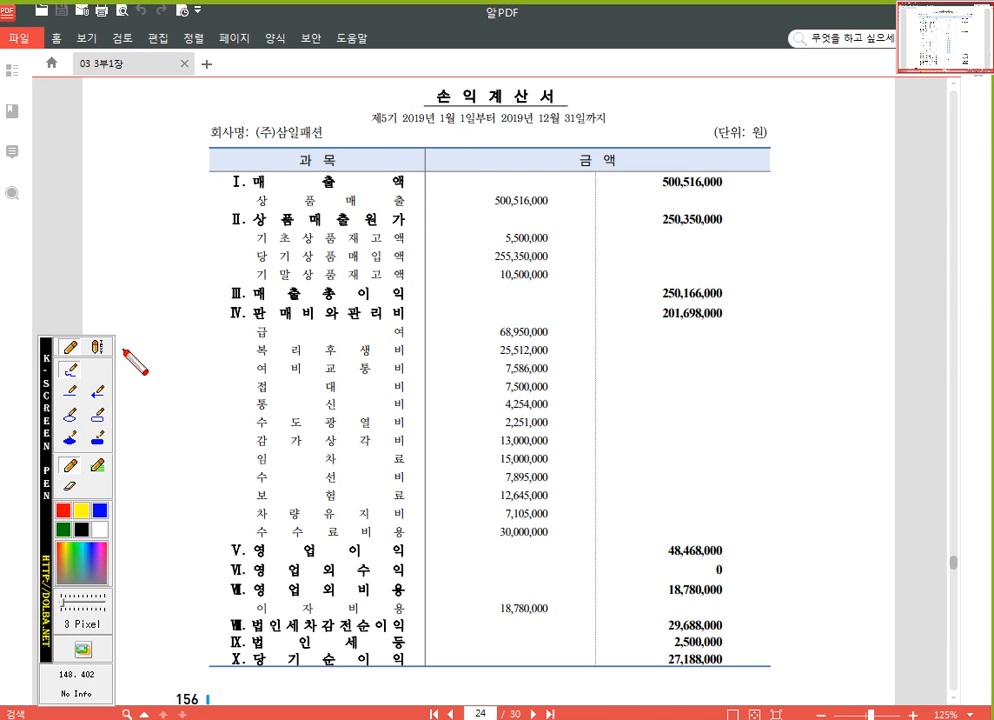
{"action": "left_click_drag", "start_coordinate": [437, 129], "coordinate": [606, 128]}
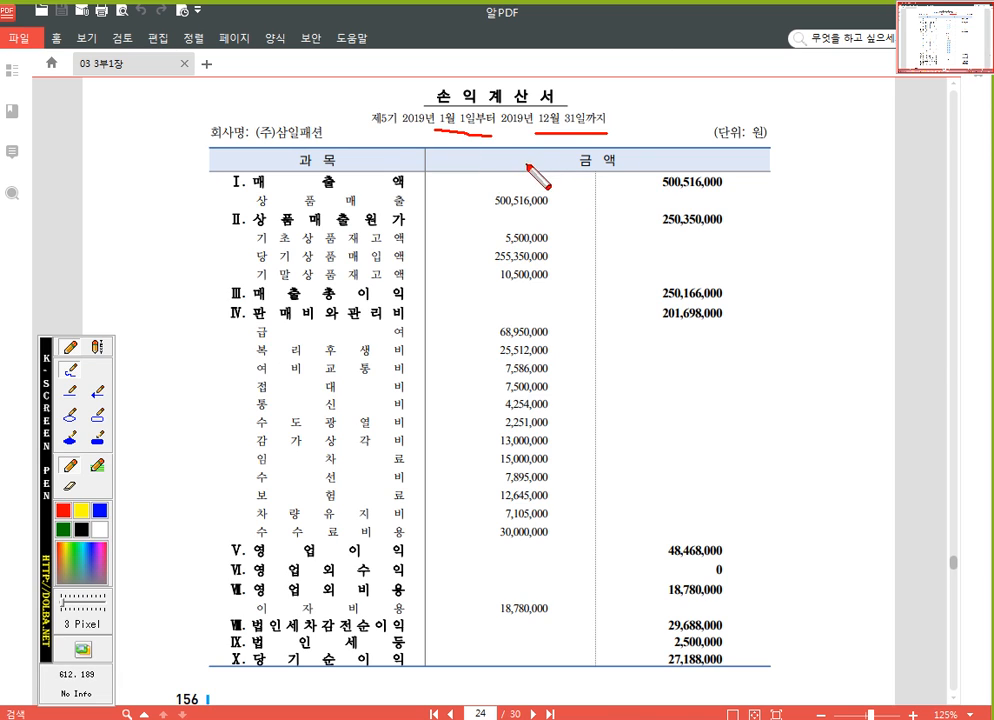
{"action": "left_click_drag", "start_coordinate": [407, 136], "coordinate": [432, 126]}
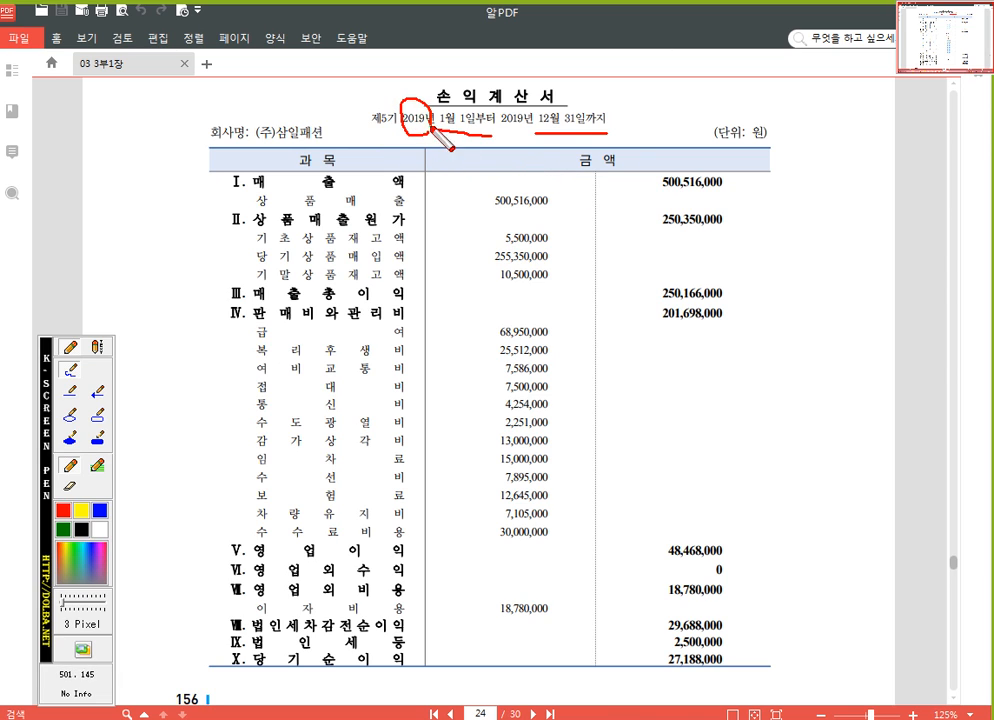
{"action": "left_click_drag", "start_coordinate": [502, 114], "coordinate": [527, 140]}
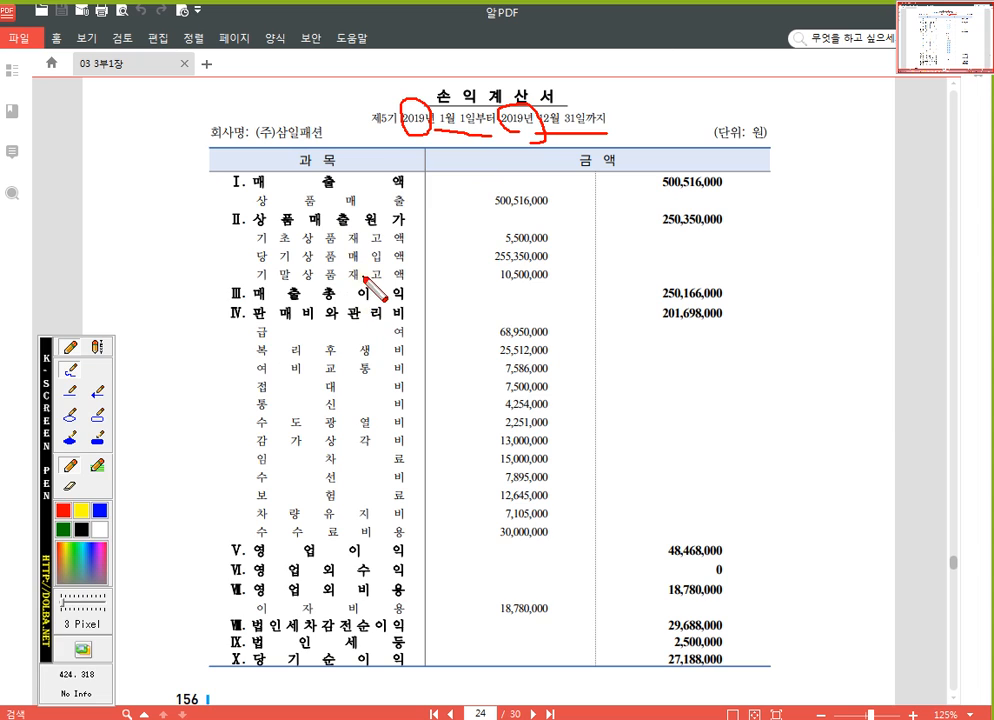
{"action": "key", "text": "Escape"}
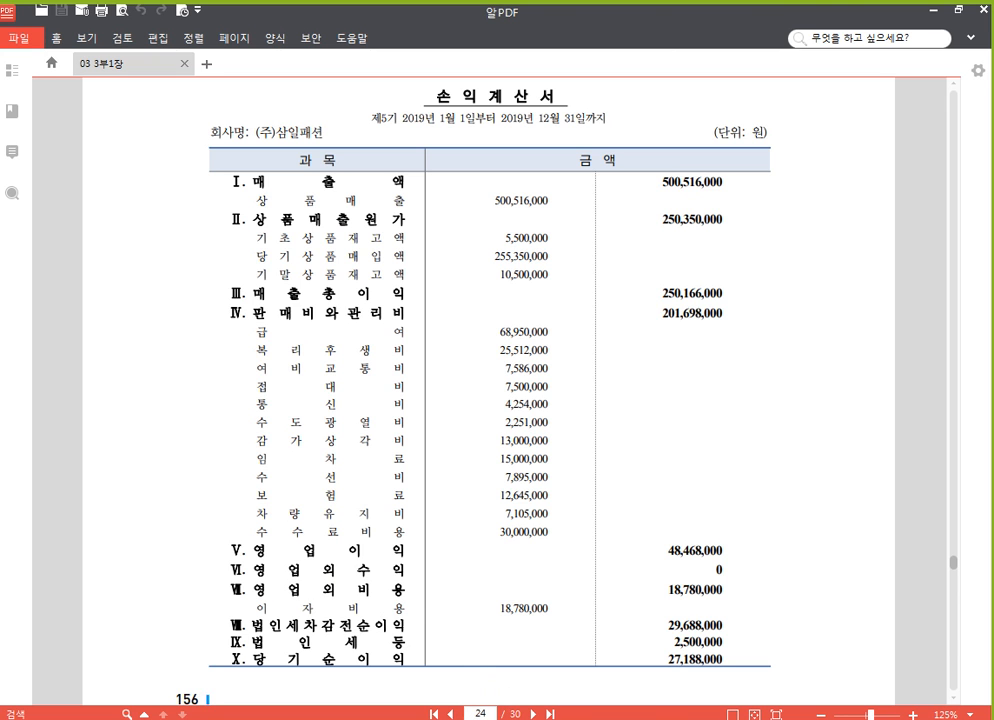
Switch to the accounting program's 계정과목및적요등록 and view the code ranges under 매출, 판관비 and 기타.
{"action": "key", "text": "alt+Tab"}
{"action": "left_click", "coordinate": [472, 92]}
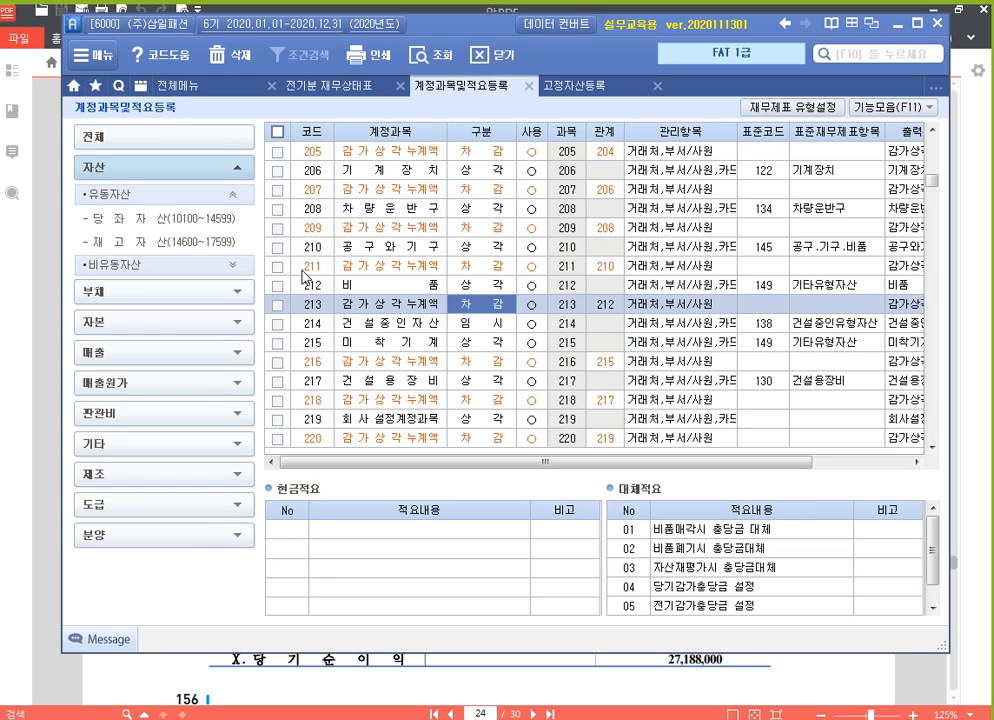
{"action": "left_click", "coordinate": [239, 360]}
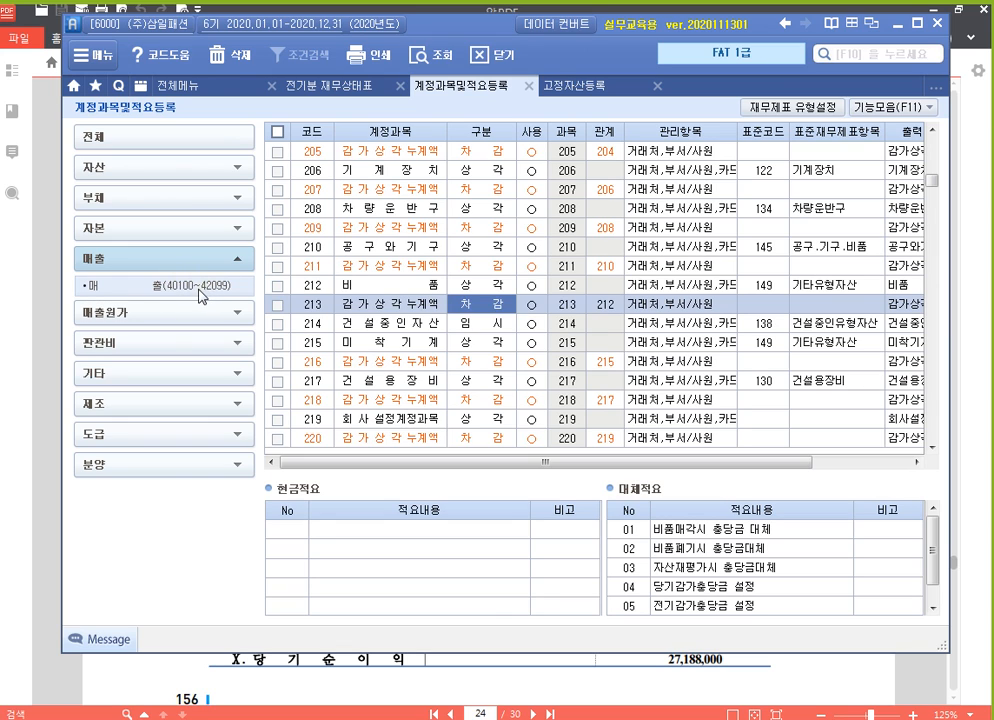
{"action": "left_click", "coordinate": [240, 345]}
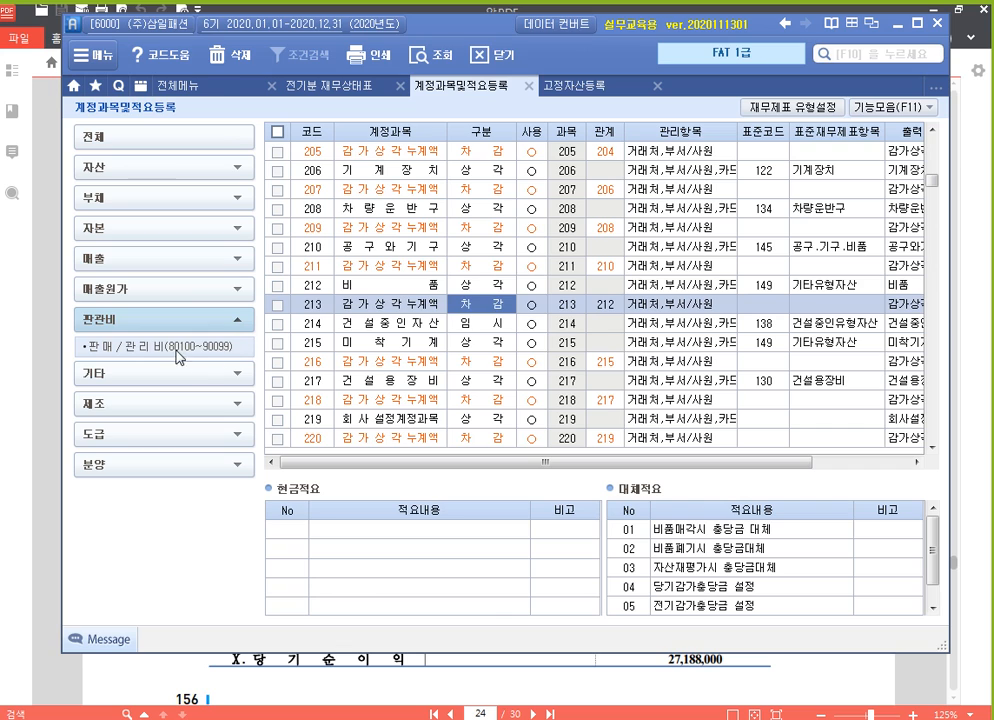
{"action": "left_click", "coordinate": [238, 378]}
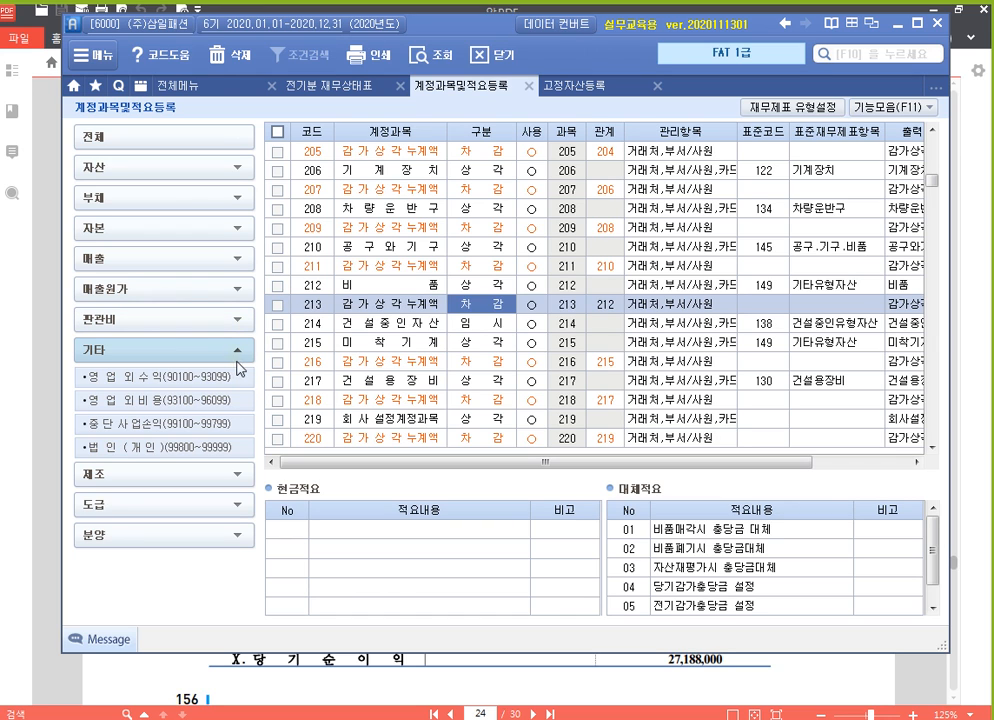
Look through the full list of 영업외비용 accounts (93100~96099) in the 기타 category.
{"action": "left_click", "coordinate": [156, 401]}
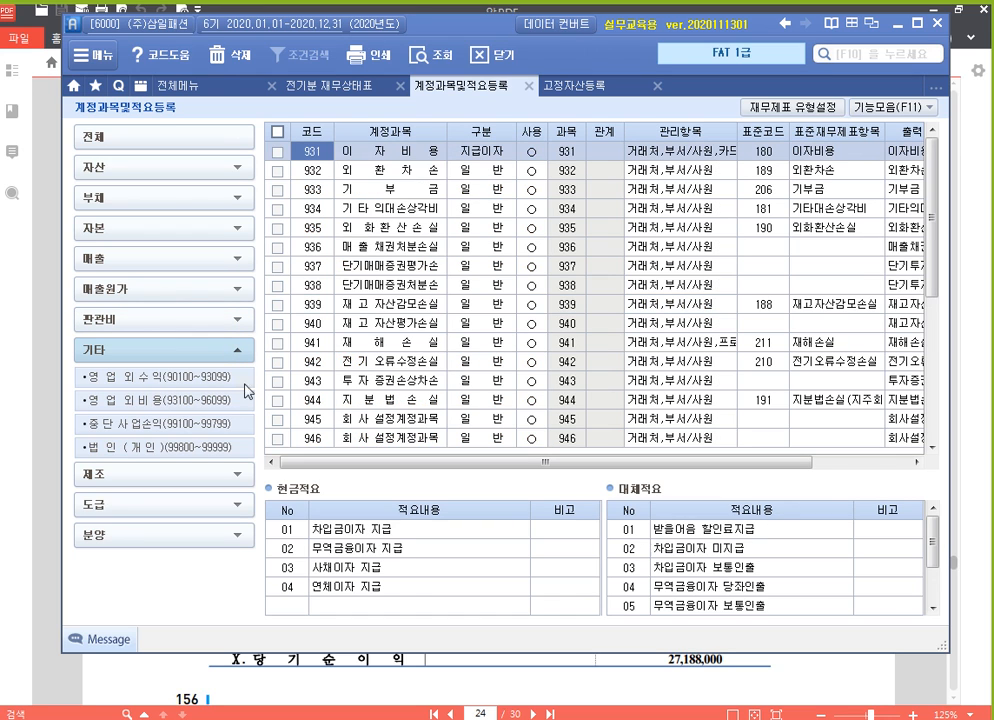
{"action": "left_click", "coordinate": [395, 366]}
{"action": "scroll", "coordinate": [395, 372], "scroll_direction": "down", "scroll_amount": 3}
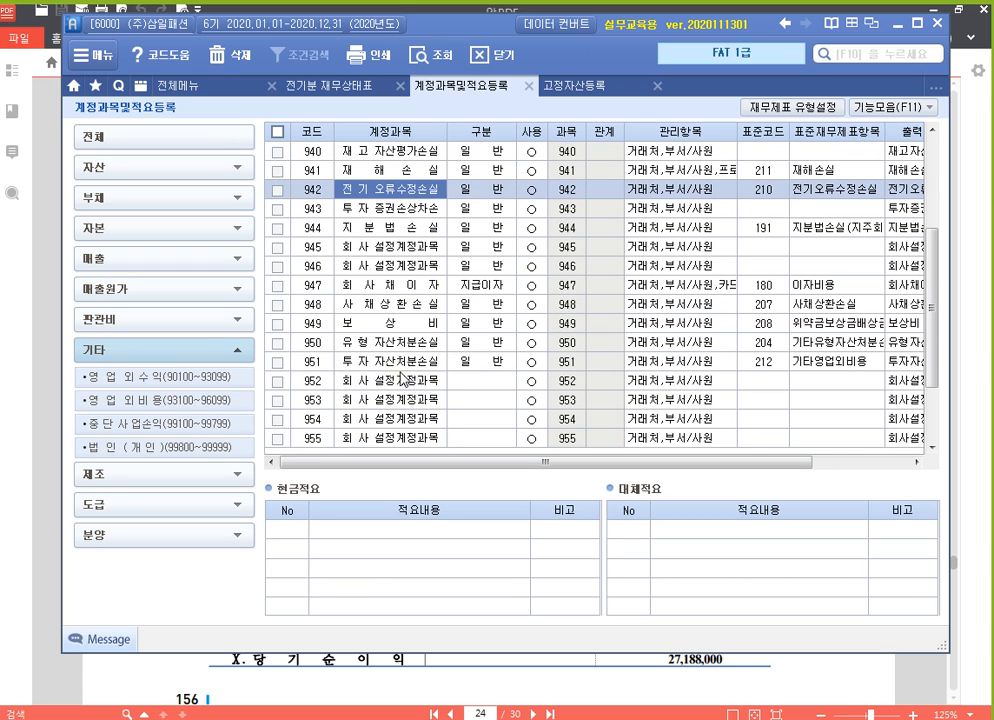
{"action": "scroll", "coordinate": [405, 370], "scroll_direction": "down", "scroll_amount": 2}
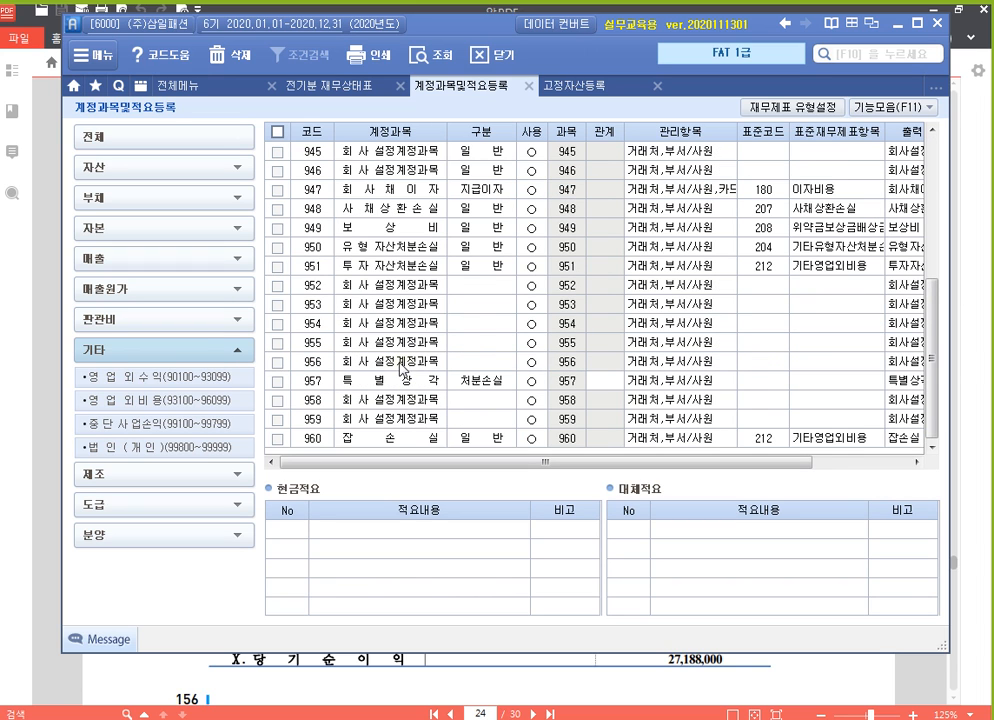
{"action": "scroll", "coordinate": [385, 370], "scroll_direction": "up", "scroll_amount": 5}
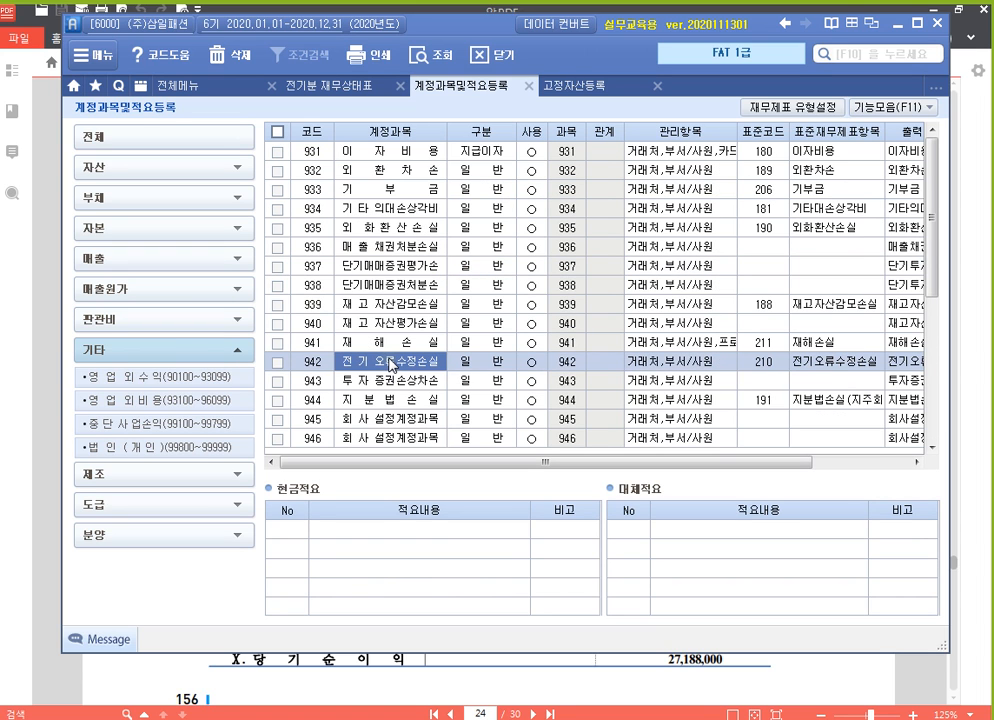
{"action": "left_click", "coordinate": [157, 402]}
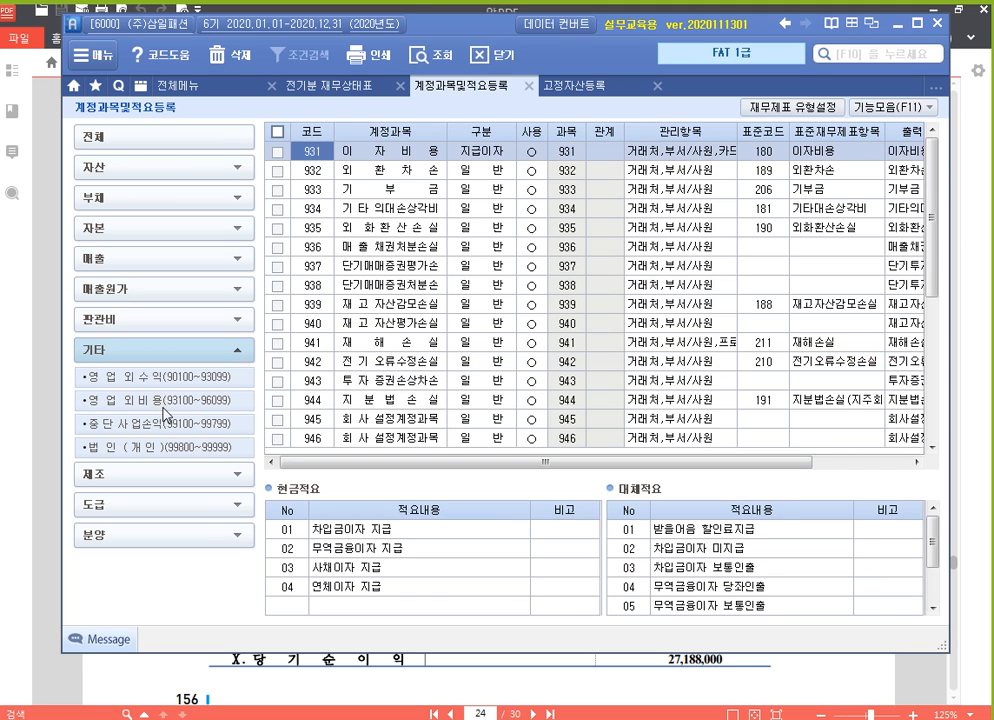
Browse the 판매/관리비 accounts (80100~90099) and look up the descriptions of 수수료비용, code 831.
{"action": "left_click", "coordinate": [170, 321]}
{"action": "left_click", "coordinate": [155, 347]}
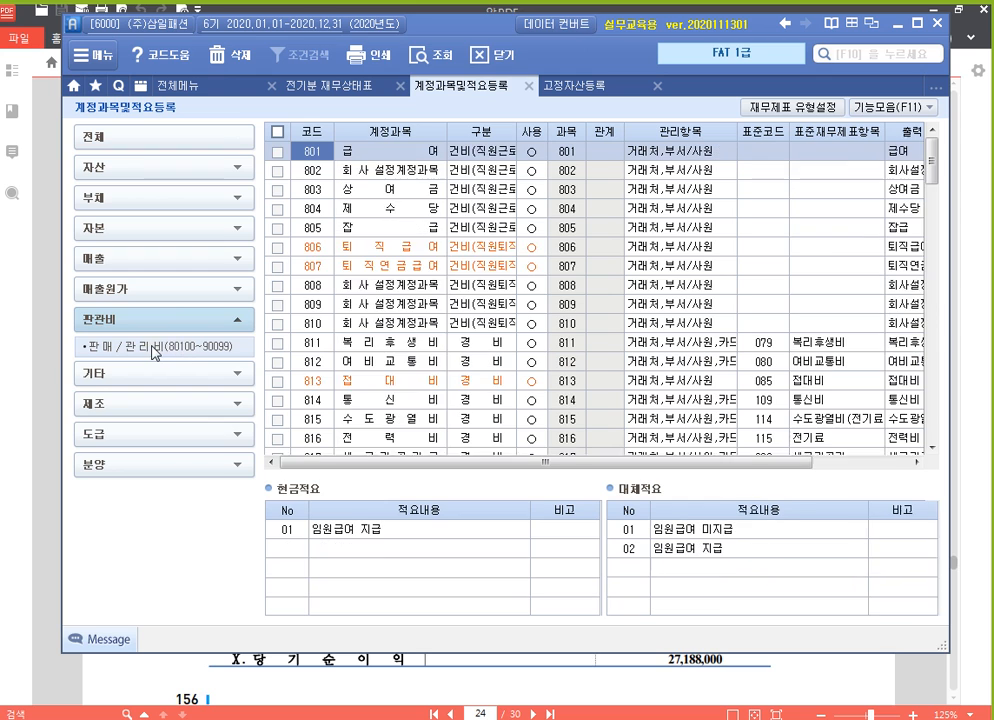
{"action": "scroll", "coordinate": [370, 375], "scroll_direction": "down", "scroll_amount": 9}
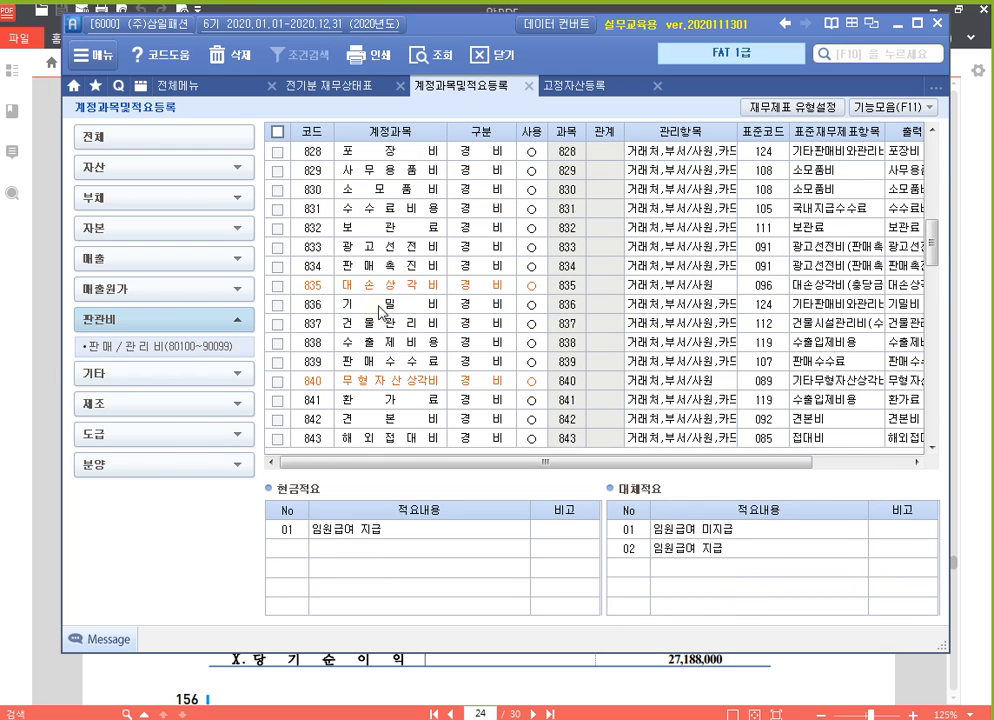
{"action": "left_click", "coordinate": [395, 210]}
Browse the 제조원가 accounts (50100~60099) and look up the descriptions of 수수료비용, code 531.
{"action": "left_click", "coordinate": [229, 405]}
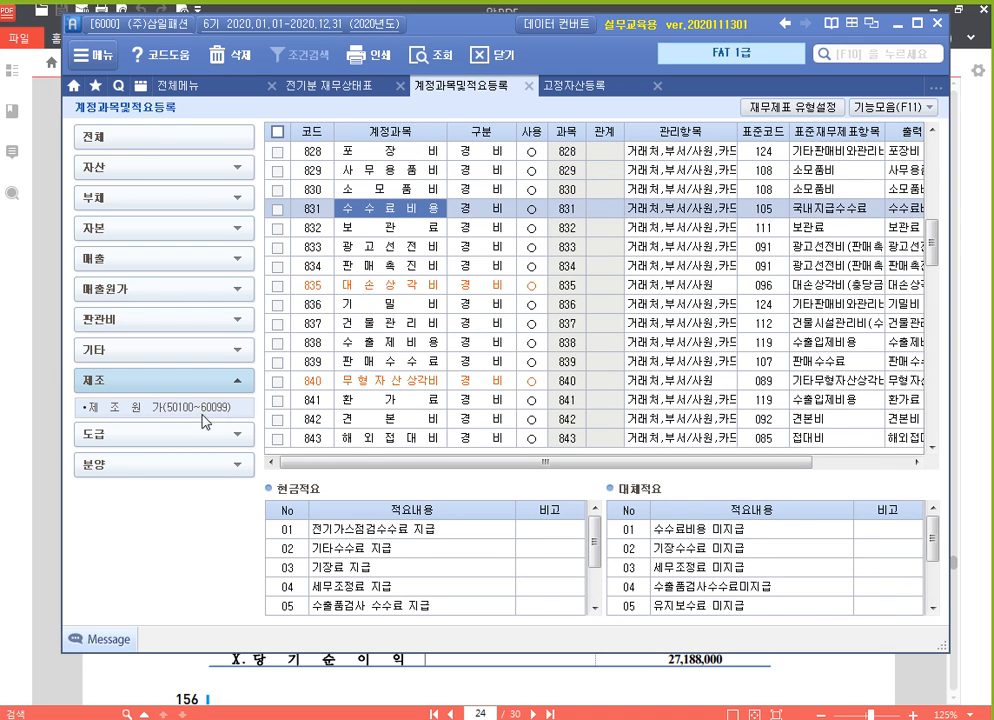
{"action": "left_click", "coordinate": [168, 413]}
{"action": "left_click", "coordinate": [292, 259]}
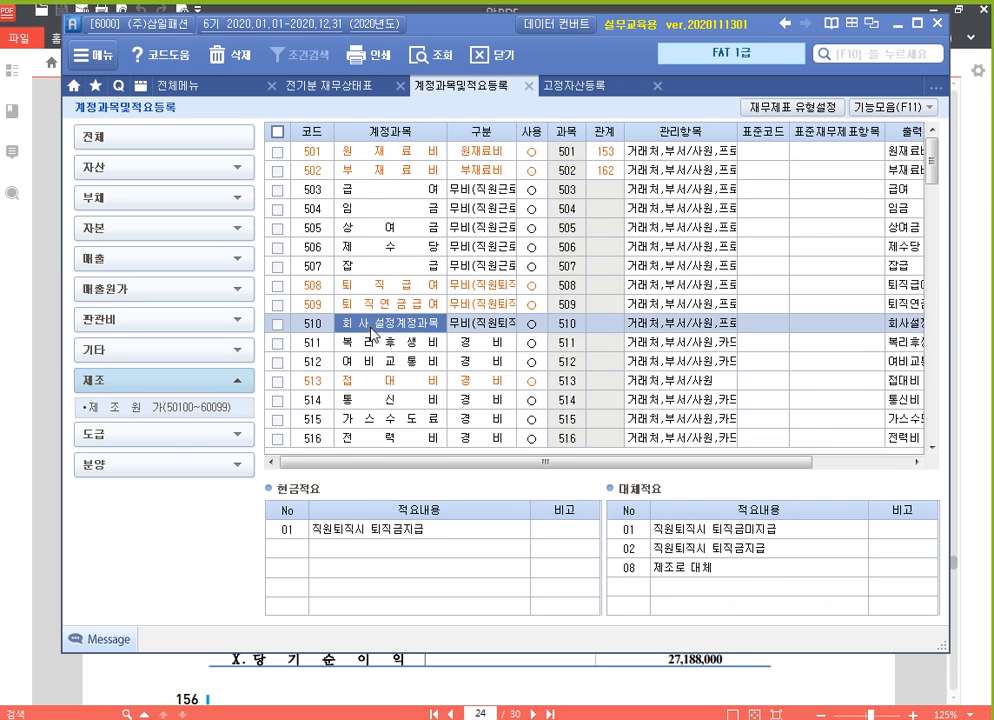
{"action": "scroll", "coordinate": [418, 372], "scroll_direction": "down", "scroll_amount": 3}
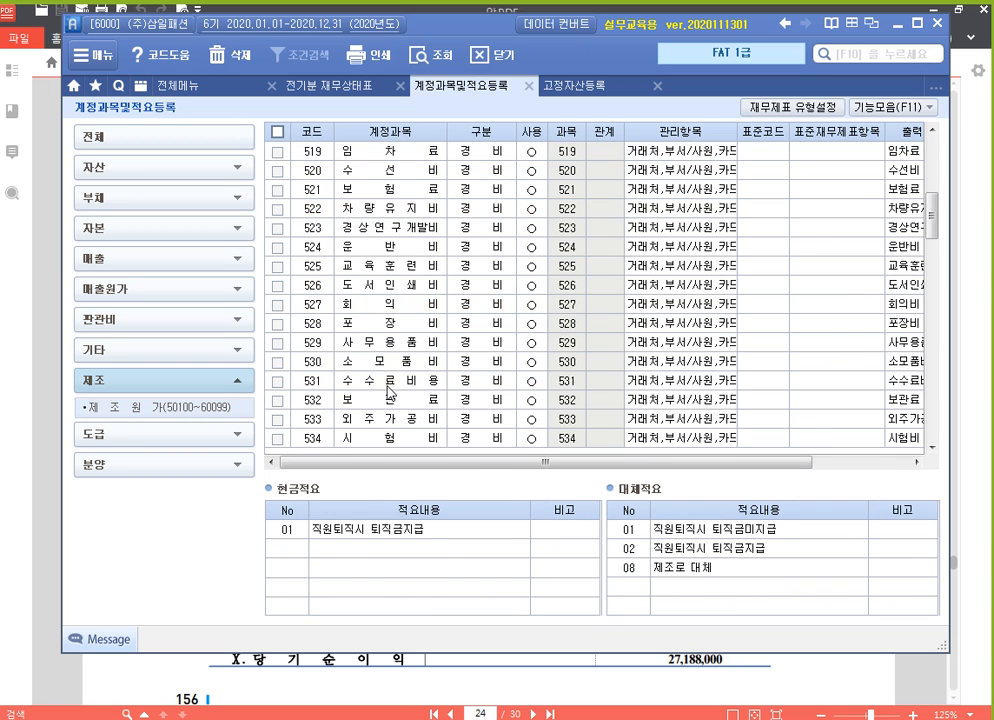
{"action": "left_click", "coordinate": [392, 382]}
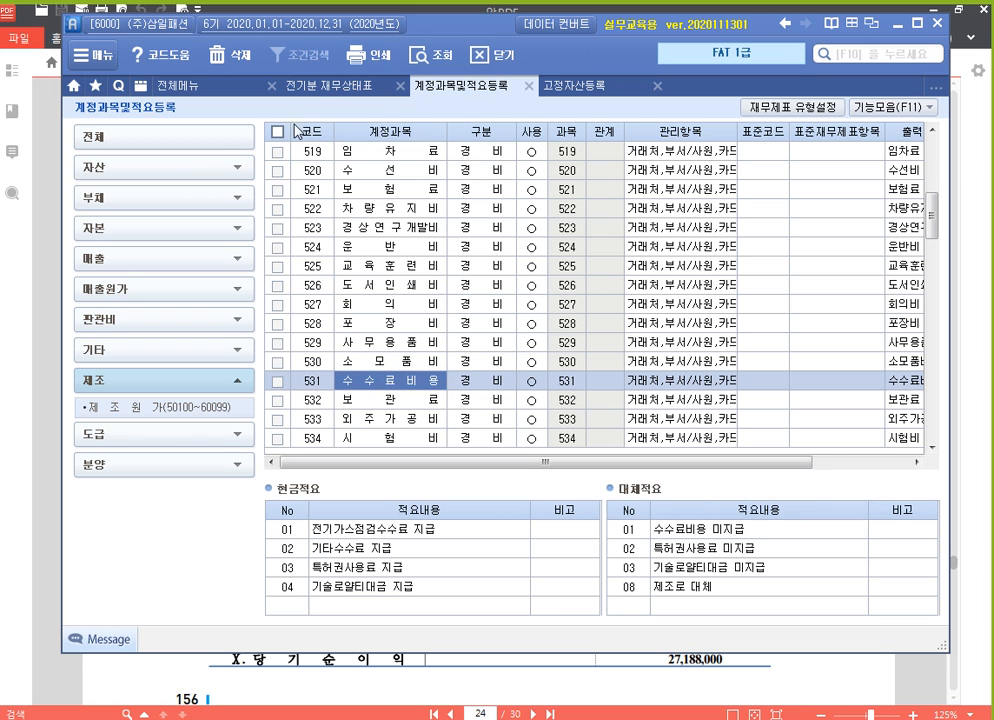
Close the 전기분 재무상태표 and 고정자산등록 screens and open 전기분 손익계산서 from the full menu.
{"action": "left_click", "coordinate": [400, 86]}
{"action": "left_click", "coordinate": [530, 86]}
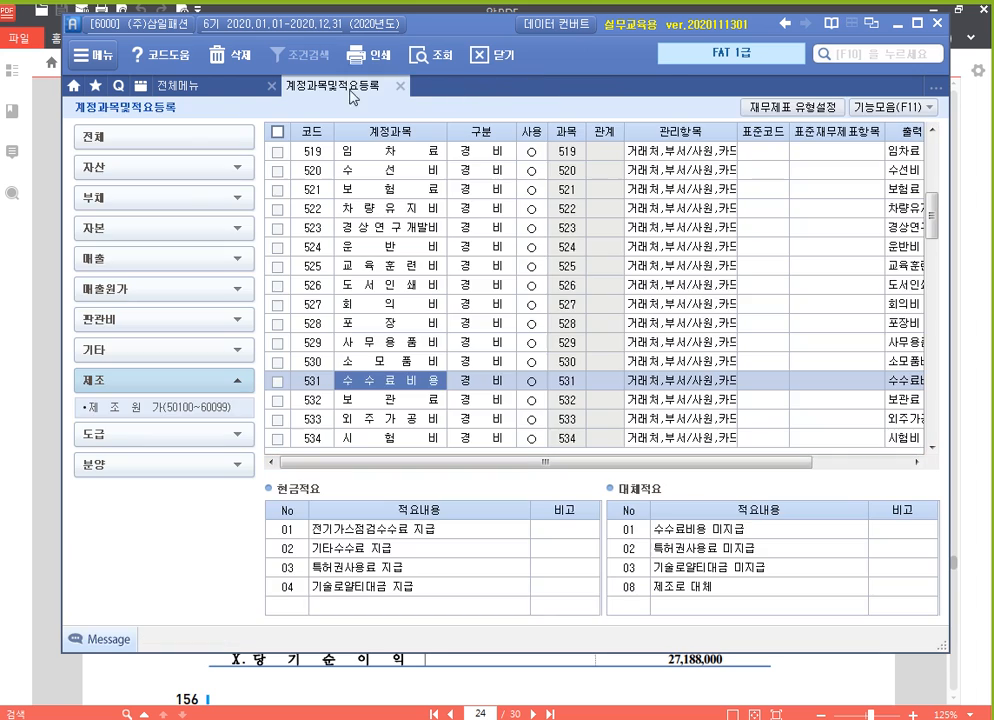
{"action": "left_click", "coordinate": [175, 86]}
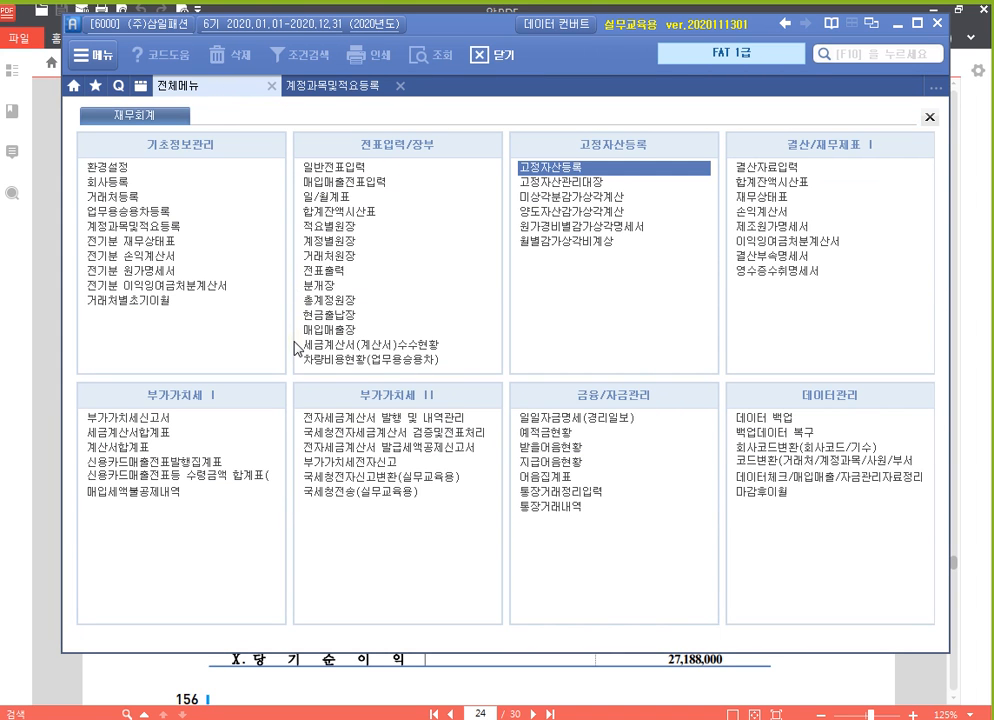
{"action": "left_click", "coordinate": [188, 257]}
{"action": "double_click", "coordinate": [188, 257]}
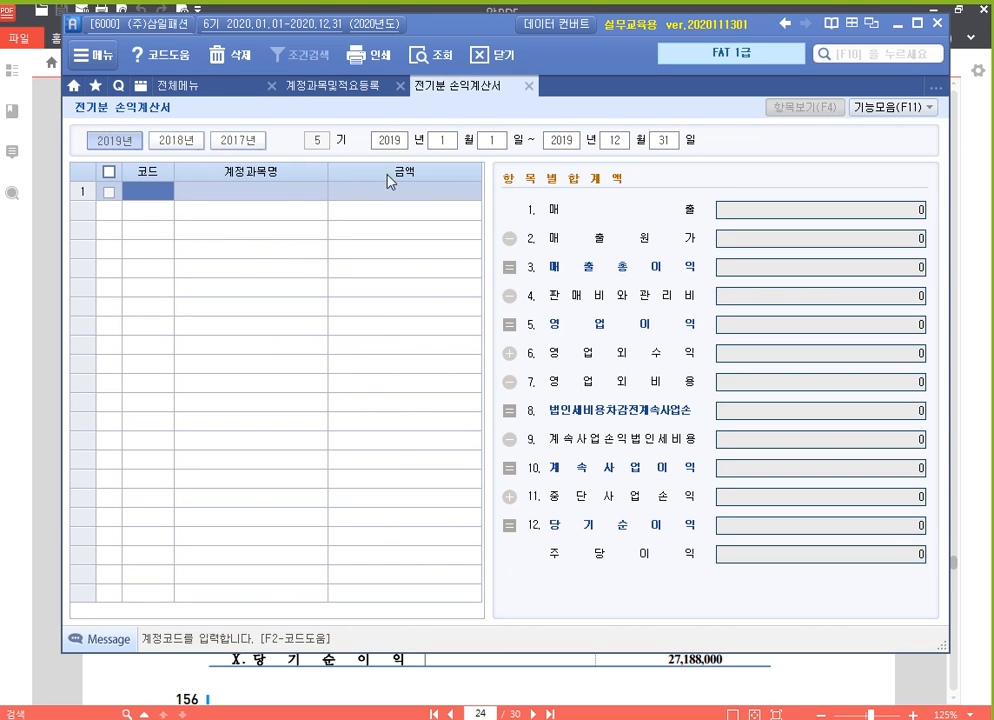
{"action": "left_click_drag", "start_coordinate": [452, 38], "coordinate": [444, 32]}
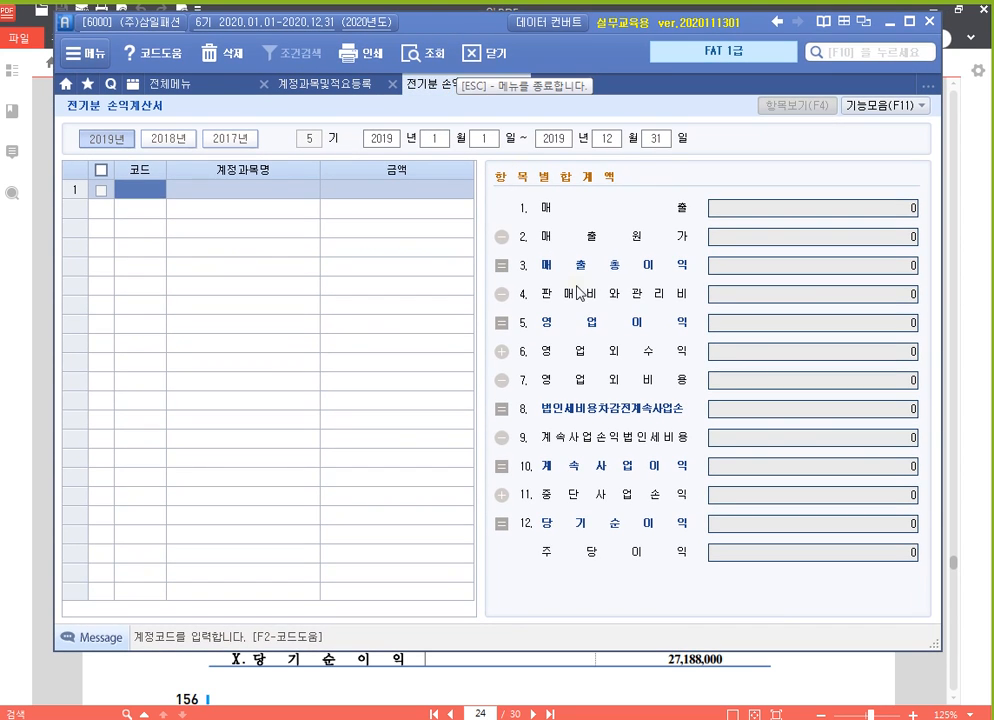
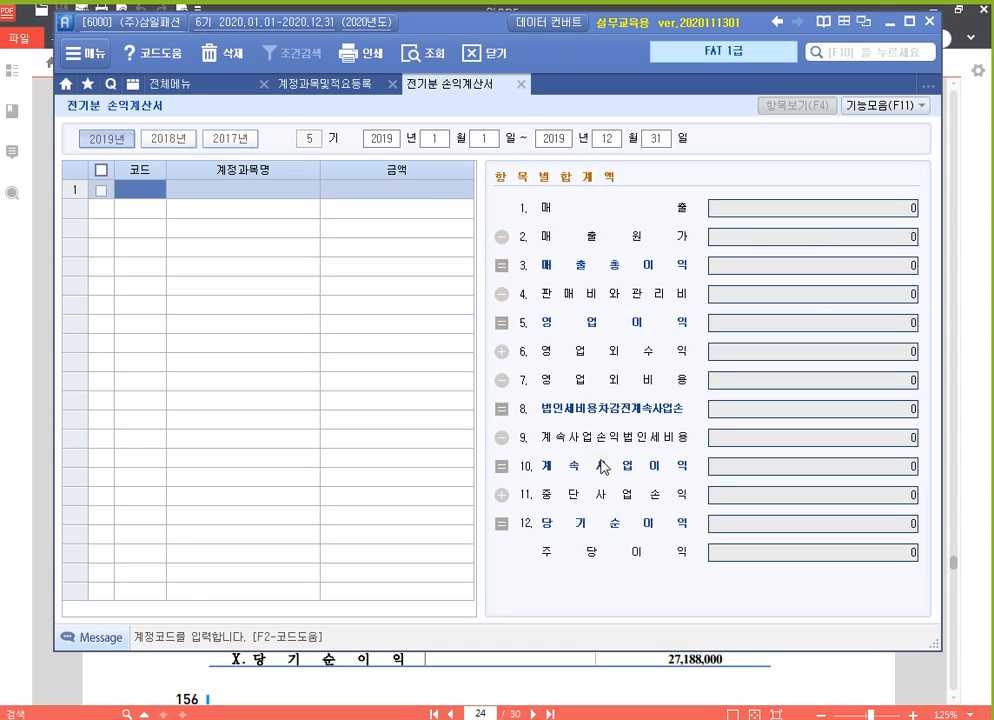
Examine the 중단사업손익 and 계속사업손익법인세비용 totals and the start and end days of the prior fiscal period.
{"action": "left_click", "coordinate": [788, 498]}
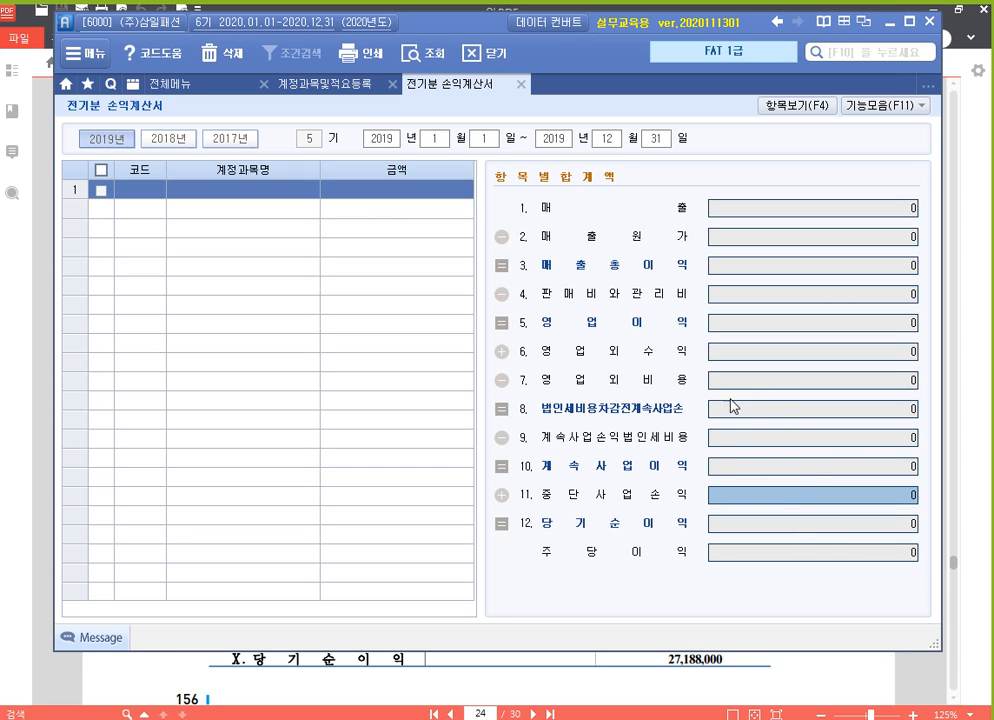
{"action": "left_click", "coordinate": [794, 440]}
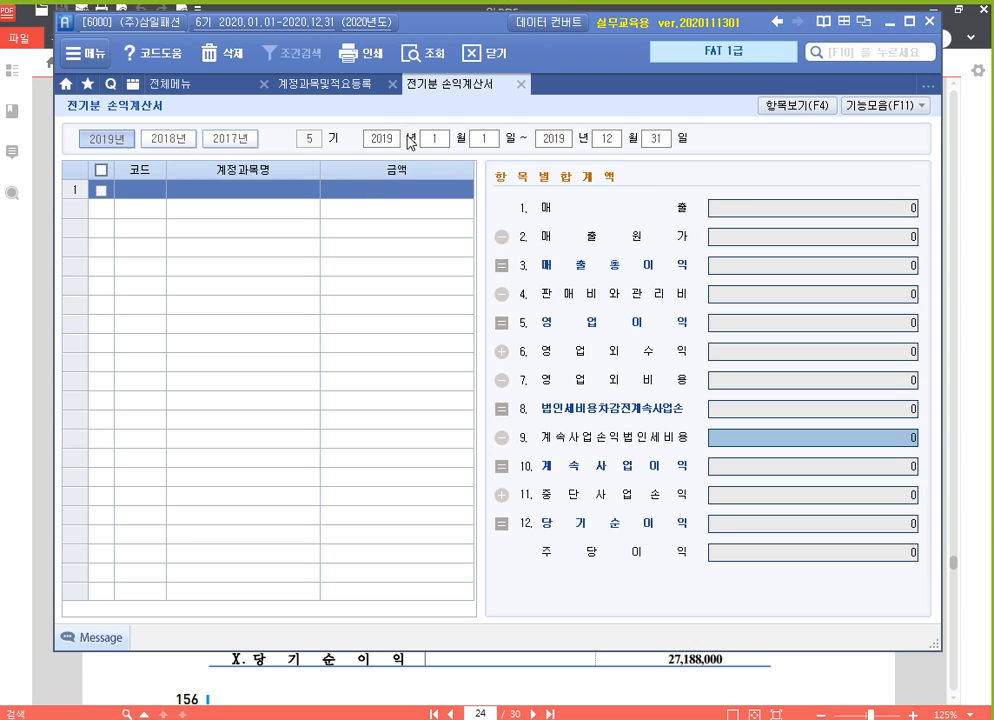
{"action": "left_click", "coordinate": [484, 140]}
{"action": "left_click", "coordinate": [652, 139]}
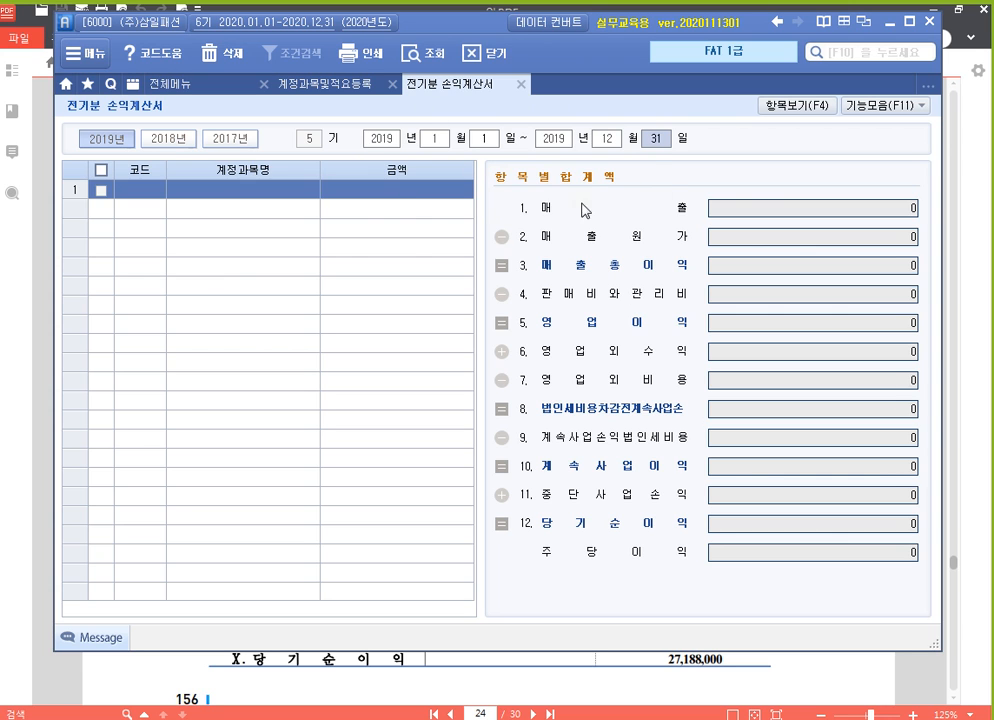
Check the source income statement in the PDF and return to the 전기분 손익계산서 form.
{"action": "left_click", "coordinate": [157, 192]}
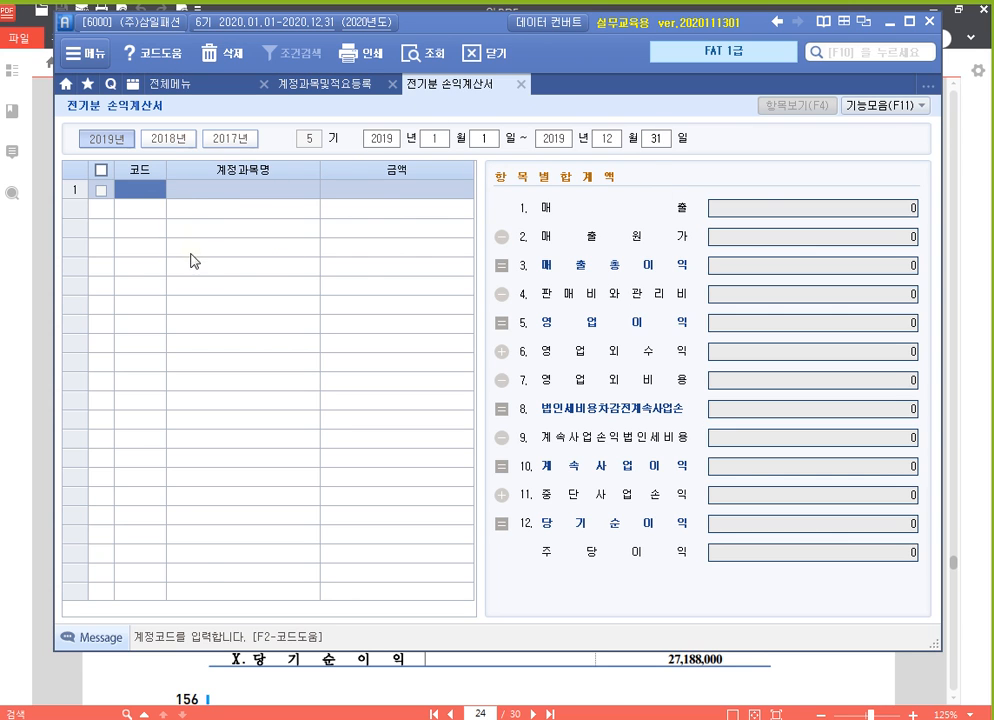
{"action": "left_click", "coordinate": [516, 685]}
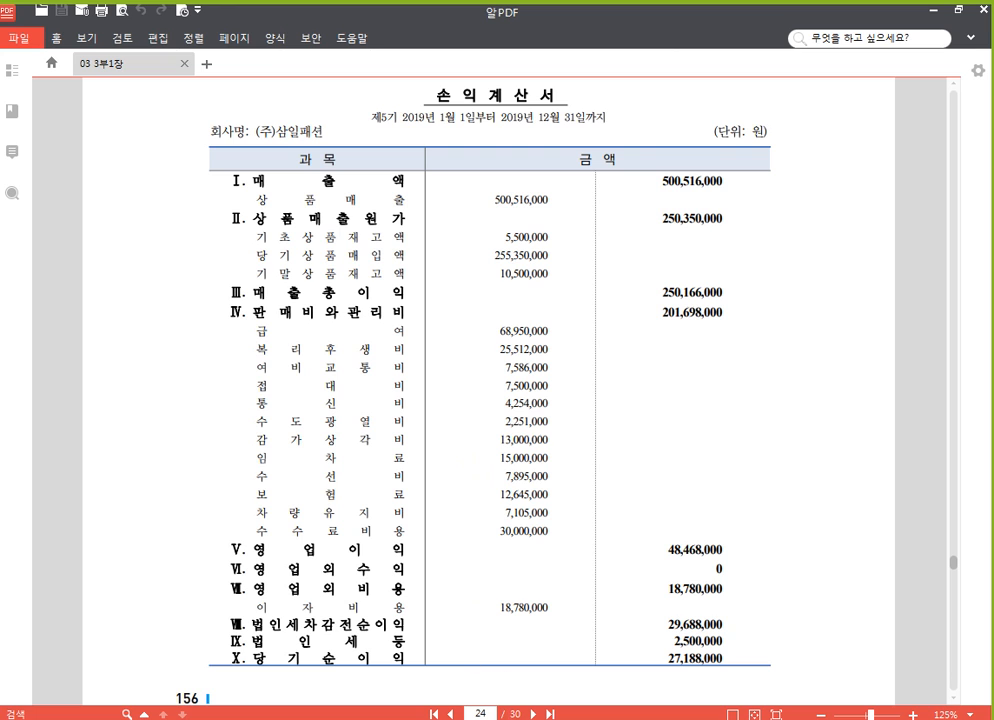
{"action": "left_click", "coordinate": [439, 718]}
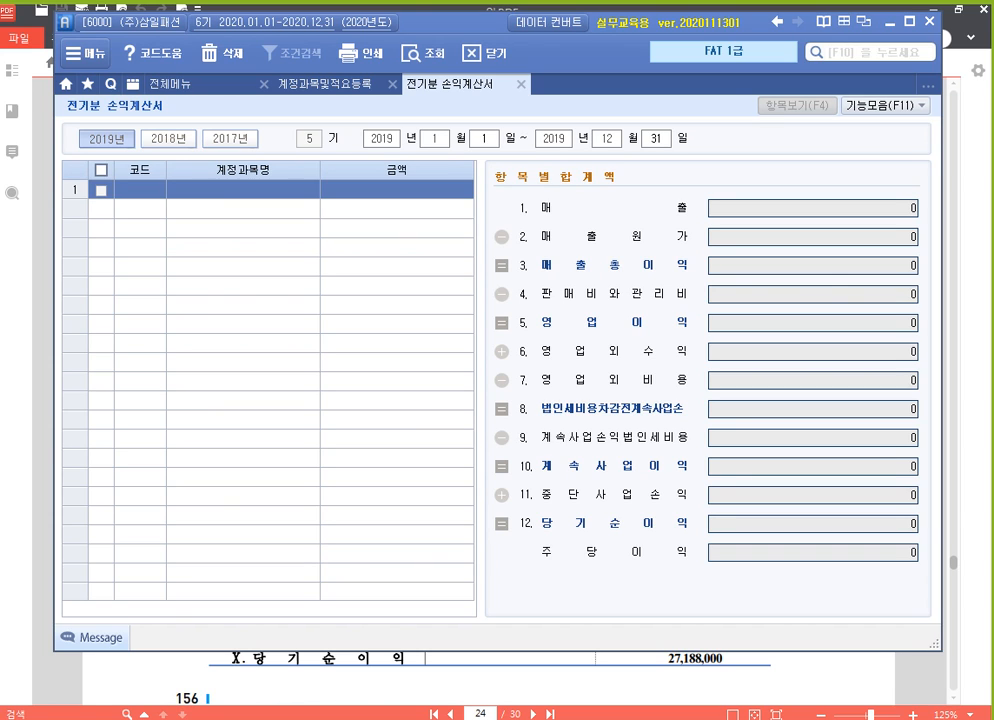
Enter the 상품매출 account (code 401) in the first row with an amount of 500,516,000.
{"action": "left_click", "coordinate": [141, 195]}
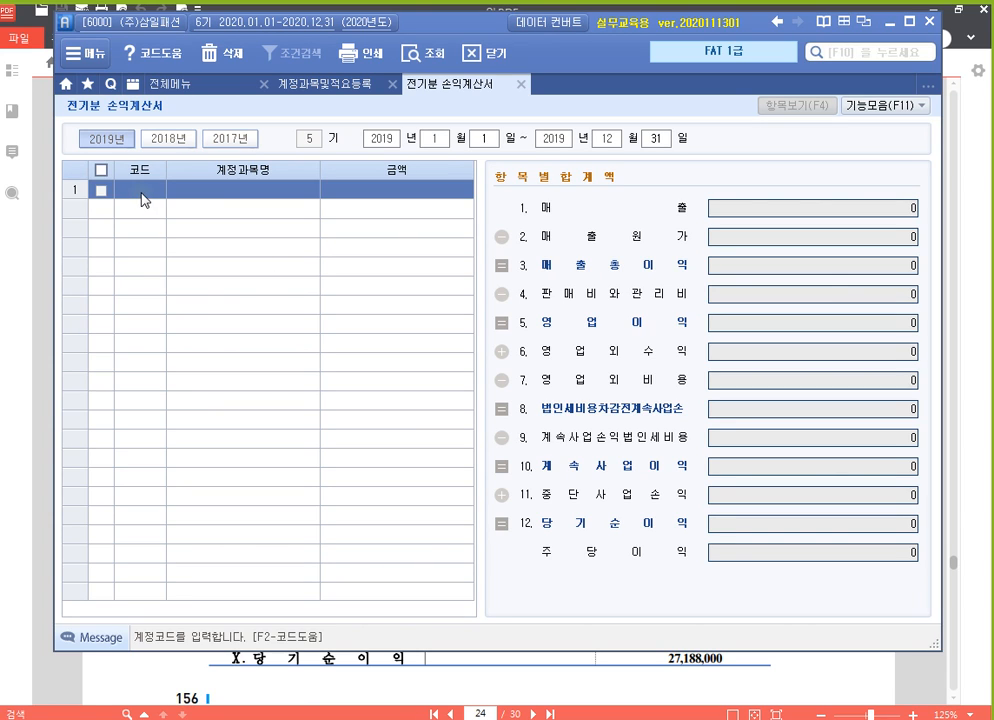
{"action": "type", "text": "401"}
{"action": "key", "text": "Return"}
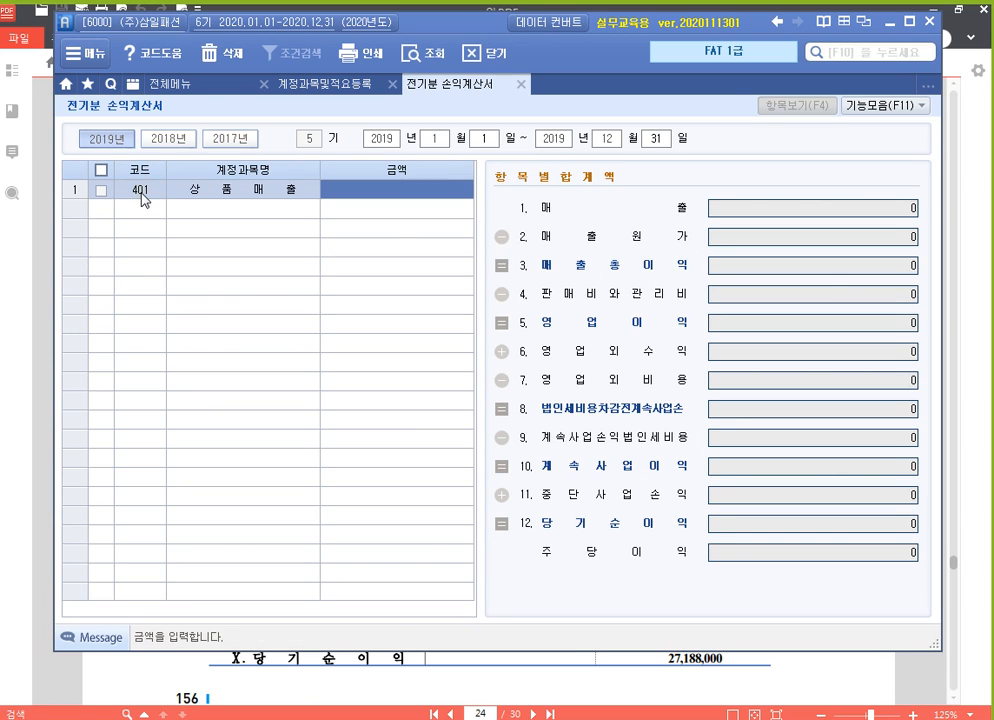
{"action": "type", "text": "5"}
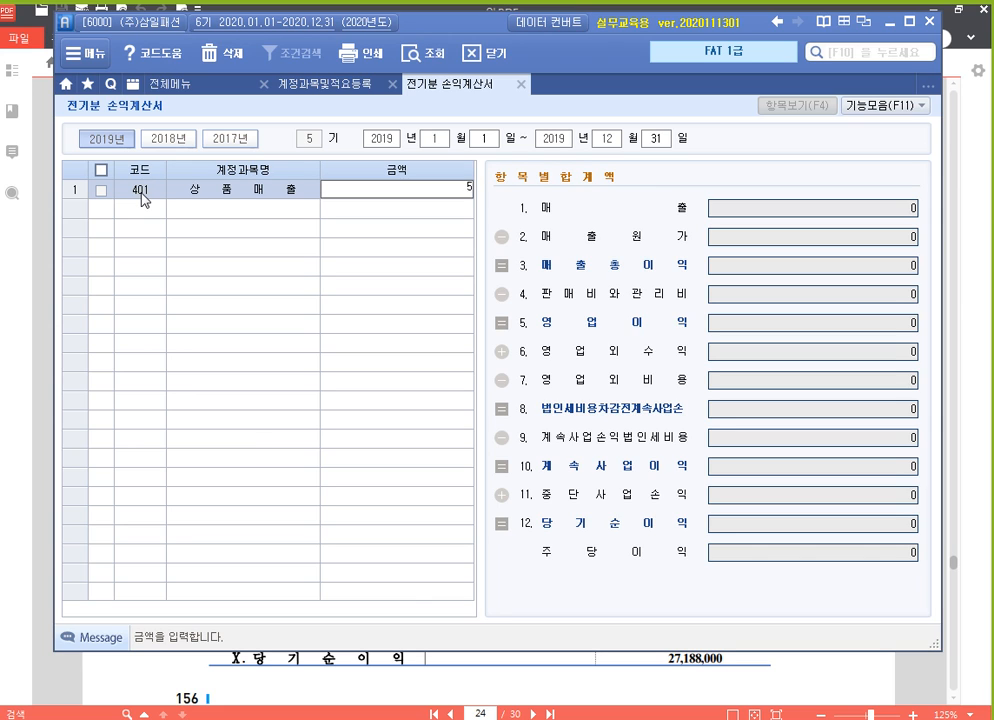
{"action": "type", "text": "00,516,000"}
{"action": "key", "text": "Return"}
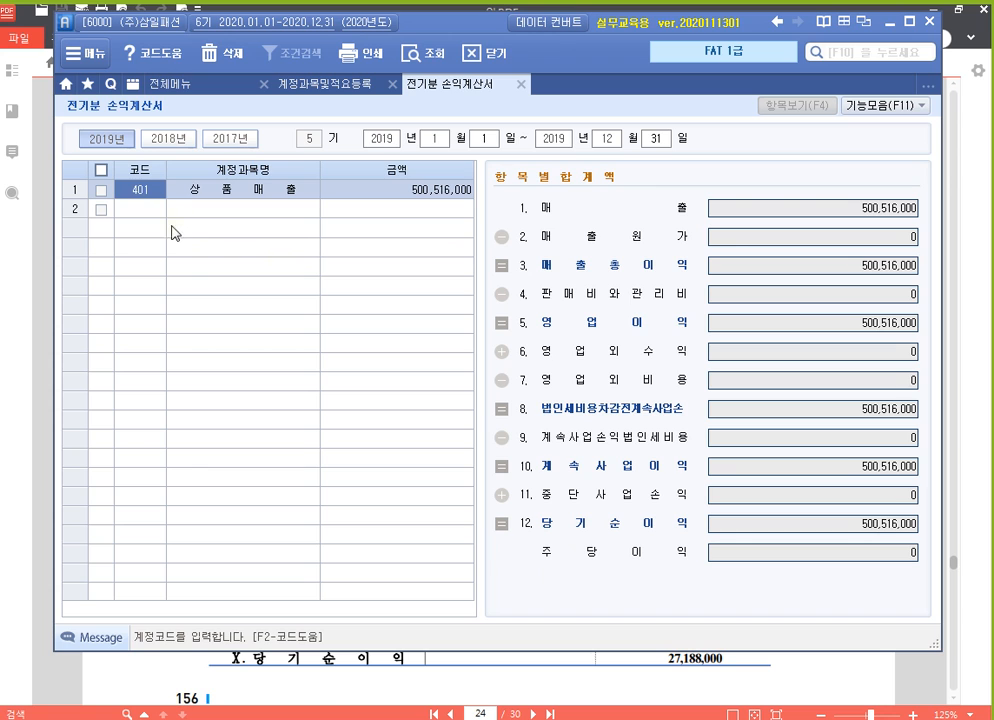
Examine the 상품매출원가 section of the PDF income statement, temporarily boxing the opening inventory and purchase amounts and the cost total in red.
{"action": "left_click", "coordinate": [733, 241]}
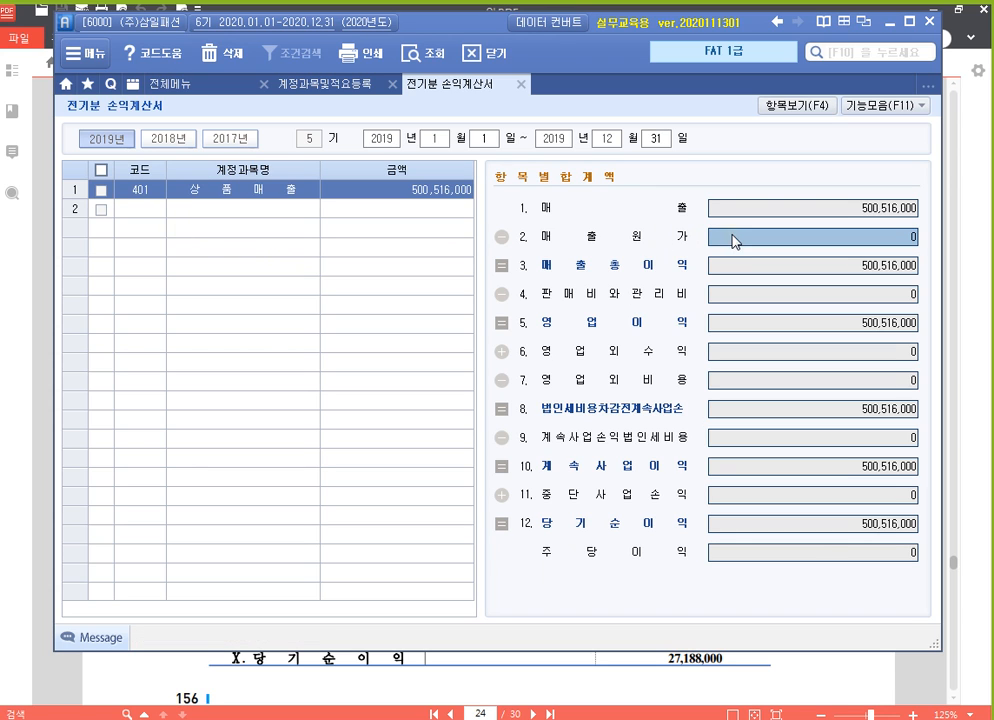
{"action": "left_click", "coordinate": [612, 684]}
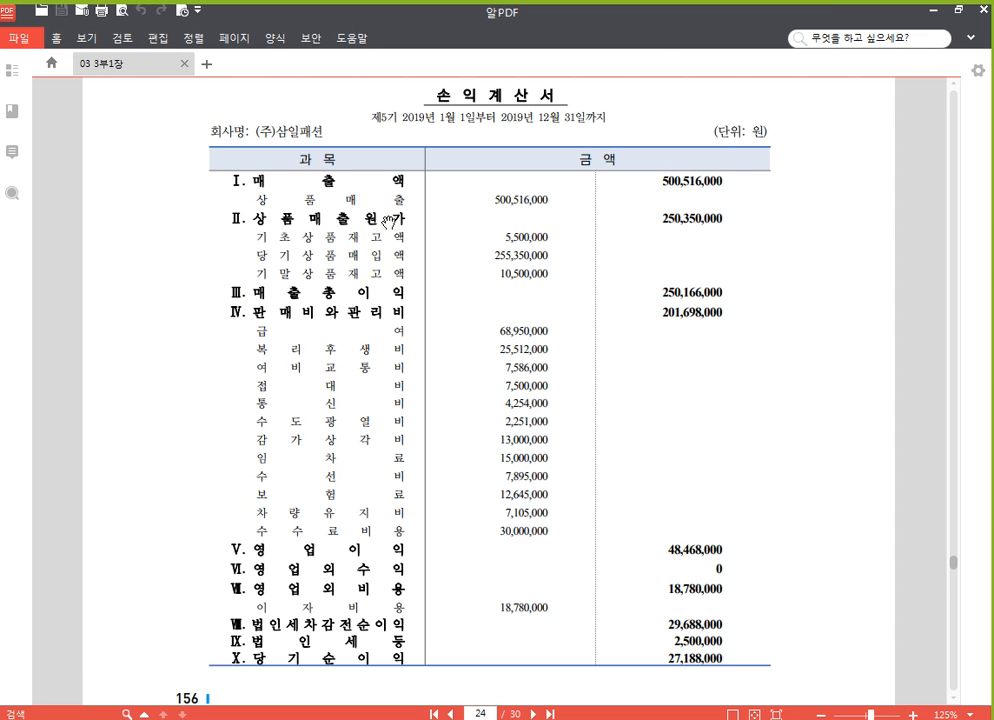
{"action": "scroll", "coordinate": [300, 262], "scroll_direction": "up", "scroll_amount": 1}
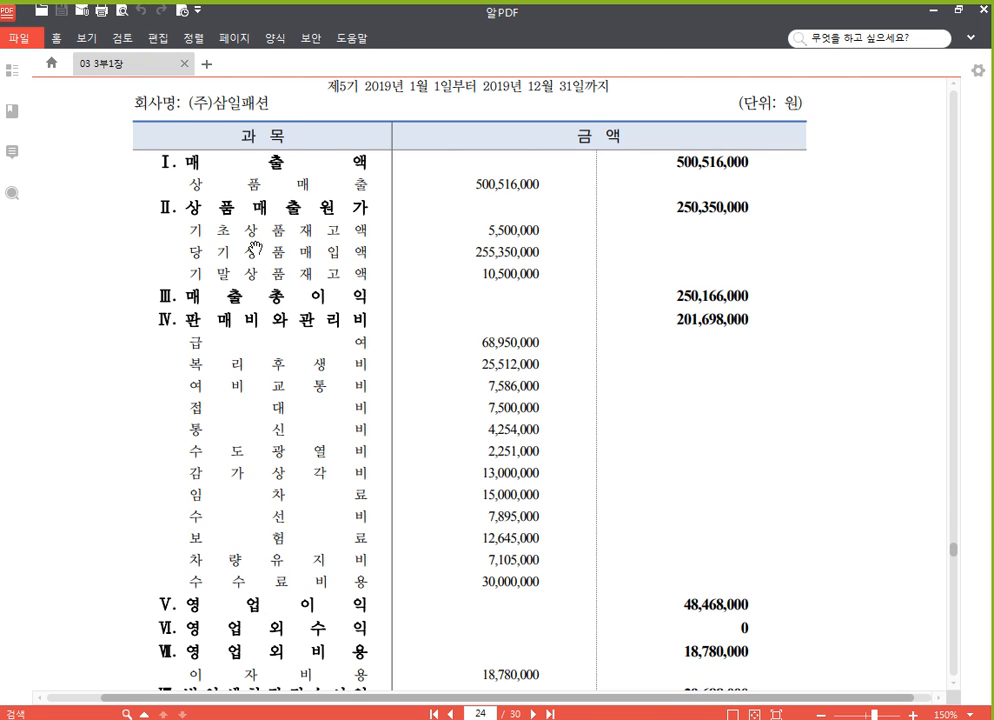
{"action": "left_click_drag", "start_coordinate": [261, 251], "coordinate": [286, 268]}
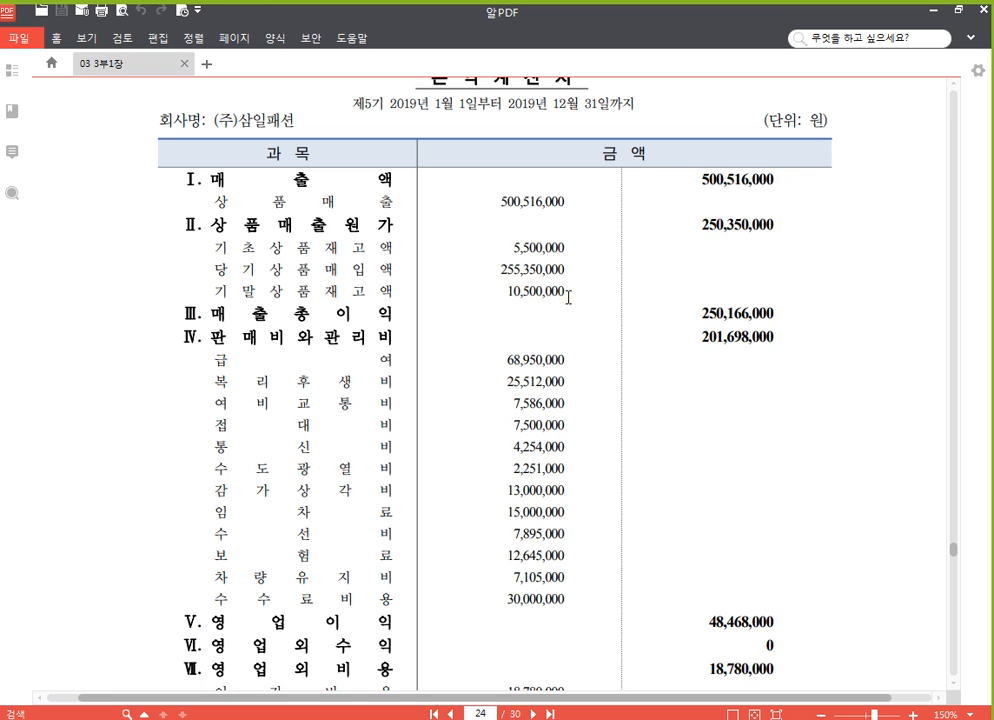
{"action": "key", "text": "F12"}
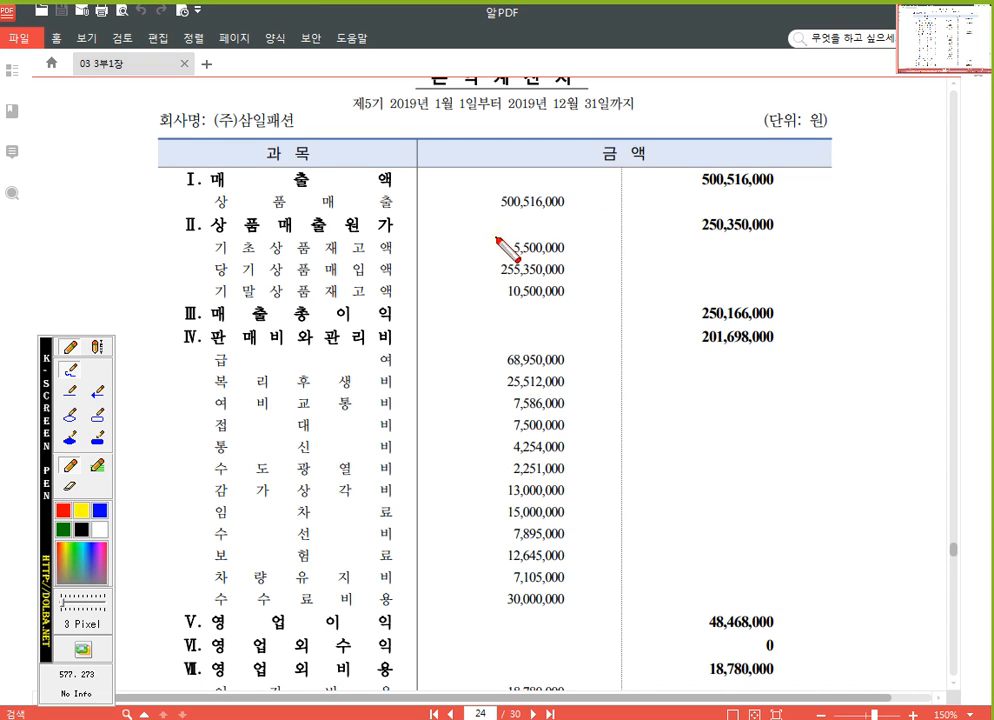
{"action": "left_click", "coordinate": [98, 414]}
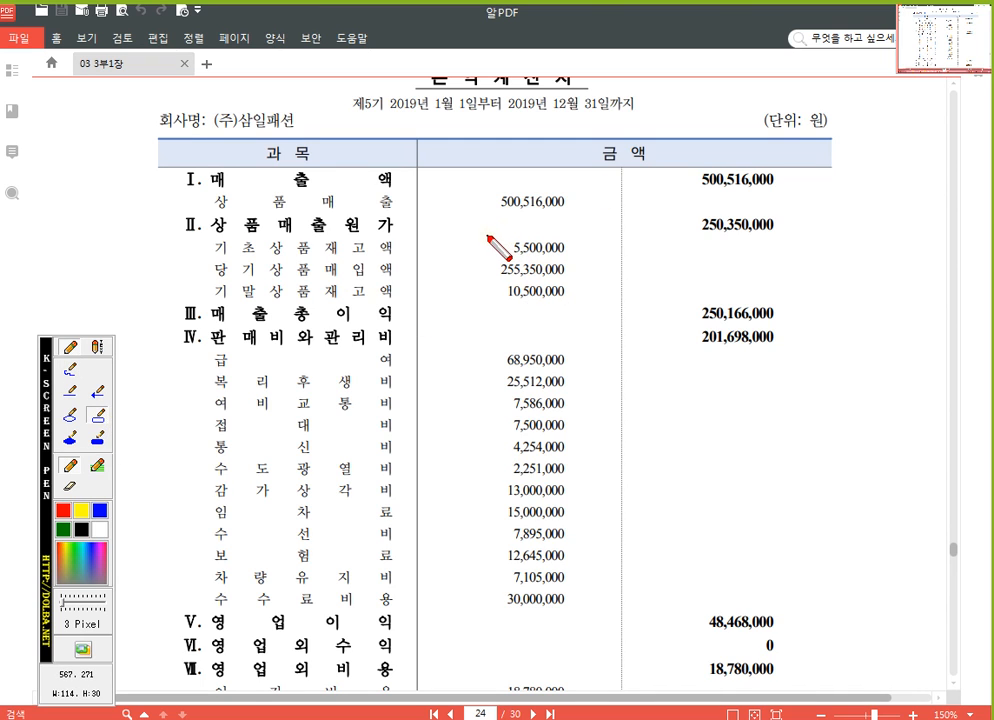
{"action": "mouse_move", "coordinate": [487, 239]}
{"action": "left_mouse_down"}
{"action": "mouse_move", "coordinate": [488, 252]}
{"action": "mouse_move", "coordinate": [583, 281]}
{"action": "left_mouse_up"}
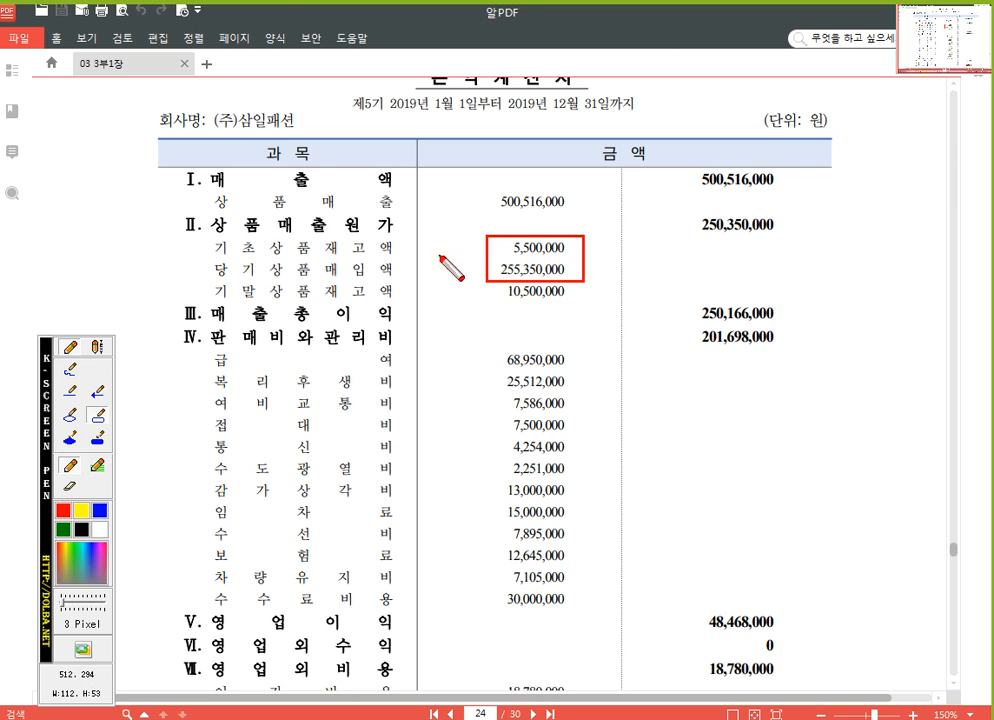
{"action": "mouse_move", "coordinate": [688, 214]}
{"action": "left_mouse_down"}
{"action": "mouse_move", "coordinate": [770, 248]}
{"action": "mouse_move", "coordinate": [790, 238]}
{"action": "left_mouse_up"}
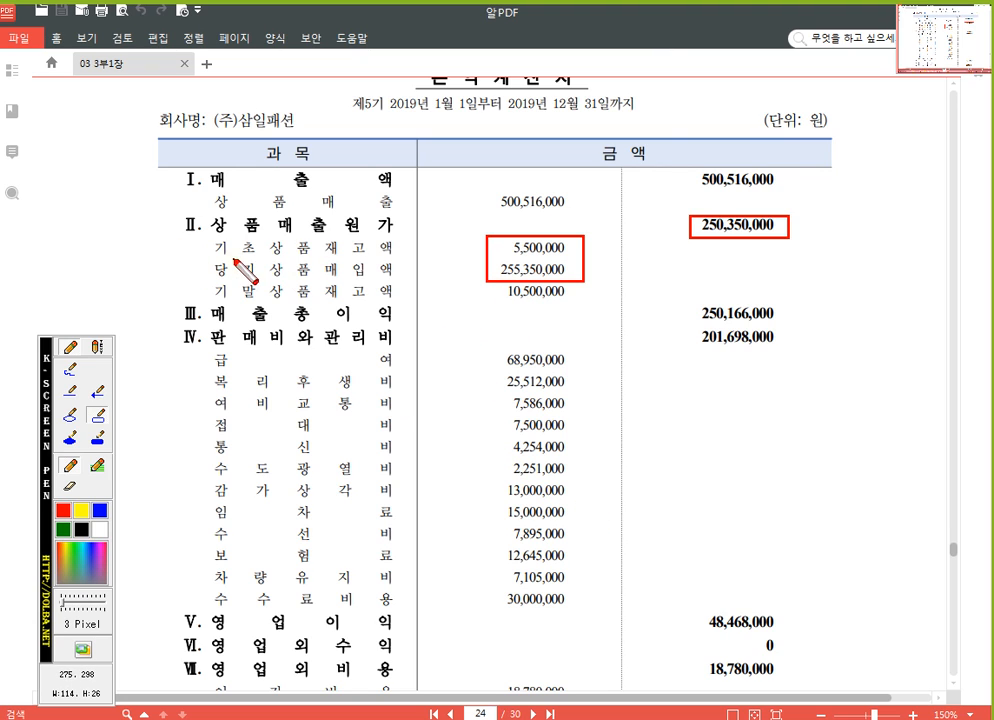
{"action": "key", "text": "Escape"}
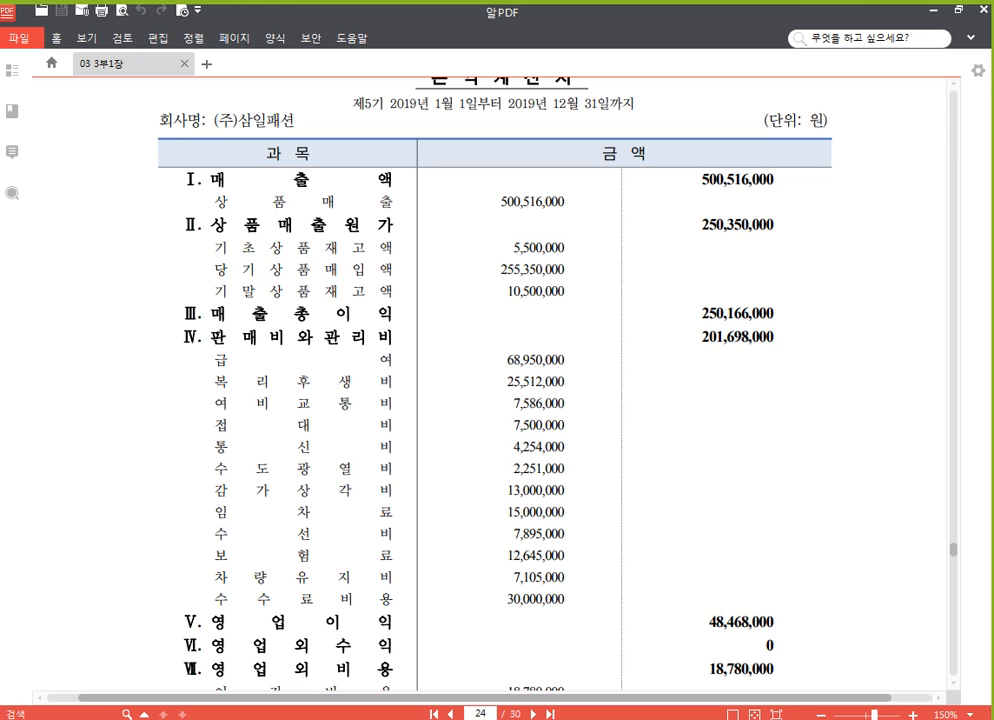
Return to the 전기분 손익계산서 form and add 상품매출원가 (code 451) in the second row by searching accounts for 상품.
{"action": "key", "text": "alt+Tab"}
{"action": "left_click", "coordinate": [135, 209]}
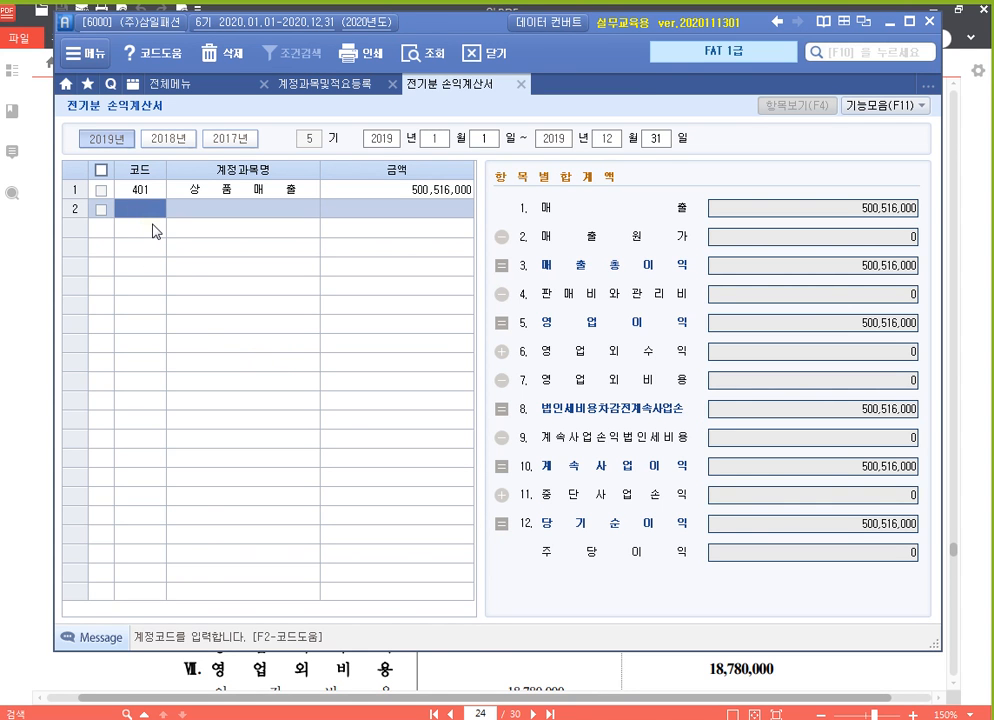
{"action": "key", "text": "F2"}
{"action": "type", "text": "상품"}
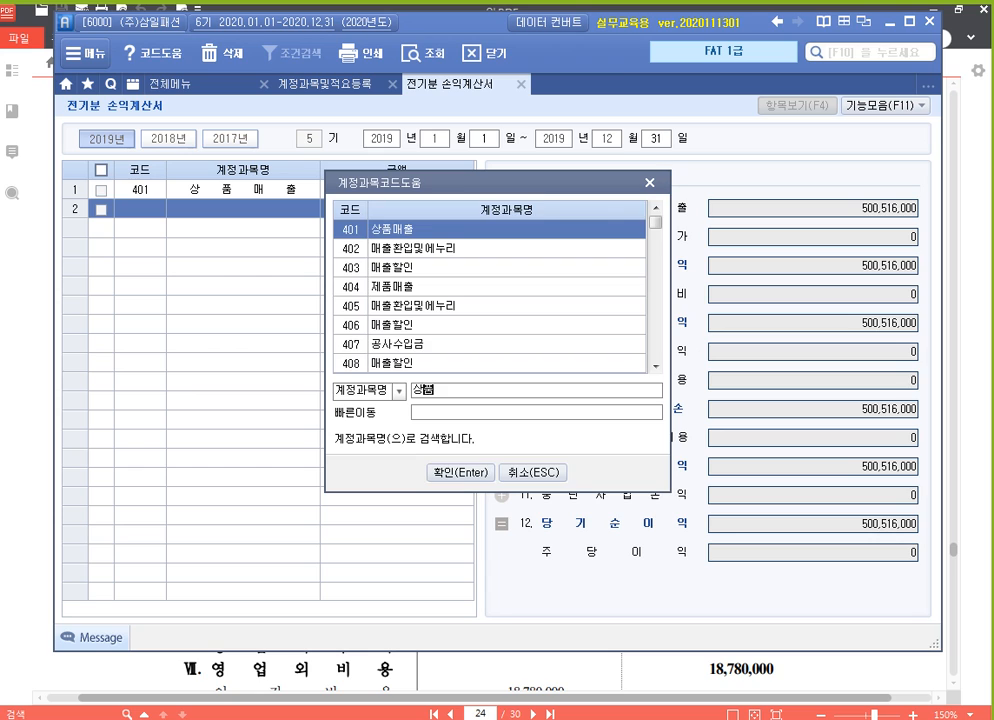
{"action": "key", "text": "Return"}
{"action": "key", "text": "Down"}
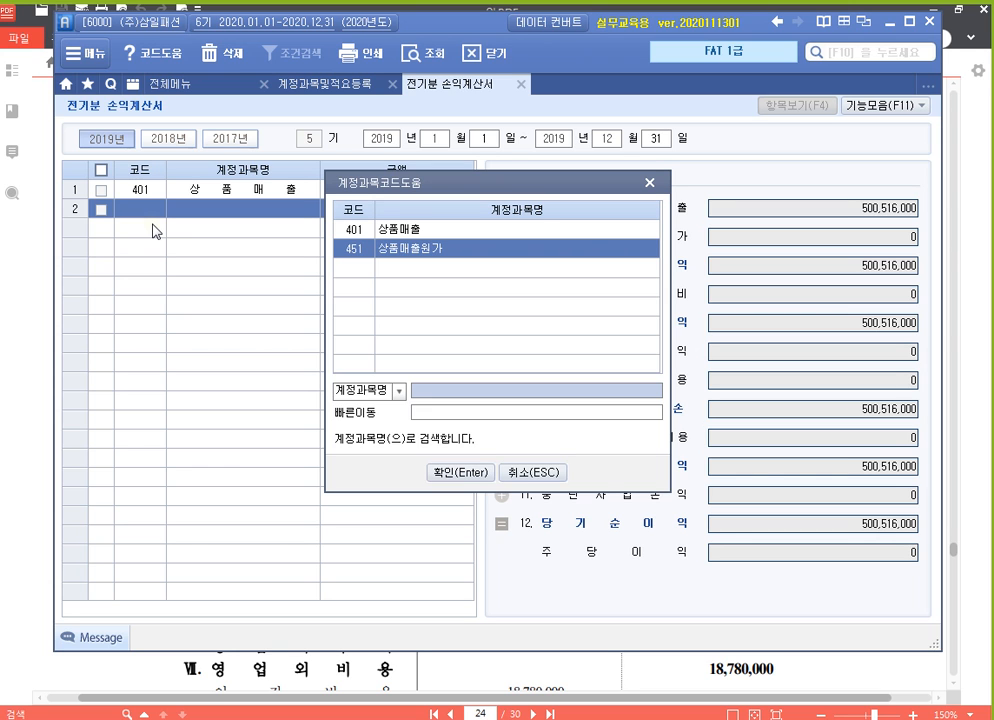
{"action": "key", "text": "Return"}
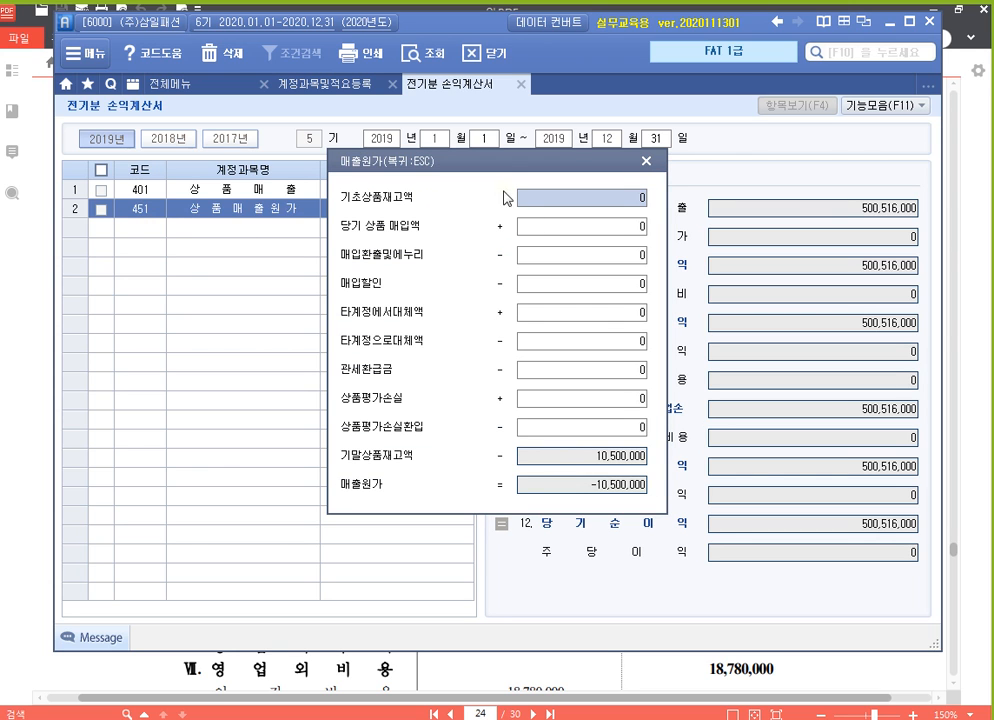
Set 기초상품재고액 to 5,500,000 and 당기 상품 매입액 to 255,350,000 in the 매출원가 breakdown.
{"action": "left_click_drag", "start_coordinate": [503, 164], "coordinate": [429, 127]}
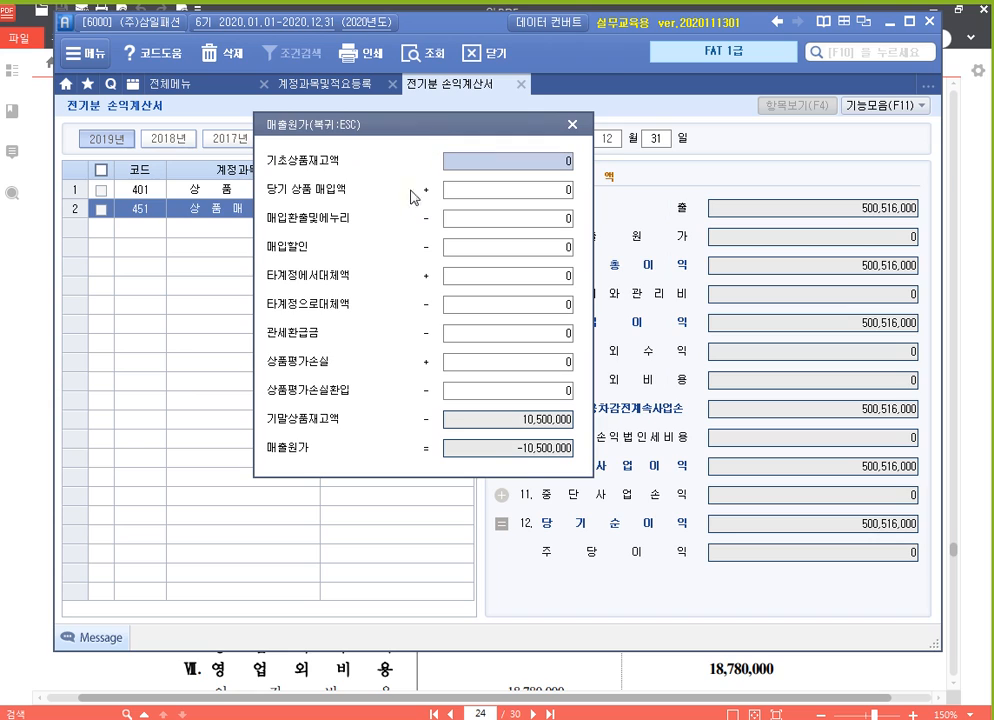
{"action": "left_click", "coordinate": [521, 196]}
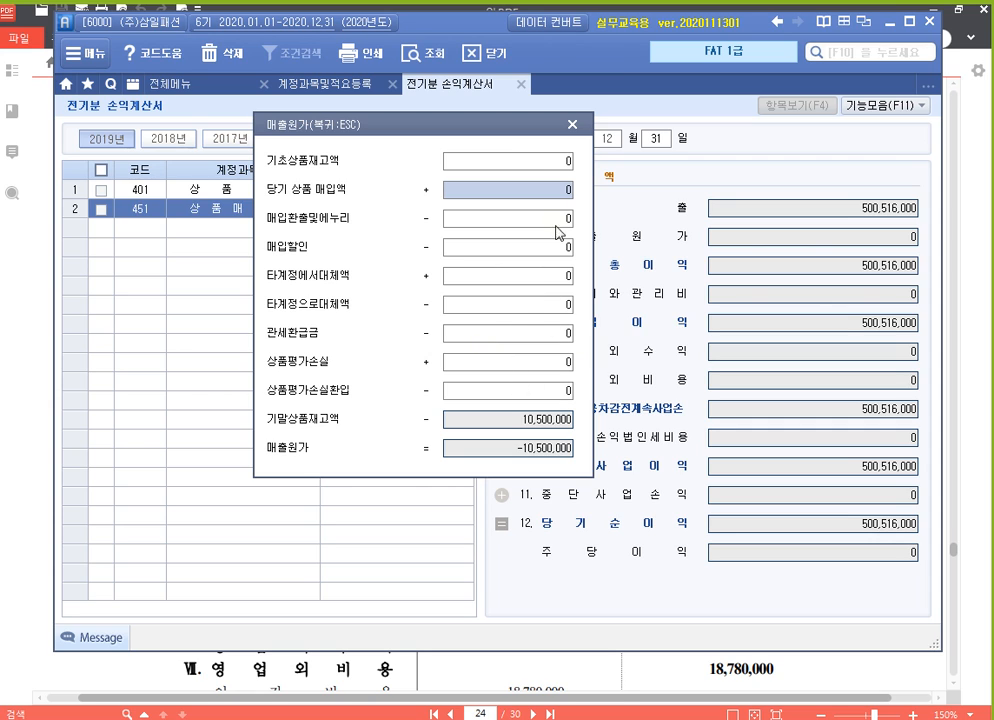
{"action": "left_click", "coordinate": [535, 160]}
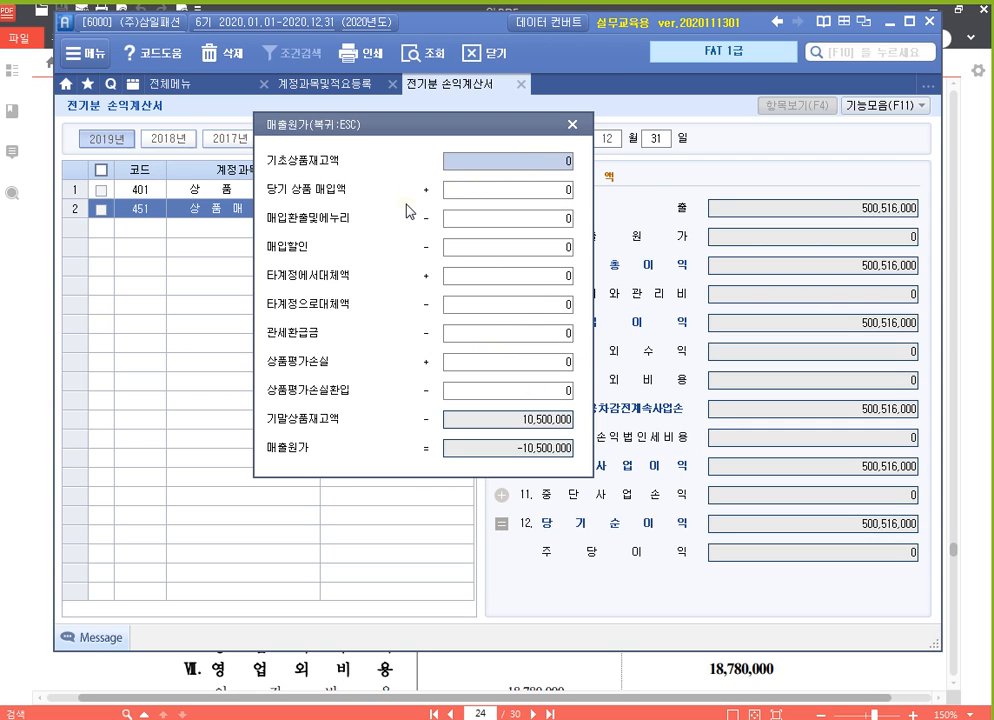
{"action": "type", "text": "5500000"}
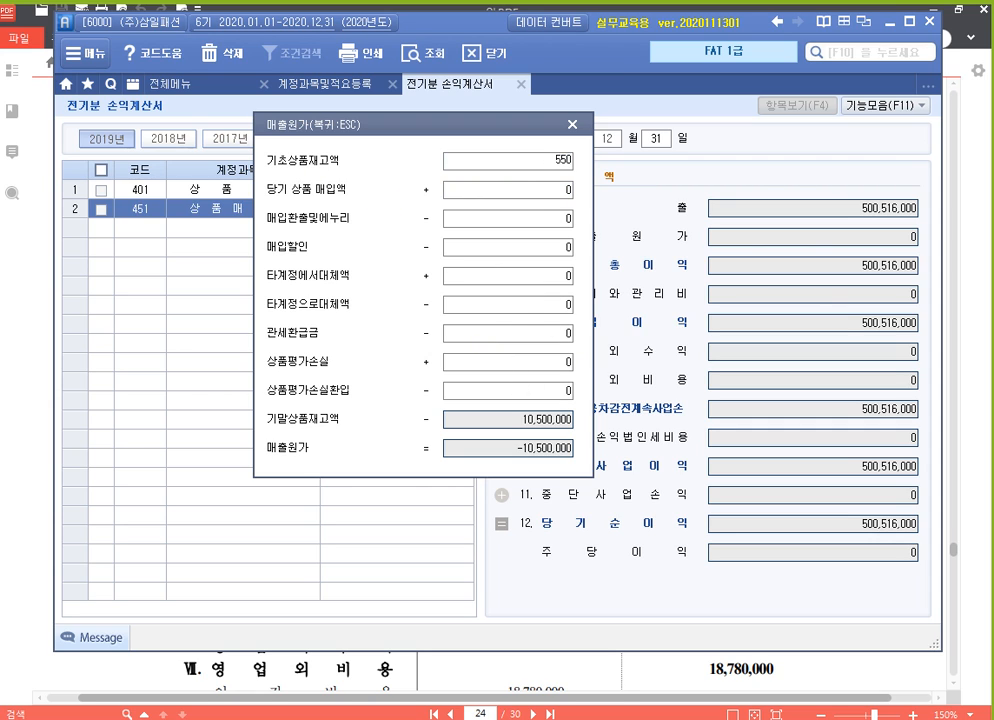
{"action": "key", "text": "Return"}
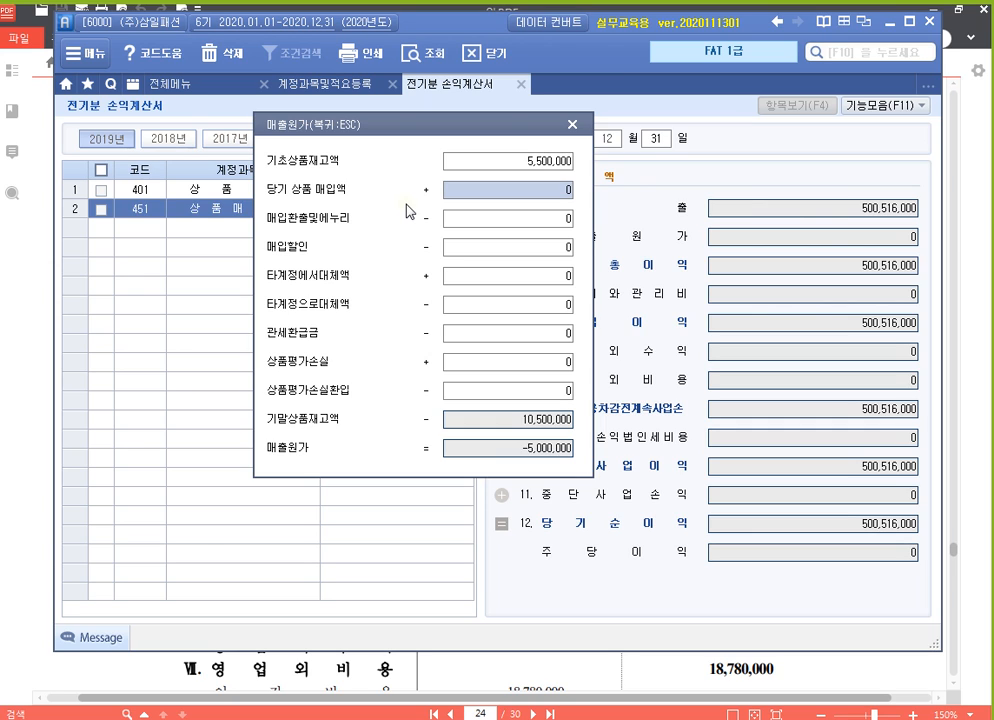
{"action": "type", "text": "255350000"}
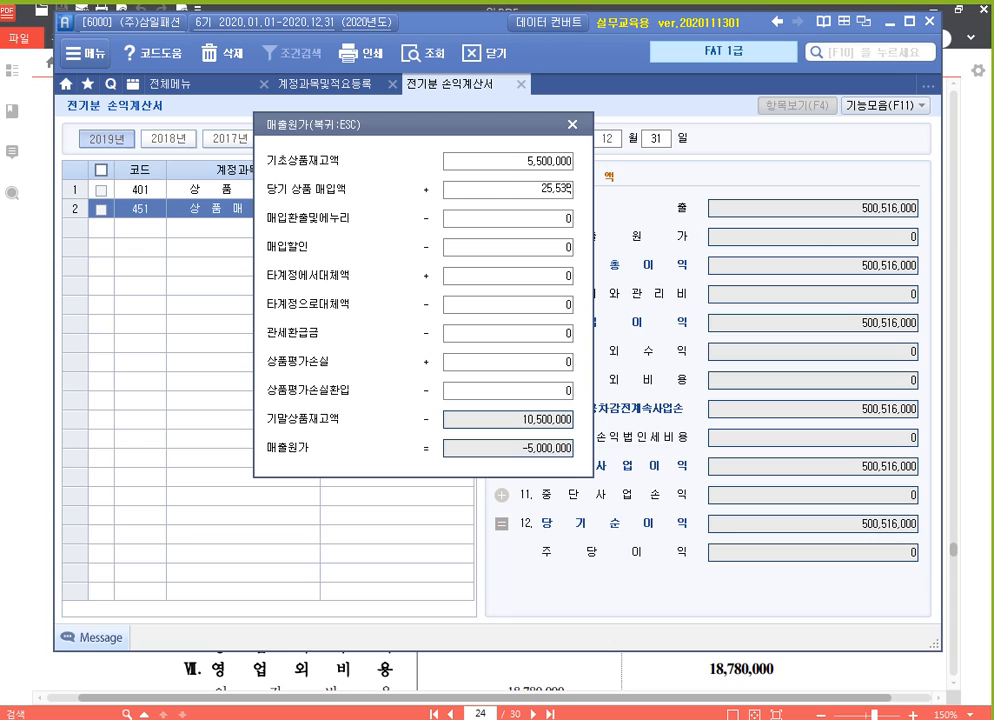
{"action": "key", "text": "Return"}
{"action": "key", "text": "Up"}
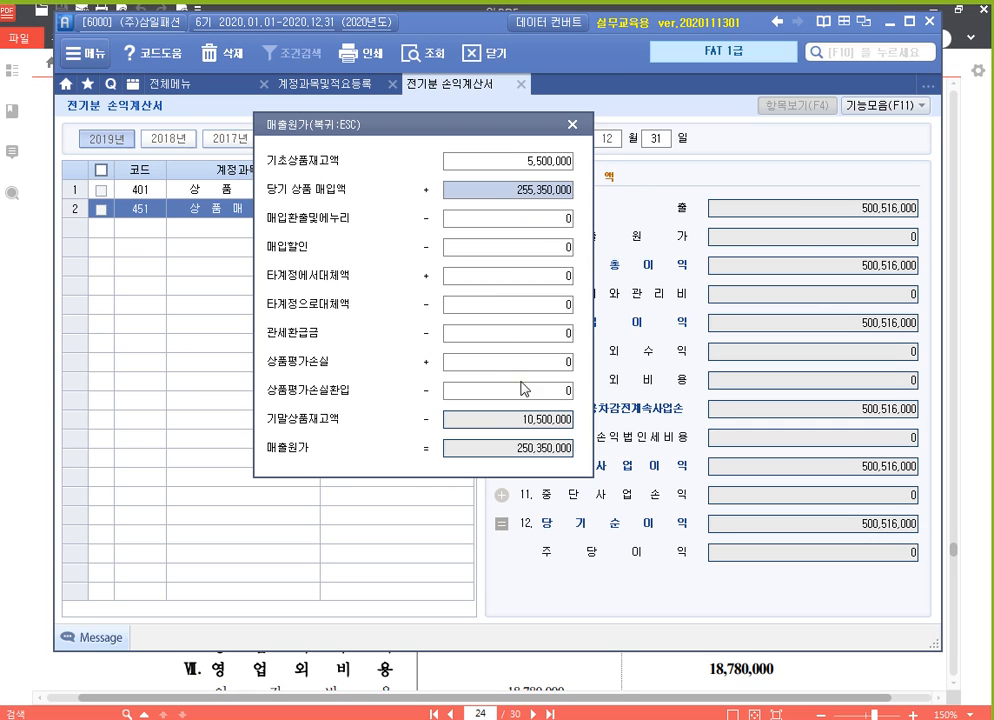
Check 기말상품재고액 against the PDF income statement and close the 매출원가 breakdown to apply the cost of sales.
{"action": "left_click", "coordinate": [540, 420]}
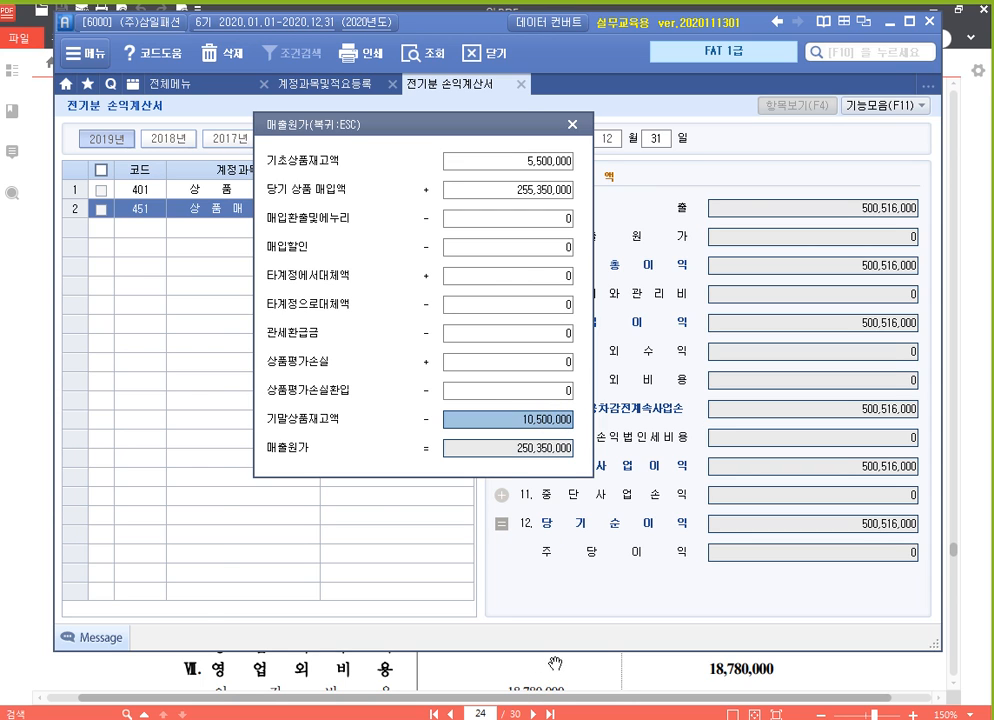
{"action": "key", "text": "alt+Tab"}
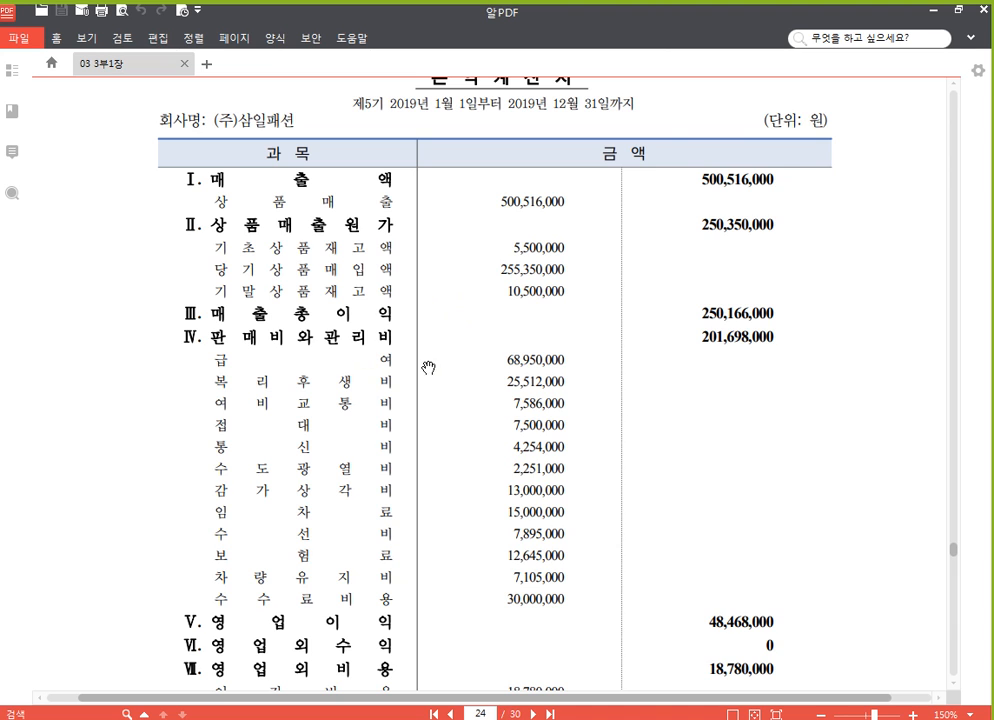
{"action": "key", "text": "alt+Tab"}
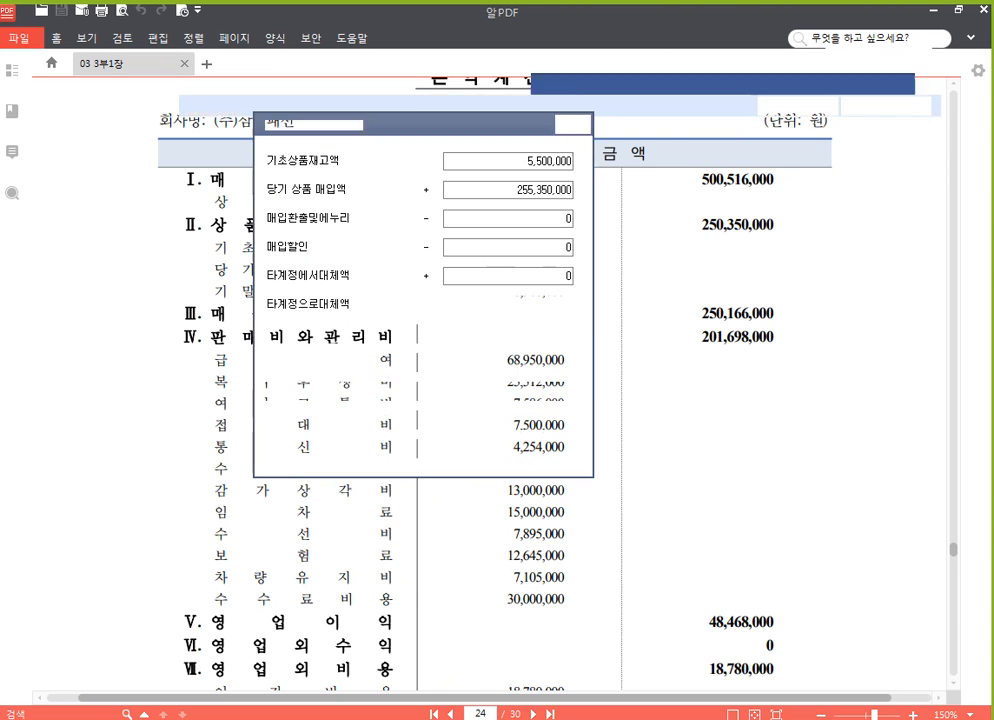
{"action": "left_click", "coordinate": [572, 126]}
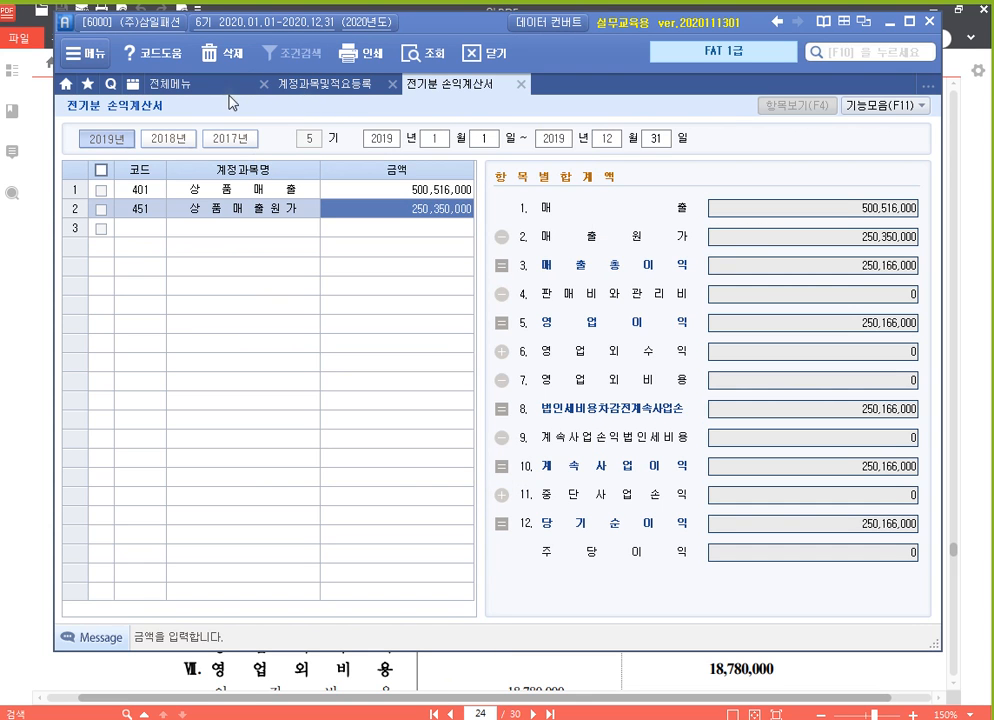
Open 전기분 재무상태표 from the full menu and check the debit amount of 상품 (code 146).
{"action": "left_click", "coordinate": [166, 85]}
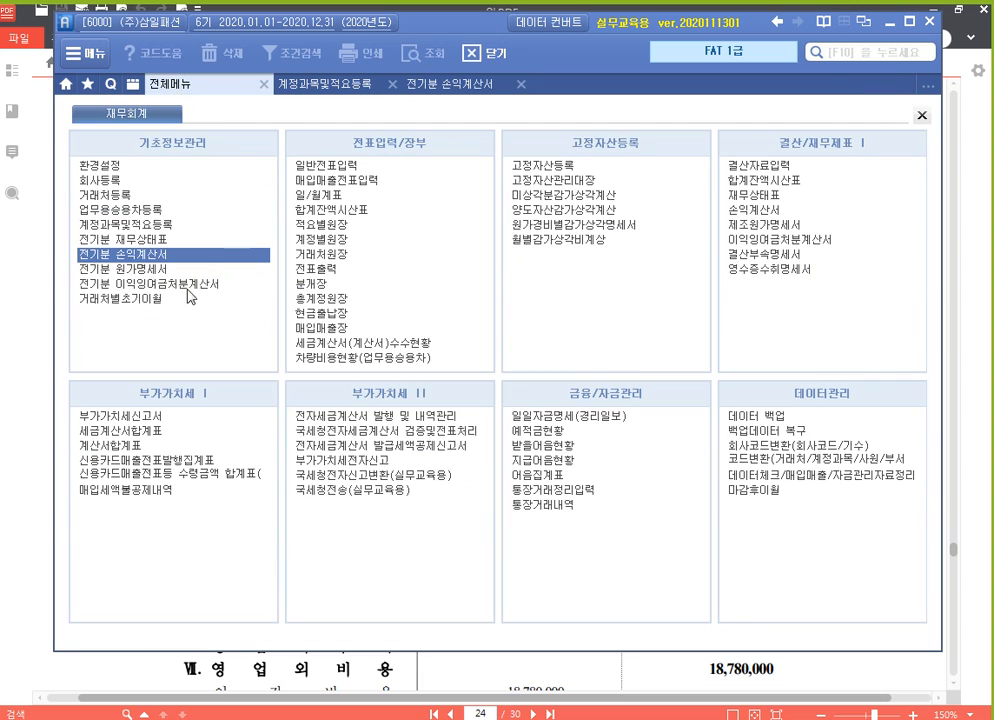
{"action": "left_click", "coordinate": [133, 240]}
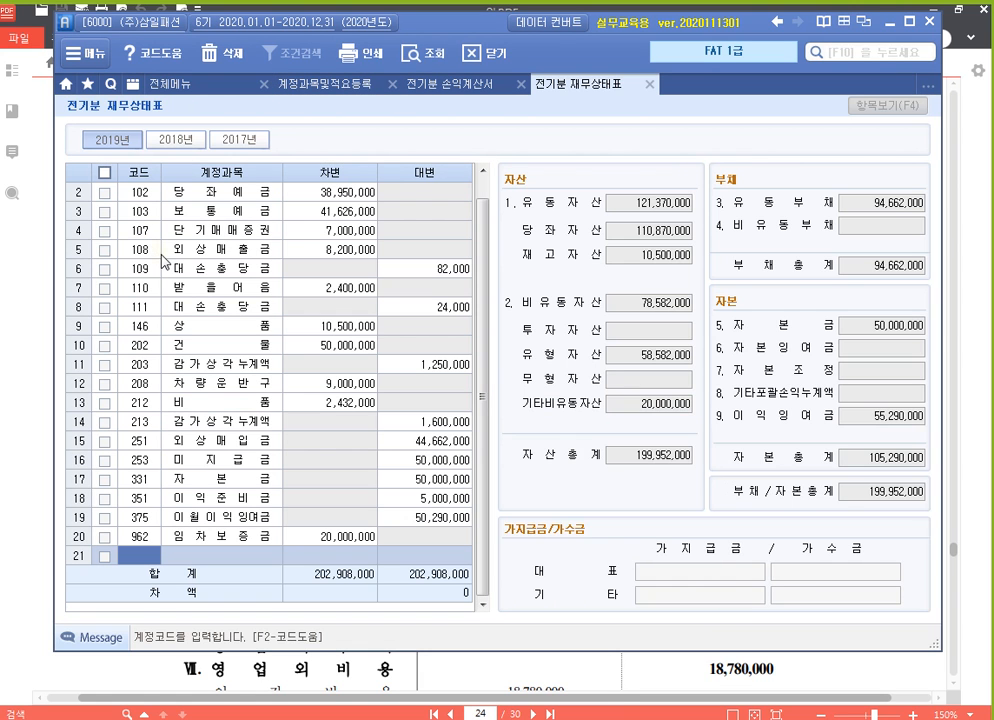
{"action": "left_click", "coordinate": [216, 328]}
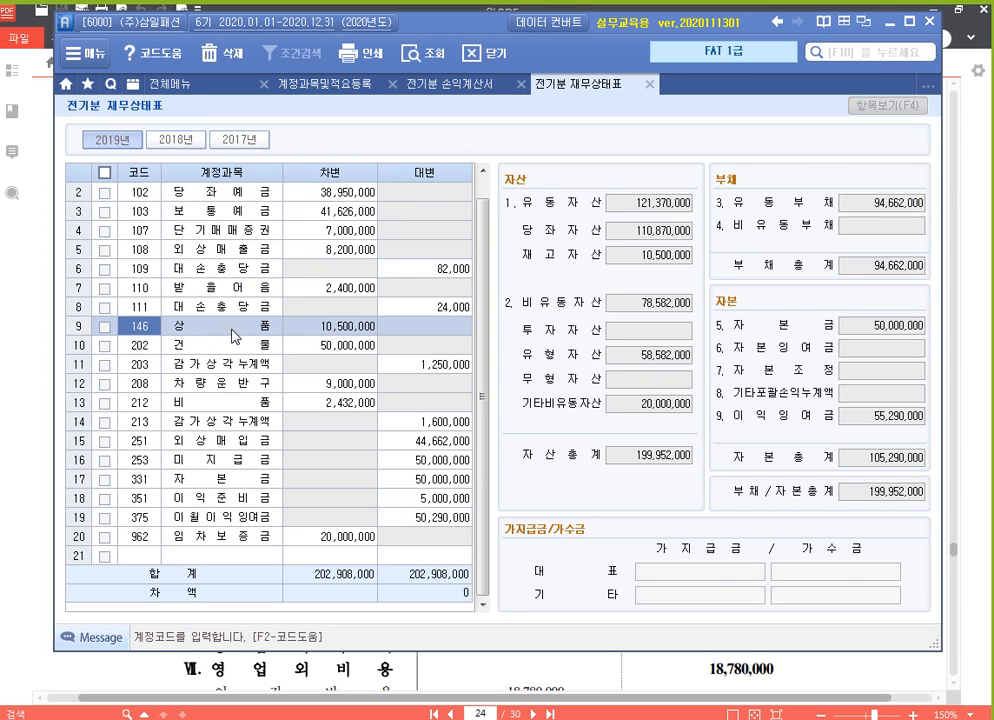
{"action": "key", "text": "Return"}
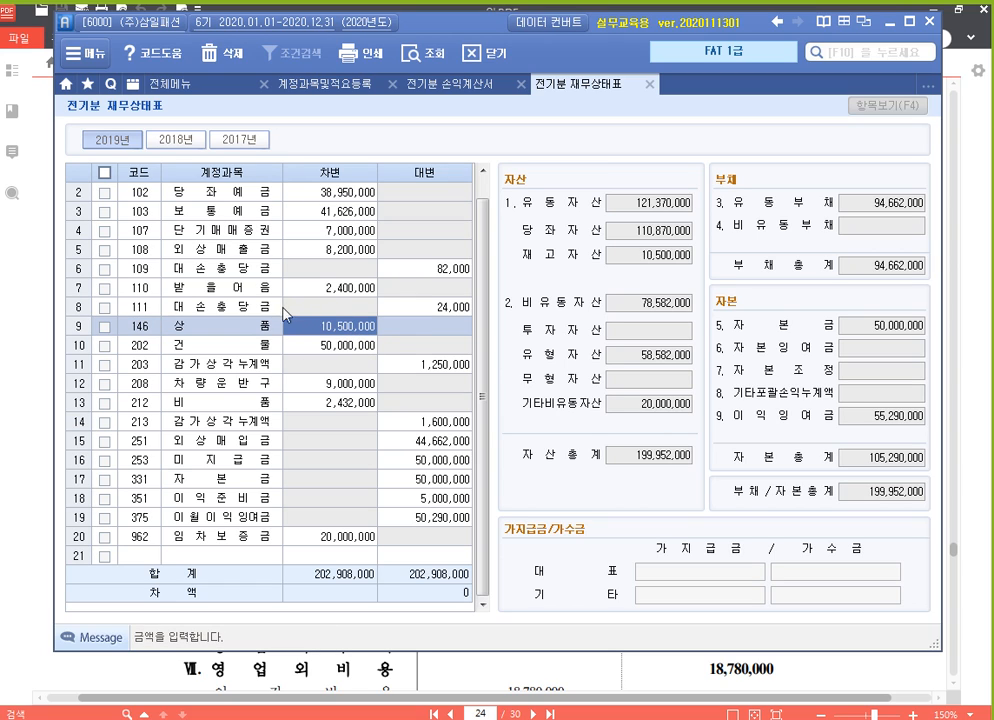
Return to 전기분 손익계산서, reopen the 상품매출원가 breakdown and check its 기말상품재고액.
{"action": "left_click", "coordinate": [440, 84]}
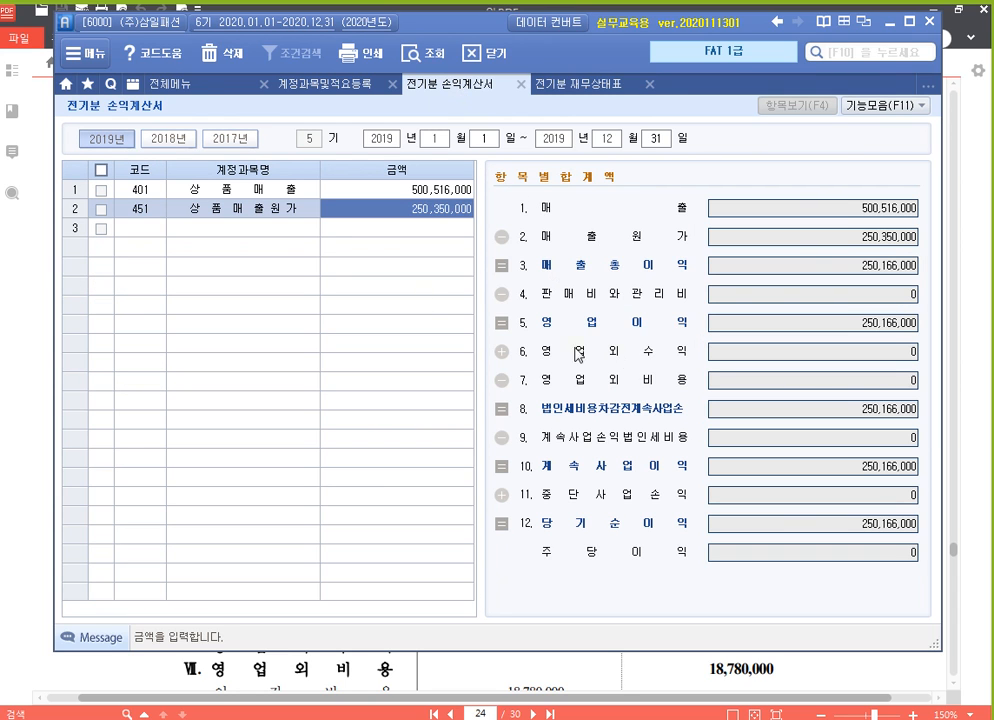
{"action": "left_click", "coordinate": [152, 212]}
{"action": "left_click", "coordinate": [373, 210]}
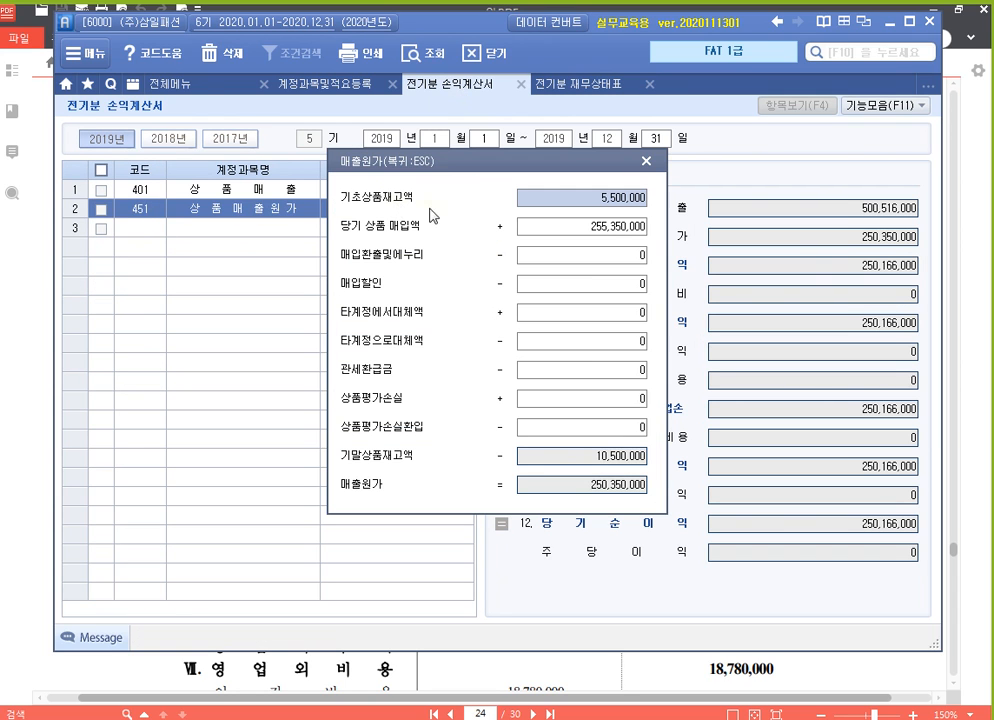
{"action": "left_click", "coordinate": [617, 456]}
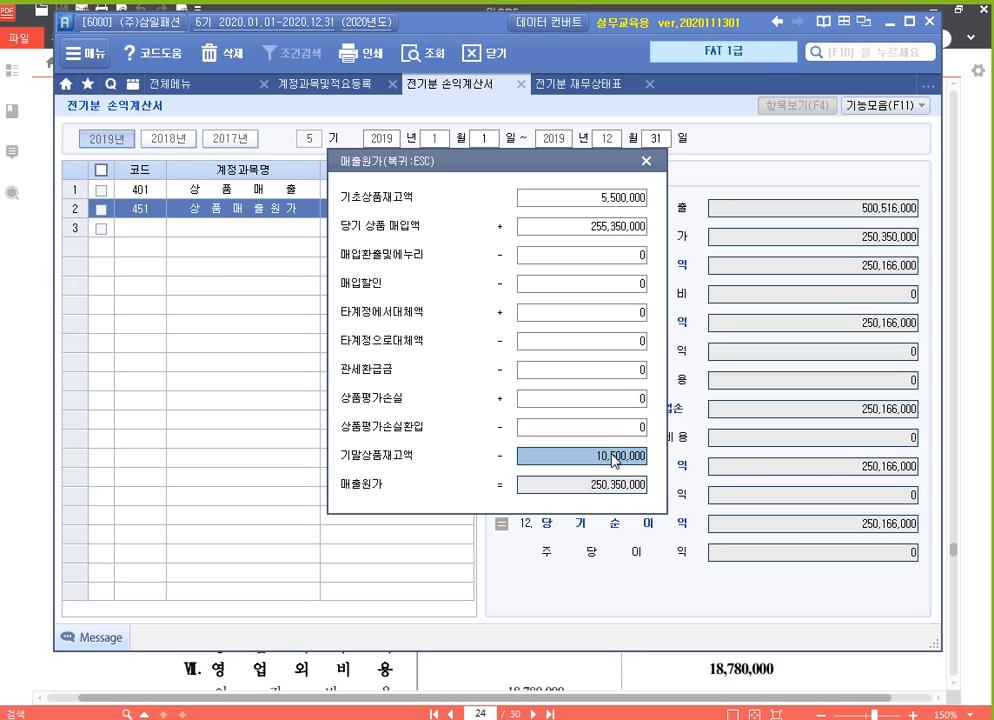
Close the 매출원가 breakdown and 전기분 손익계산서, and set the debit amount of 상품 (code 146) to 5,000,000 in 전기분 재무상태표.
{"action": "left_click", "coordinate": [646, 160]}
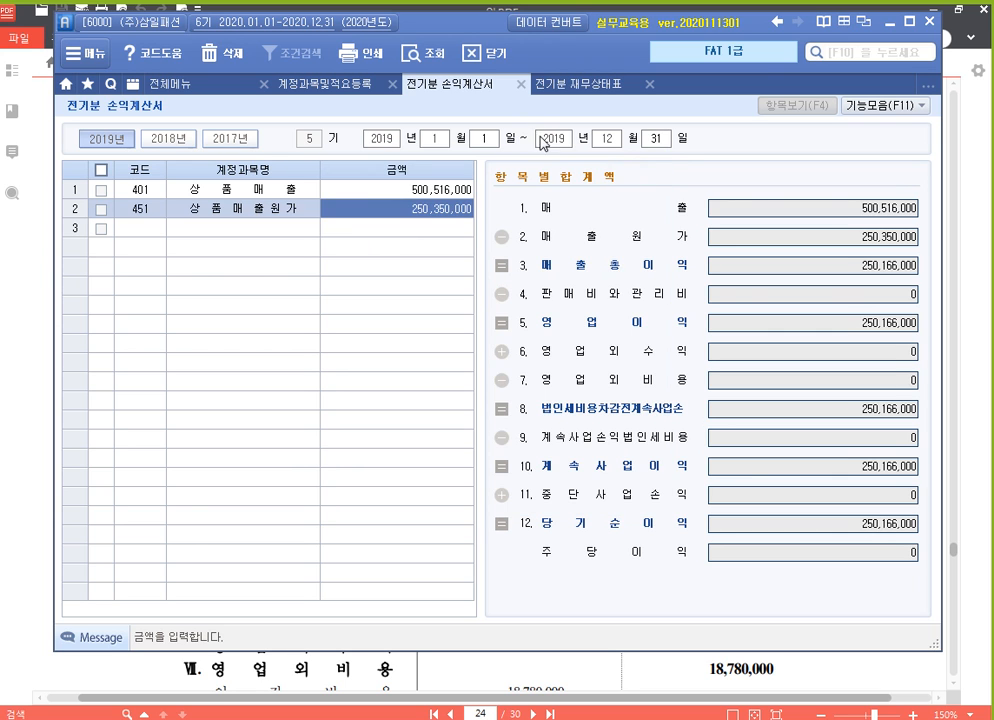
{"action": "left_click", "coordinate": [518, 86]}
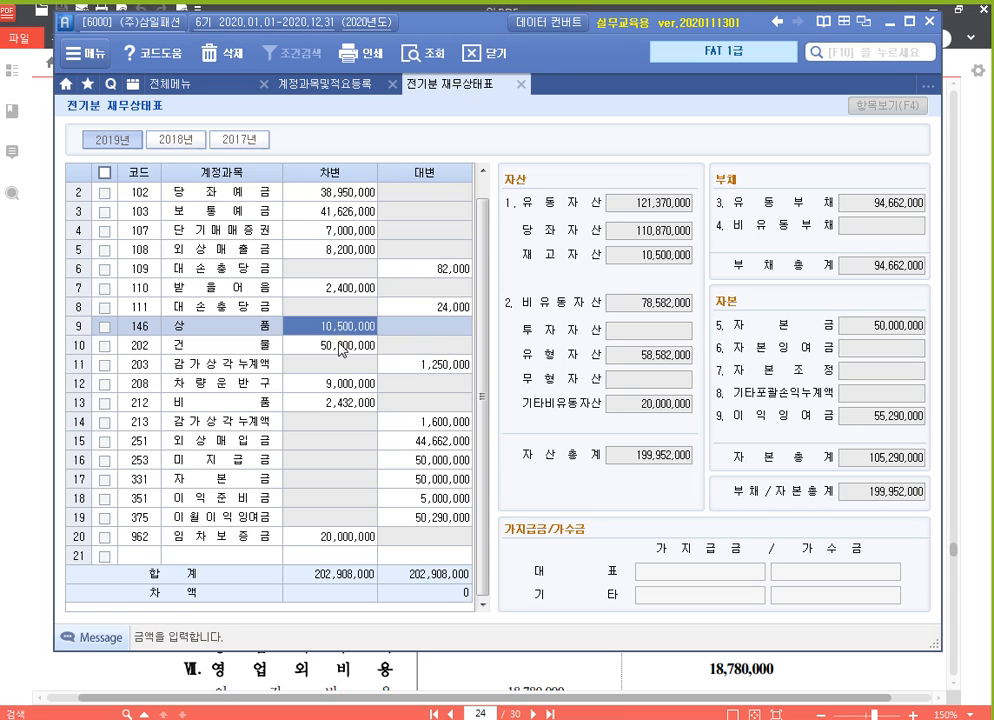
{"action": "type", "text": "5000"}
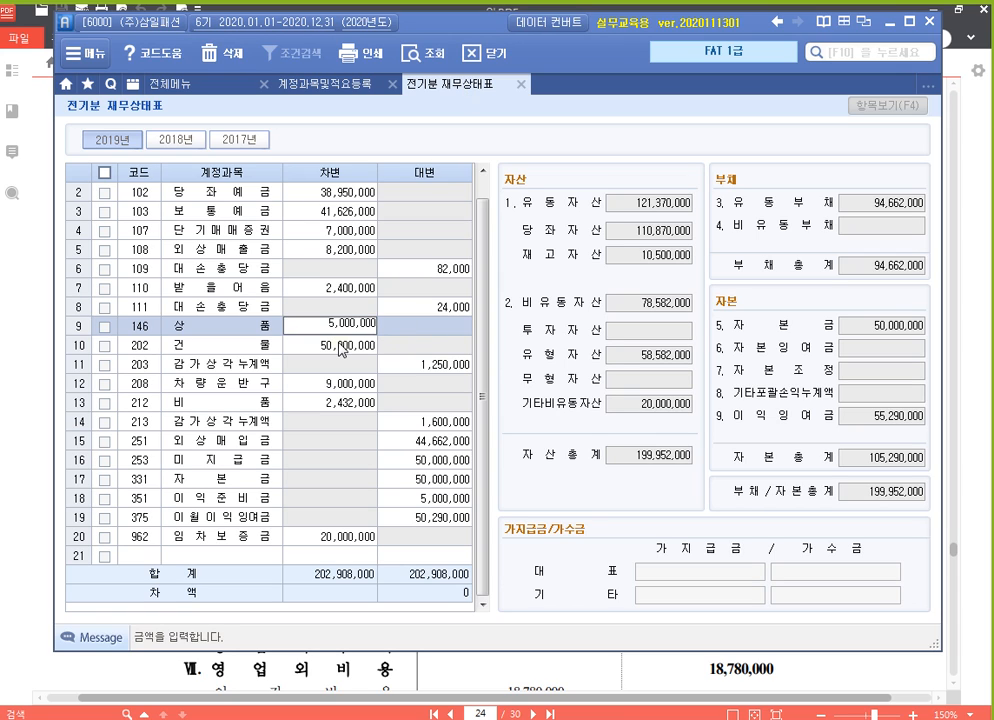
{"action": "key", "text": "Return"}
{"action": "key", "text": "Up"}
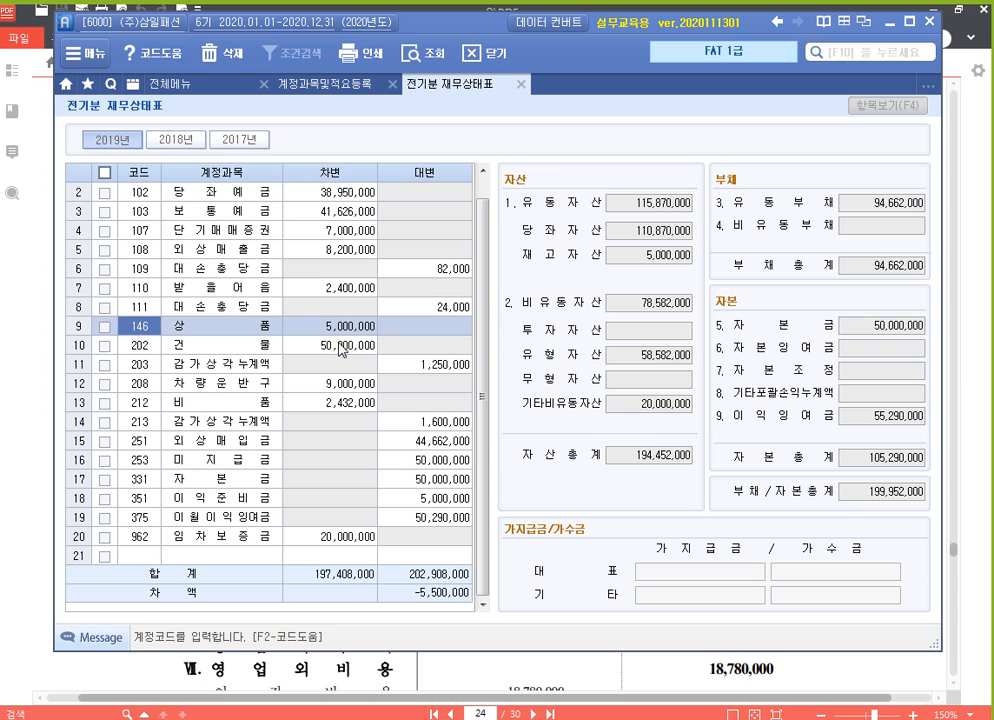
{"action": "key", "text": "Return"}
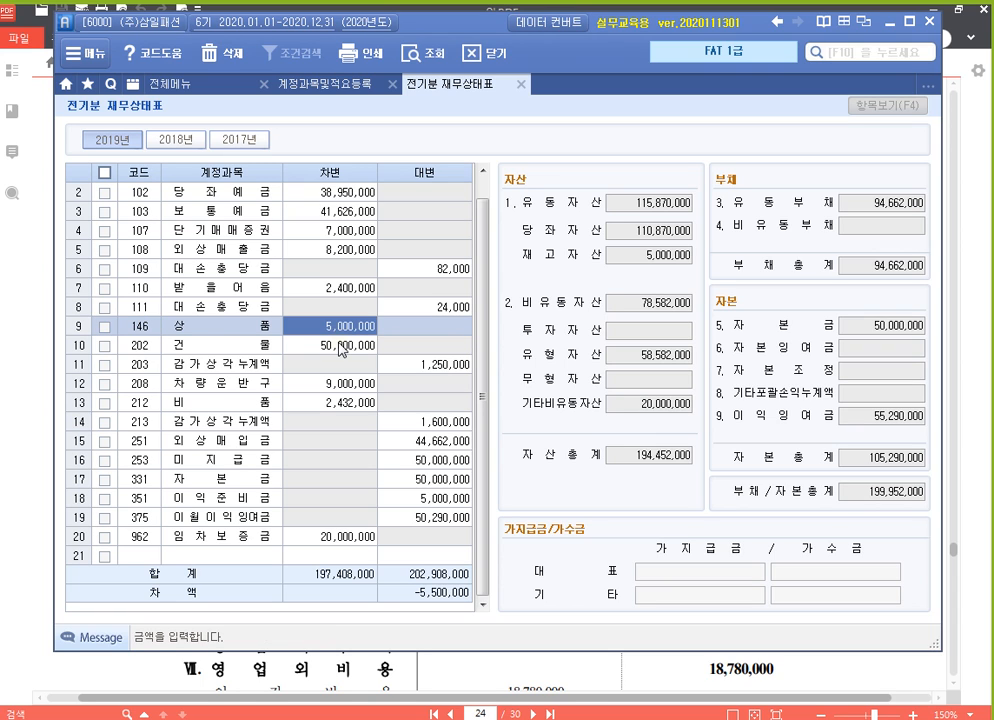
Reopen 전기분 손익계산서 from the full menu, check 기말상품재고액 in the 상품매출원가 breakdown and close the breakdown.
{"action": "left_click", "coordinate": [199, 89]}
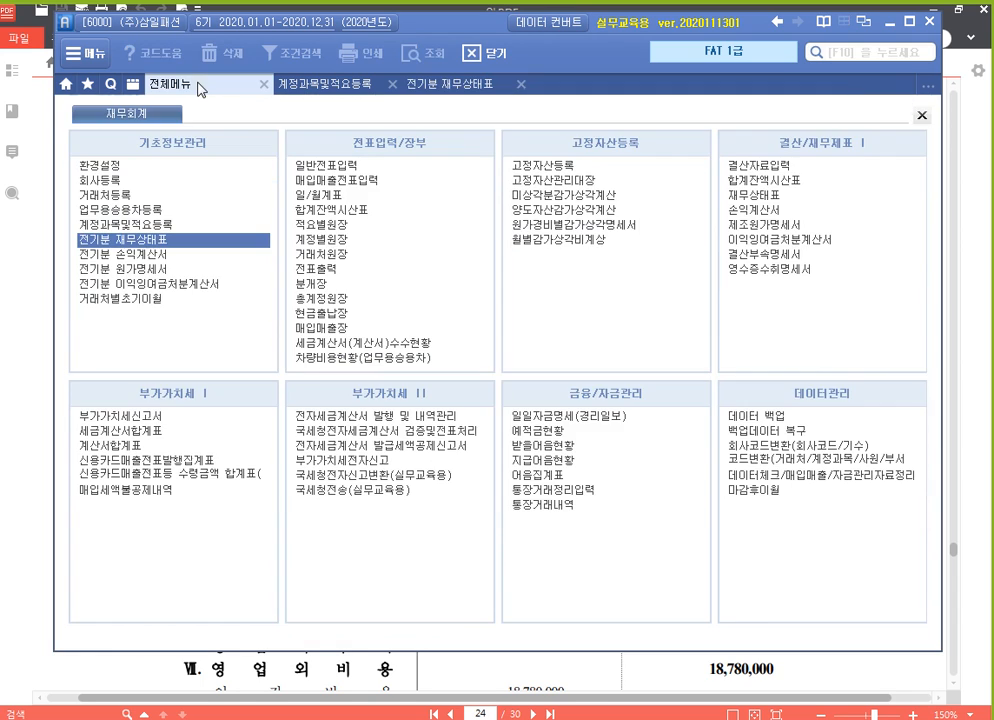
{"action": "left_click", "coordinate": [148, 263]}
{"action": "left_click", "coordinate": [426, 214]}
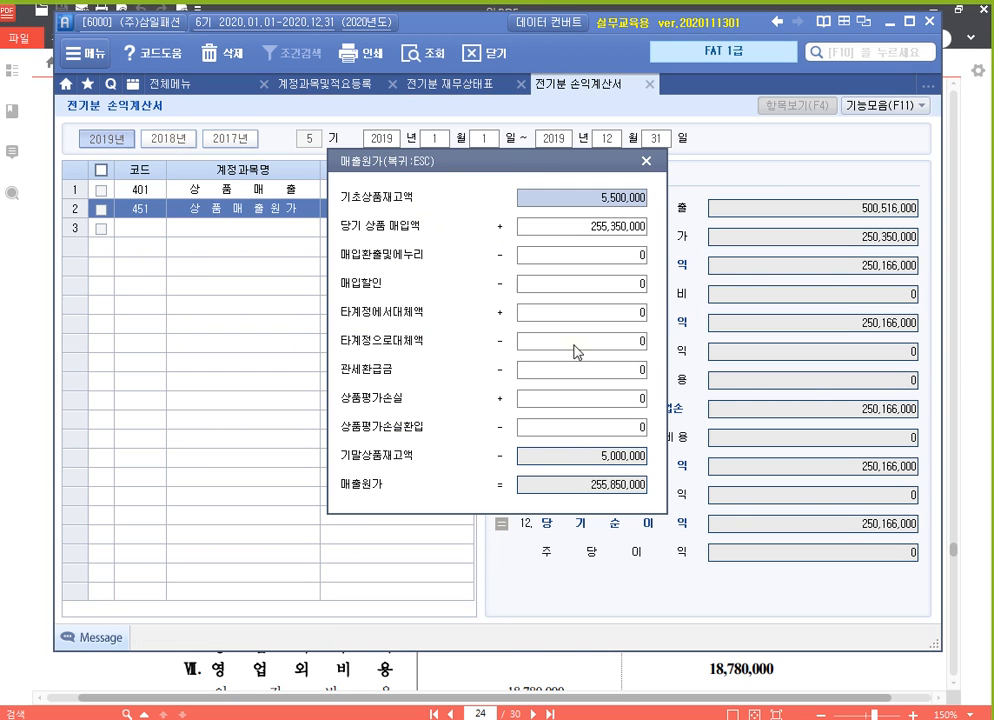
{"action": "left_click", "coordinate": [583, 456]}
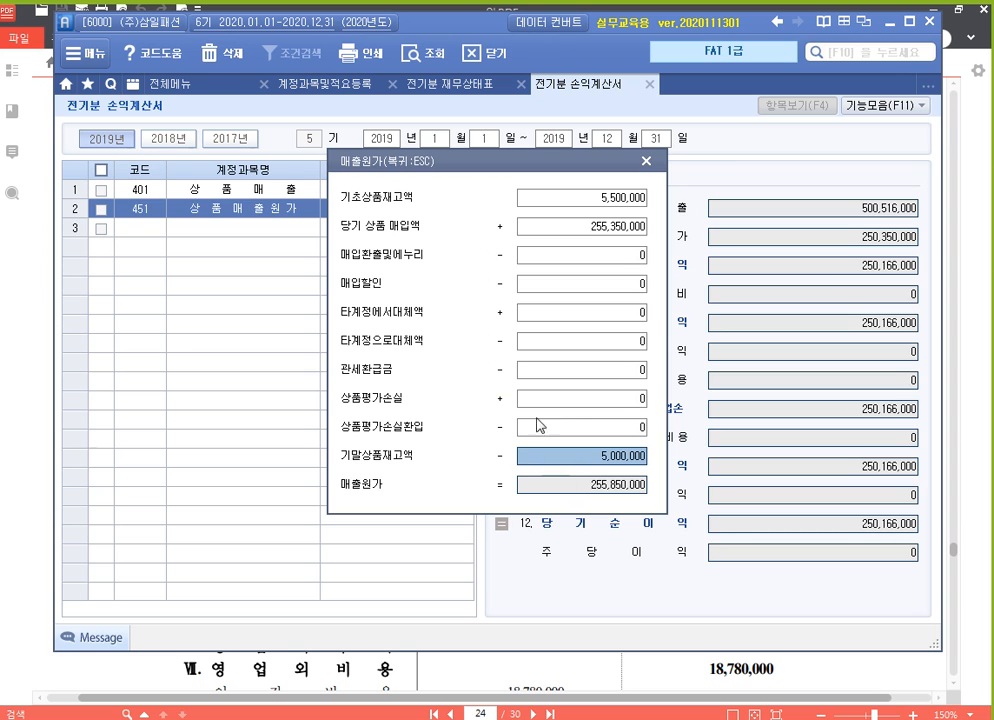
{"action": "left_click", "coordinate": [646, 161]}
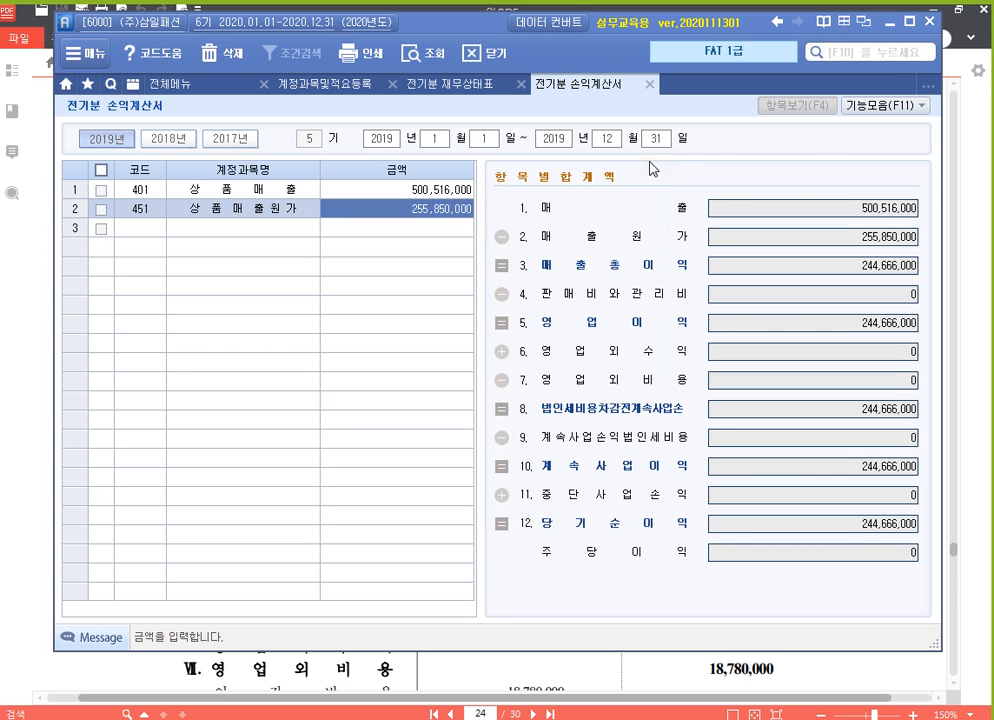
Restore the debit amount of 상품 (code 146) to 10,500,000 in 전기분 재무상태표 and close that screen.
{"action": "left_click", "coordinate": [468, 86]}
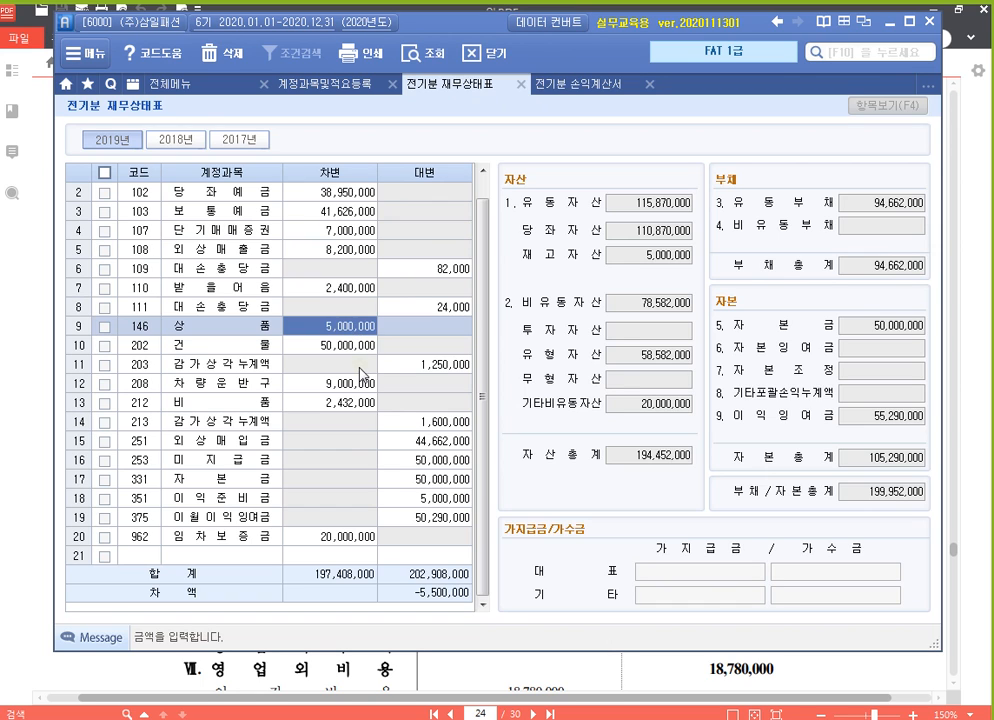
{"action": "type", "text": "10500000"}
{"action": "key", "text": "Return"}
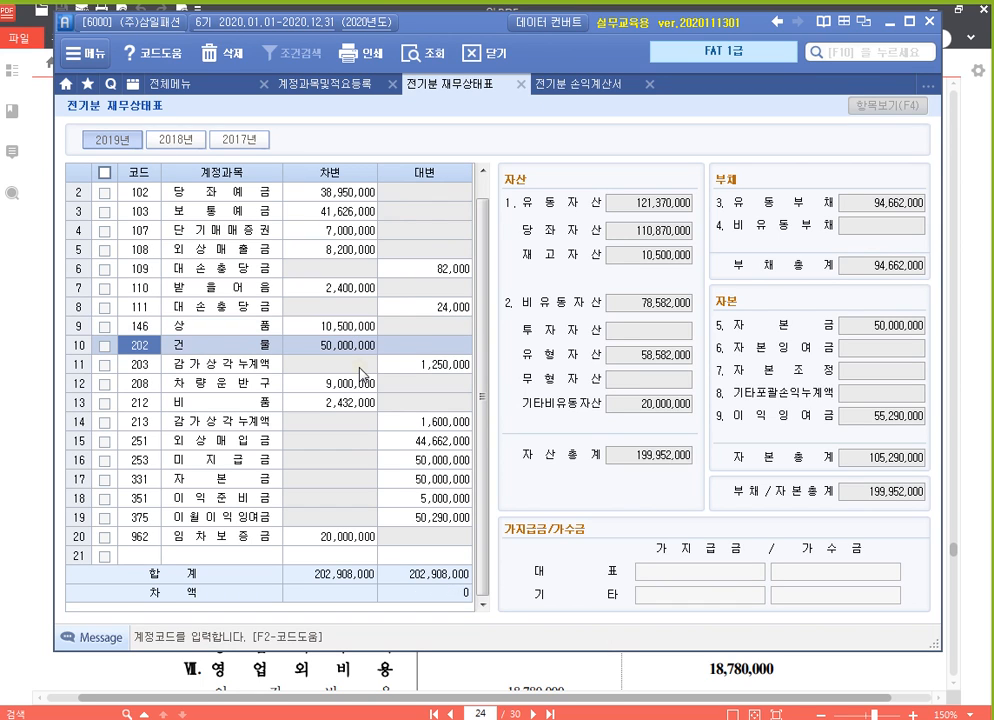
{"action": "left_click", "coordinate": [520, 84]}
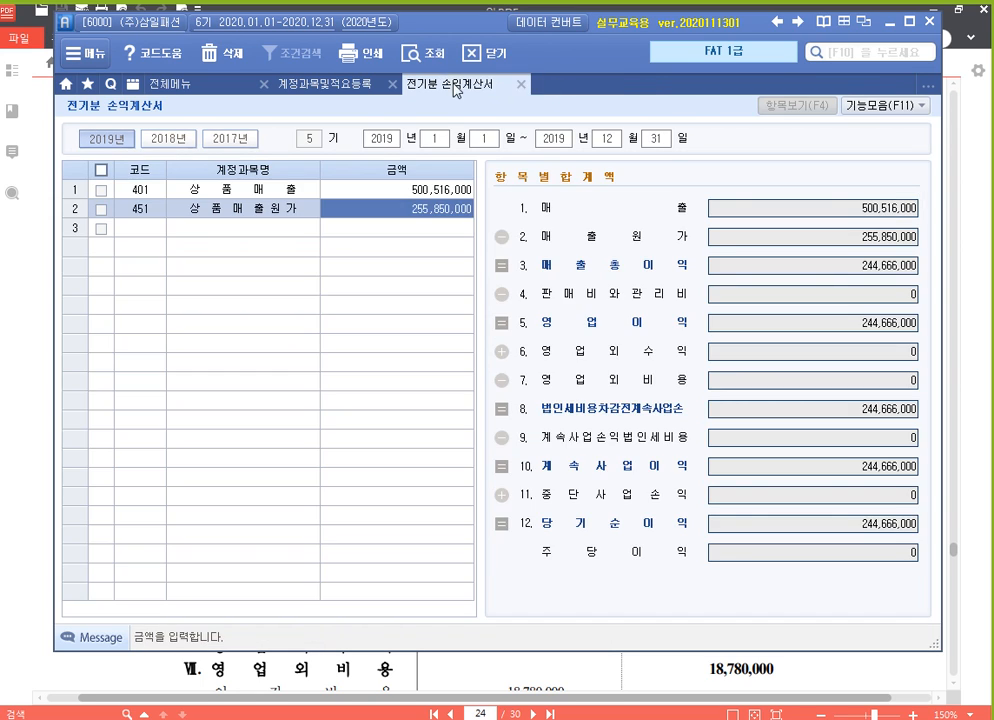
Reopen the 매출원가 breakdown of 상품매출원가 (code 451) and close it to apply the recalculated cost of sales.
{"action": "left_click", "coordinate": [118, 212]}
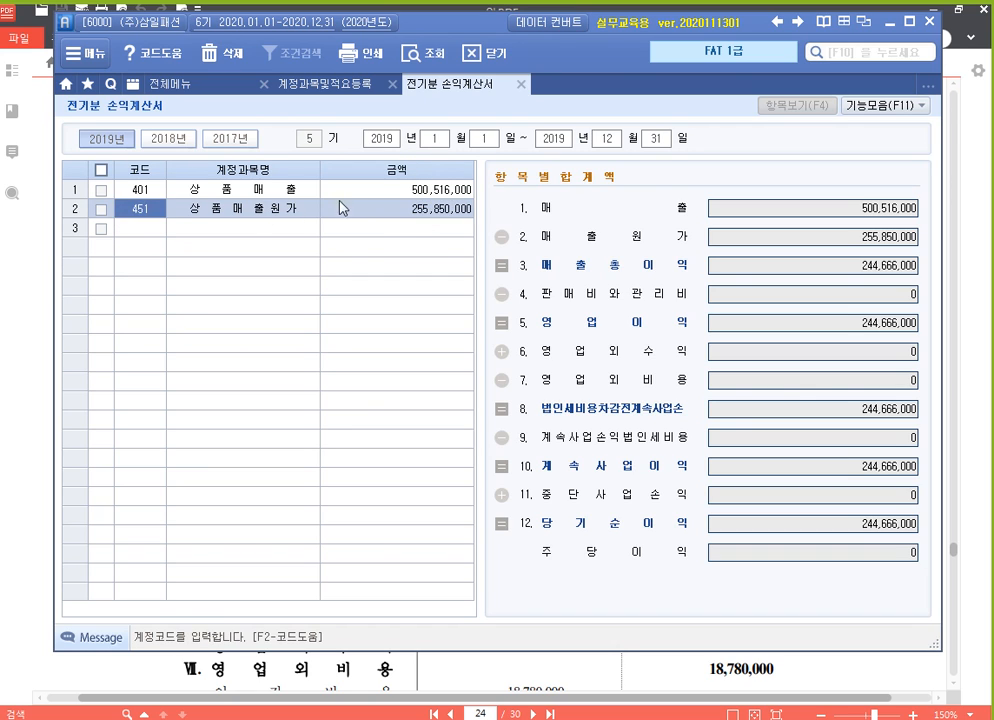
{"action": "left_click", "coordinate": [399, 211]}
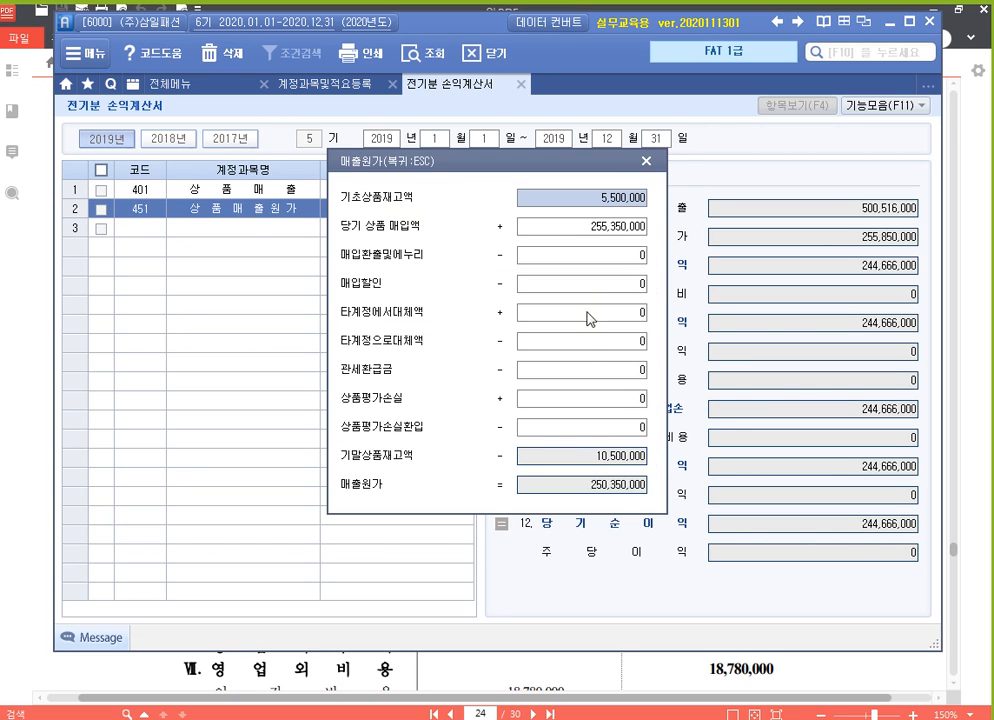
{"action": "left_click", "coordinate": [647, 165]}
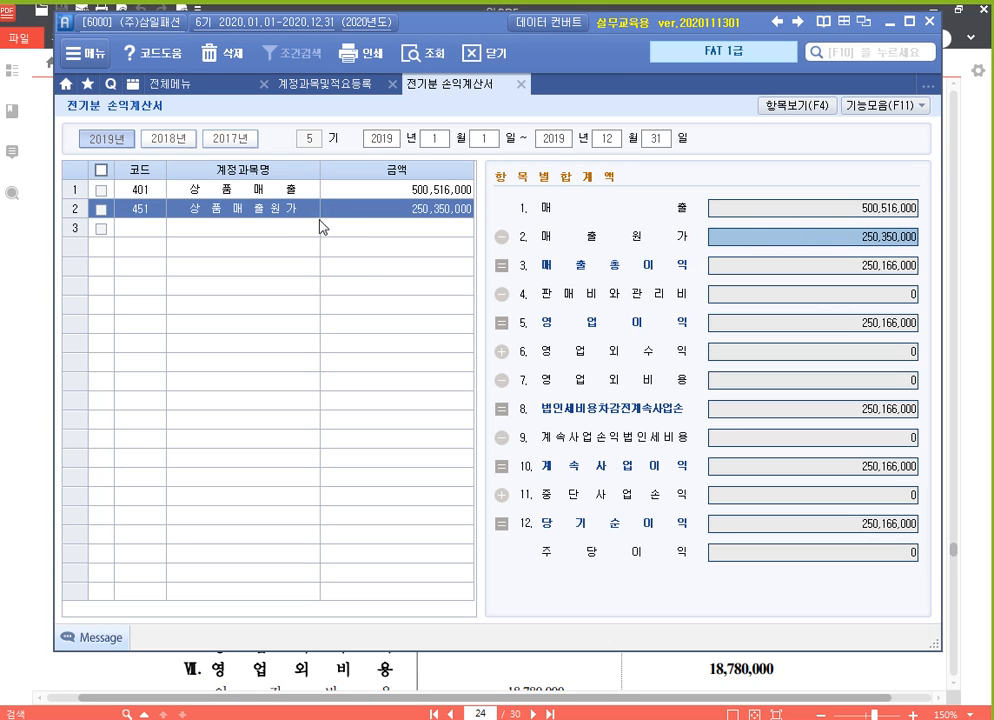
Reopen the 매출원가 breakdown from the 상품매출원가 row twice to review its entries, closing it each time.
{"action": "left_click", "coordinate": [404, 214]}
{"action": "left_click", "coordinate": [140, 212]}
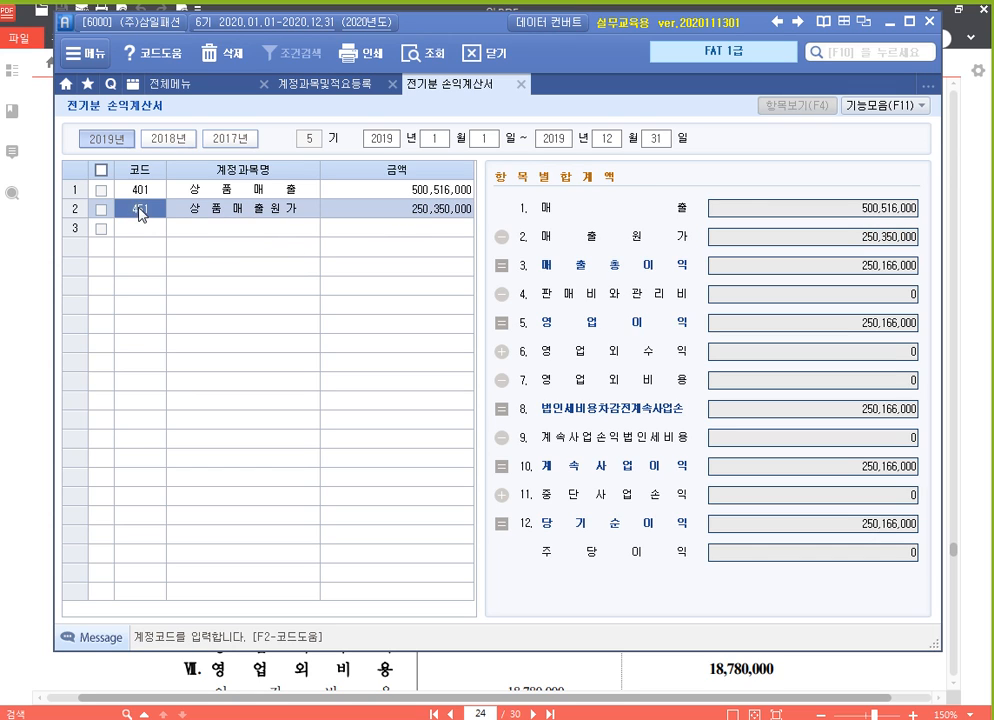
{"action": "left_click", "coordinate": [445, 214]}
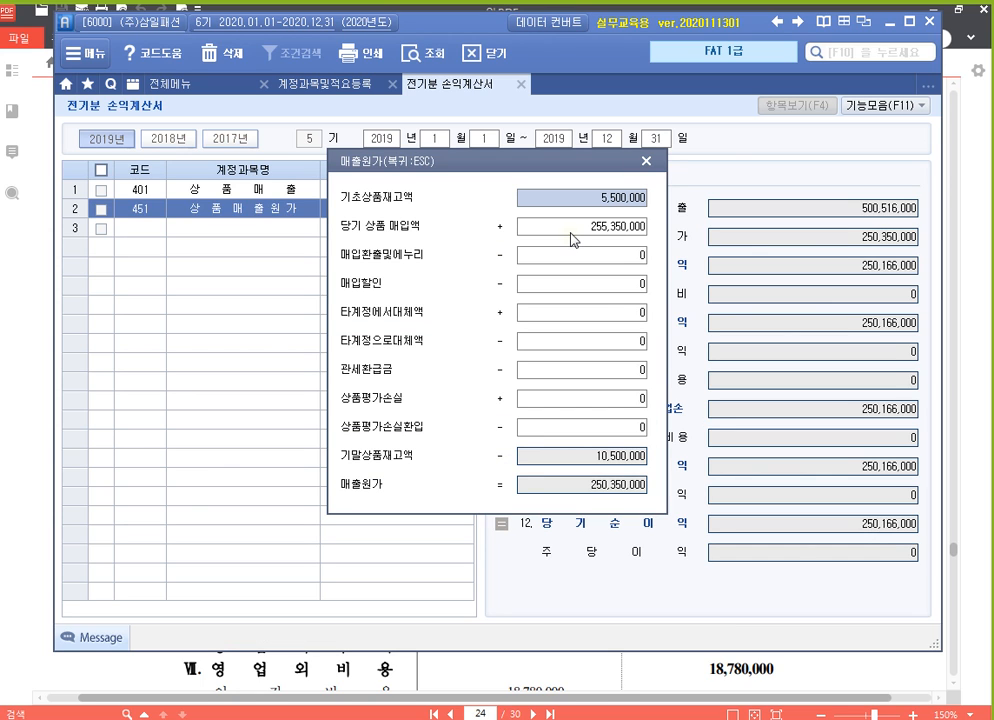
{"action": "left_click", "coordinate": [646, 162]}
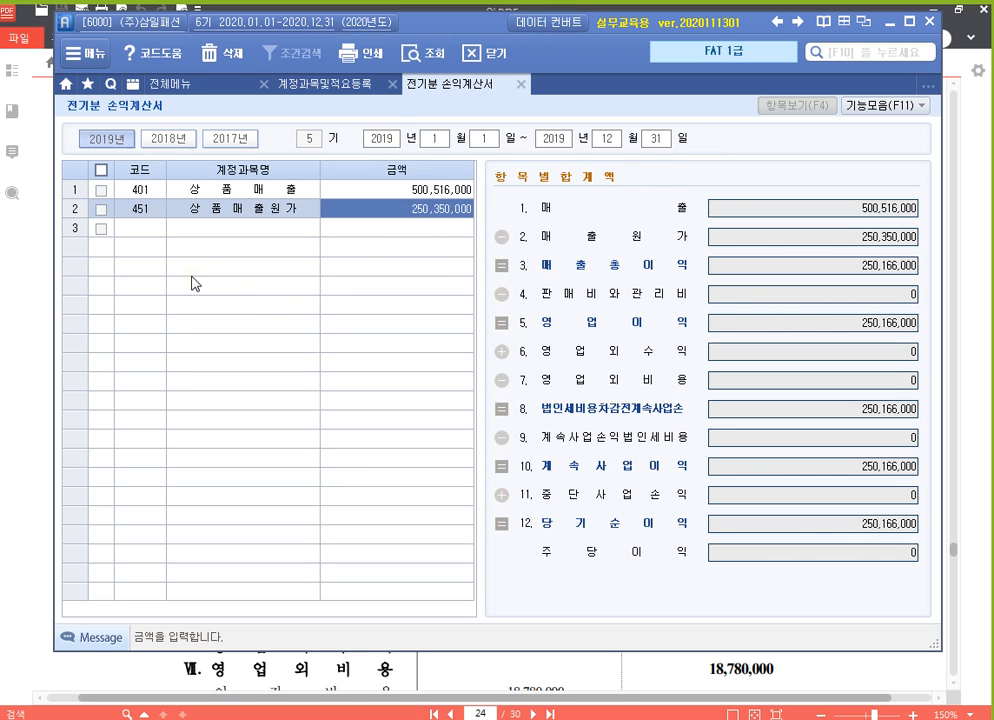
{"action": "left_click", "coordinate": [142, 210]}
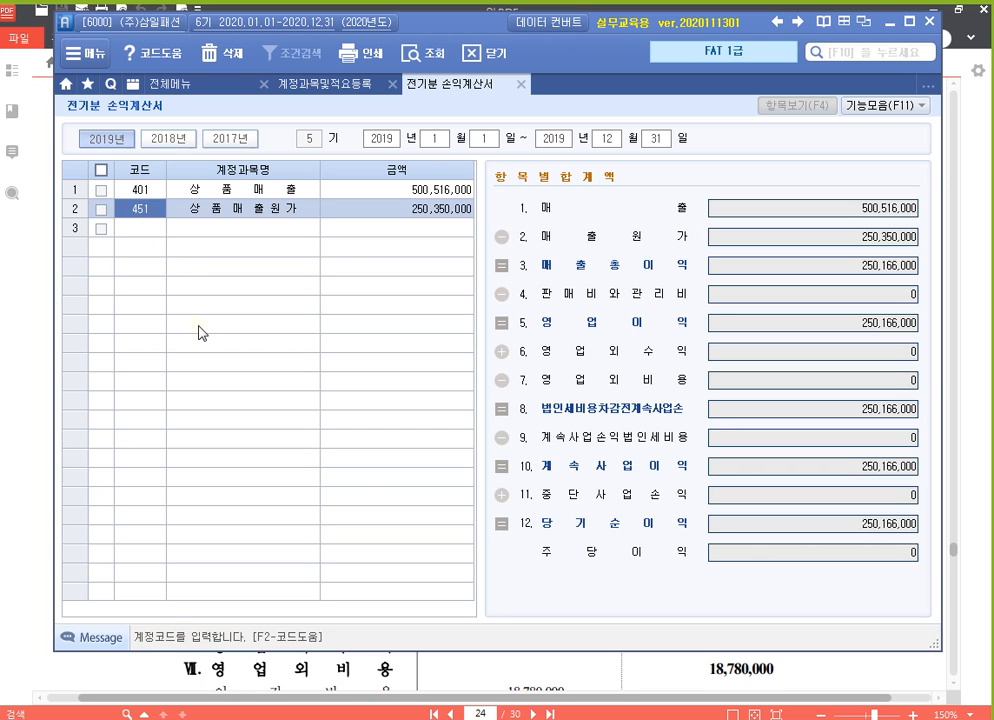
{"action": "key", "text": "Return"}
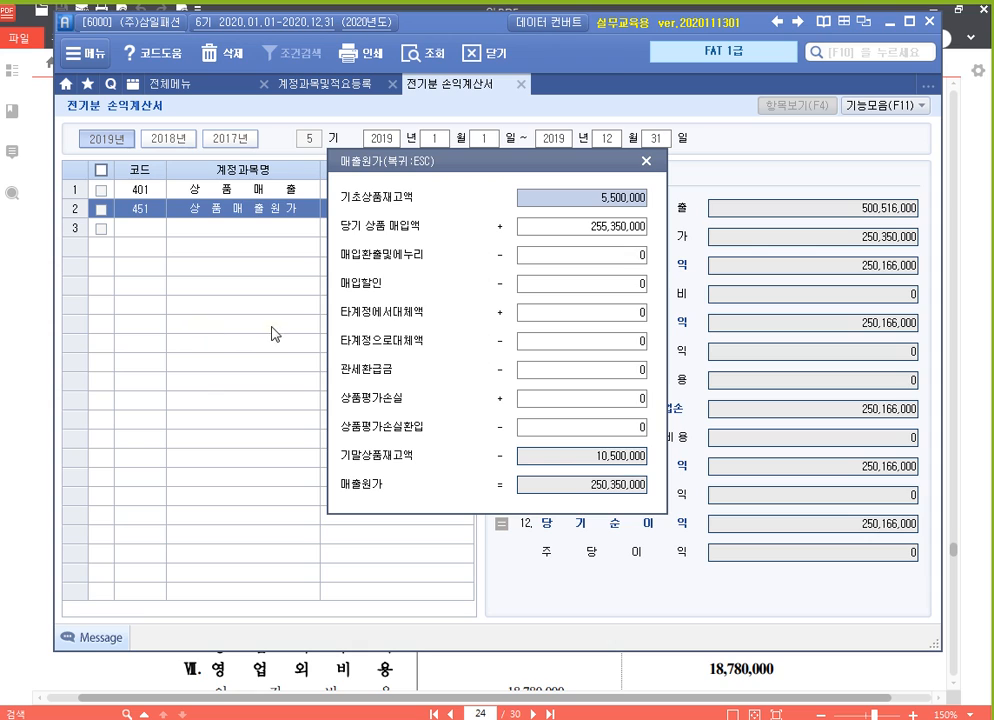
{"action": "left_click", "coordinate": [647, 162]}
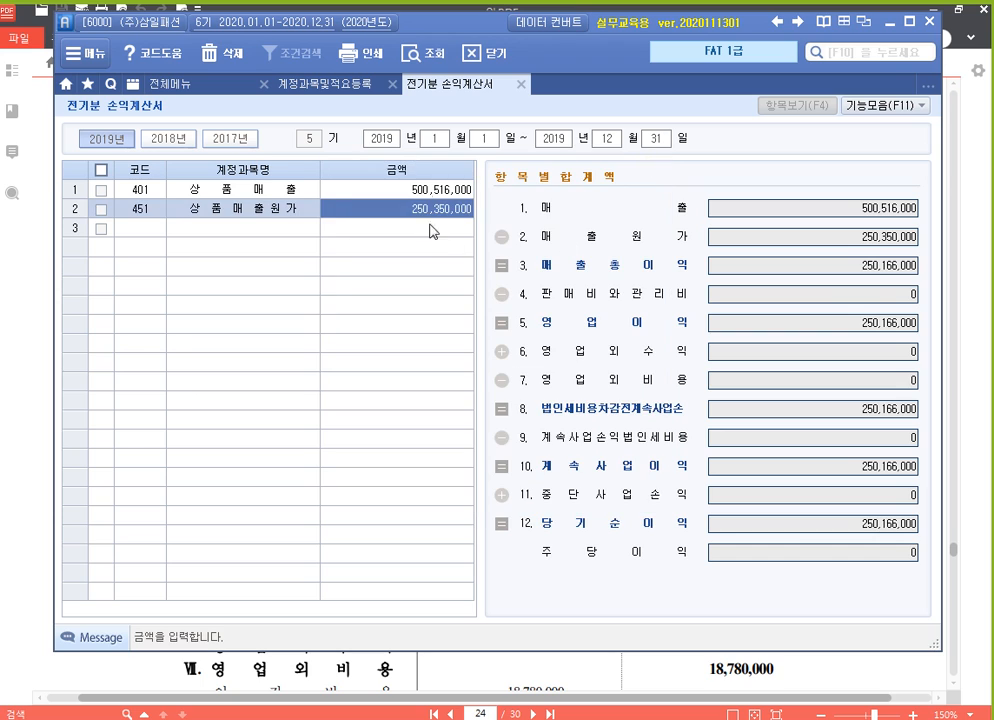
Check the 매출총이익 amount in the 항목별 합계액 summary.
{"action": "left_click", "coordinate": [155, 211]}
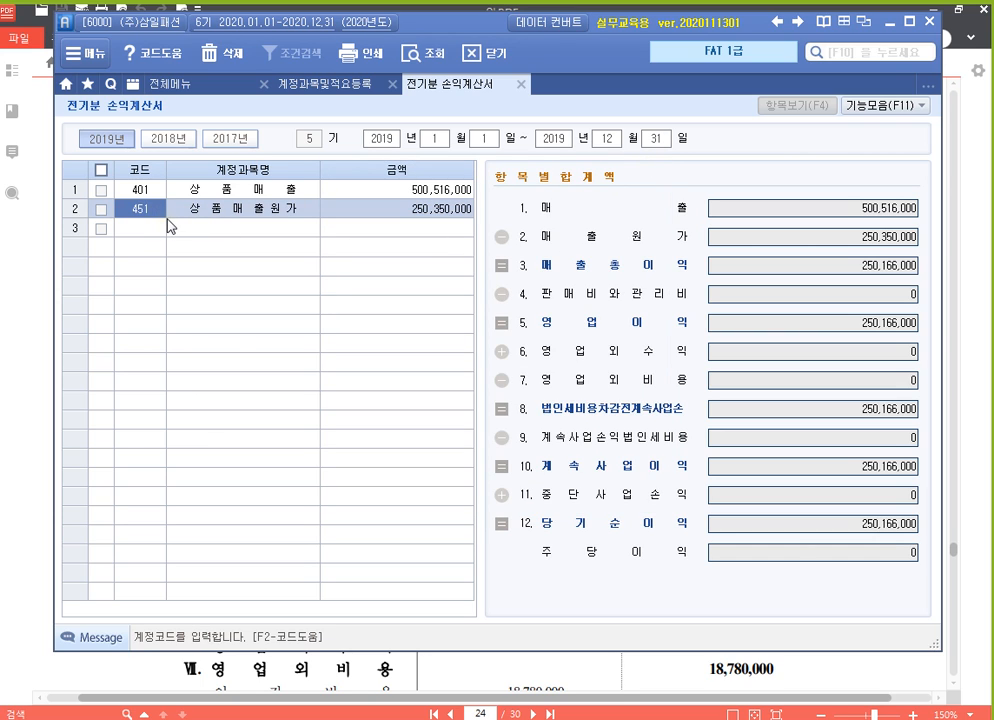
{"action": "left_click", "coordinate": [162, 230]}
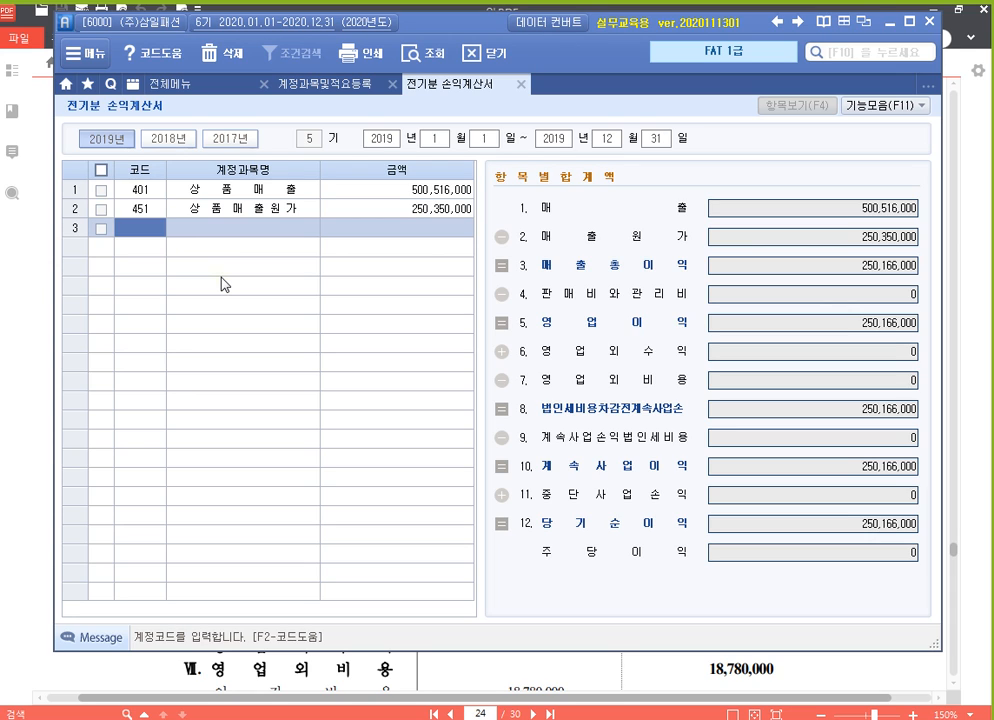
{"action": "left_click", "coordinate": [851, 268]}
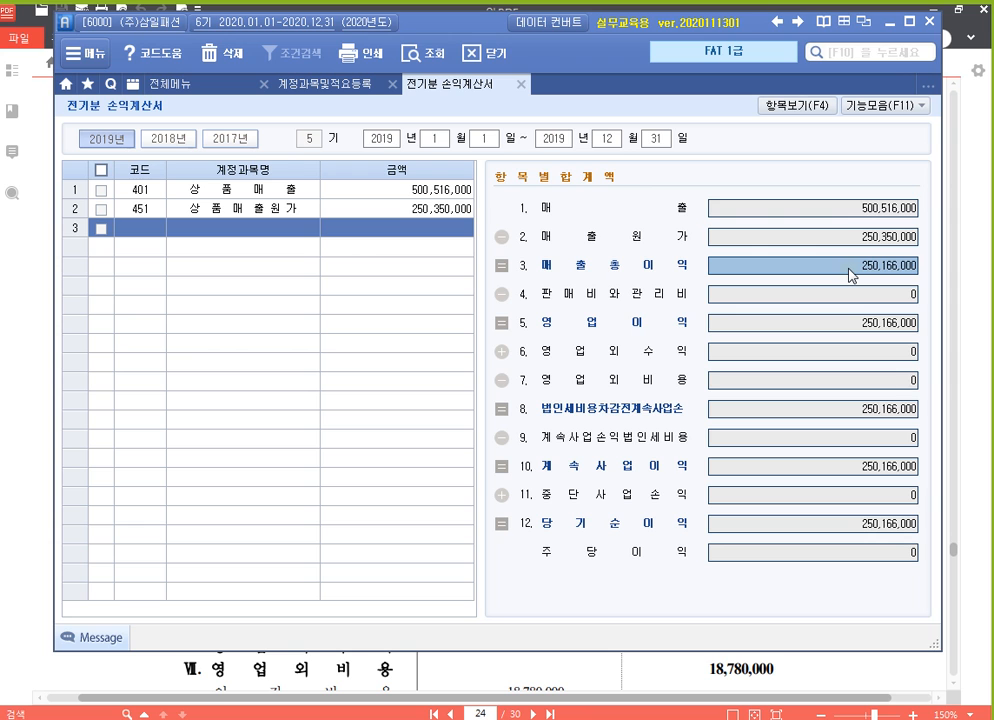
Switch to 알PDF and examine the 판매비와관리비 accounts, their amounts and the 영업이익 row, outlining them temporarily with red rectangles.
{"action": "left_click", "coordinate": [630, 657]}
{"action": "scroll", "coordinate": [314, 414], "scroll_direction": "down", "scroll_amount": 2}
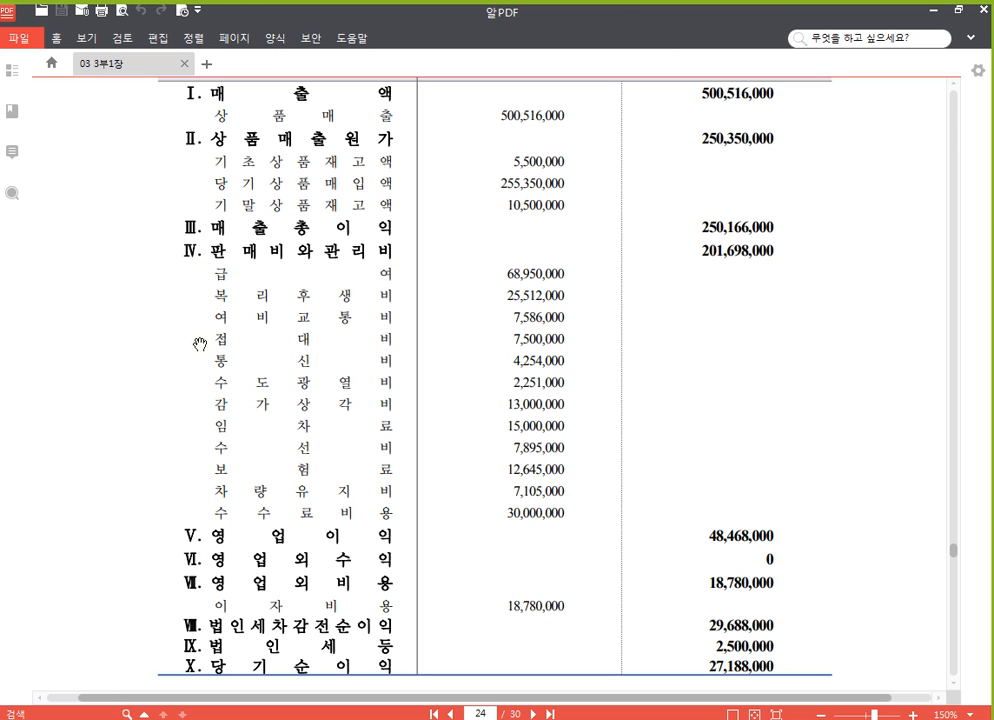
{"action": "key", "text": "F12"}
{"action": "mouse_move", "coordinate": [201, 264]}
{"action": "left_mouse_down"}
{"action": "mouse_move", "coordinate": [388, 522]}
{"action": "mouse_move", "coordinate": [406, 527]}
{"action": "left_mouse_up"}
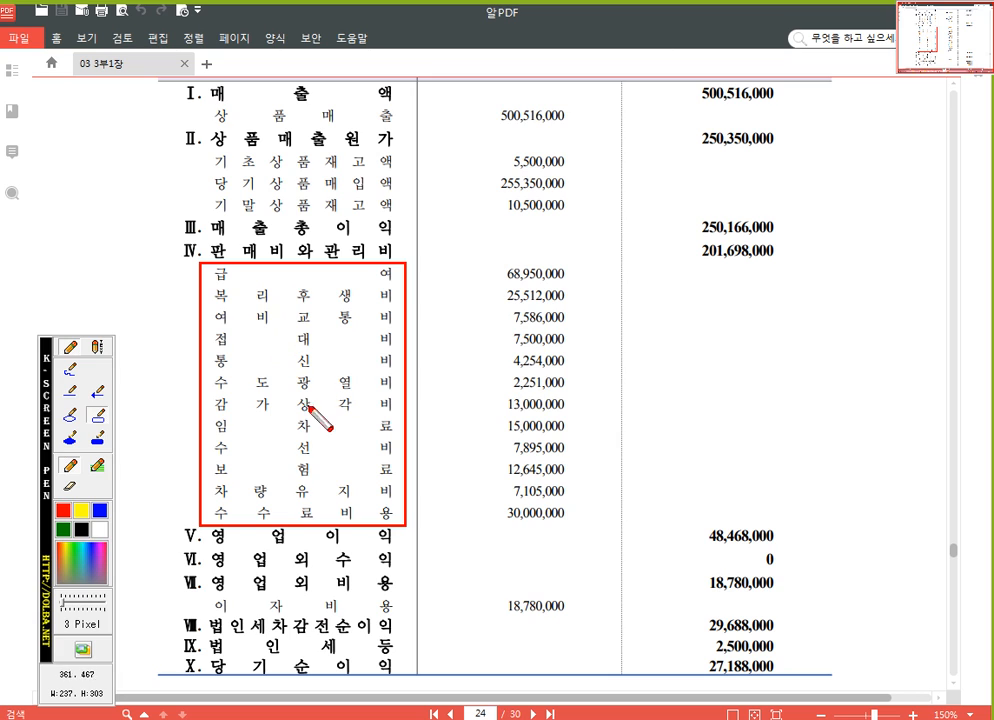
{"action": "left_click_drag", "start_coordinate": [447, 261], "coordinate": [583, 525]}
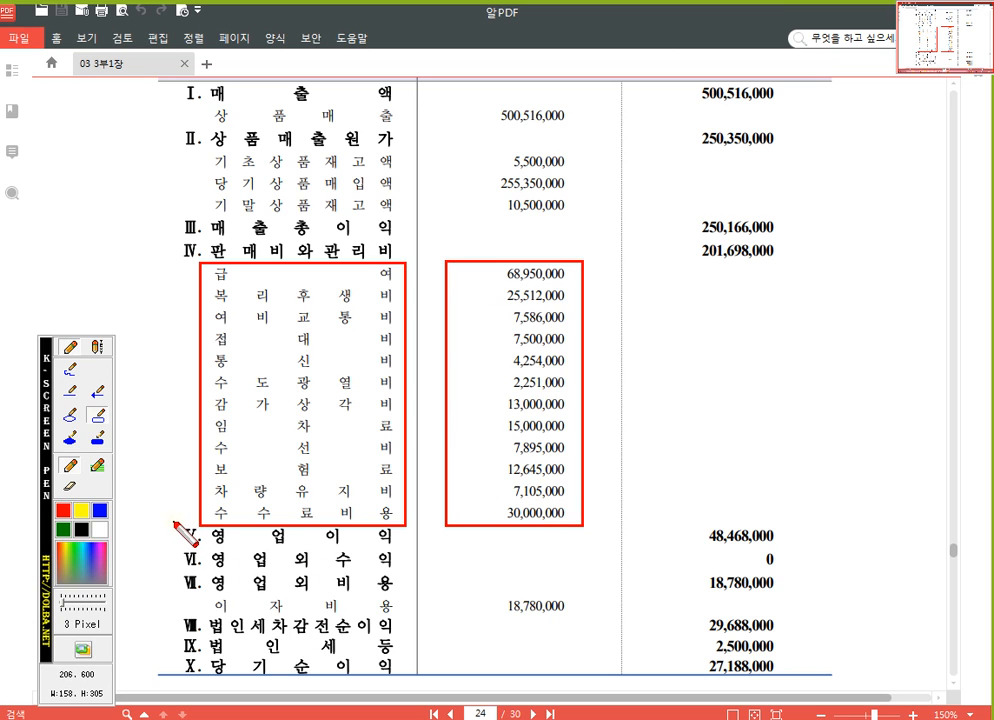
{"action": "left_click_drag", "start_coordinate": [178, 523], "coordinate": [789, 551]}
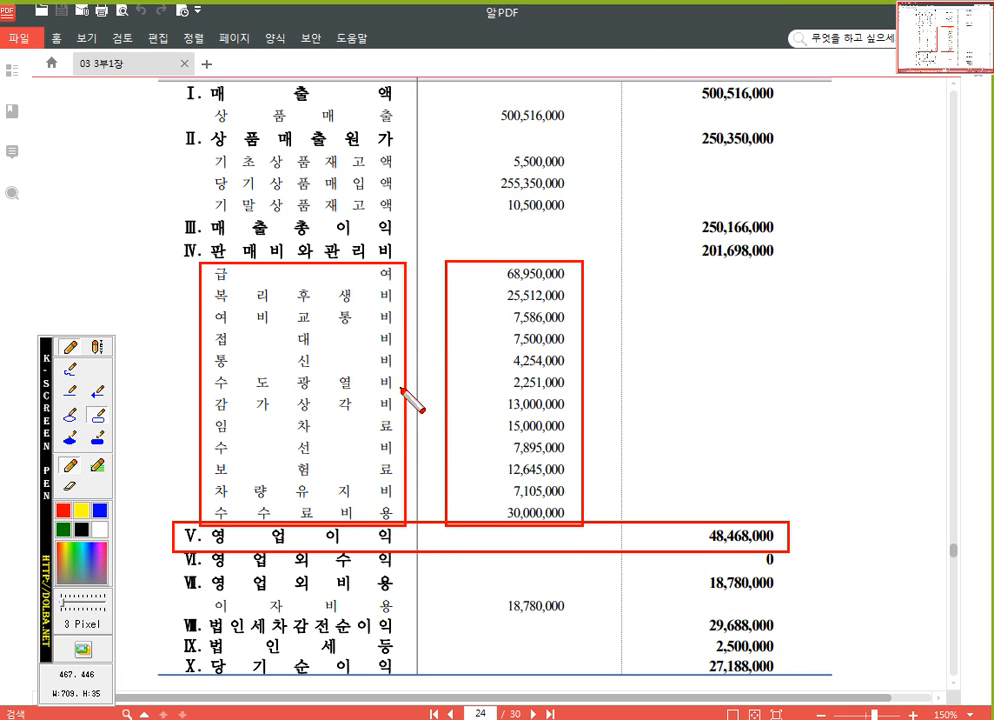
{"action": "key", "text": "Escape"}
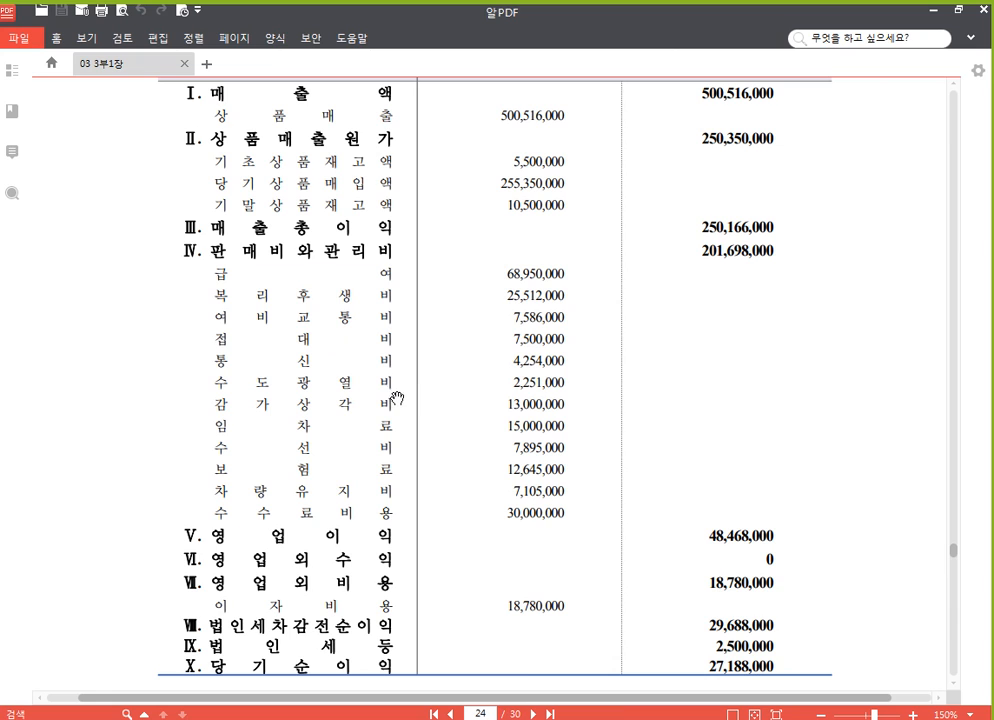
Return to 전기분 손익계산서 and add 급여 (code 801) with an amount of 68,950,000 on the first empty row.
{"action": "left_click", "coordinate": [515, 710]}
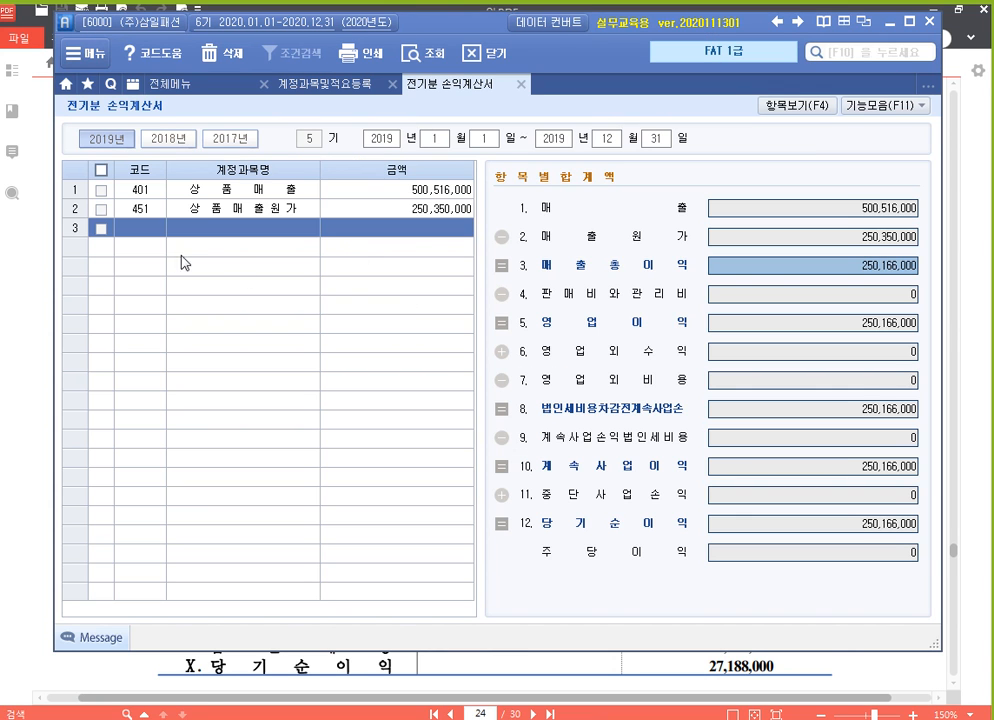
{"action": "left_click", "coordinate": [146, 229]}
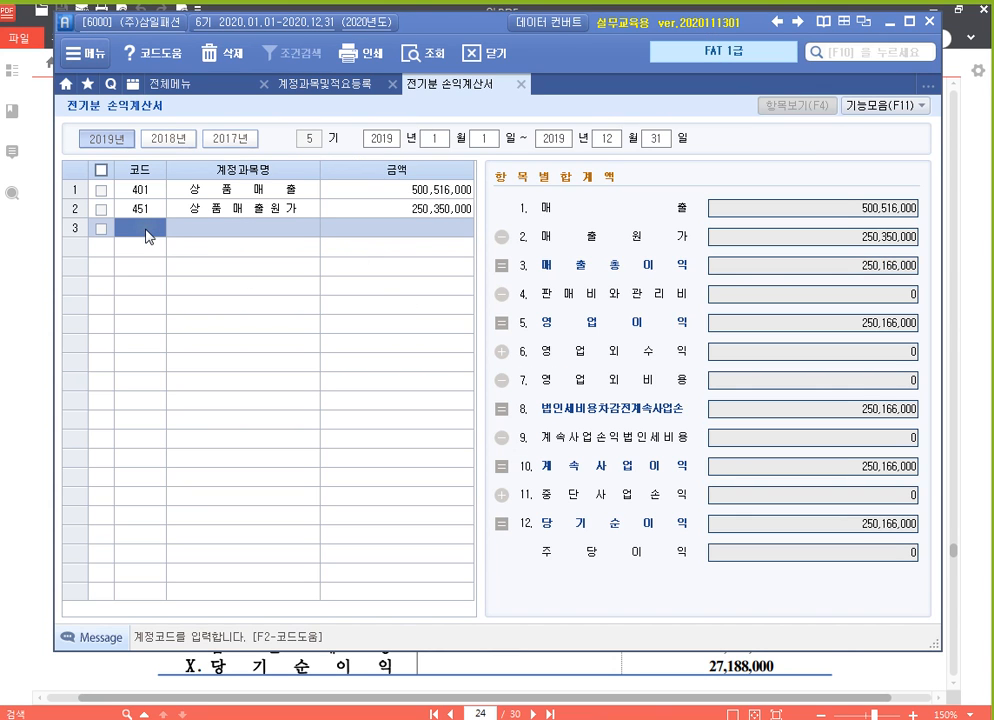
{"action": "type", "text": "801"}
{"action": "key", "text": "Return"}
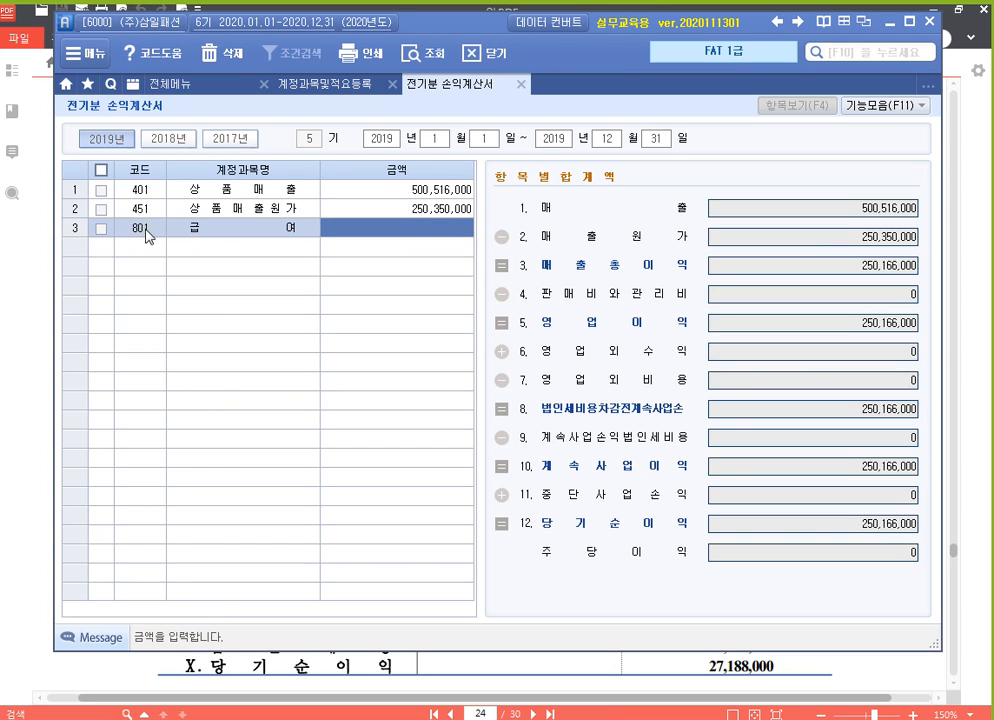
{"action": "type", "text": "50,000"}
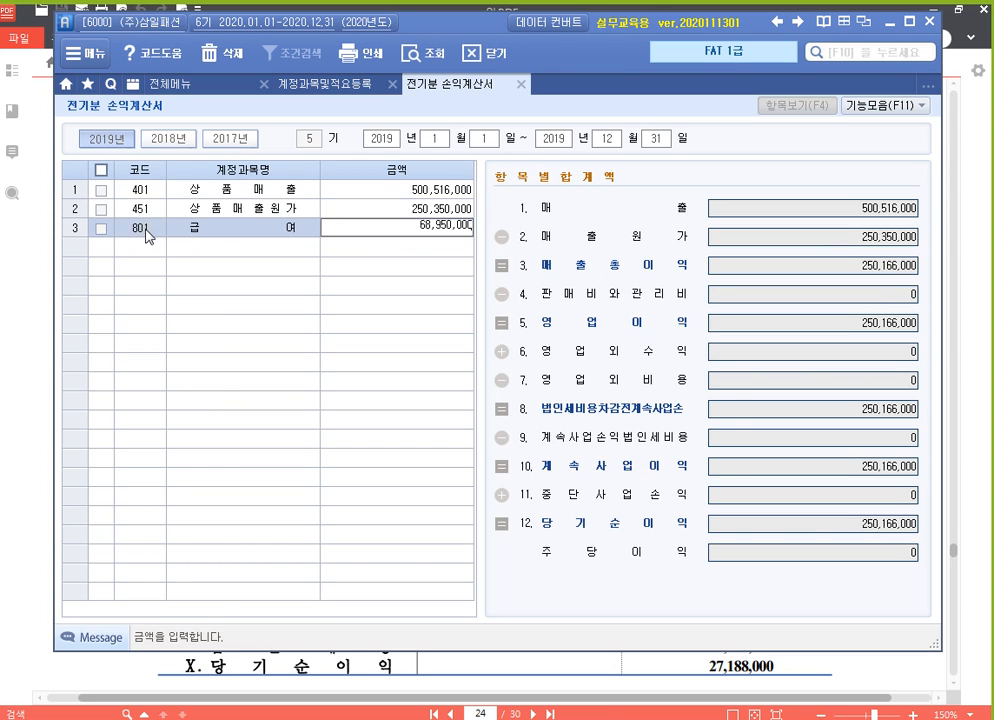
{"action": "key", "text": "Return"}
Add 복리후생비 (code 811) with an amount of 25,512,000 below 급여.
{"action": "type", "text": "811"}
{"action": "key", "text": "Return"}
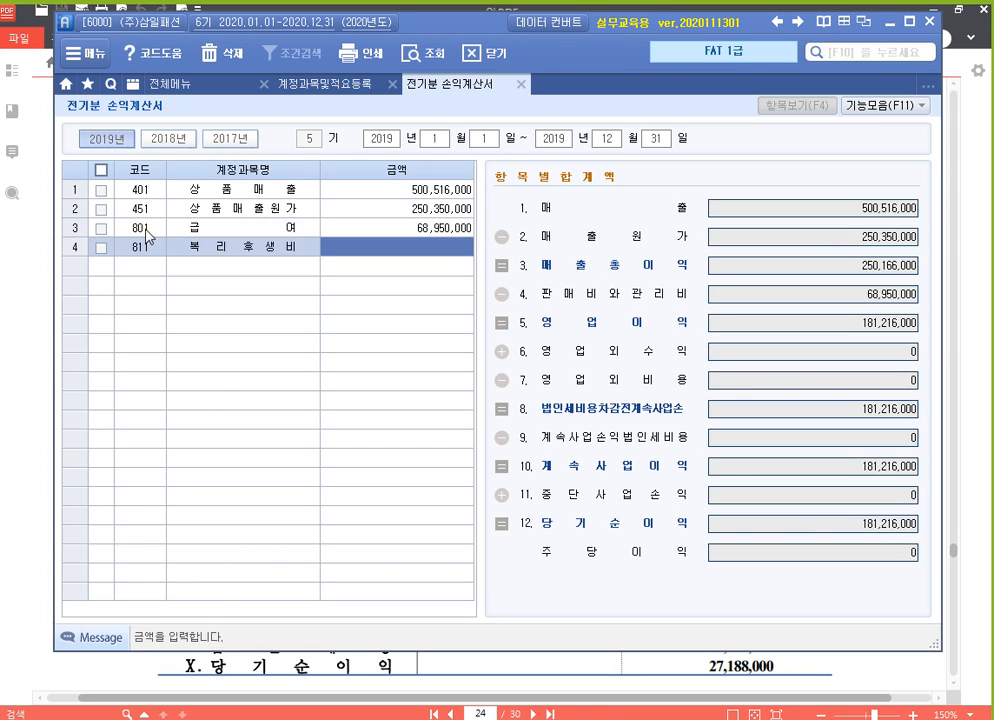
{"action": "type", "text": "29512000"}
{"action": "key", "text": "Return"}
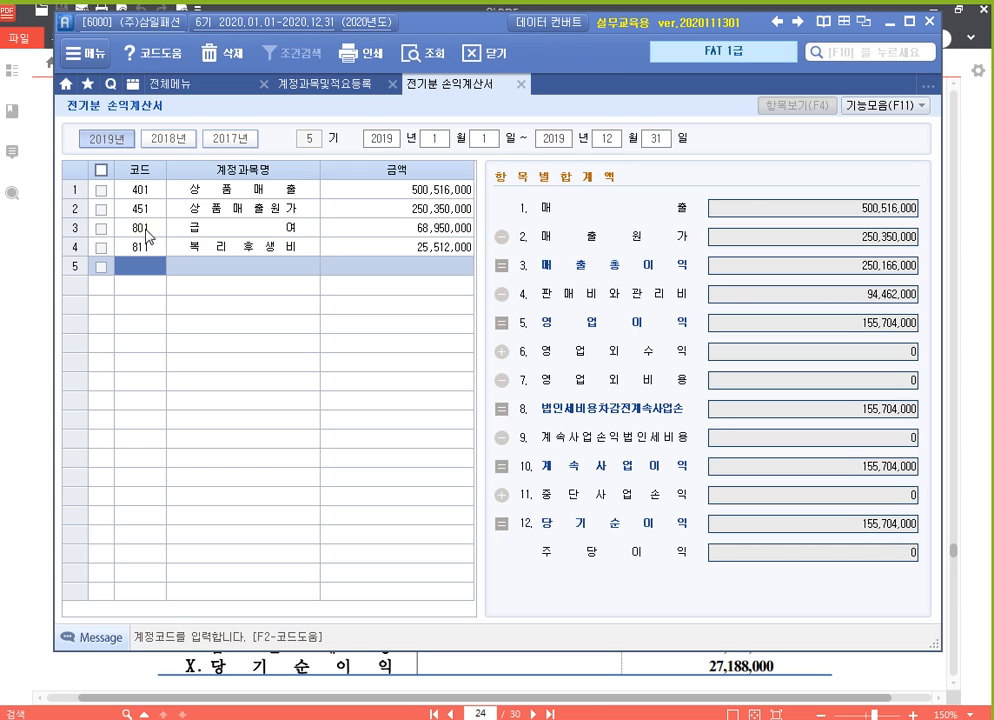
Add 여비교통비 (code 812) with an amount of 7,586,000 and 접대비 (code 813) with 7,500,000 below 복리후생비.
{"action": "type", "text": "812"}
{"action": "key", "text": "Return"}
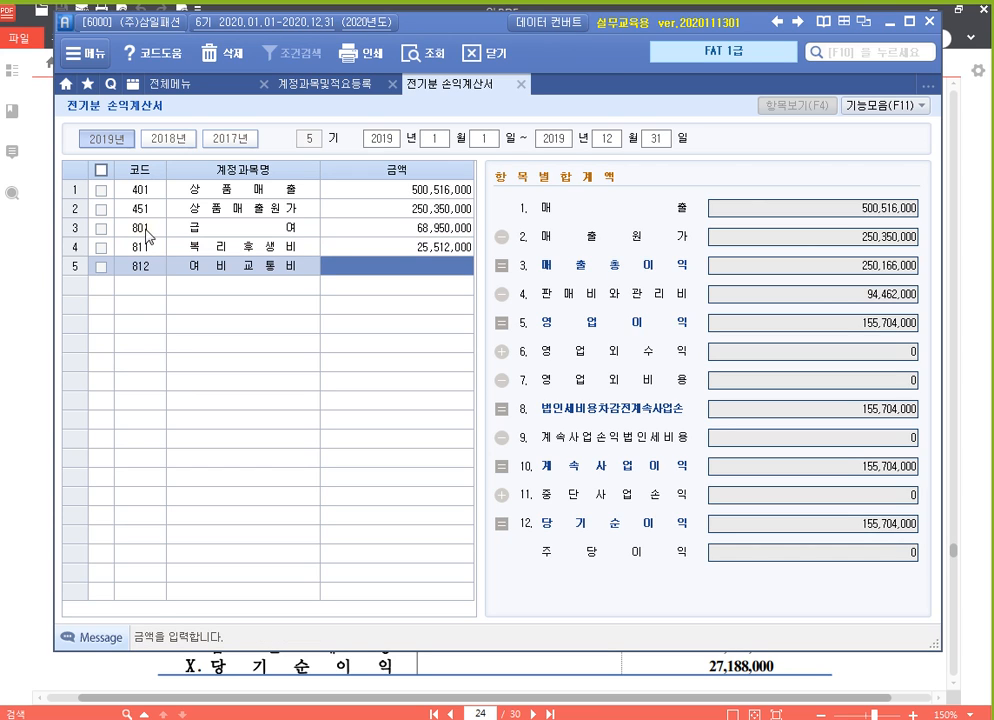
{"action": "type", "text": "7"}
{"action": "type", "text": "000"}
{"action": "key", "text": "Return"}
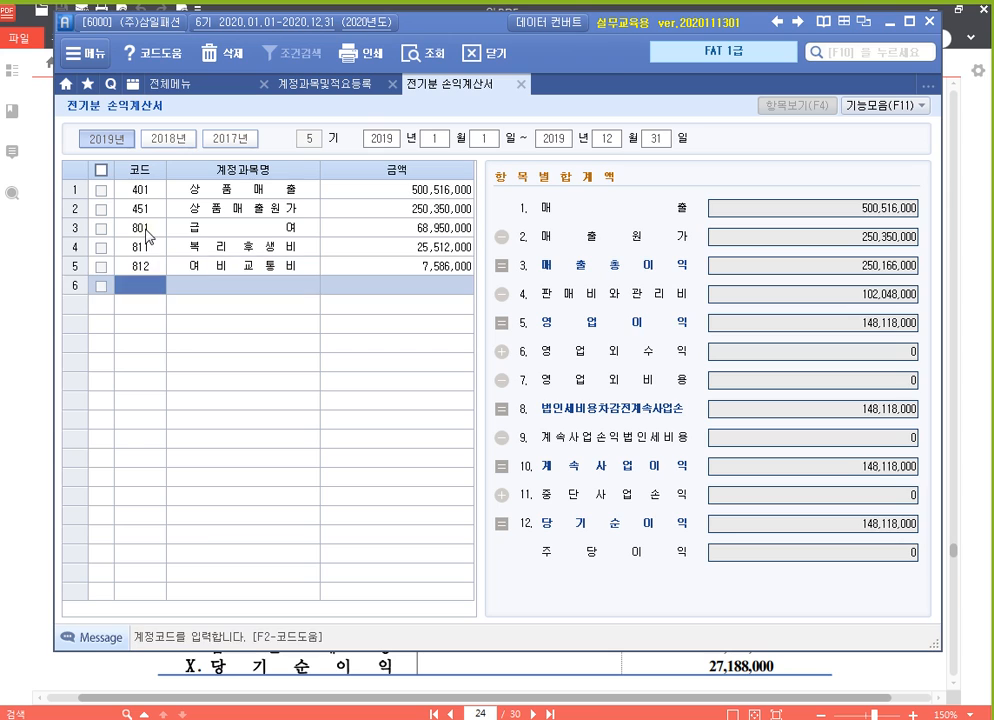
{"action": "type", "text": "813"}
{"action": "key", "text": "Return"}
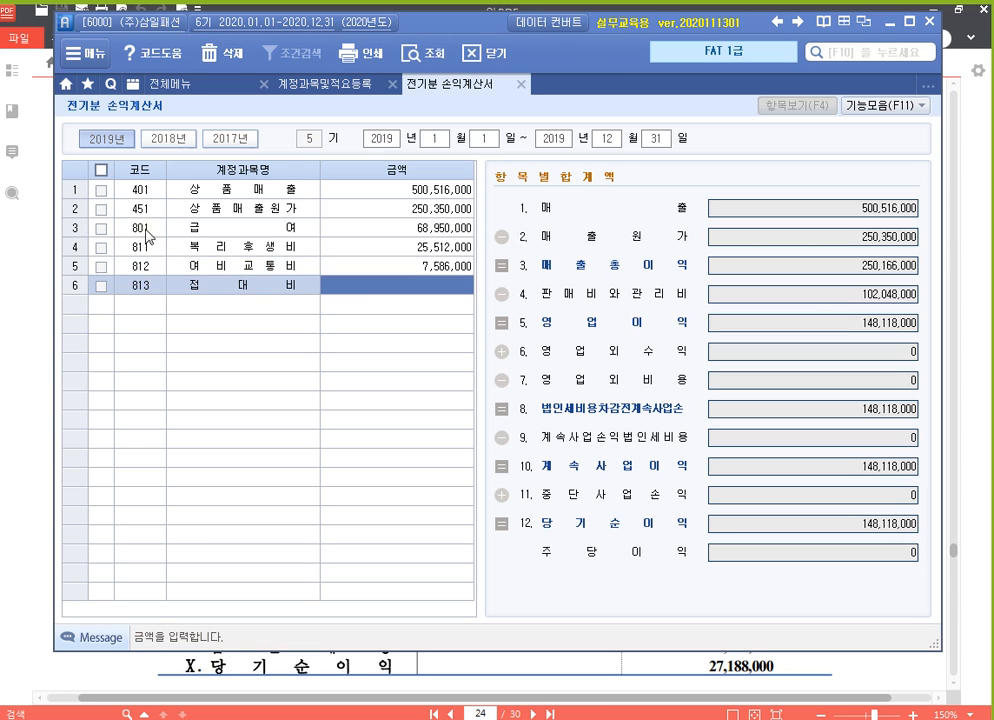
{"action": "type", "text": "7500000"}
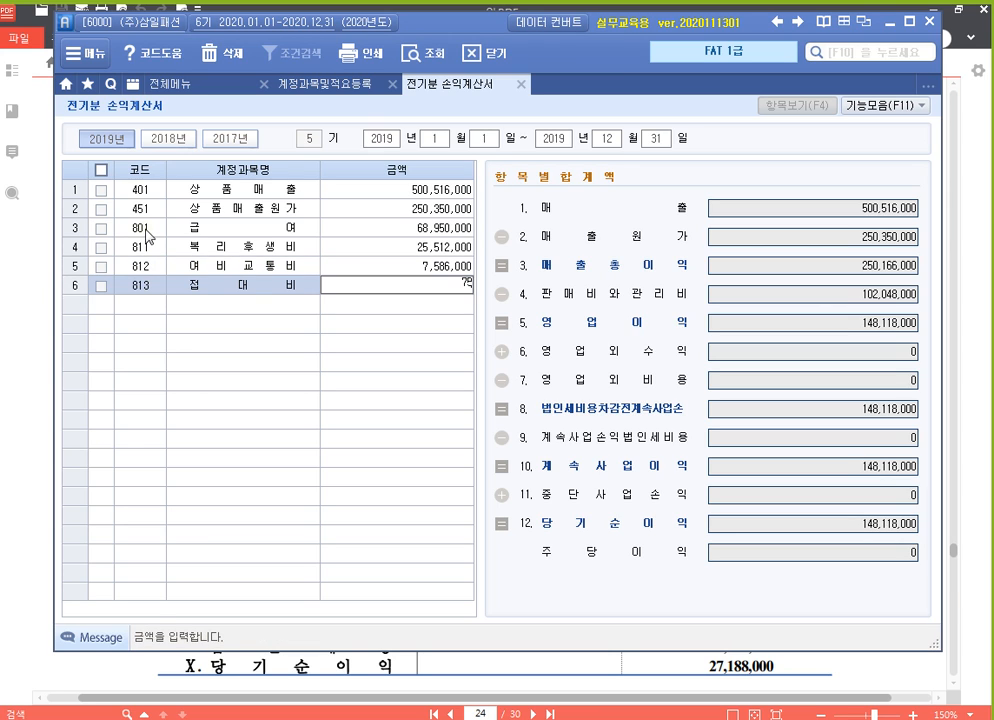
{"action": "key", "text": "Return"}
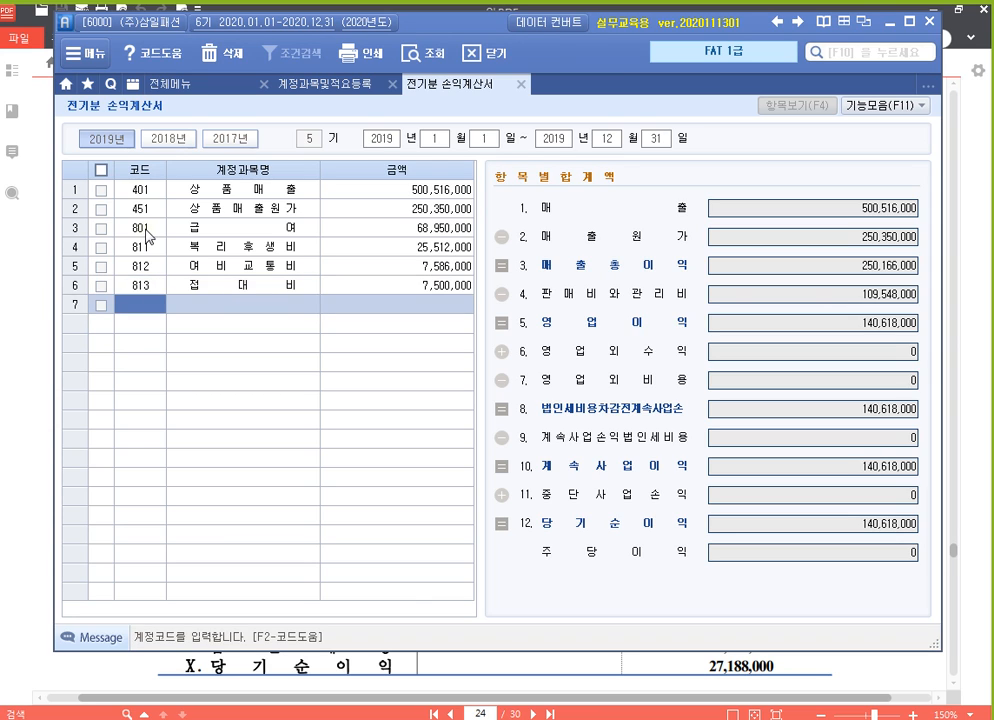
Add 통신비 (code 814) with an amount of 4,254,000 and 수도광열비 (code 815) with 2,251,000 below 접대비.
{"action": "type", "text": "814"}
{"action": "key", "text": "Return"}
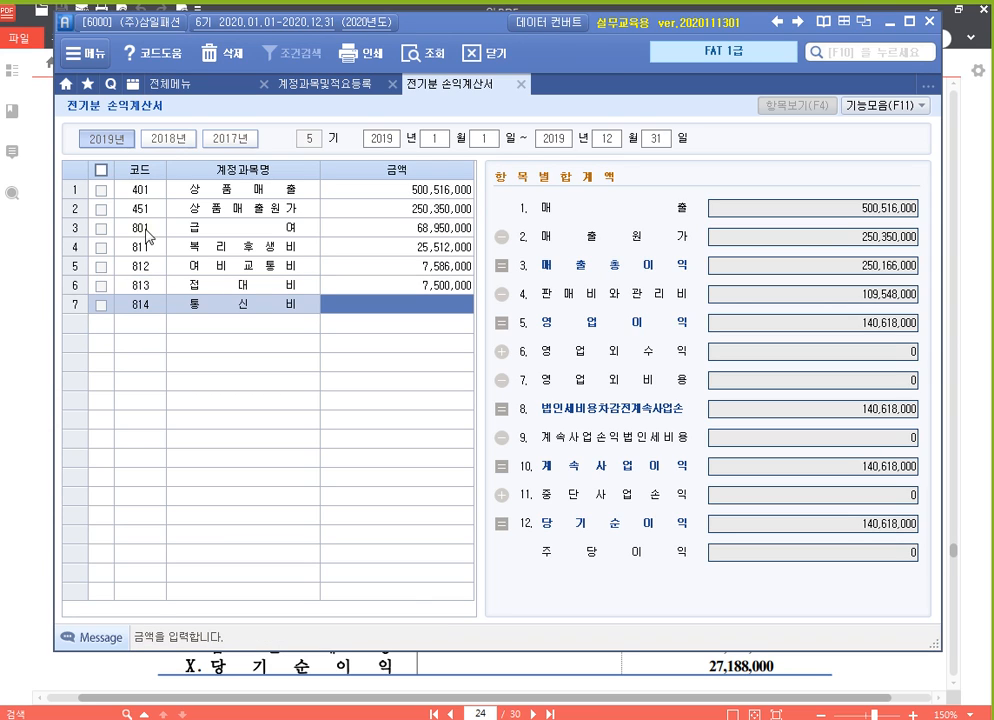
{"action": "type", "text": "4254000"}
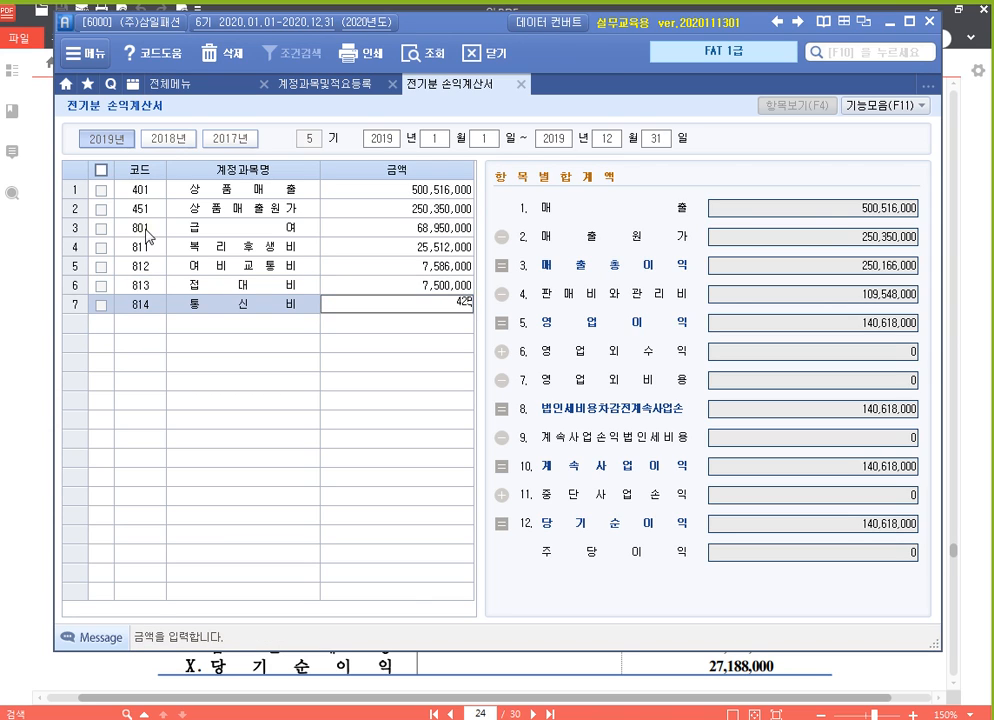
{"action": "key", "text": "Return"}
{"action": "type", "text": "815"}
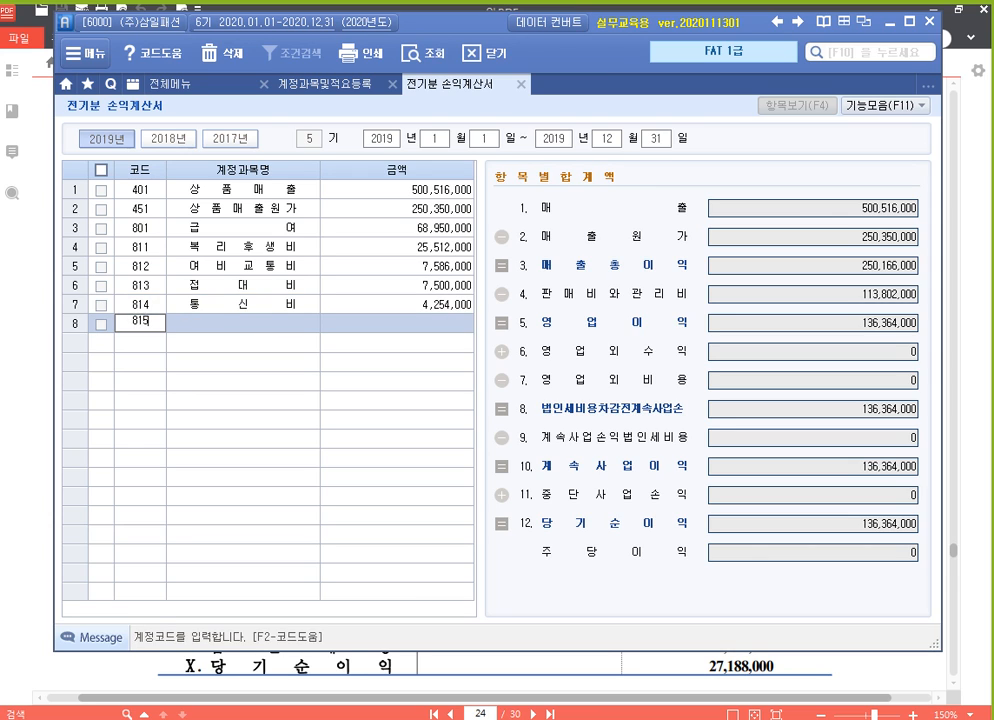
{"action": "key", "text": "Return"}
{"action": "type", "text": "2251000"}
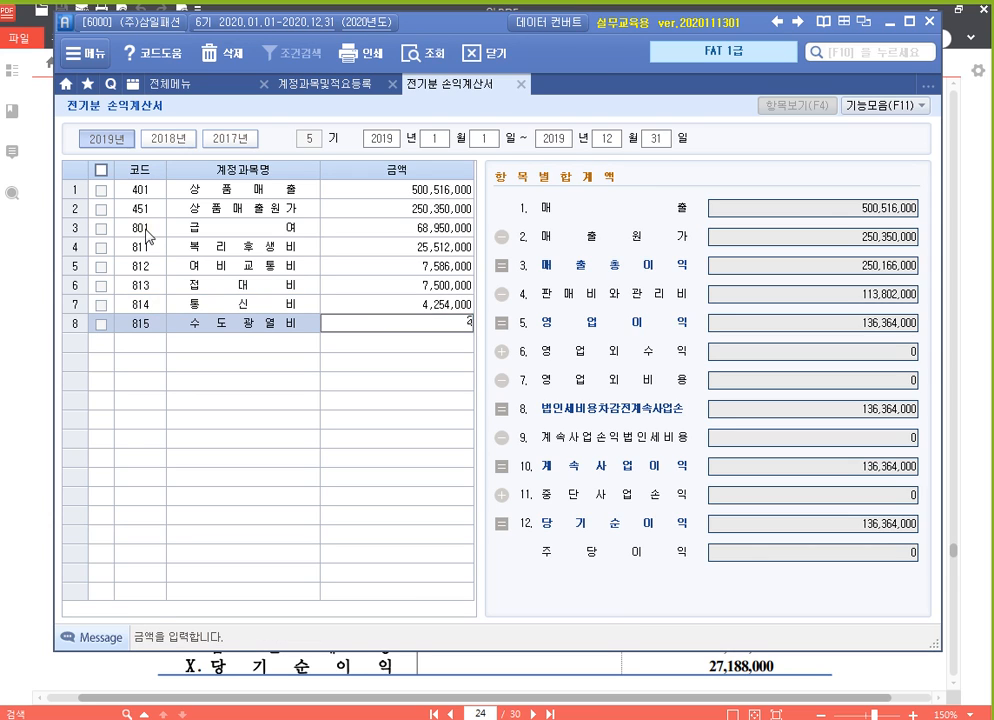
{"action": "key", "text": "Return"}
Add 감가상각비 (code 818) with an amount of 13,000,000 and 임차료 (code 819) with 15,000,000 below 수도광열비.
{"action": "type", "text": "818"}
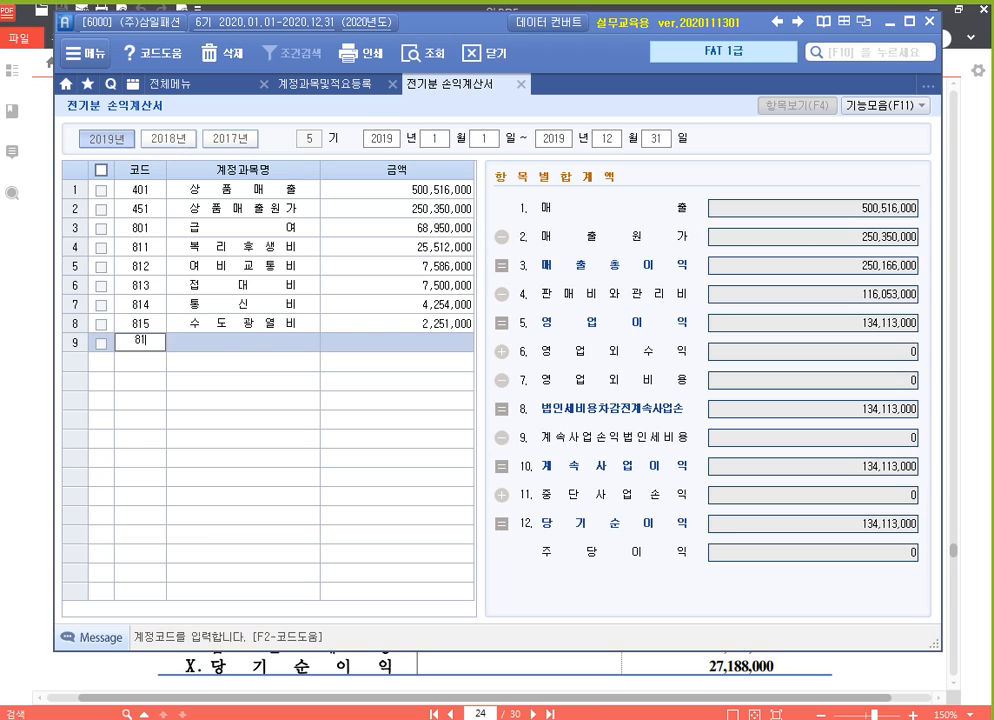
{"action": "key", "text": "Return"}
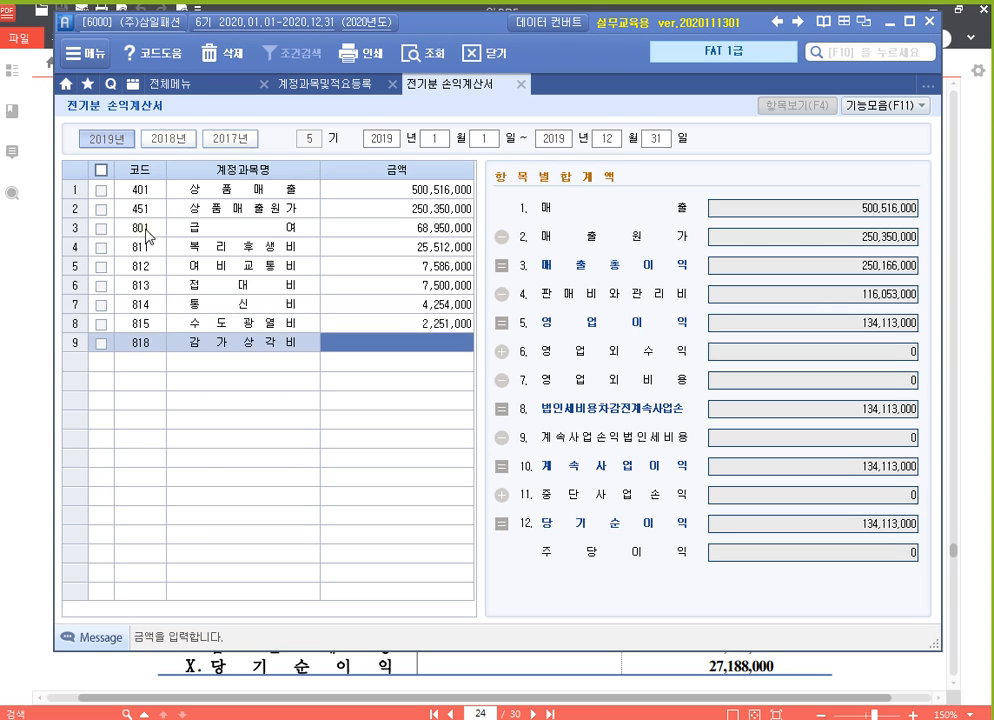
{"action": "type", "text": "13000000"}
{"action": "key", "text": "Return"}
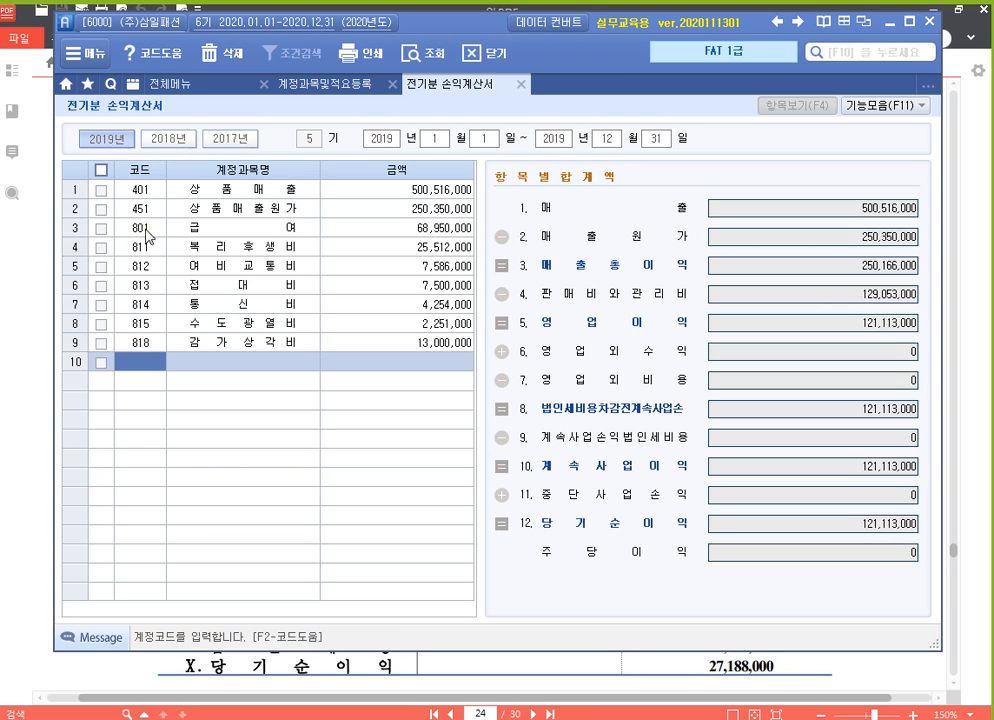
{"action": "type", "text": "81"}
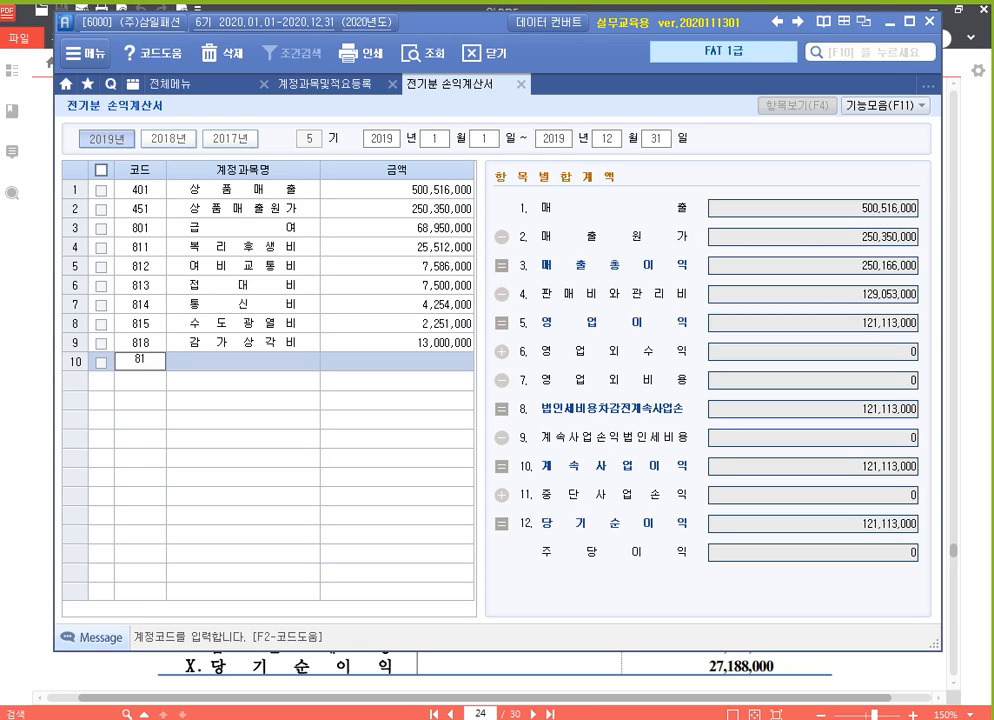
{"action": "type", "text": "9"}
{"action": "key", "text": "Return"}
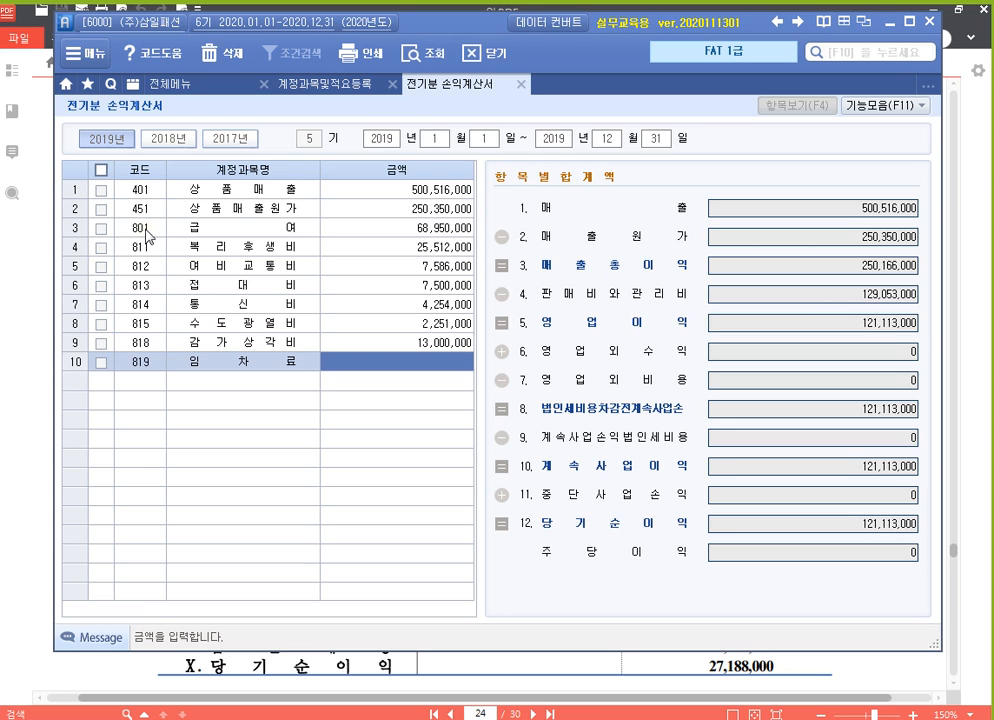
{"action": "type", "text": "15,000,000"}
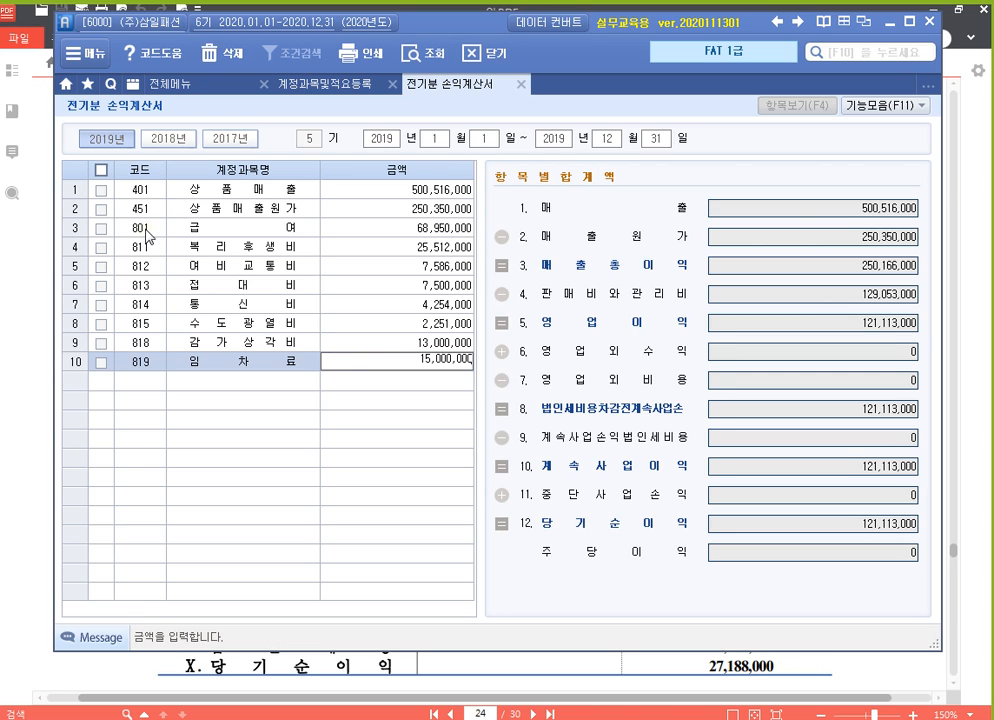
{"action": "key", "text": "Return"}
Add 수선비 (code 820) with an amount of 7,895,000 and 보험료 (code 821) with 12,645,000 below 임차료.
{"action": "type", "text": "820"}
{"action": "key", "text": "Return"}
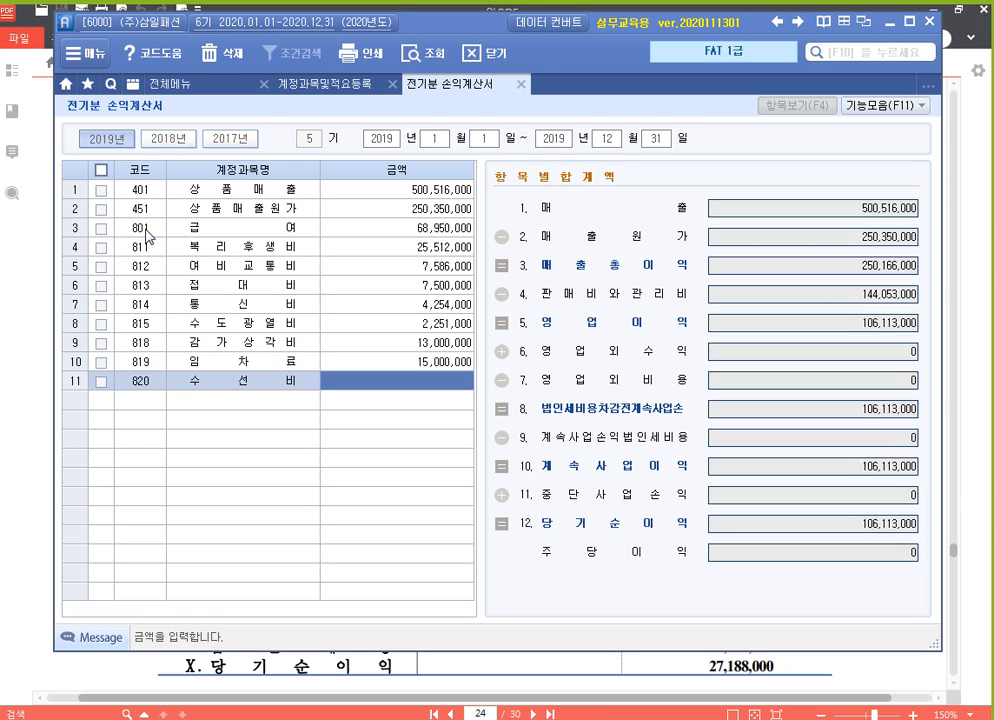
{"action": "type", "text": "7895000"}
{"action": "key", "text": "Return"}
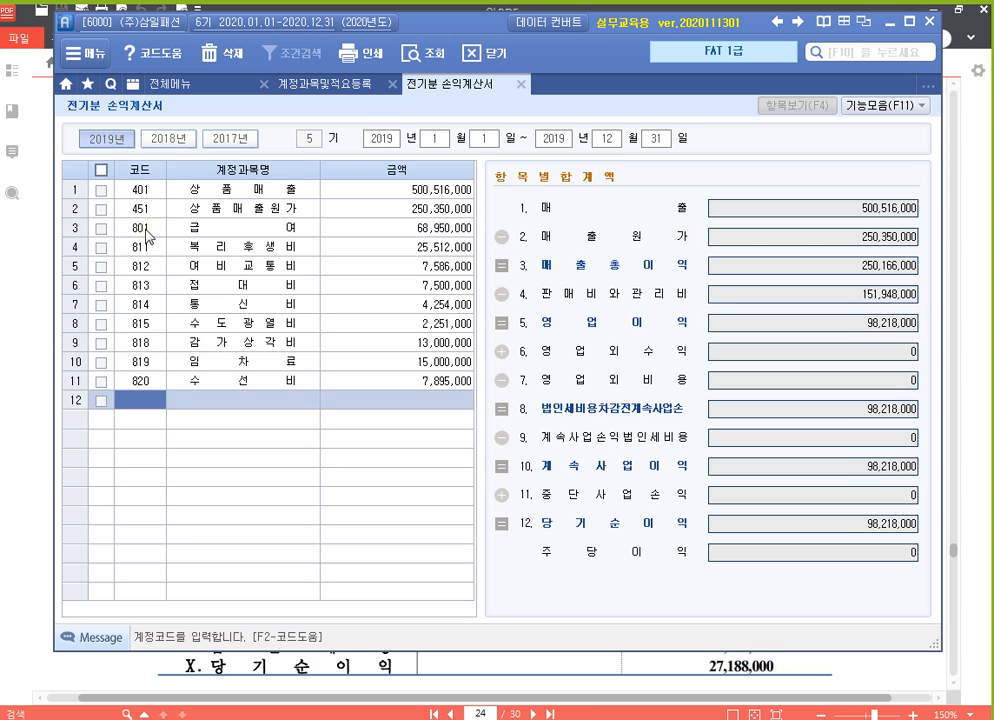
{"action": "type", "text": "821"}
{"action": "key", "text": "Return"}
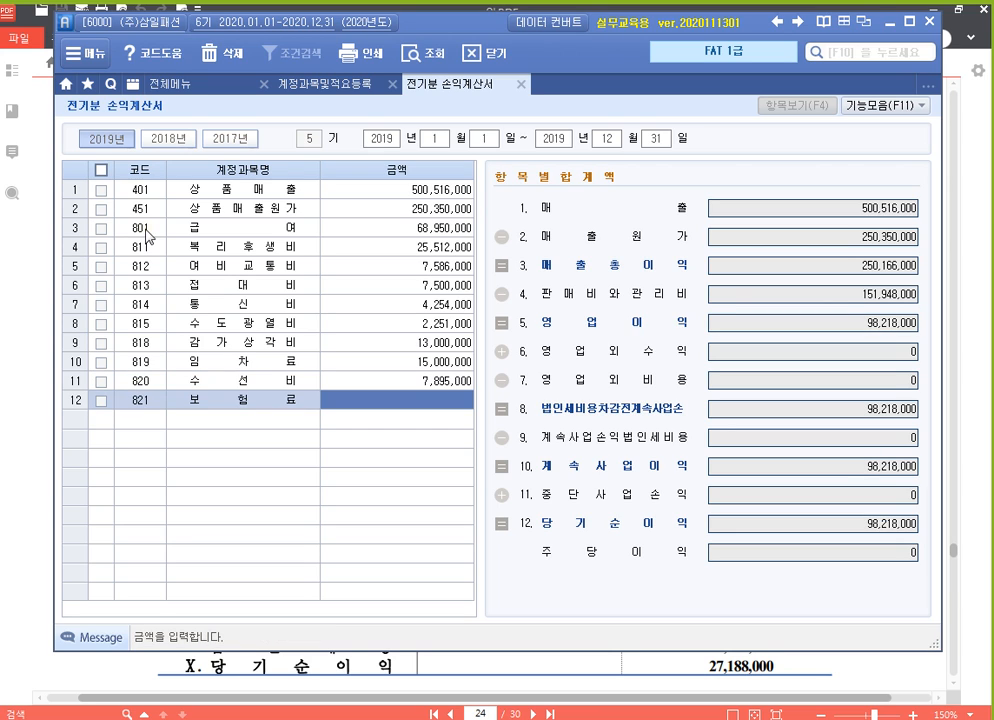
{"action": "type", "text": "12645000"}
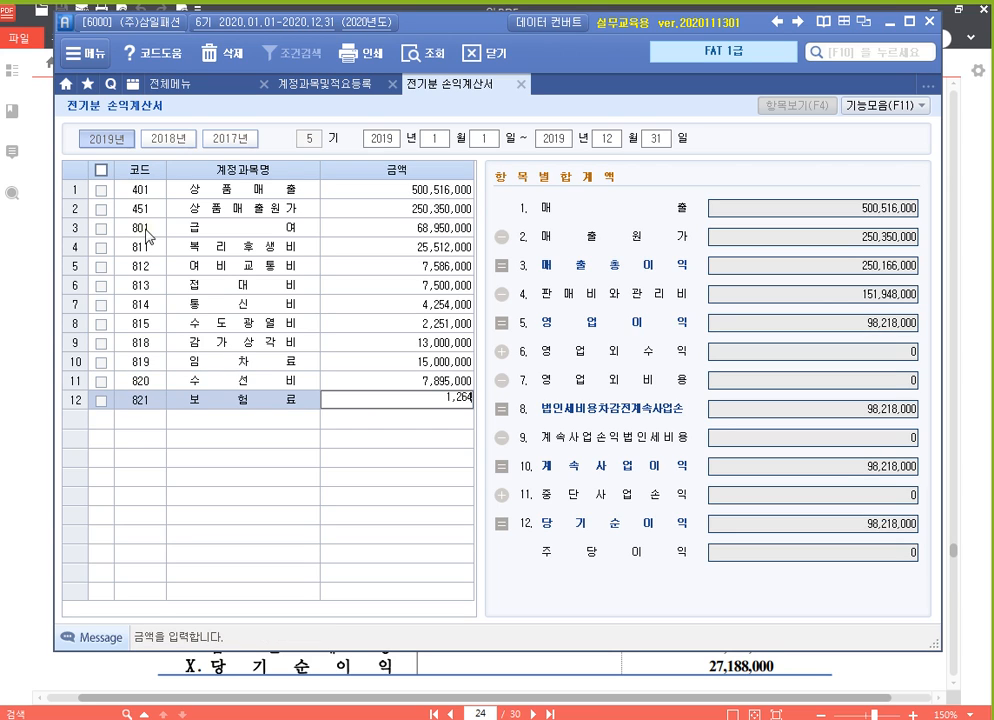
{"action": "key", "text": "Return"}
Add 차량유지비 (code 822) with an amount of 7,105,000 and 수수료비용 (code 831) with 30,000,000 below 보험료.
{"action": "type", "text": "822"}
{"action": "key", "text": "Return"}
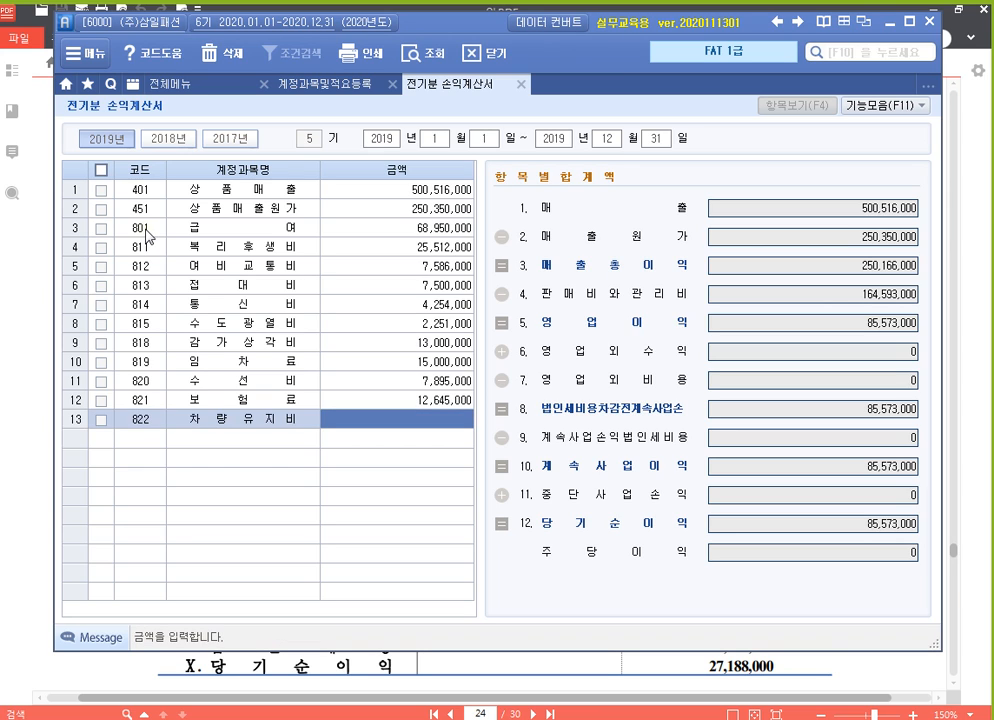
{"action": "type", "text": "7105000"}
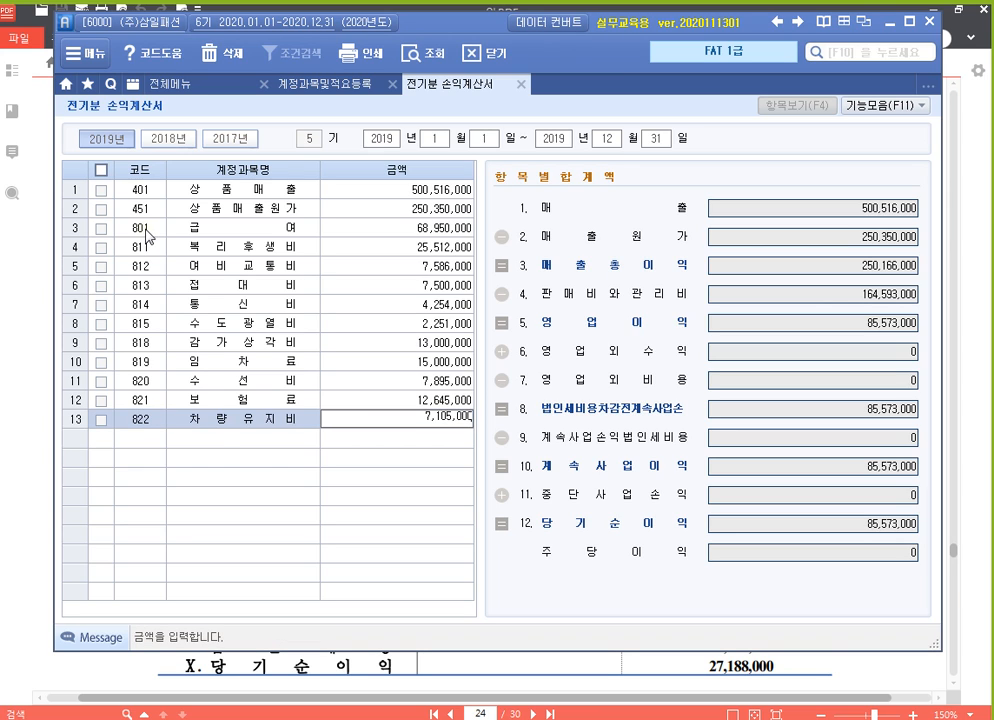
{"action": "key", "text": "Return"}
{"action": "type", "text": "831"}
{"action": "key", "text": "Return"}
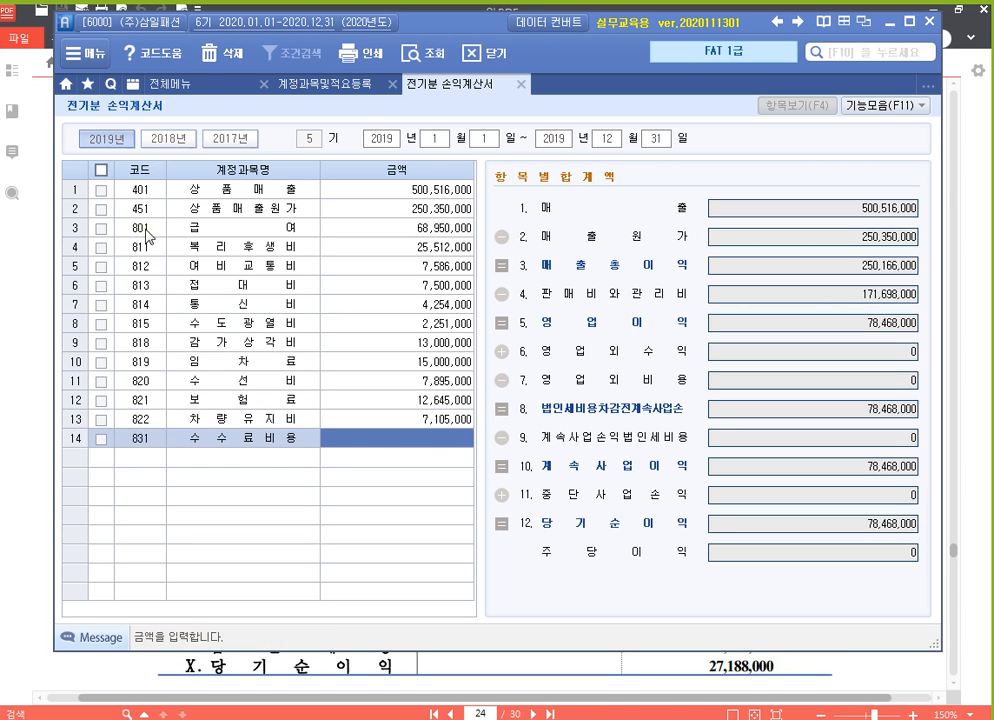
{"action": "type", "text": "30000000"}
{"action": "key", "text": "Return"}
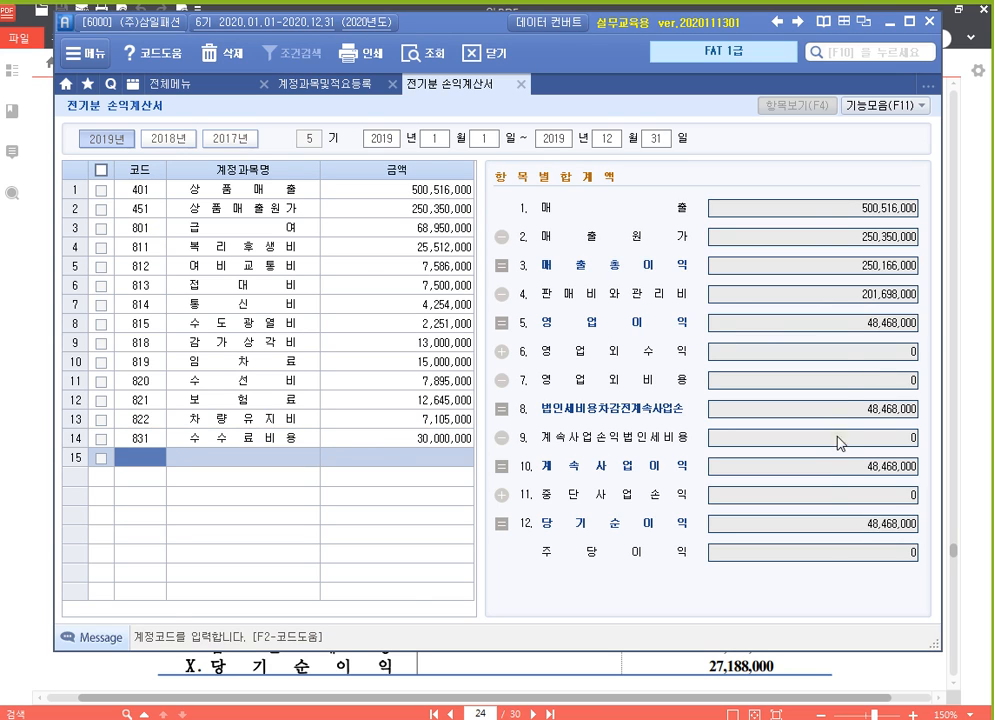
Check 영업이익 in the 항목별 합계액 summary, and switch to 알PDF to read the rows from 영업이익 down to 당기순이익.
{"action": "left_click", "coordinate": [850, 324]}
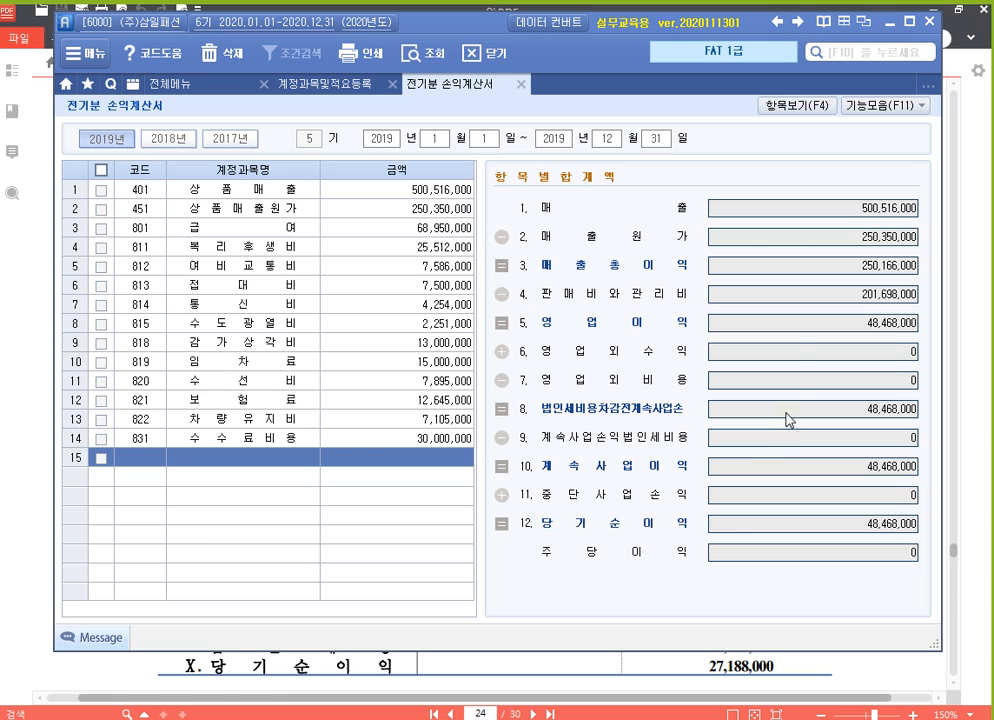
{"action": "left_click", "coordinate": [818, 326]}
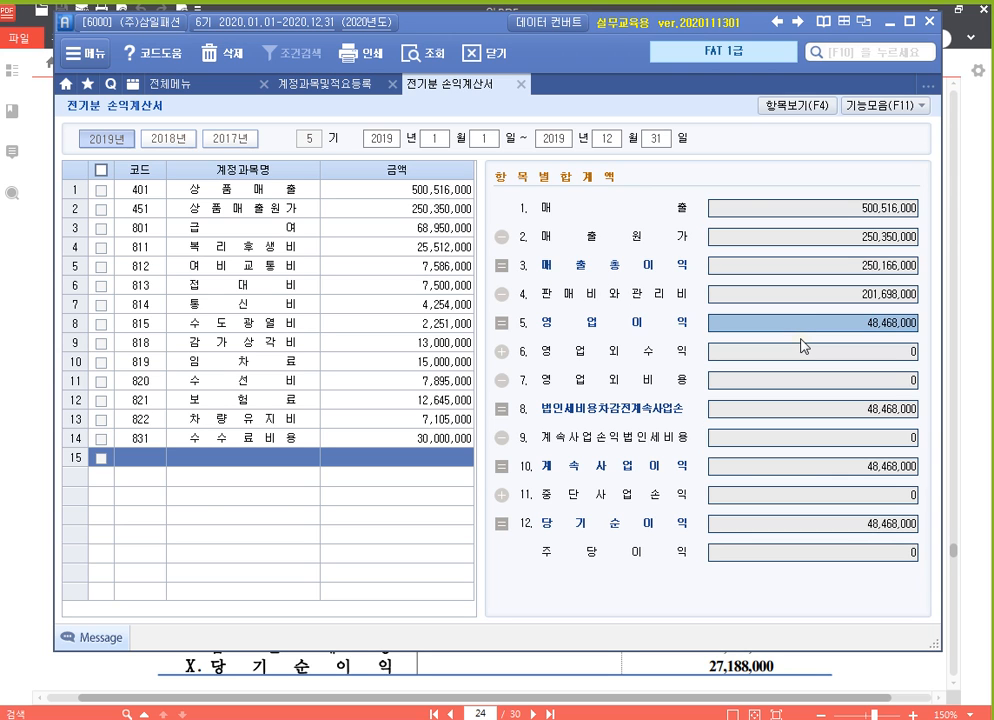
{"action": "left_click", "coordinate": [652, 658]}
{"action": "left_click_drag", "start_coordinate": [455, 524], "coordinate": [445, 284]}
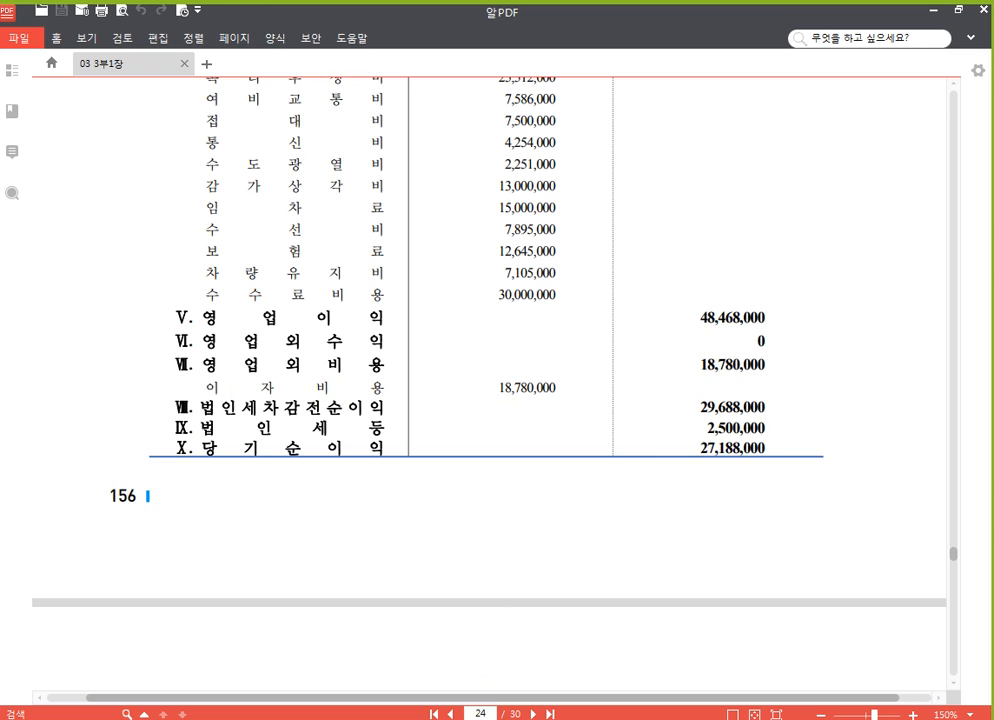
Return to 전기분 손익계산서 and add 이자비용 (code 931) with an amount of 18,780,000 below 수수료비용.
{"action": "left_click", "coordinate": [500, 718]}
{"action": "left_click", "coordinate": [153, 466]}
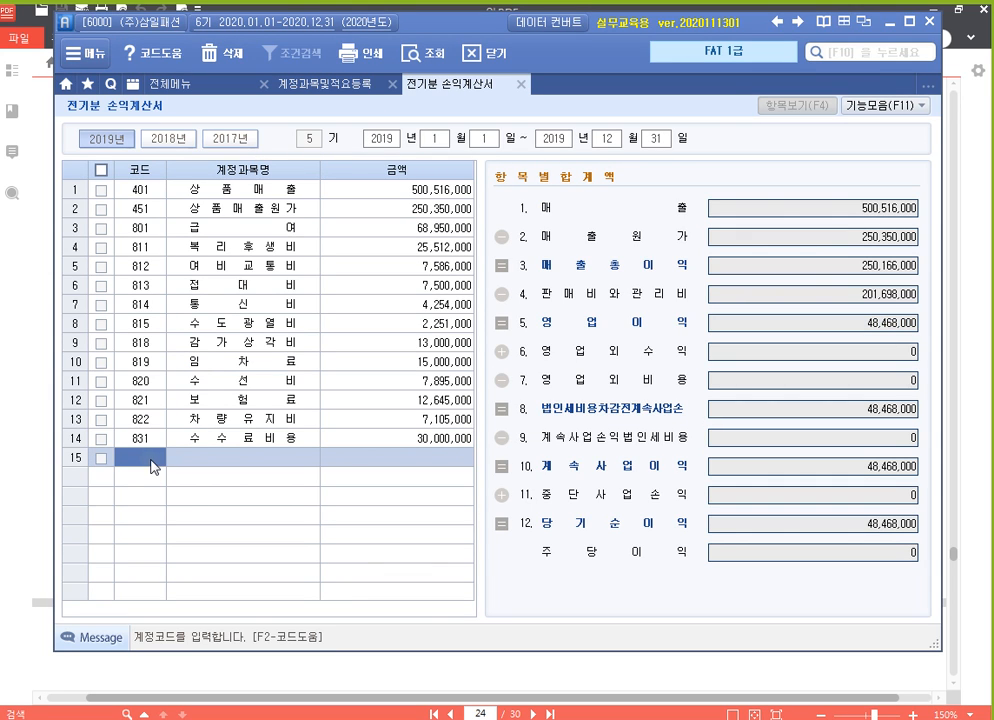
{"action": "type", "text": "931"}
{"action": "key", "text": "Return"}
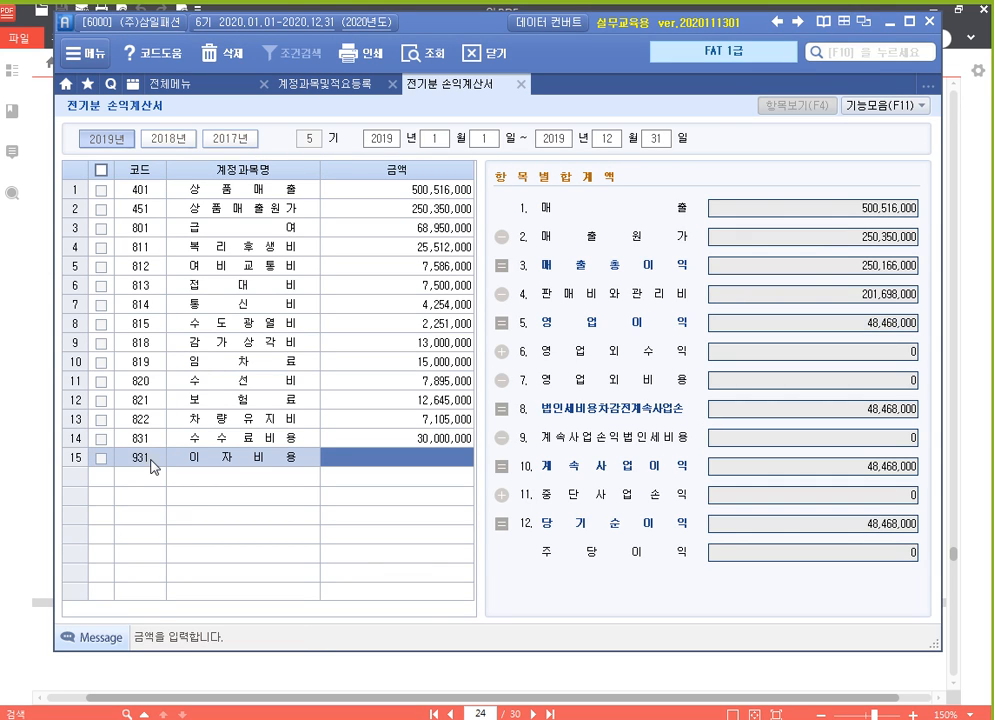
{"action": "type", "text": "18780000"}
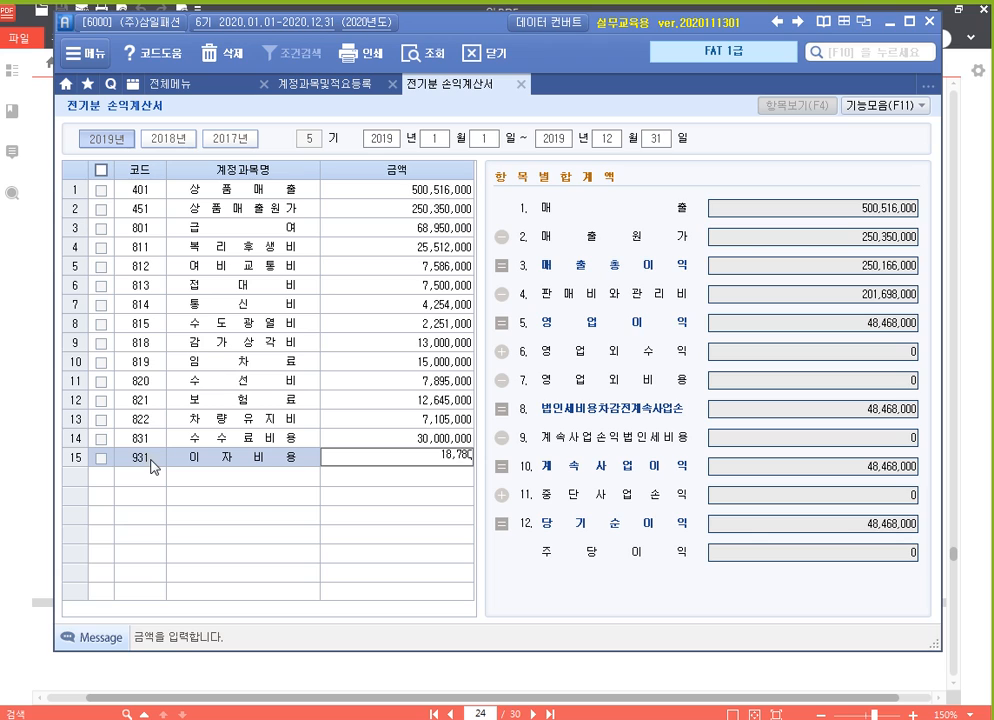
{"action": "key", "text": "Return"}
{"action": "key", "text": "Up"}
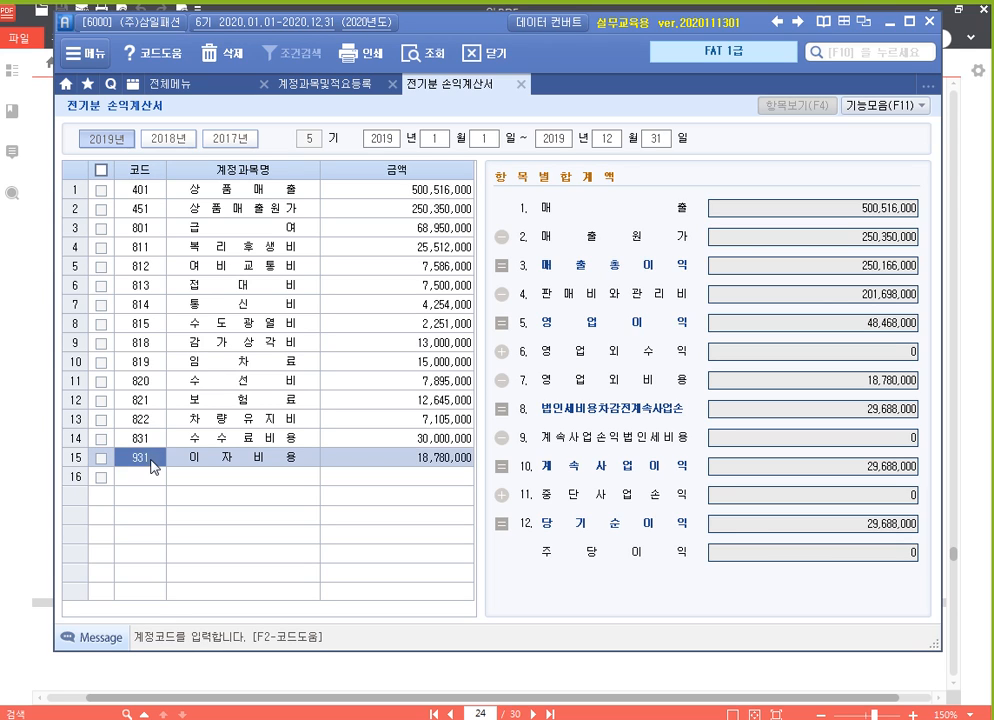
{"action": "key", "text": "Return"}
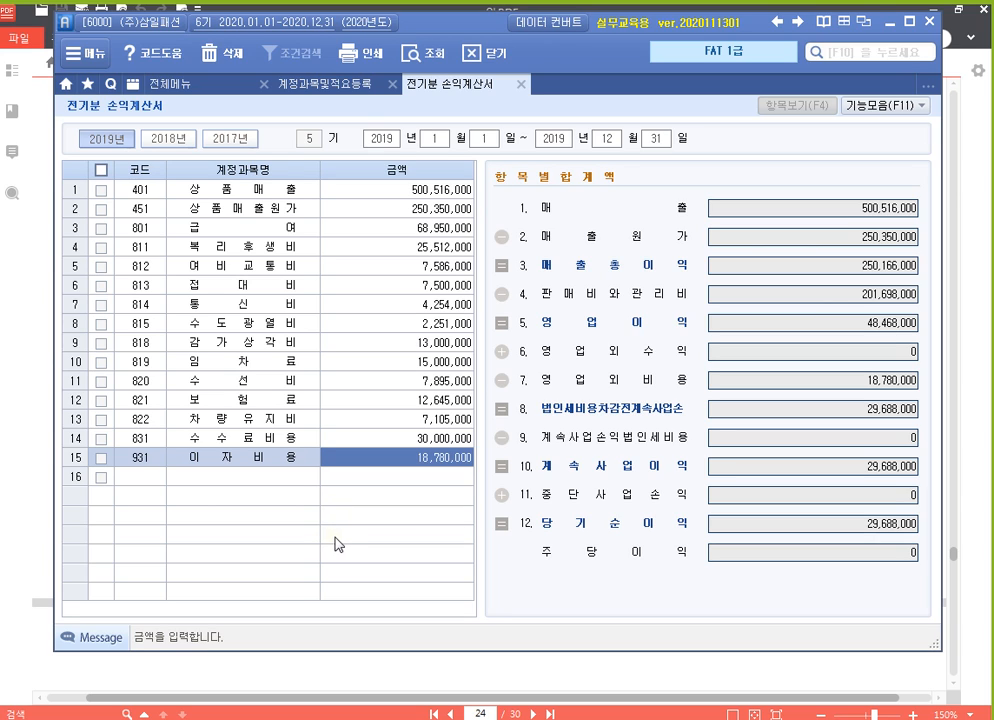
Check the pre-tax income amount in the 항목별 합계액 summary, and switch to 알PDF to mark the 법인세등 row and its amount.
{"action": "left_click", "coordinate": [783, 411]}
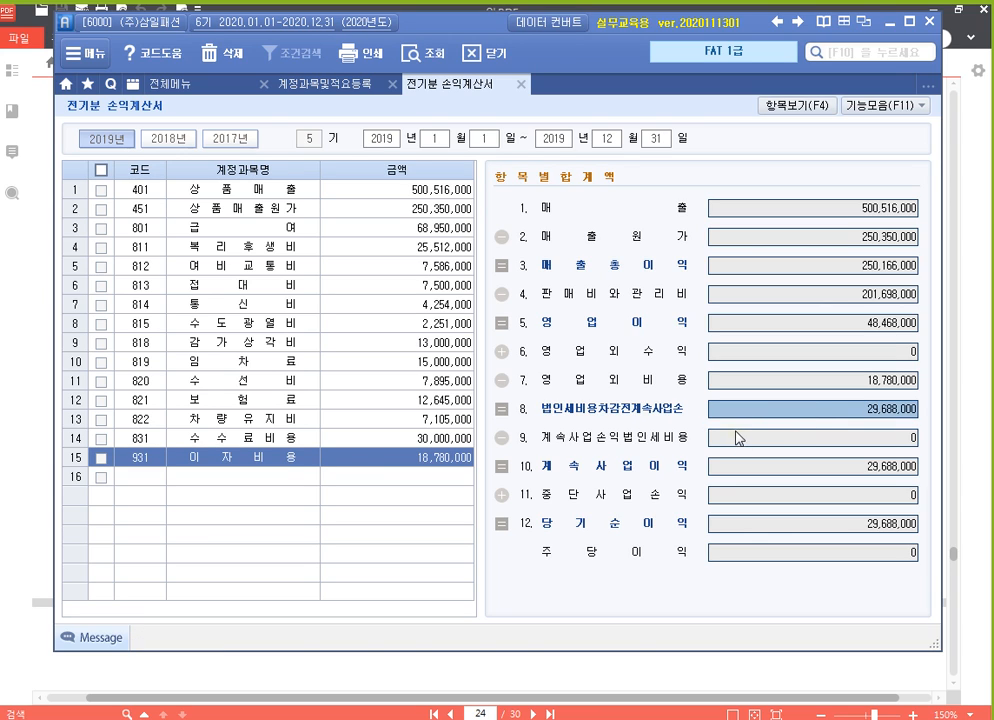
{"action": "left_click", "coordinate": [682, 672]}
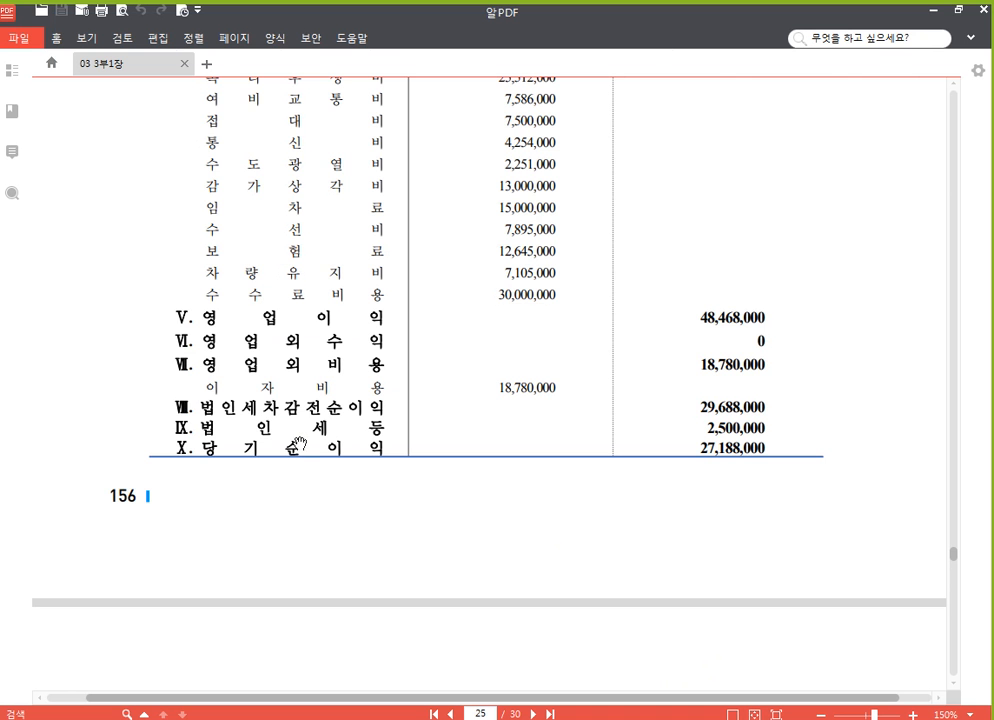
{"action": "left_click_drag", "start_coordinate": [323, 508], "coordinate": [315, 446]}
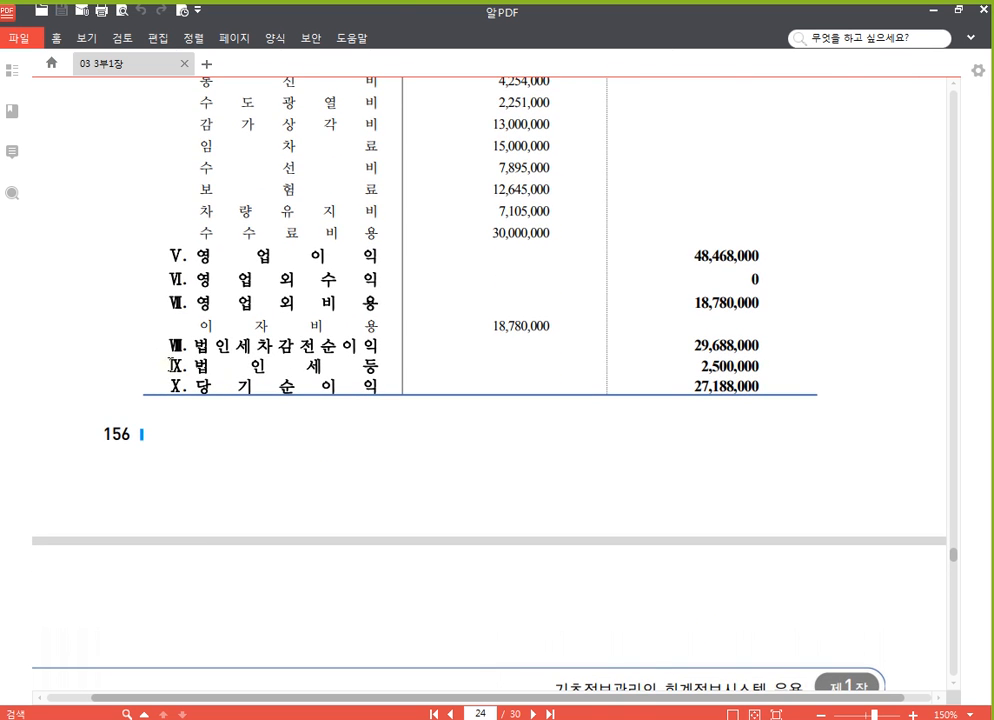
{"action": "left_click_drag", "start_coordinate": [166, 367], "coordinate": [768, 380]}
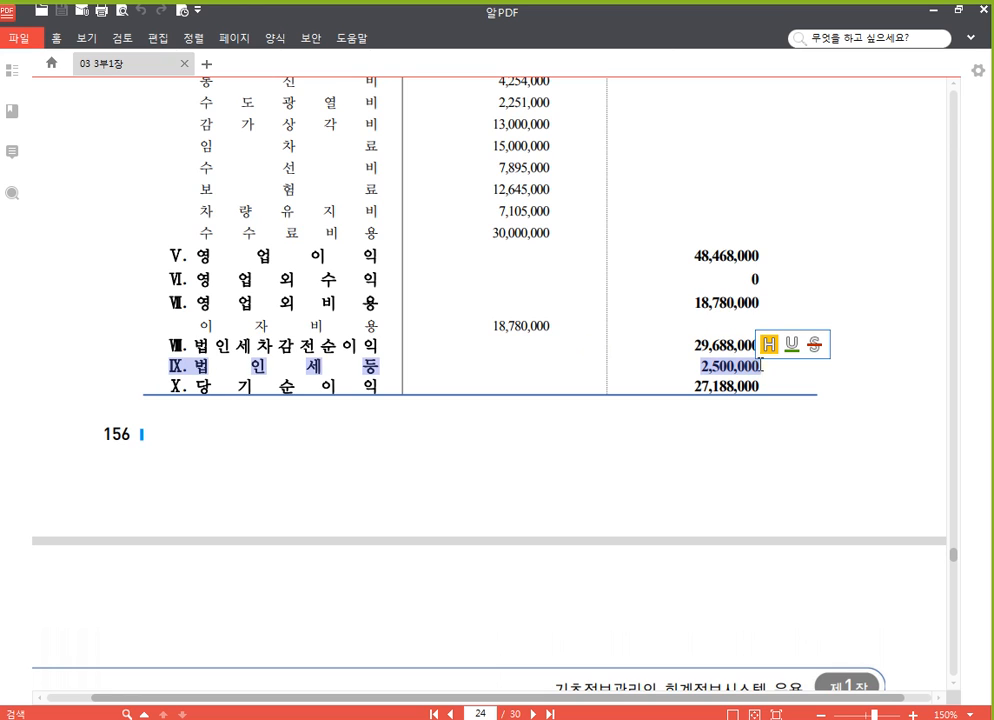
Highlight the marked 법인세등 row in yellow, return to 전기분 손익계산서 and add 법인세등 (code 998) with an amount of 2,500,000 below 이자비용.
{"action": "key", "text": "ctrl+h"}
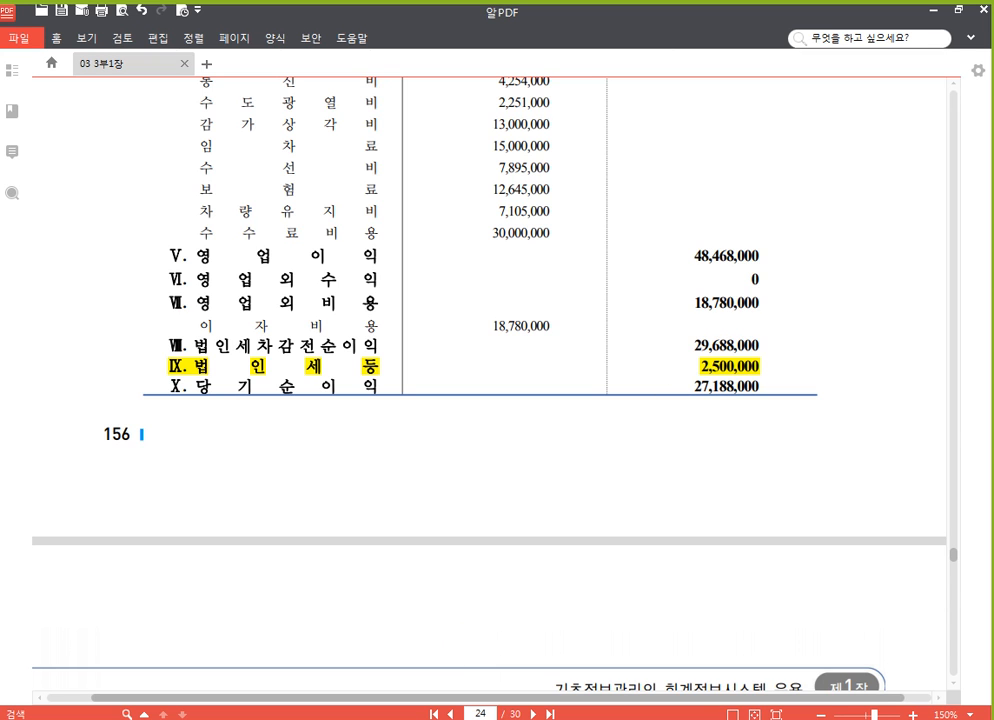
{"action": "key", "text": "alt+Tab"}
{"action": "left_click", "coordinate": [143, 481]}
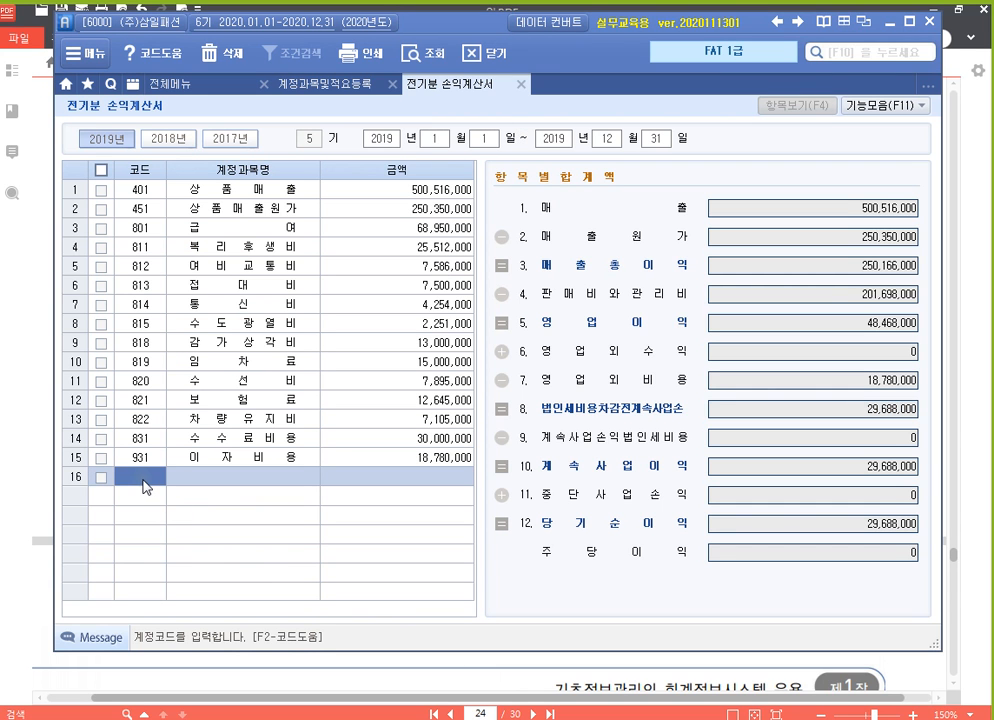
{"action": "type", "text": "998"}
{"action": "key", "text": "Return"}
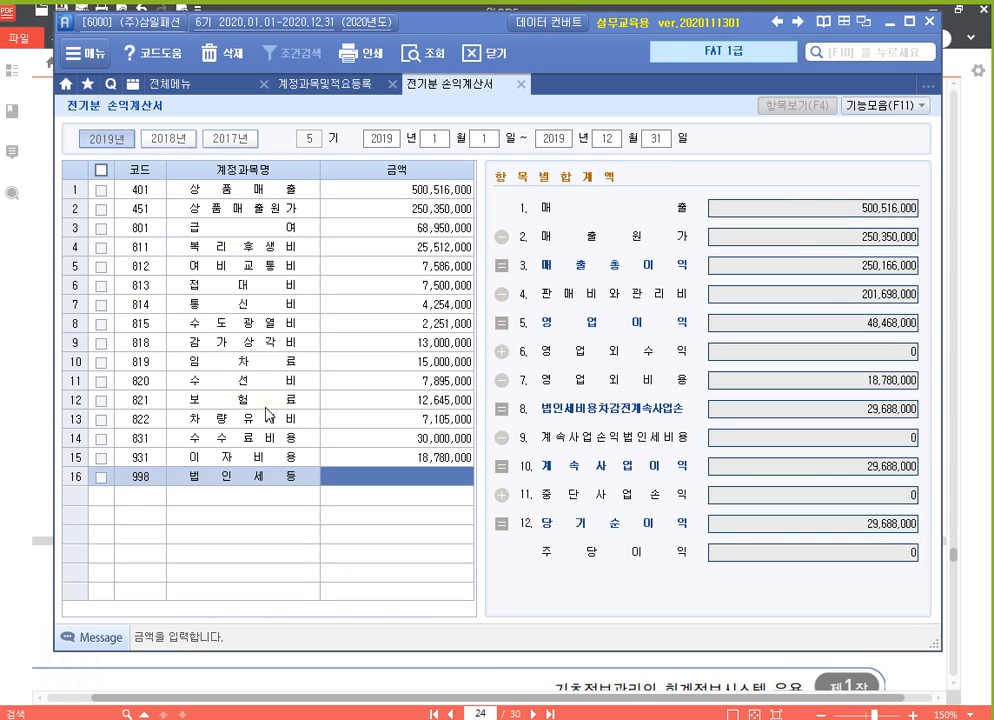
{"action": "type", "text": "2500000"}
{"action": "key", "text": "Return"}
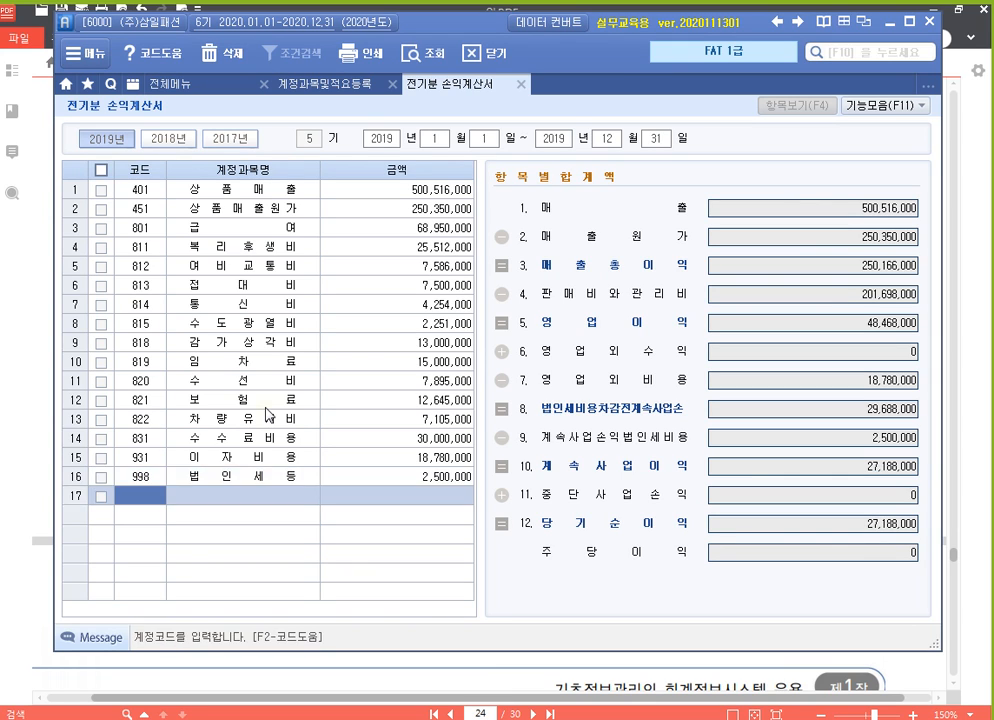
{"action": "key", "text": "Up"}
{"action": "key", "text": "Return"}
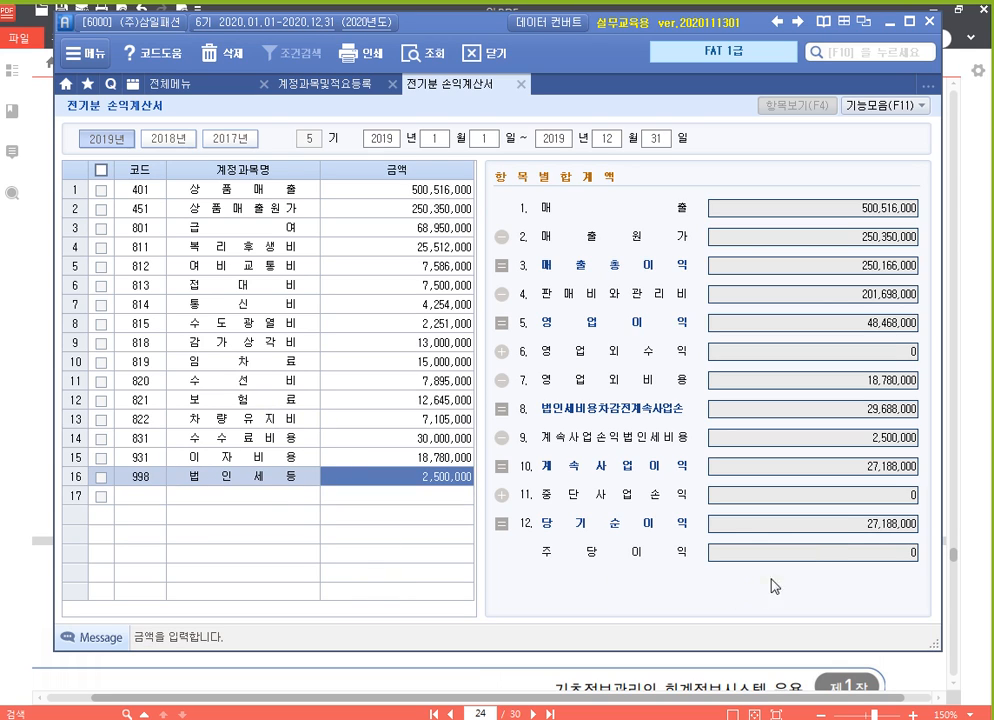
Check 당기순이익 in the 항목별 합계액 summary, and switch to 알PDF to read on through the 전기분 이익잉여금처분계산서 exercise.
{"action": "left_click", "coordinate": [849, 530]}
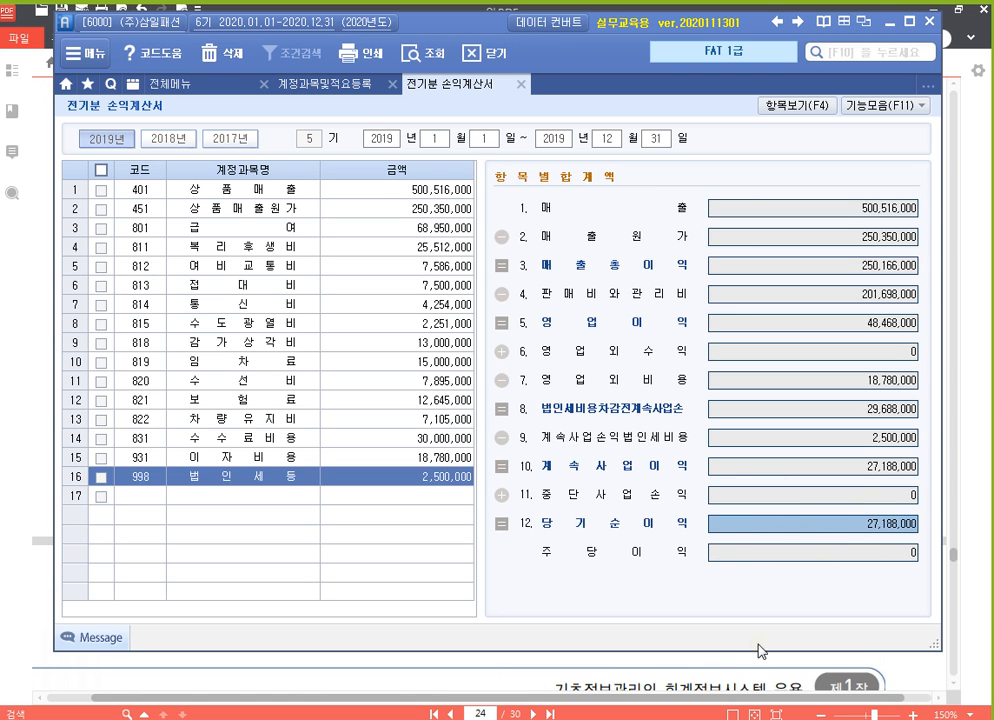
{"action": "left_click", "coordinate": [709, 668]}
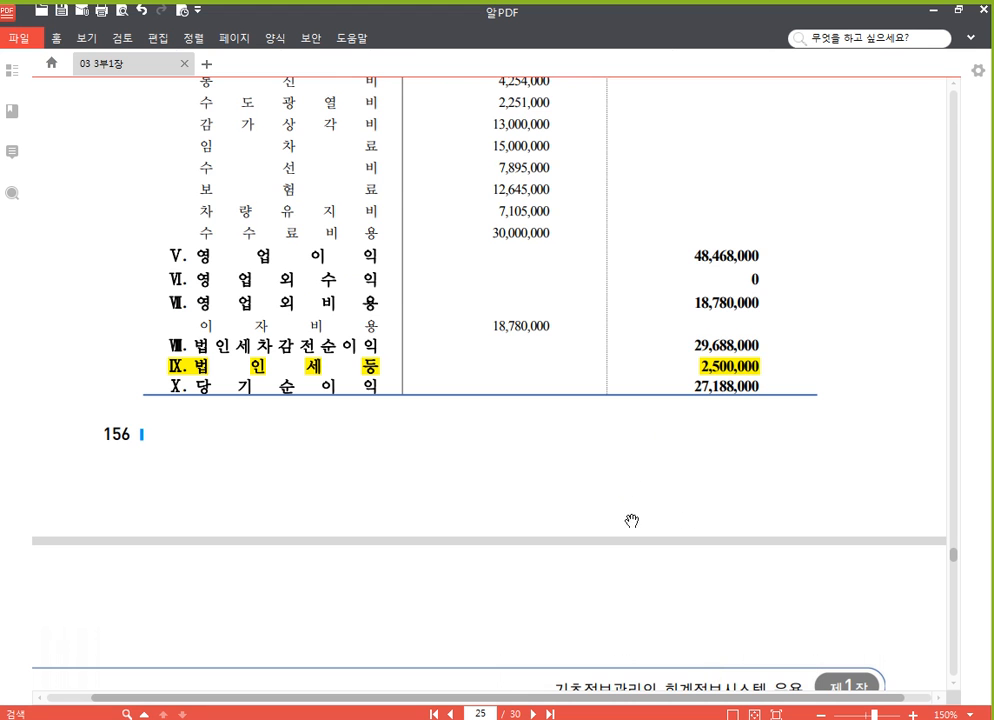
{"action": "left_click_drag", "start_coordinate": [604, 594], "coordinate": [574, 233]}
{"action": "scroll", "coordinate": [574, 233], "scroll_direction": "down", "scroll_amount": 10}
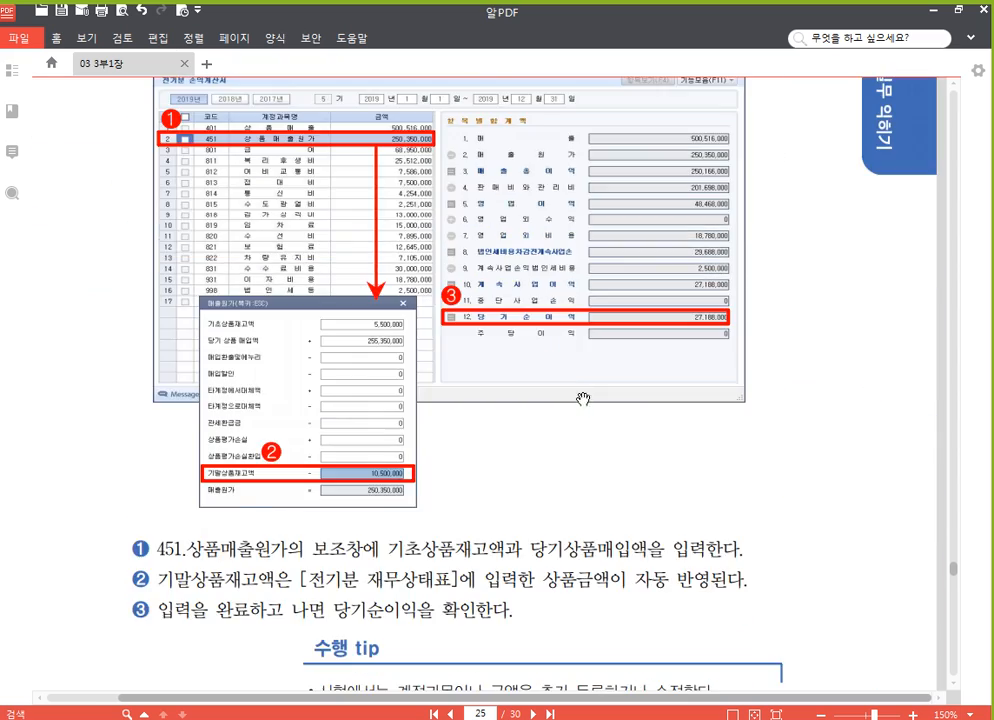
{"action": "scroll", "coordinate": [585, 400], "scroll_direction": "down", "scroll_amount": 8}
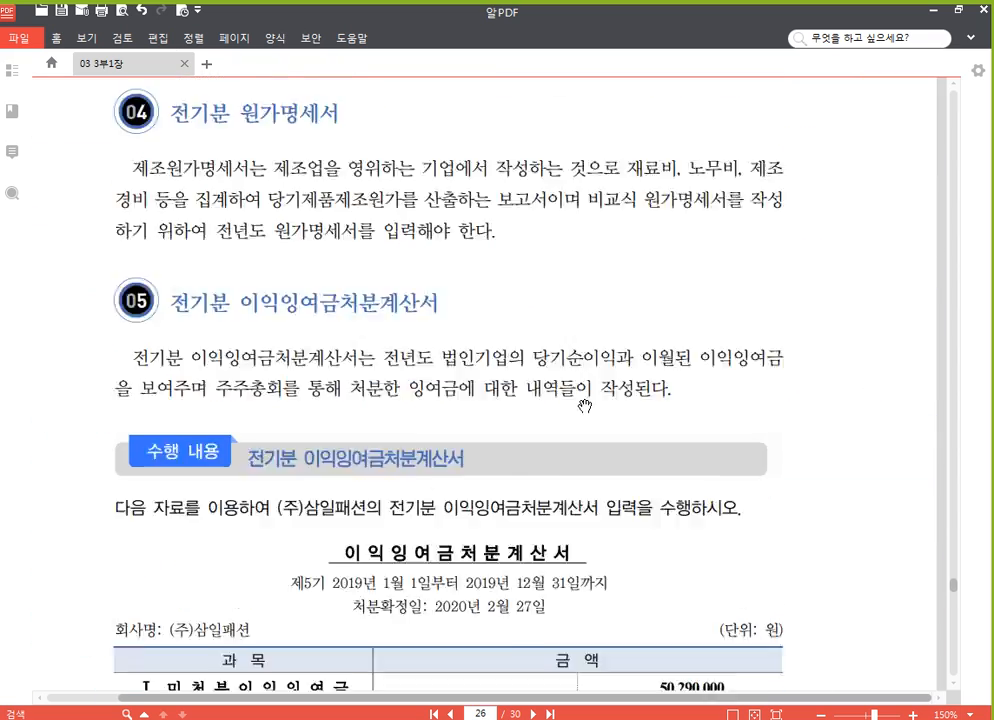
{"action": "scroll", "coordinate": [582, 403], "scroll_direction": "down", "scroll_amount": 1}
{"action": "scroll", "coordinate": [585, 407], "scroll_direction": "up", "scroll_amount": 1}
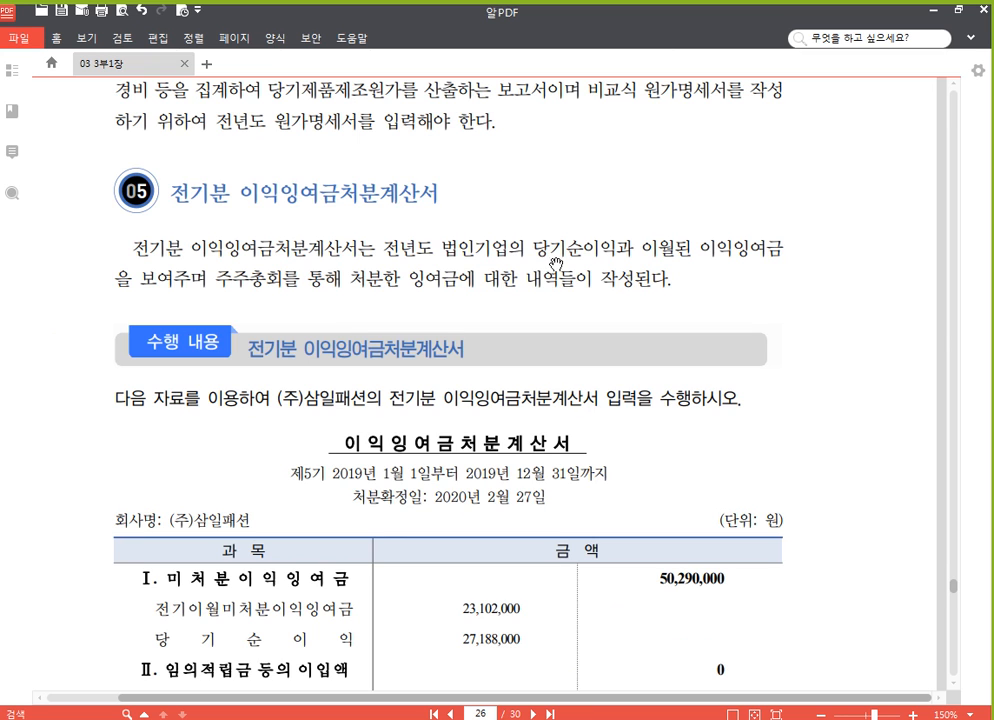
{"action": "scroll", "coordinate": [430, 200], "scroll_direction": "up", "scroll_amount": 1}
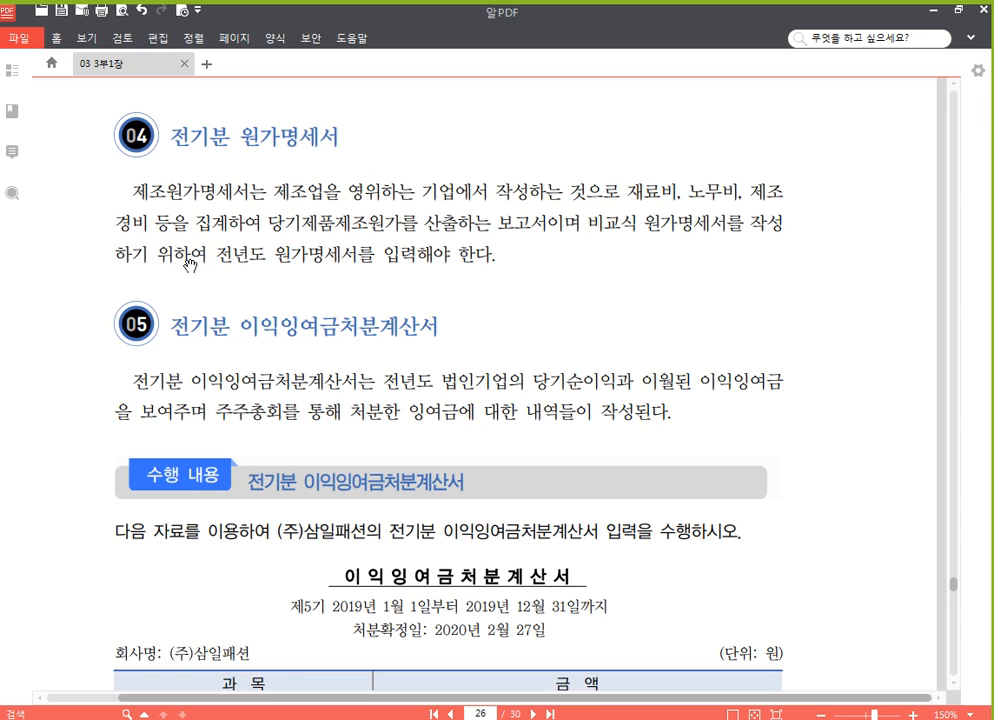
{"action": "scroll", "coordinate": [443, 378], "scroll_direction": "down", "scroll_amount": 3}
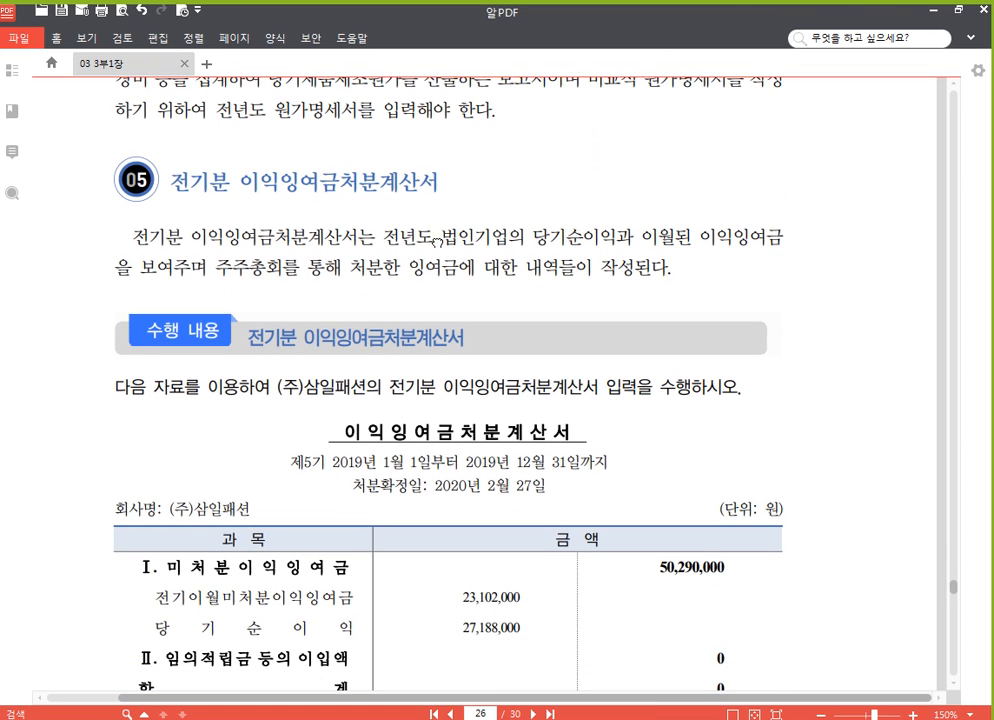
{"action": "scroll", "coordinate": [425, 434], "scroll_direction": "down", "scroll_amount": 3}
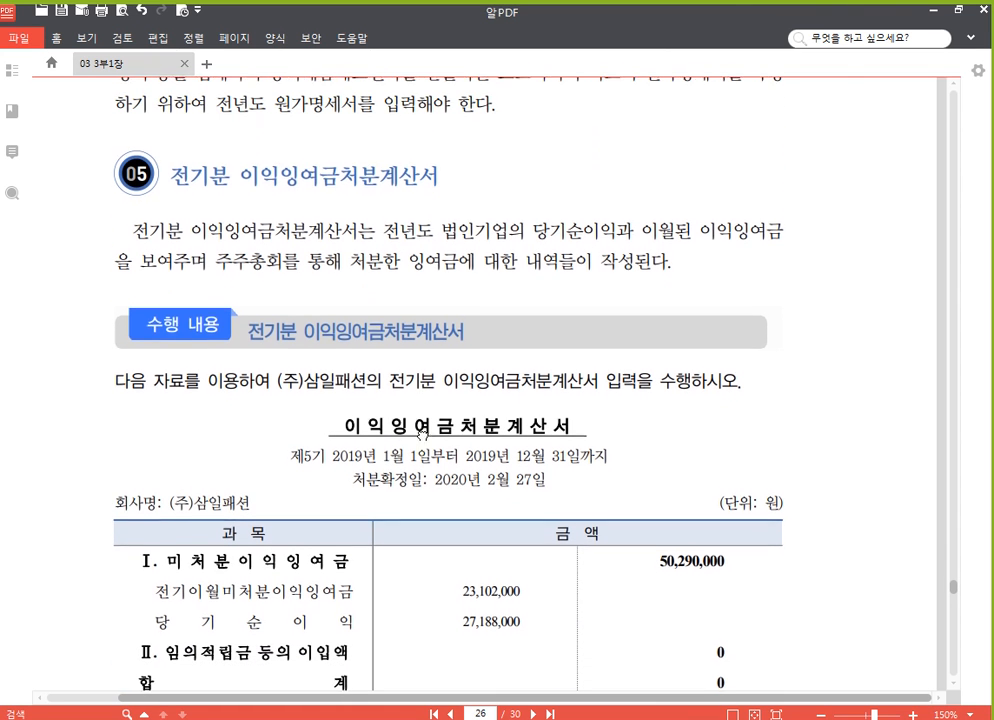
{"action": "scroll", "coordinate": [415, 380], "scroll_direction": "up", "scroll_amount": 2}
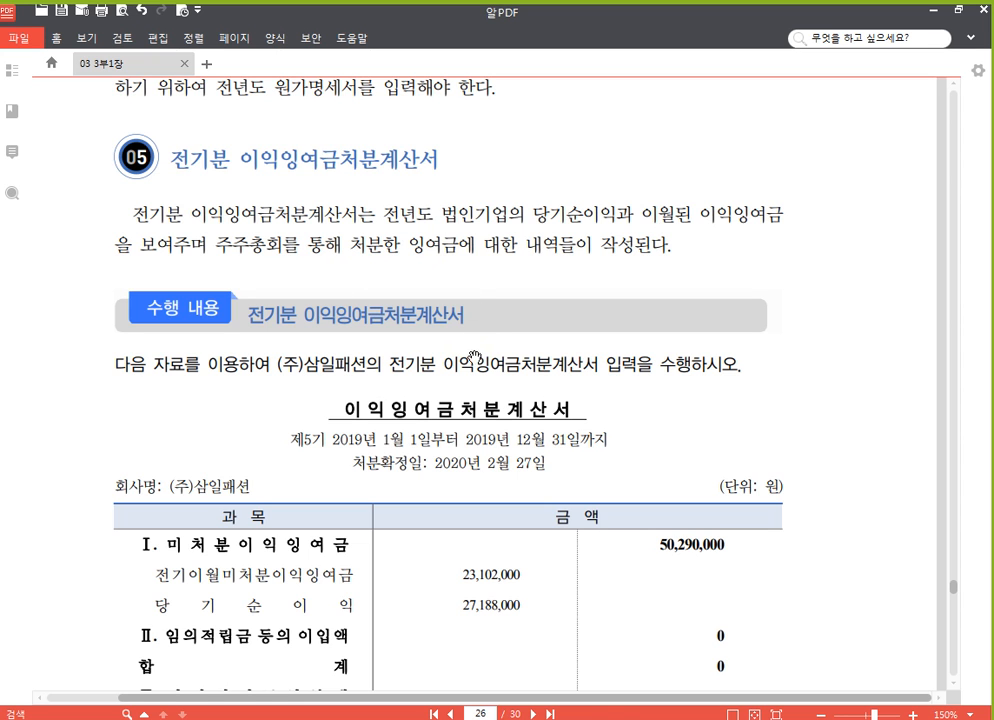
{"action": "scroll", "coordinate": [438, 330], "scroll_direction": "down", "scroll_amount": 1}
{"action": "scroll", "coordinate": [442, 304], "scroll_direction": "down", "scroll_amount": 3}
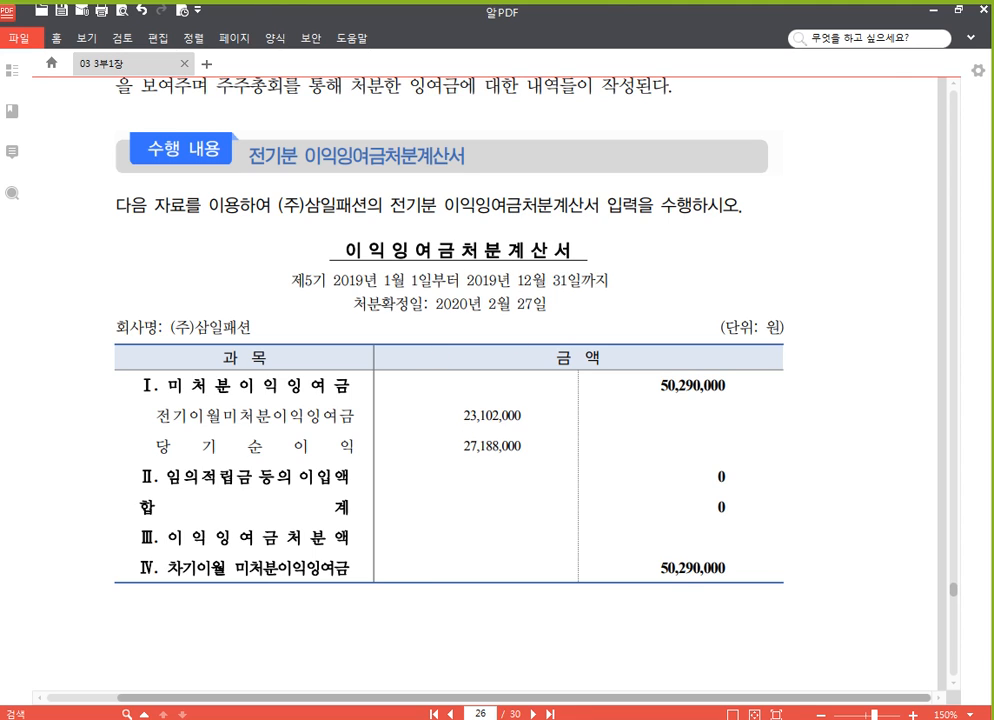
Switch back to the accounting program and close 전기분 손익계산서 and 계정과목및적요등록.
{"action": "key", "text": "alt+Tab"}
{"action": "left_click", "coordinate": [519, 86]}
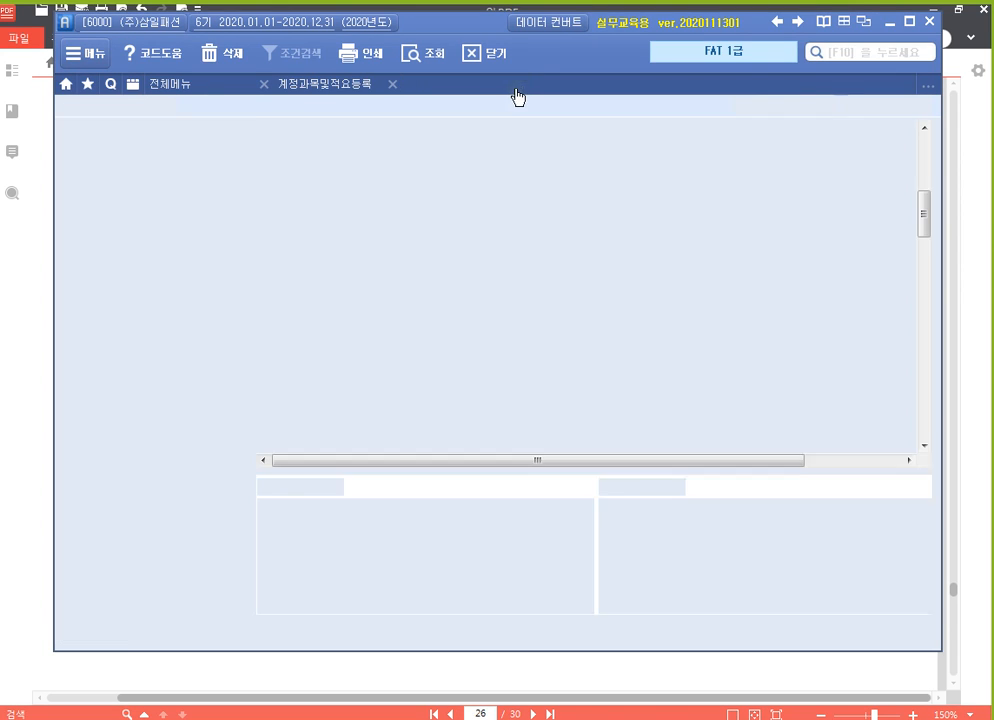
{"action": "left_click", "coordinate": [392, 84]}
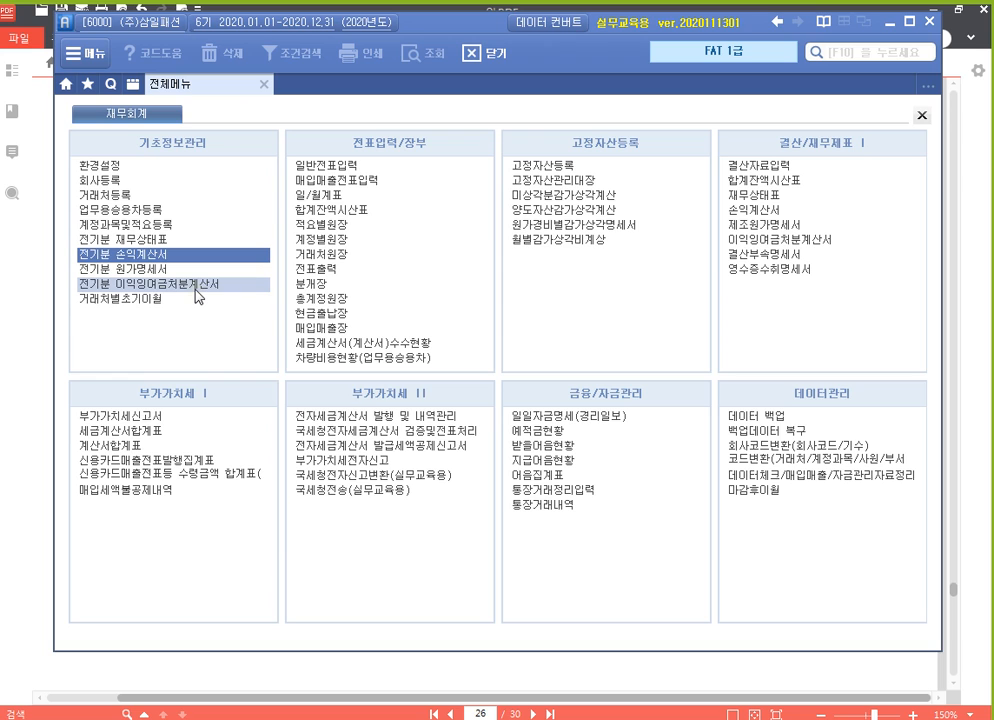
Outline 전기분 이익잉여금처분계산서 under 기초정보관리 with a red screen-pen rectangle, clear the drawing, and open that form.
{"action": "key", "text": "ctrl+F1"}
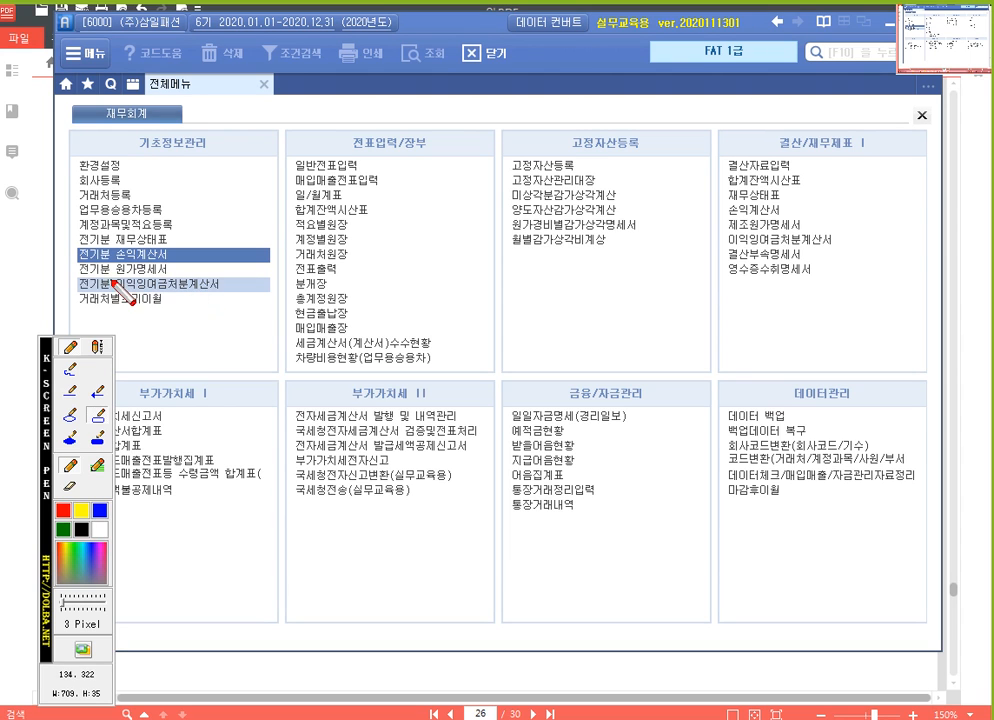
{"action": "left_click_drag", "start_coordinate": [71, 275], "coordinate": [273, 294]}
{"action": "left_click_drag", "start_coordinate": [53, 407], "coordinate": [864, 398]}
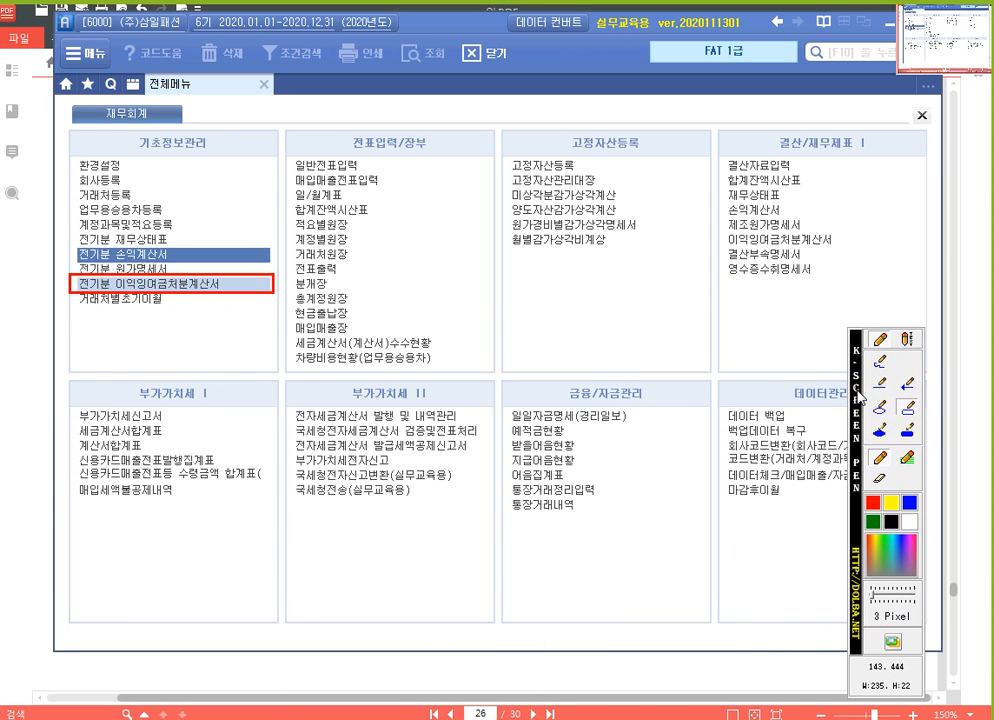
{"action": "right_click", "coordinate": [219, 287]}
{"action": "left_click", "coordinate": [218, 285]}
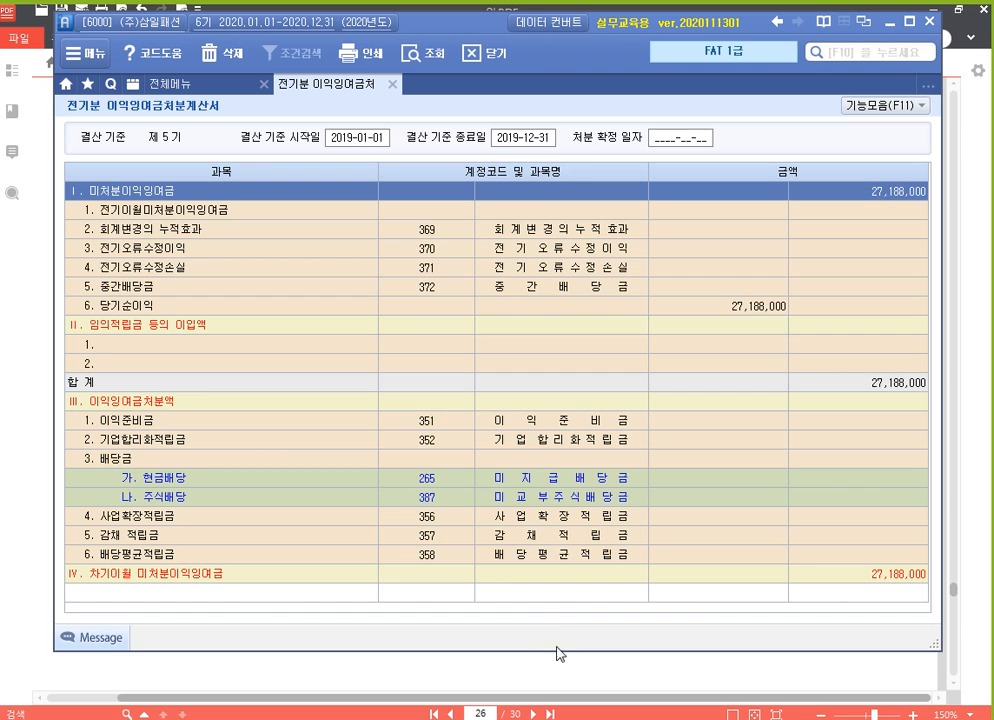
Look up 처분확정일 in 알PDF, return to 전기분 이익잉여금처분계산서 and set 처분 확정 일자 to 2020-02-27.
{"action": "left_click", "coordinate": [554, 679]}
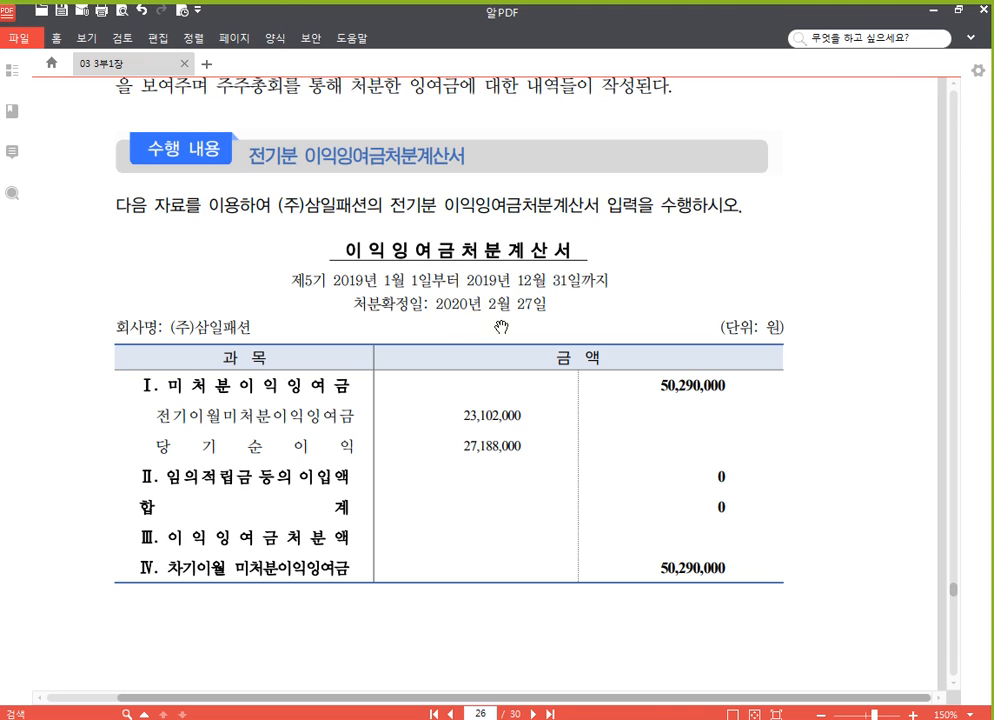
{"action": "left_click", "coordinate": [516, 718]}
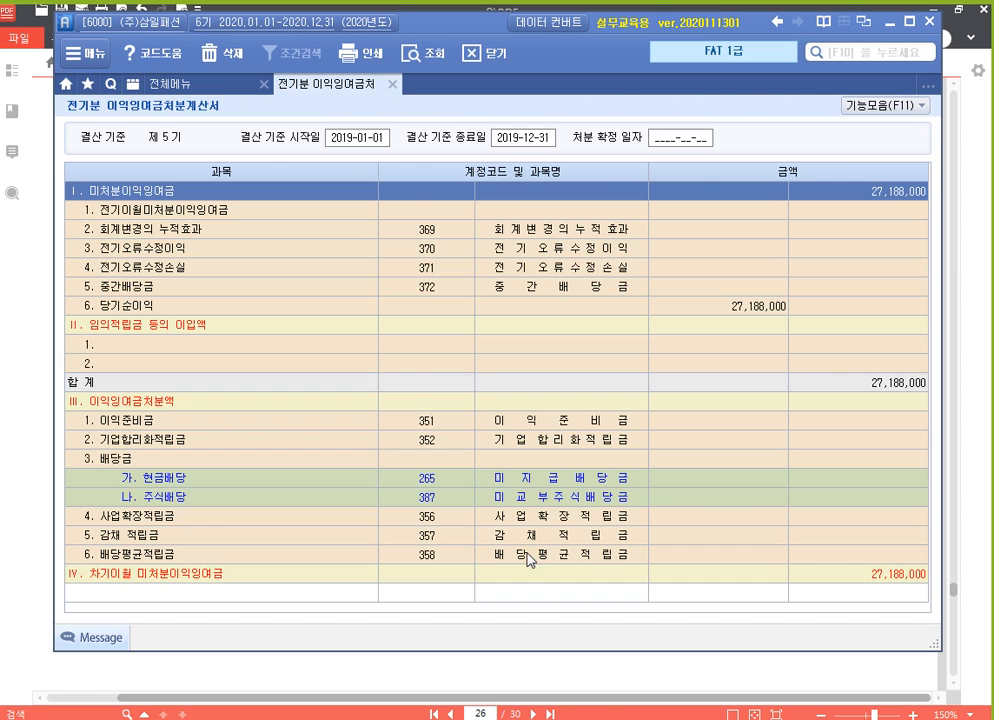
{"action": "left_click", "coordinate": [372, 145]}
{"action": "left_click", "coordinate": [545, 147]}
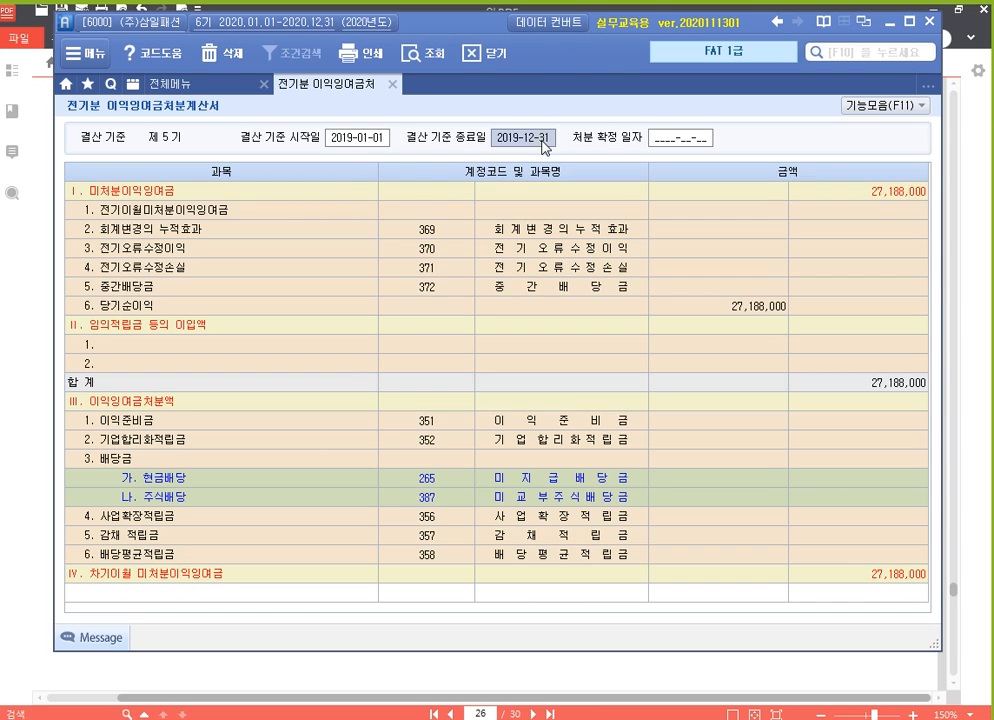
{"action": "left_click", "coordinate": [662, 139]}
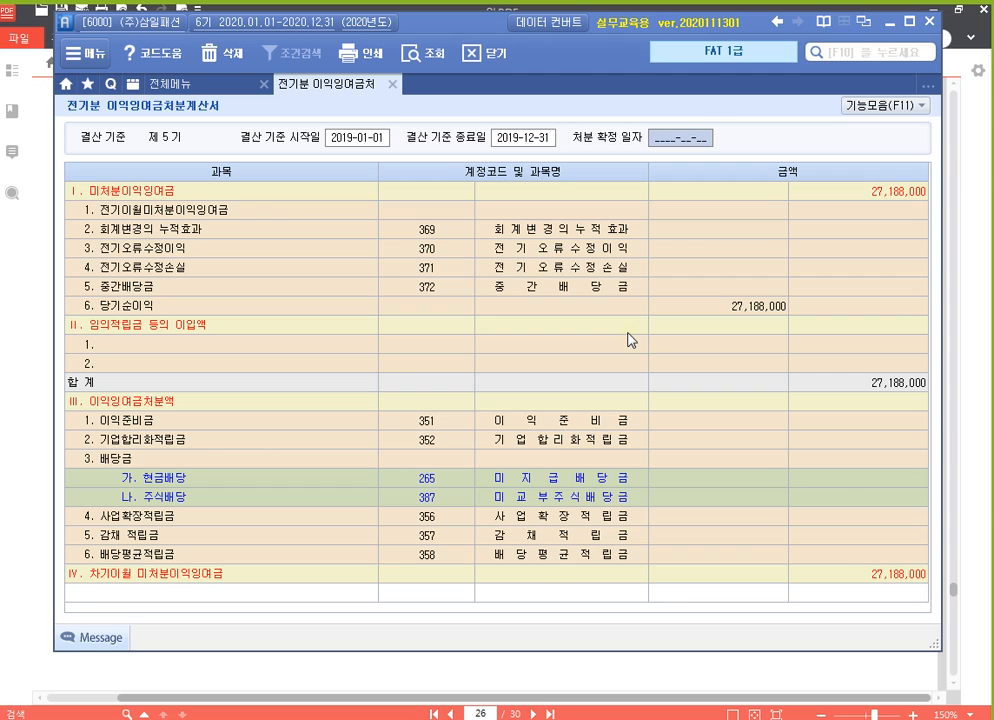
{"action": "type", "text": "2020-"}
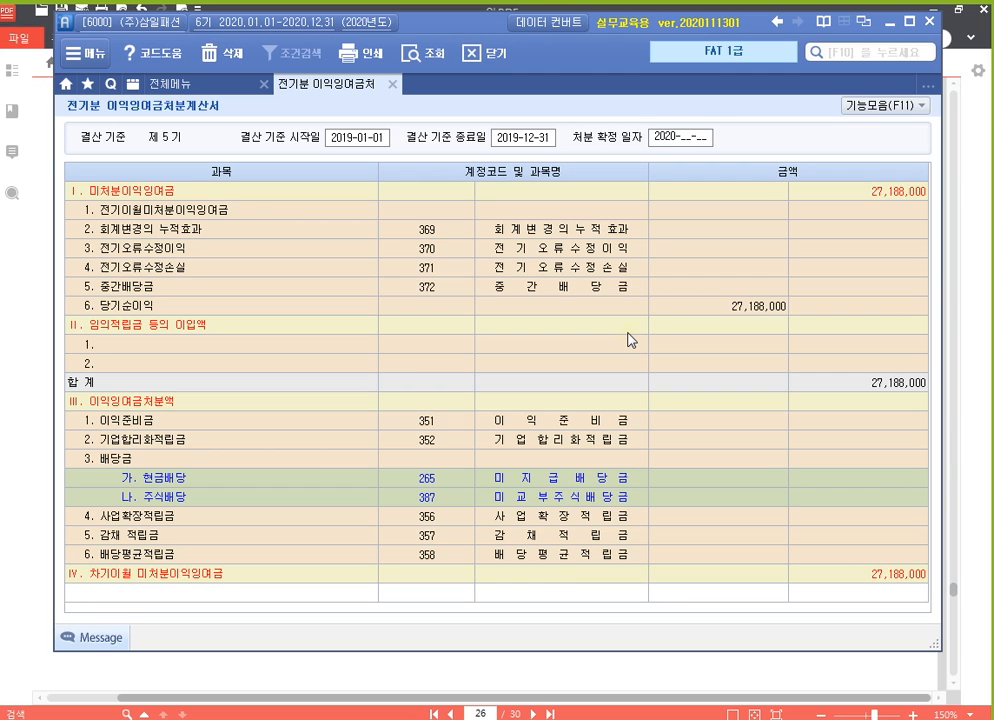
{"action": "type", "text": "02-27"}
{"action": "key", "text": "Return"}
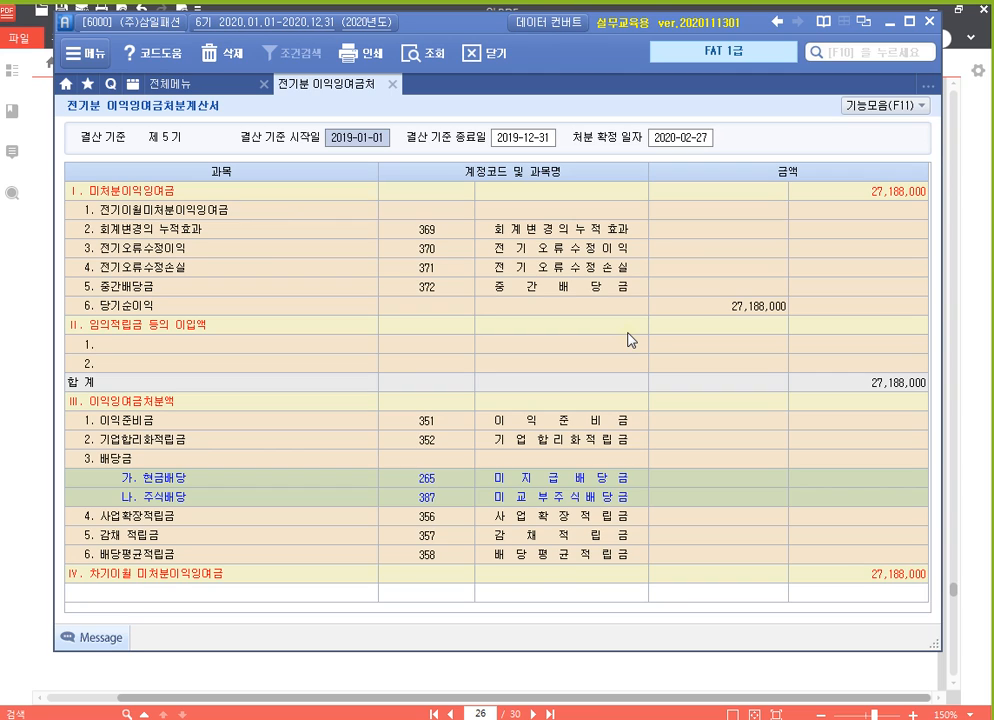
{"action": "left_click", "coordinate": [697, 141]}
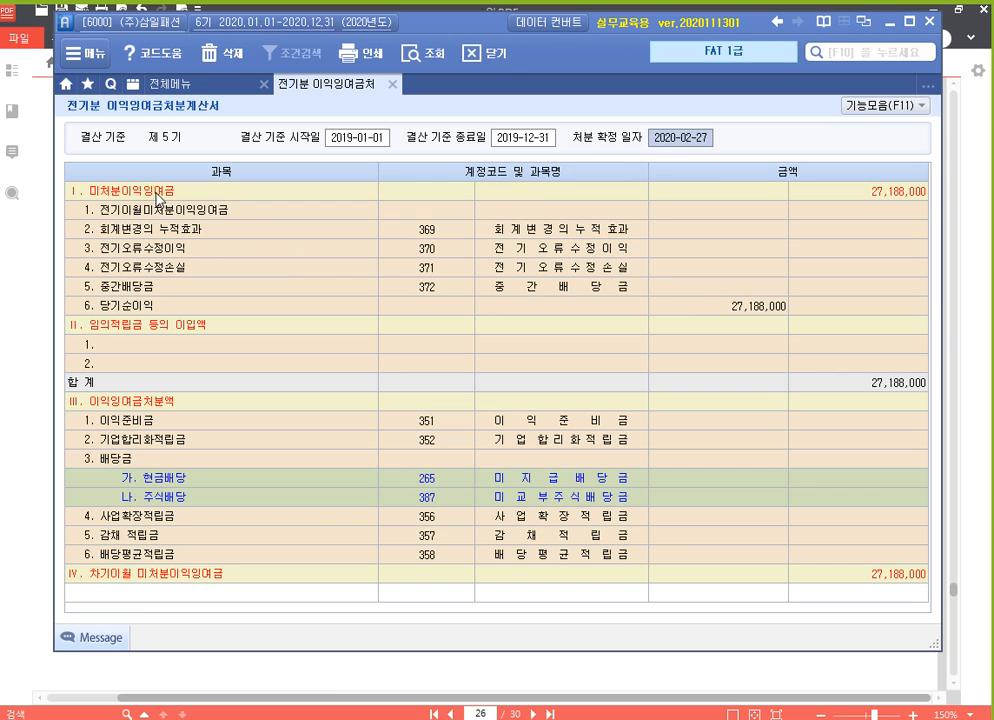
Look up 전기이월미처분이익잉여금 in 알PDF, enter 23,102,000 as its amount in 전기분 이익잉여금처분계산서, and check the 당기순이익 amount.
{"action": "left_click", "coordinate": [905, 192]}
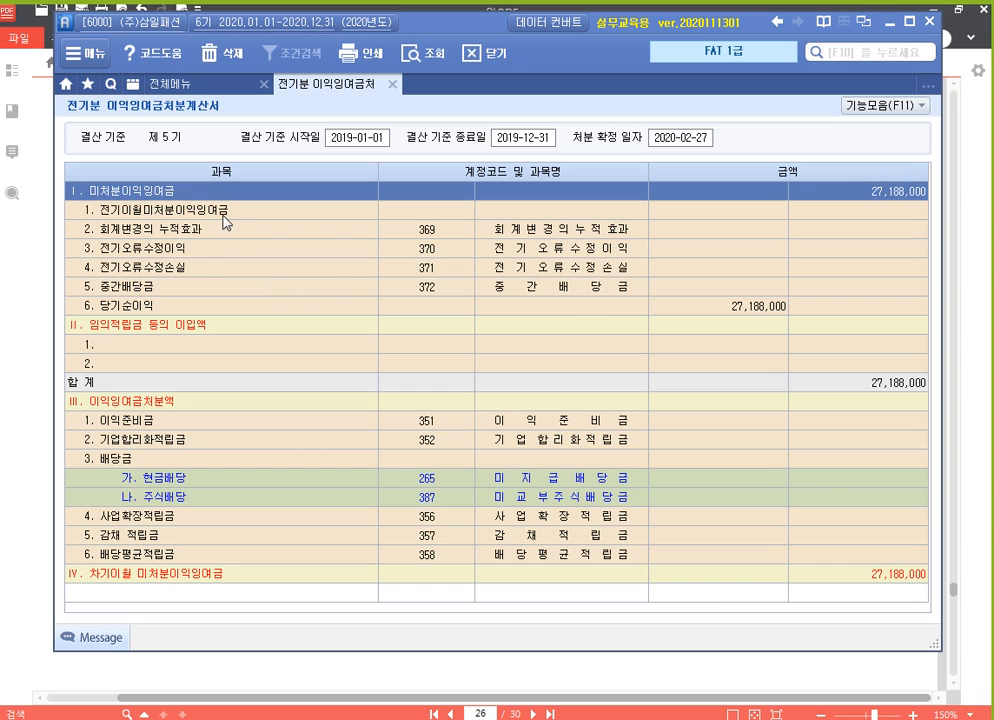
{"action": "left_click", "coordinate": [535, 220]}
{"action": "left_click", "coordinate": [674, 220]}
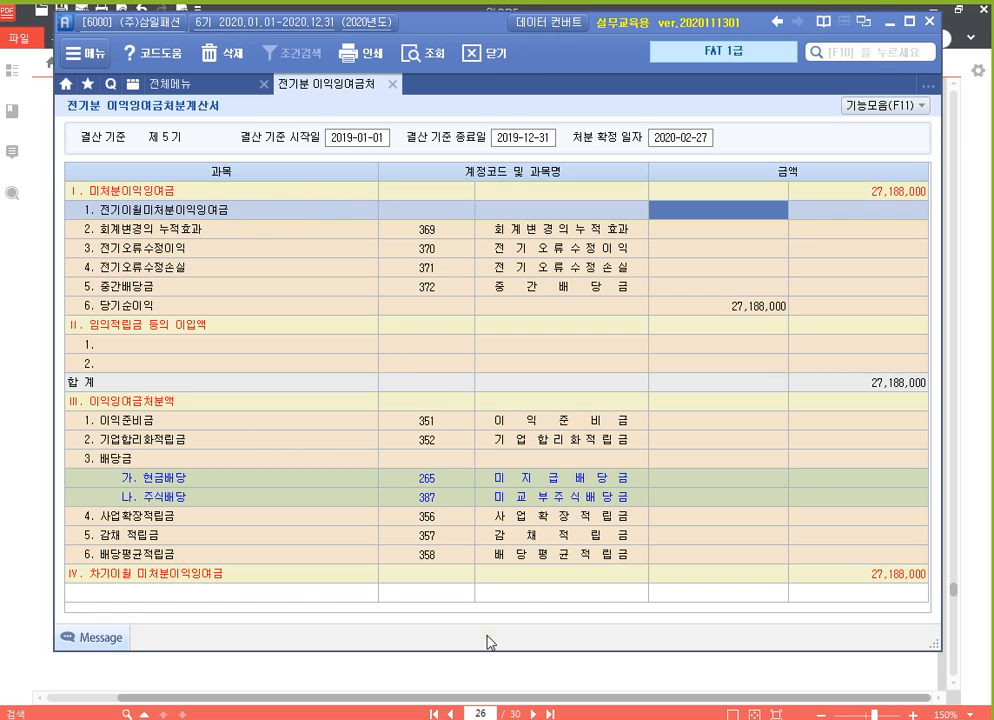
{"action": "left_click", "coordinate": [555, 668]}
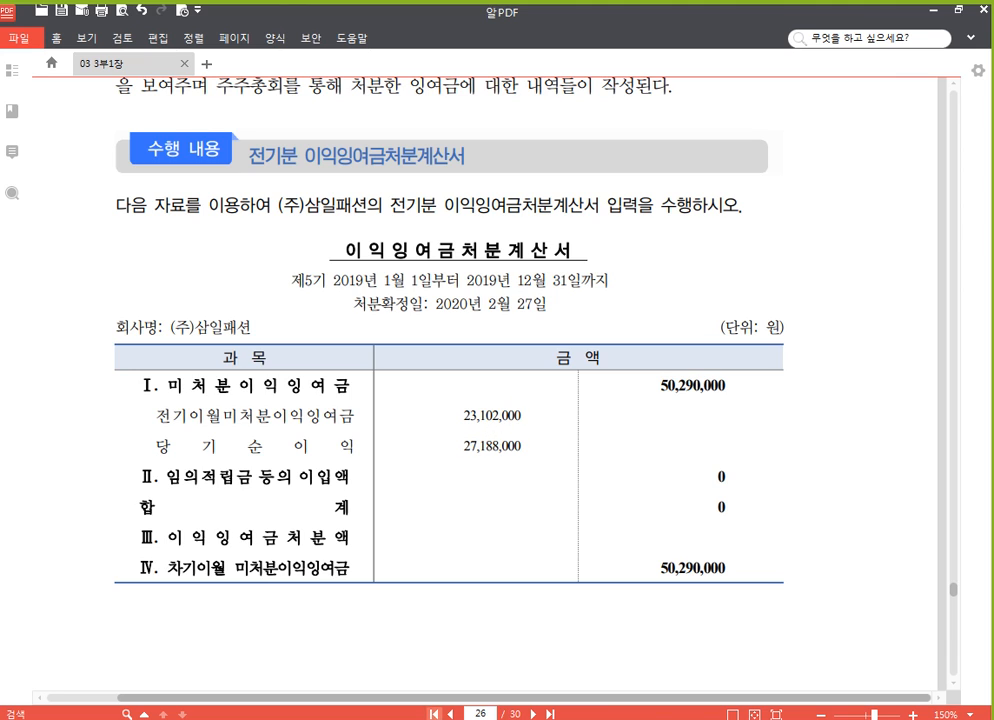
{"action": "left_click", "coordinate": [455, 719]}
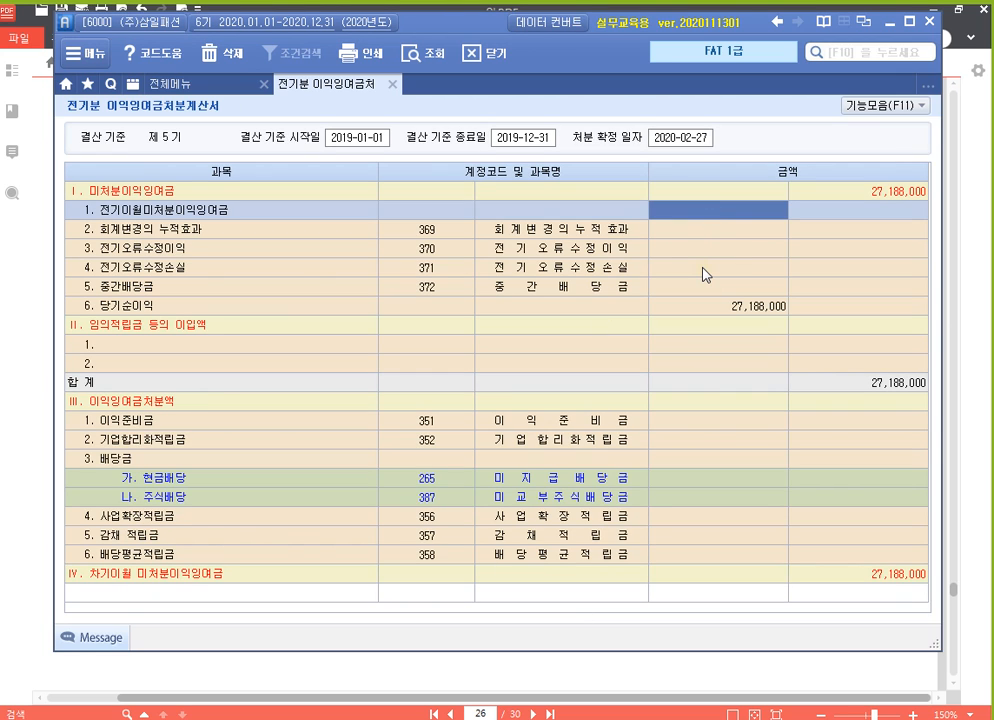
{"action": "type", "text": "23102000"}
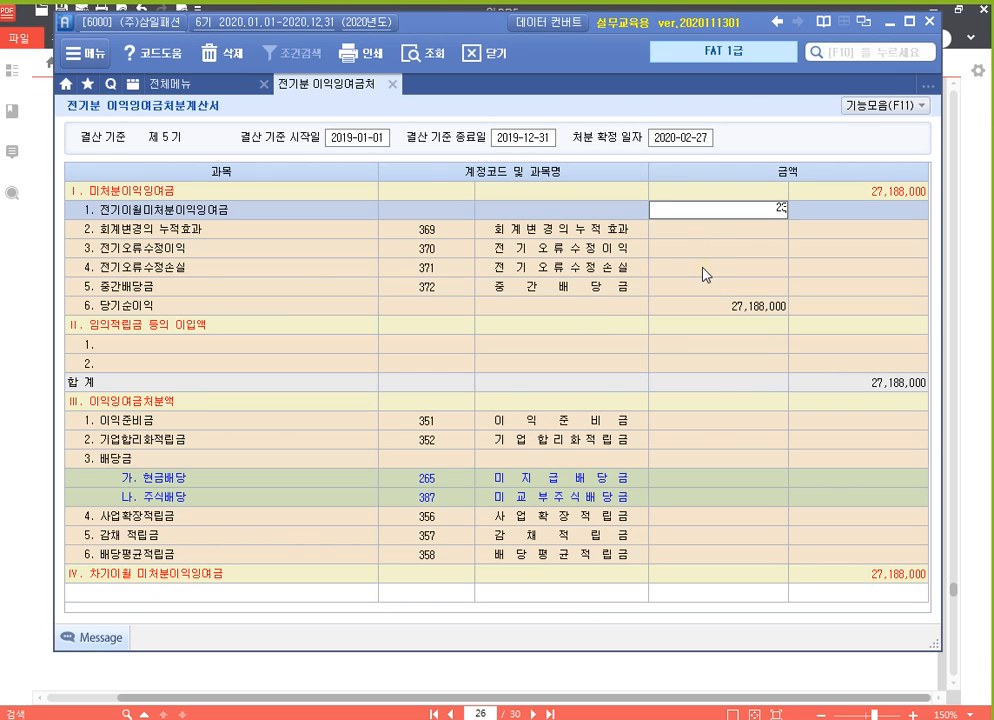
{"action": "key", "text": "Return"}
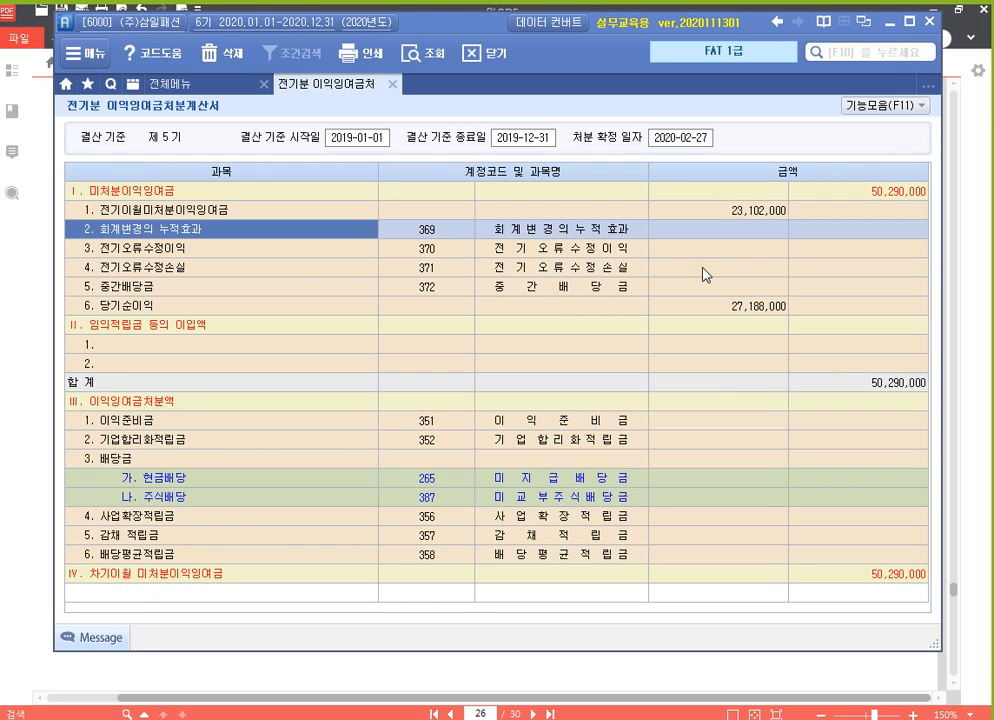
{"action": "key", "text": "Up"}
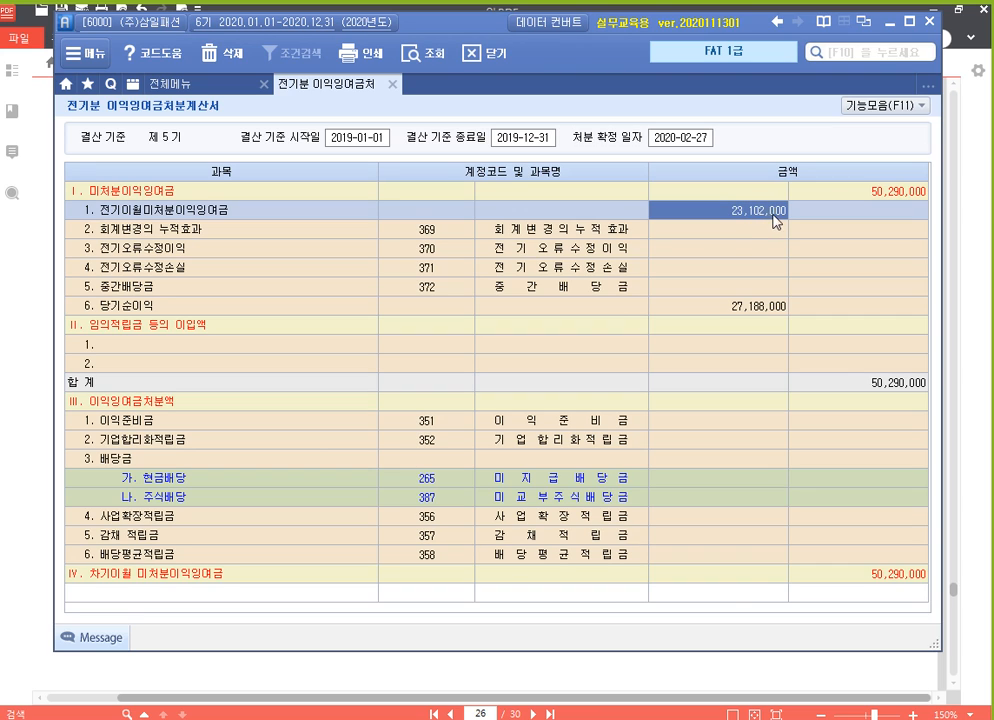
{"action": "left_click", "coordinate": [735, 312]}
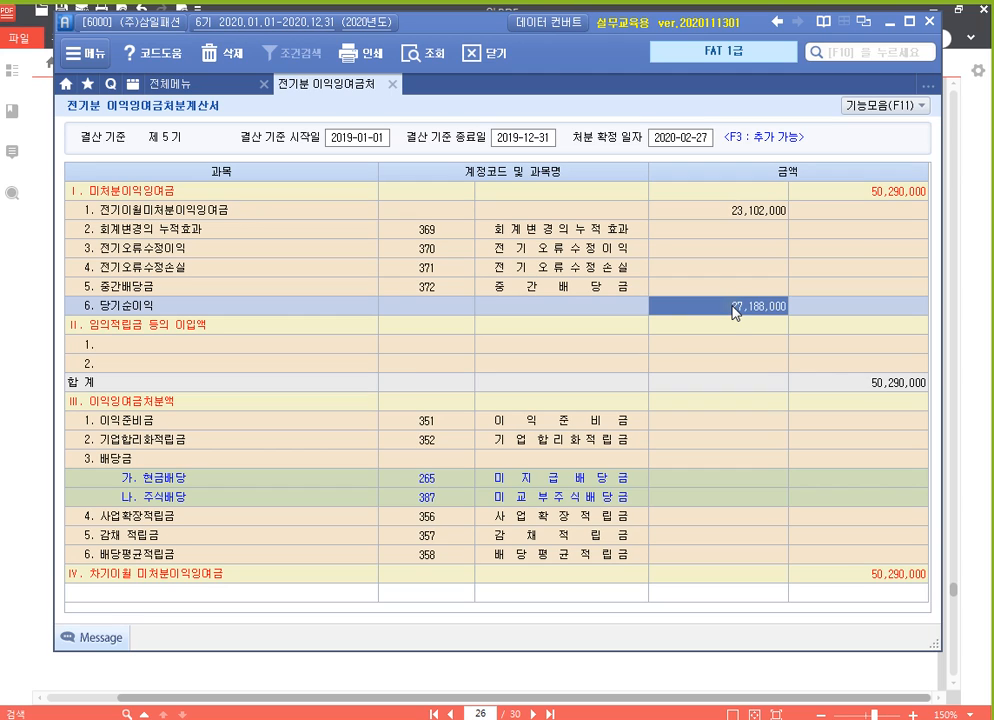
Check the 전기이월미처분이익잉여금, 당기순이익 and 미처분이익잉여금 amounts and review the 이익잉여금처분액 items in 전기분 이익잉여금처분계산서.
{"action": "left_click", "coordinate": [760, 212]}
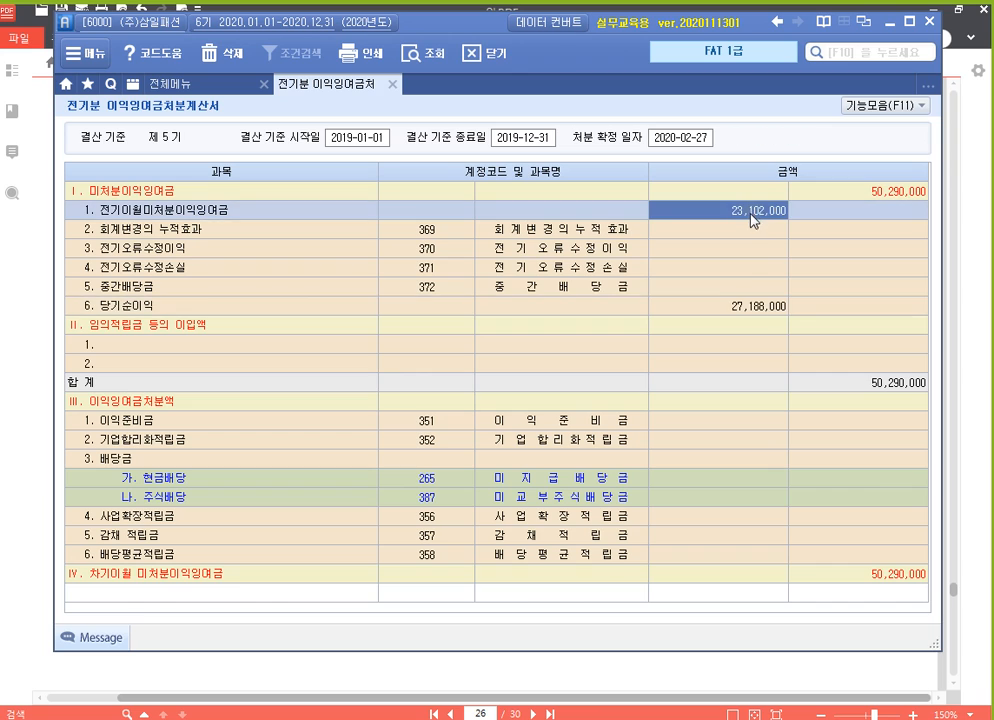
{"action": "left_click", "coordinate": [737, 310]}
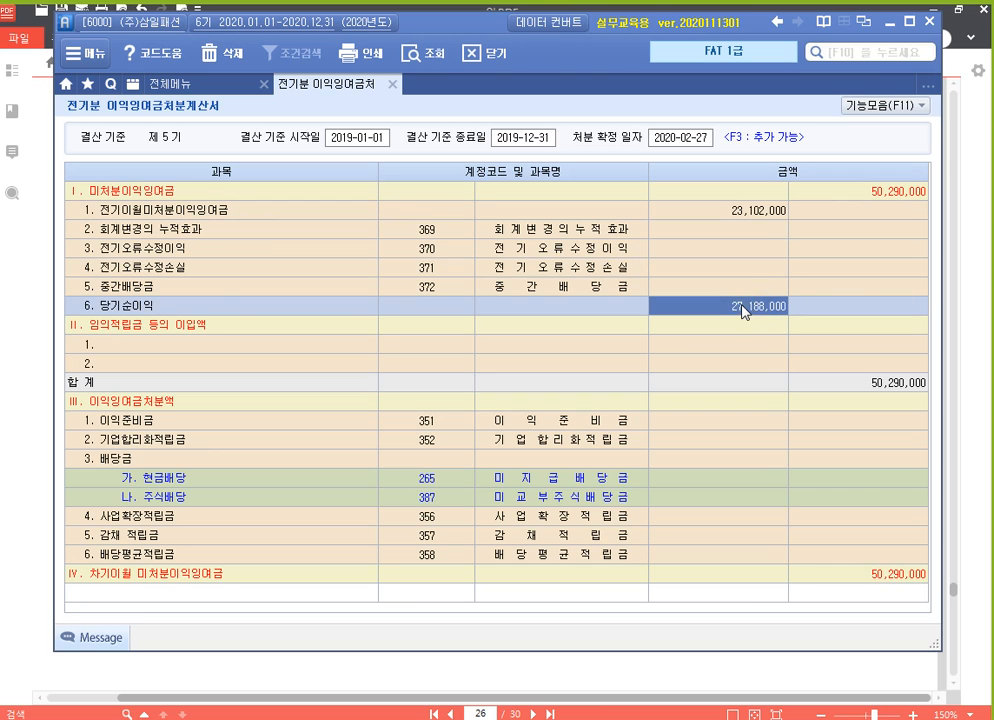
{"action": "left_click", "coordinate": [883, 194]}
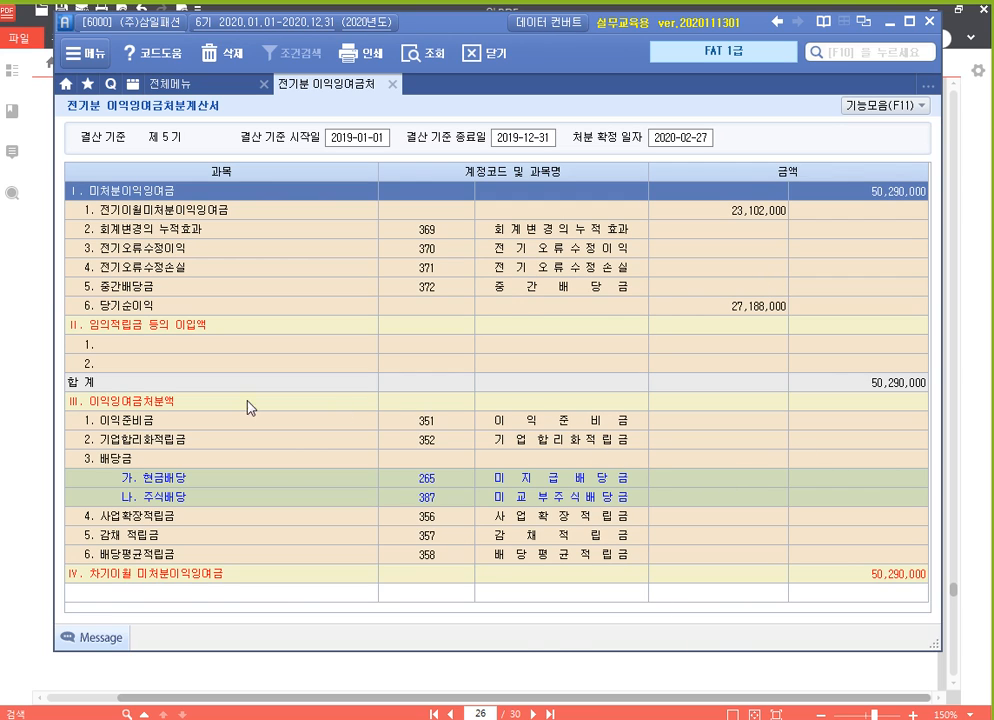
{"action": "left_click", "coordinate": [165, 404]}
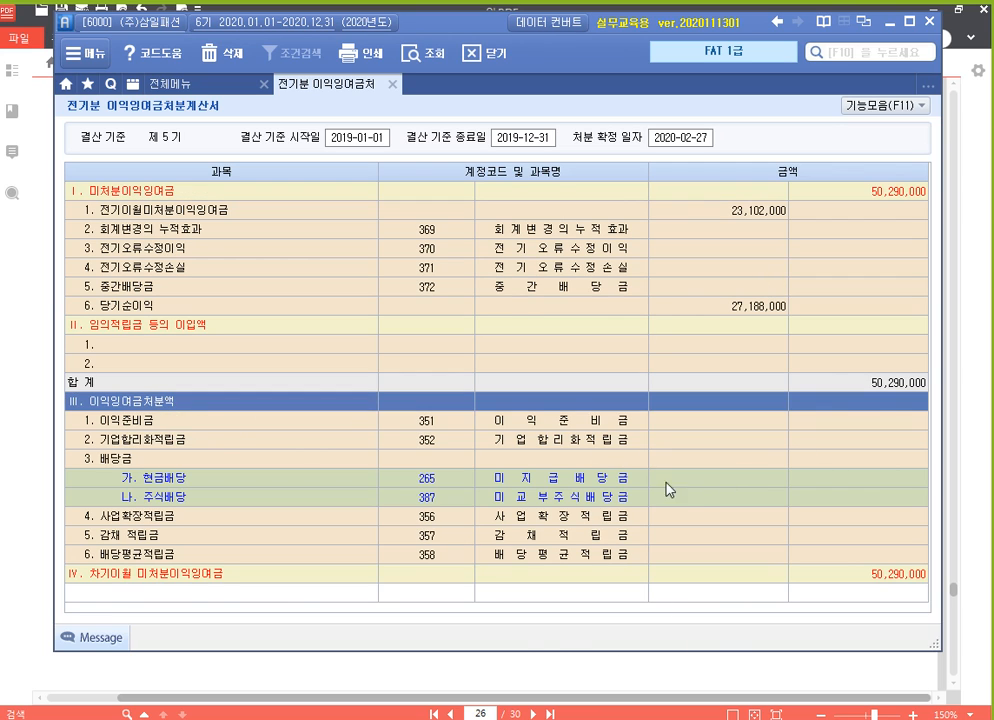
{"action": "left_click", "coordinate": [705, 478]}
{"action": "left_click", "coordinate": [726, 518]}
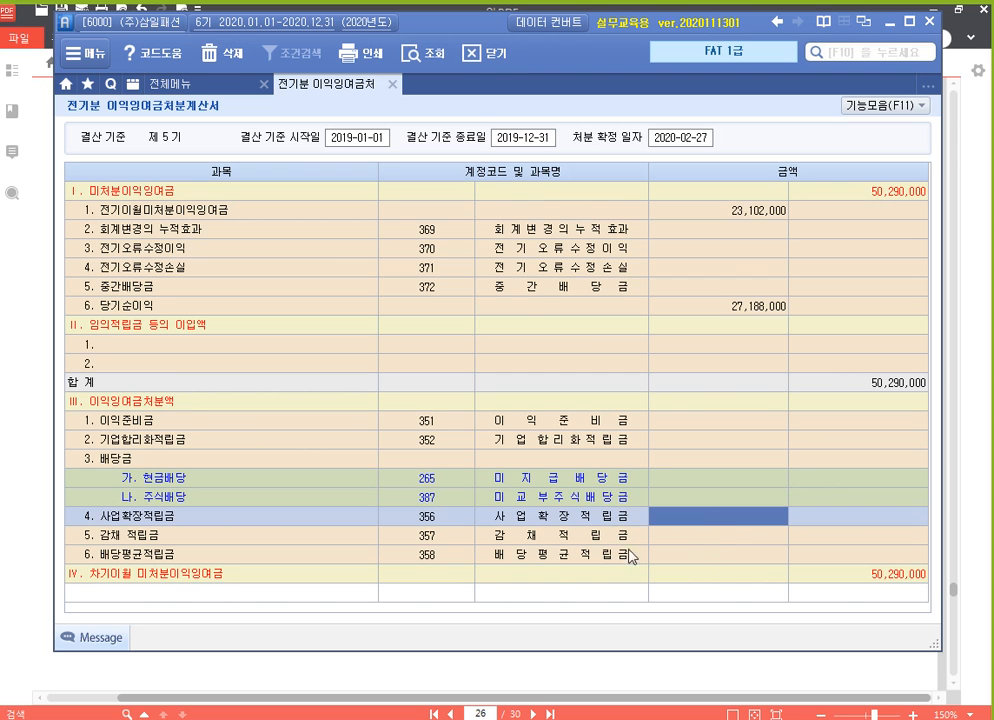
Compare the 이익잉여금처분계산서 in 알PDF with the entered form, including the 차기이월 미처분이익잉여금 amount.
{"action": "left_click", "coordinate": [619, 665]}
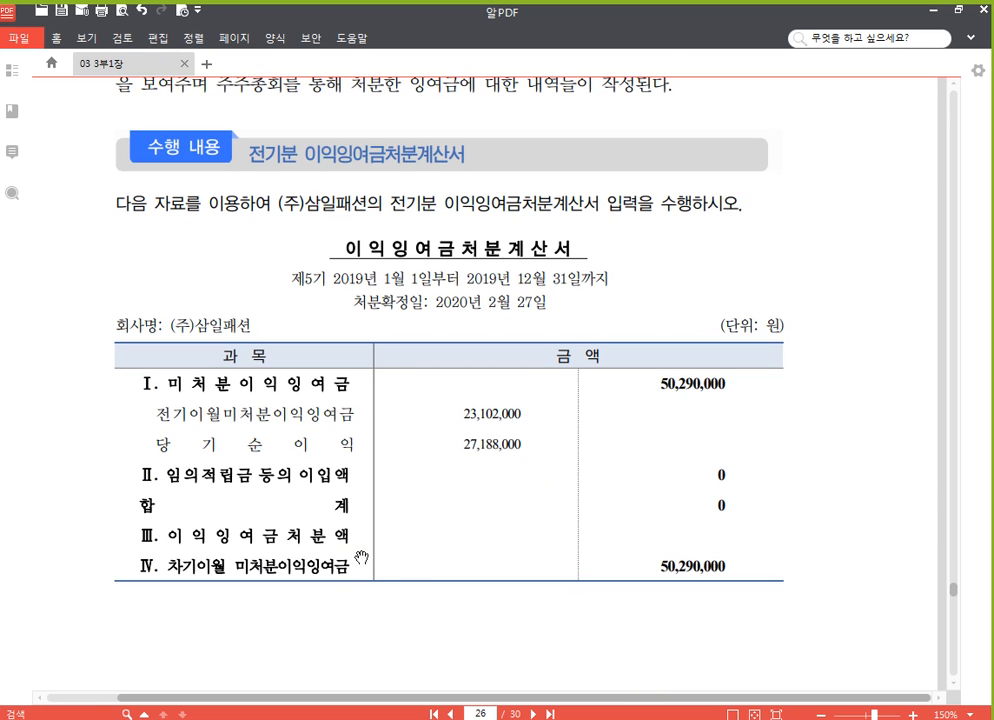
{"action": "scroll", "coordinate": [510, 580], "scroll_direction": "down", "scroll_amount": 1}
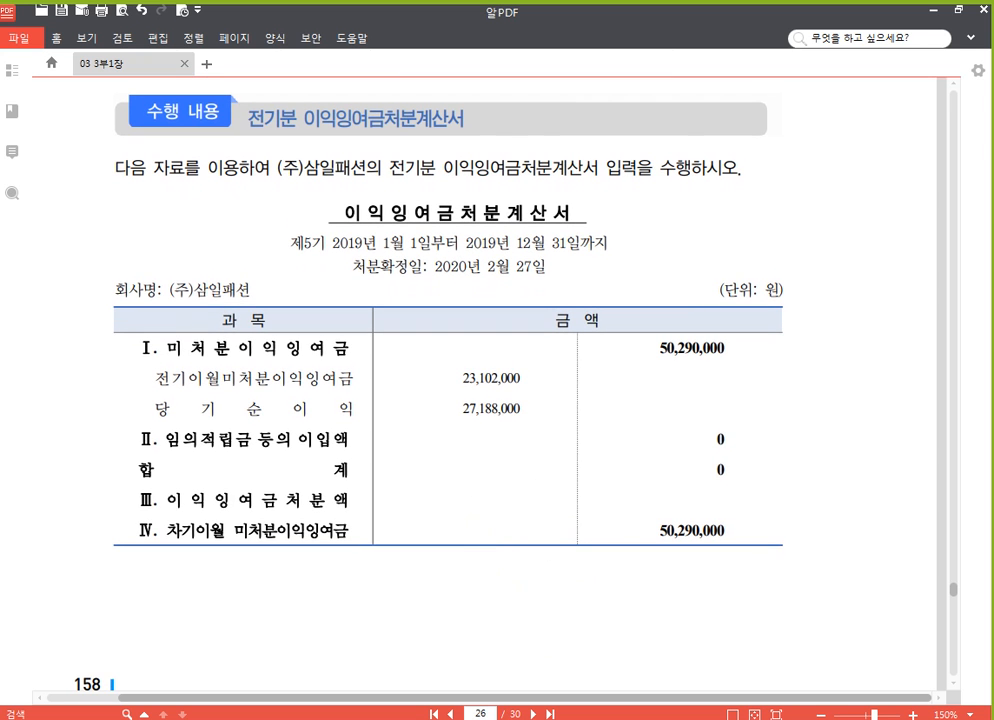
{"action": "key", "text": "alt+Tab"}
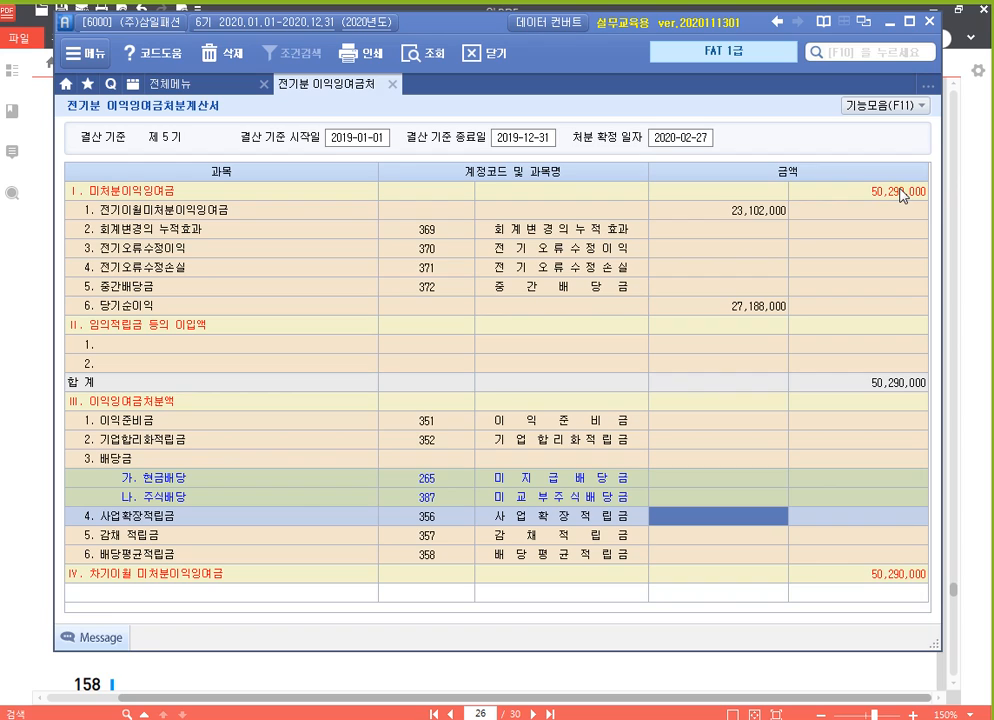
{"action": "left_click", "coordinate": [886, 575]}
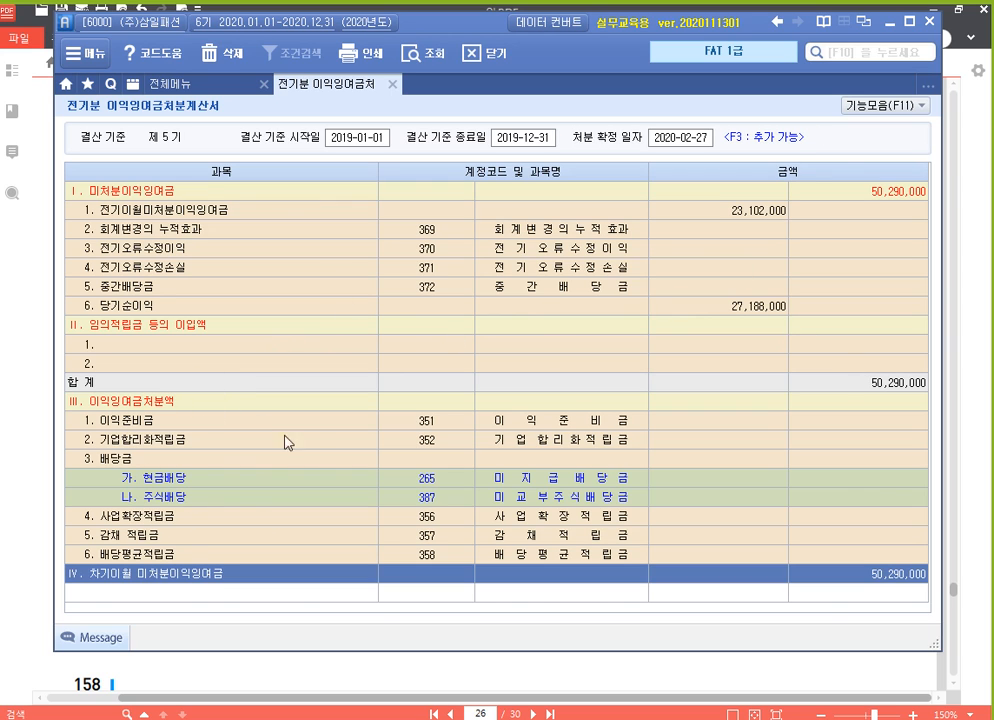
Outline section Ⅰ of the statement with a red screen-pen rectangle and sections Ⅱ to Ⅳ with a blue one.
{"action": "key", "text": "ctrl+1"}
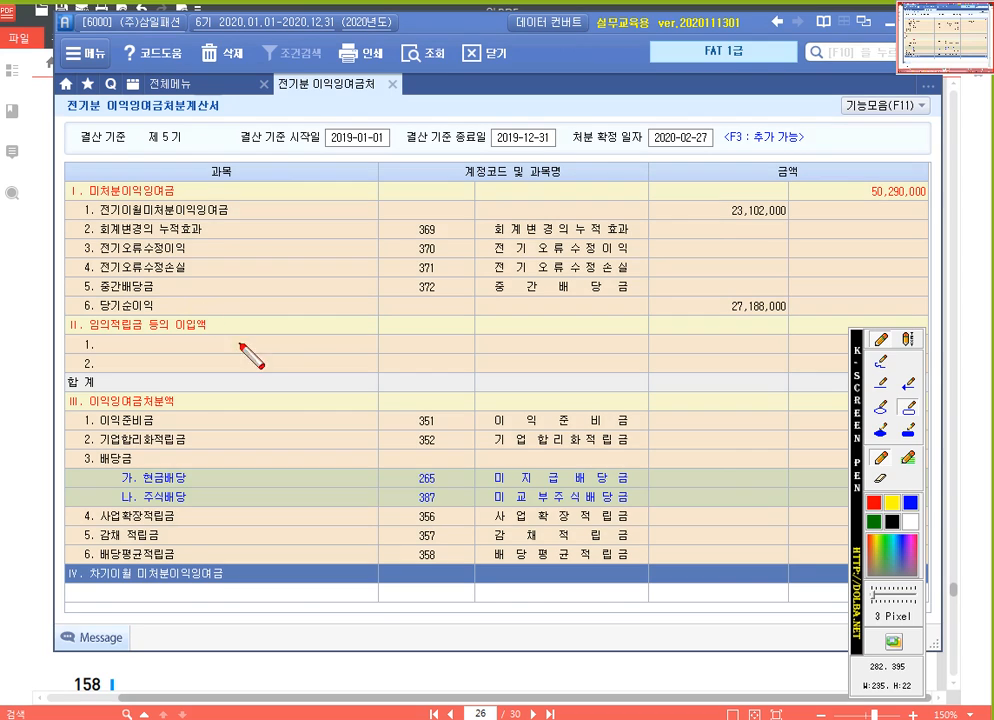
{"action": "left_click_drag", "start_coordinate": [860, 444], "coordinate": [920, 497]}
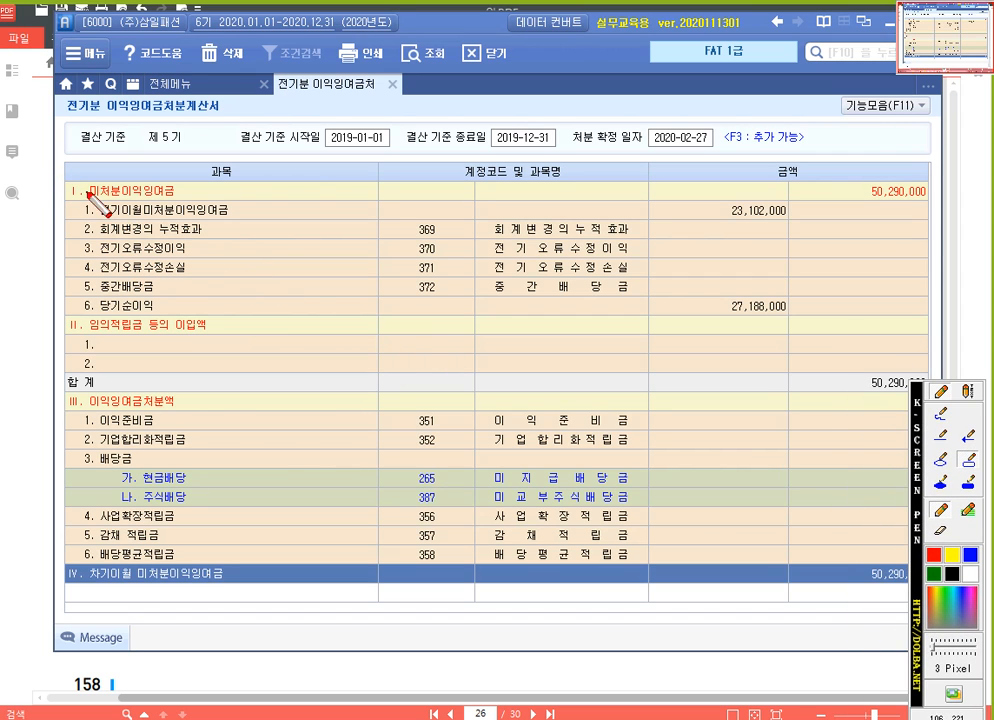
{"action": "left_click_drag", "start_coordinate": [58, 176], "coordinate": [955, 318]}
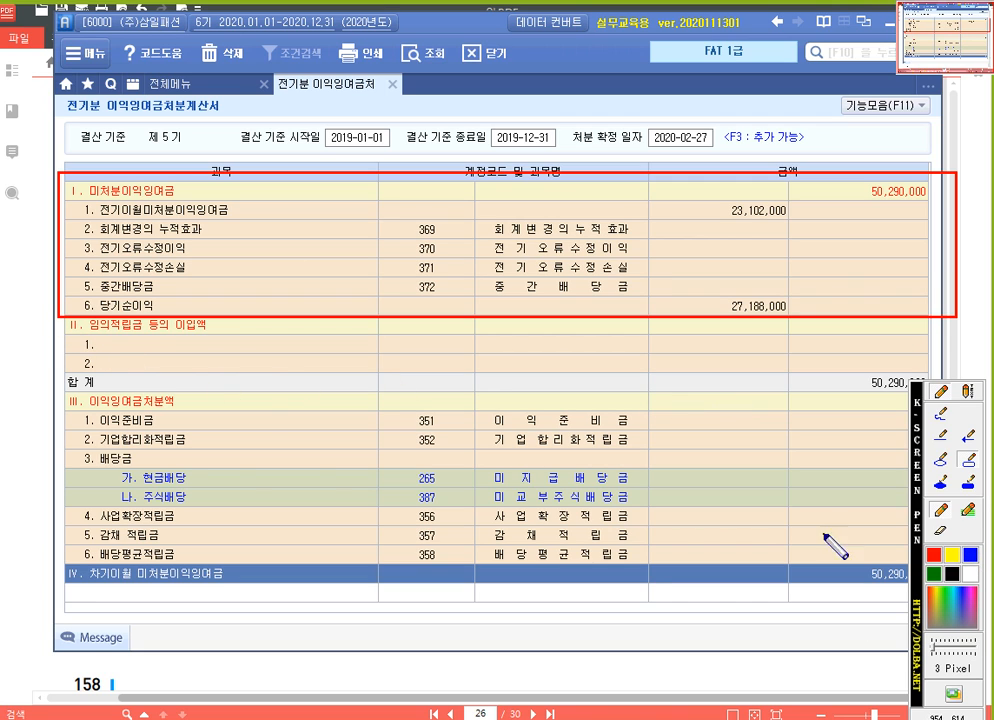
{"action": "mouse_move", "coordinate": [60, 323]}
{"action": "left_mouse_down"}
{"action": "mouse_move", "coordinate": [288, 470]}
{"action": "mouse_move", "coordinate": [868, 567]}
{"action": "mouse_move", "coordinate": [961, 592]}
{"action": "left_mouse_up"}
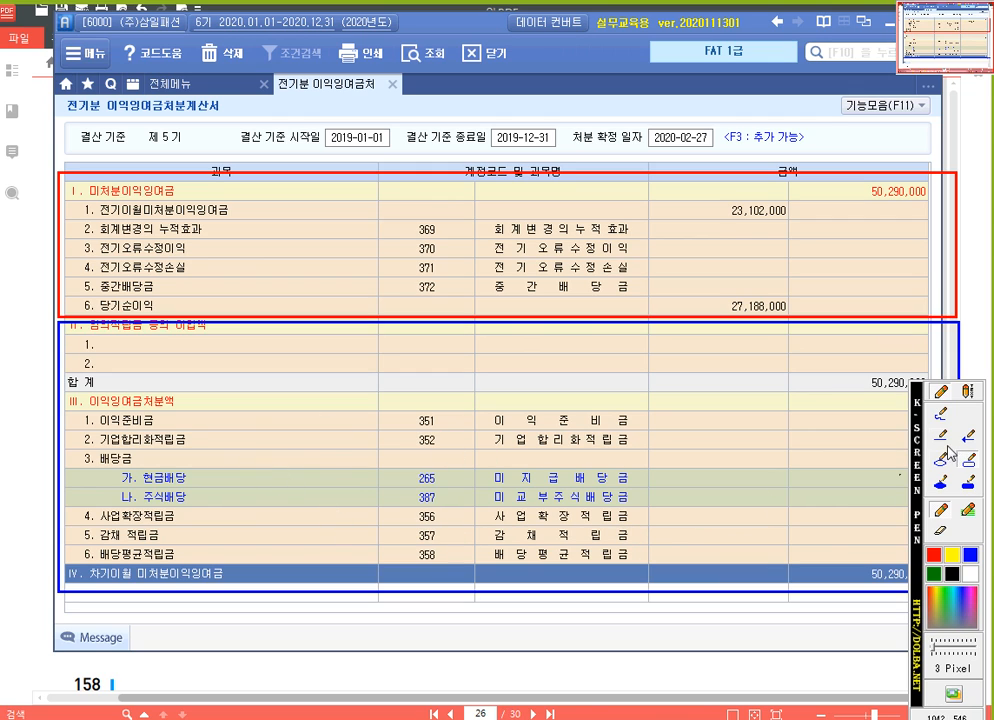
Label the red-outlined 미처분이익잉여금 section with the red screen-pen text 2019년.
{"action": "left_click", "coordinate": [967, 393]}
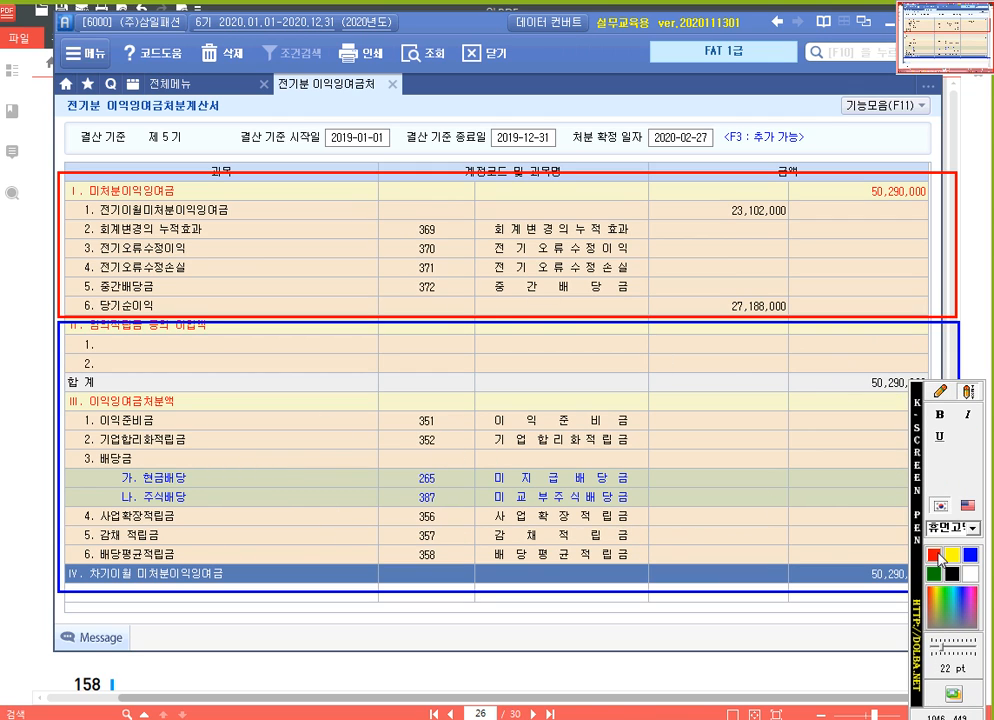
{"action": "left_click", "coordinate": [400, 205]}
{"action": "type", "text": "2019"}
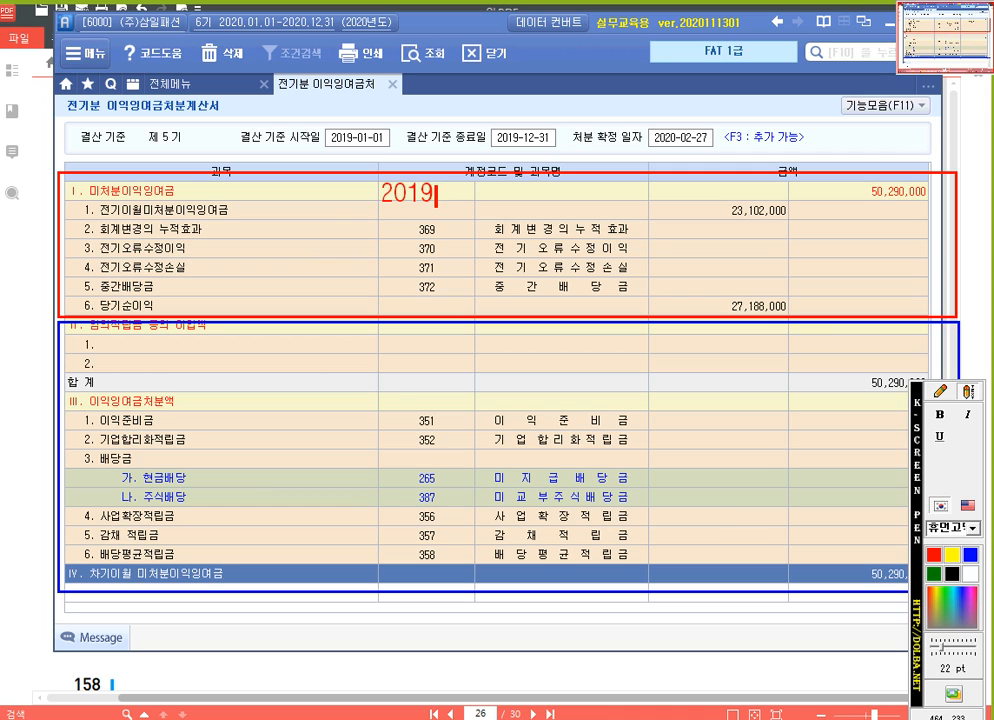
{"action": "type", "text": "년"}
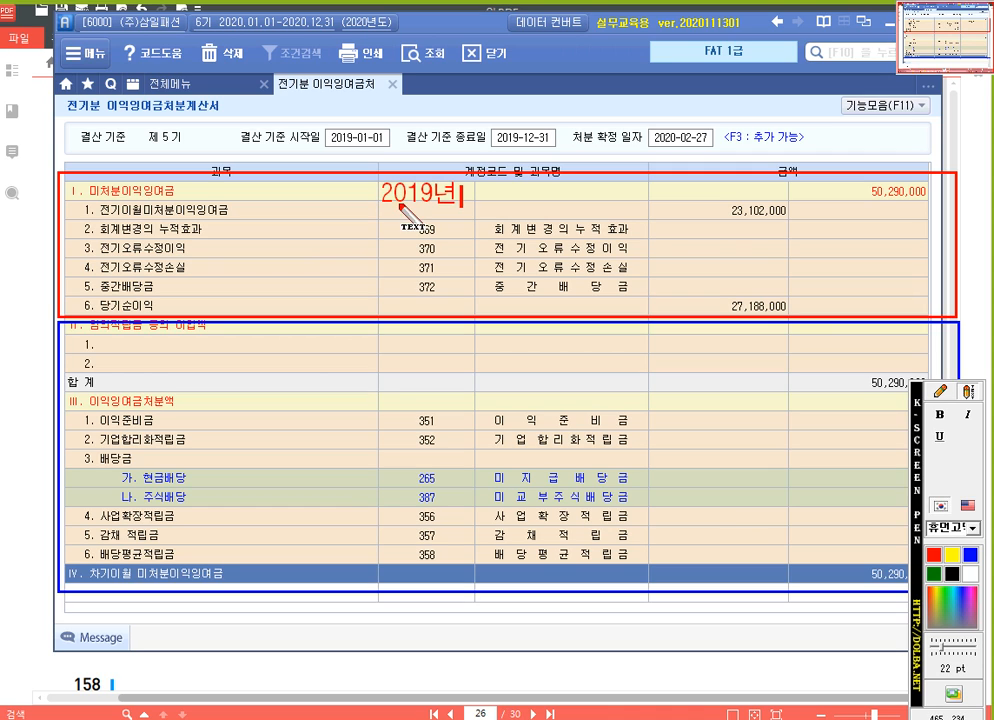
{"action": "left_click", "coordinate": [938, 390]}
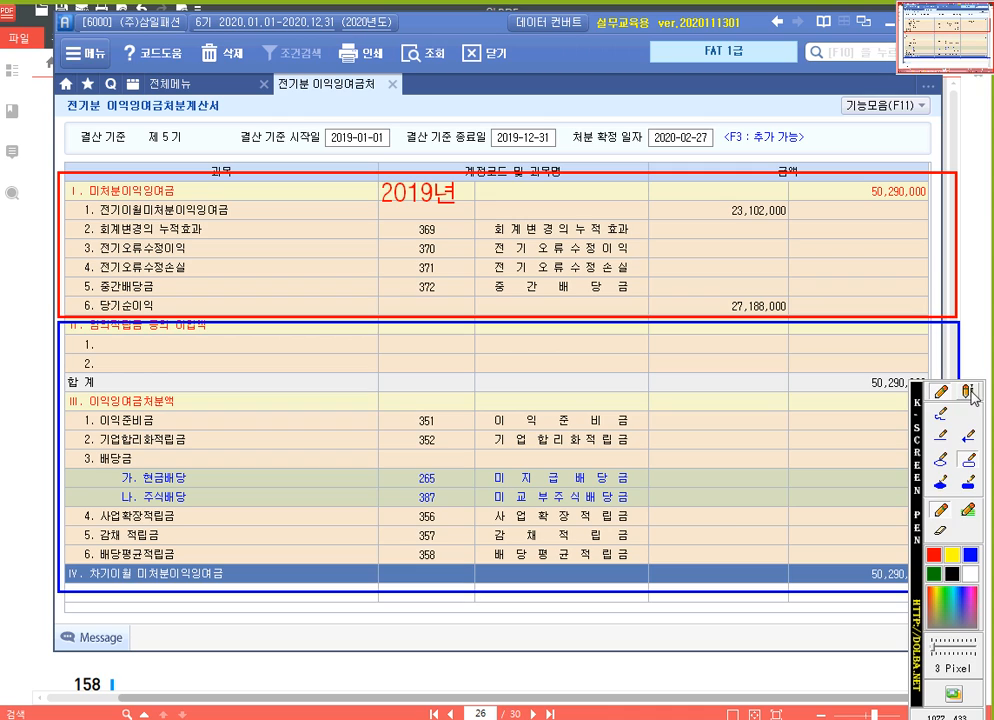
Label the blue-outlined lower sections with the blue screen-pen text 2020년.
{"action": "left_click", "coordinate": [969, 393]}
{"action": "left_click", "coordinate": [969, 556]}
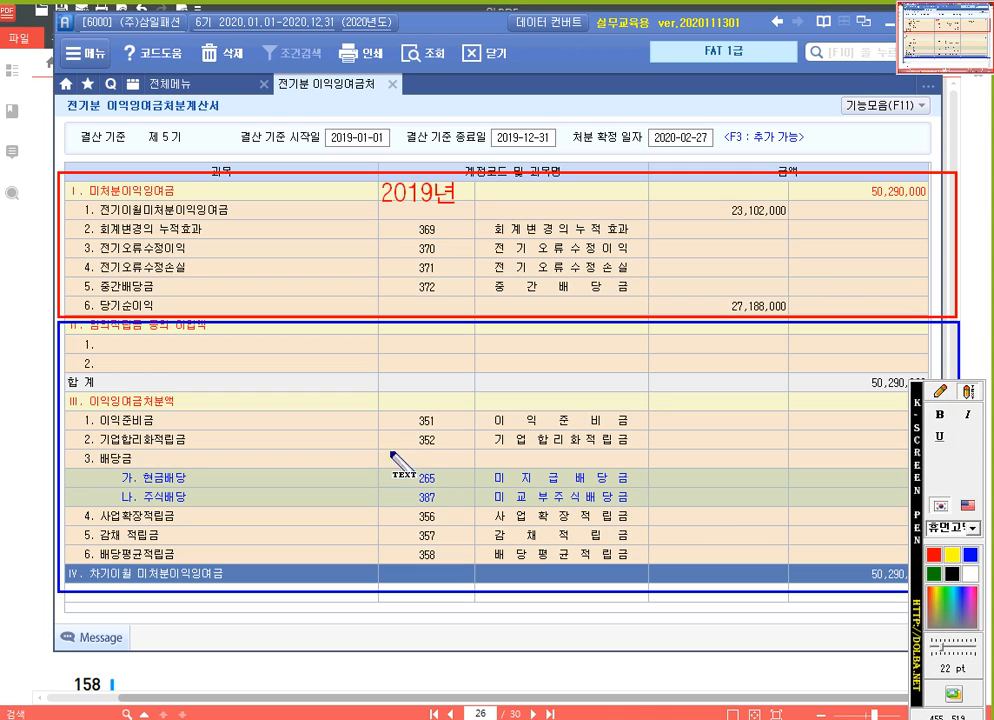
{"action": "left_click", "coordinate": [387, 384]}
{"action": "type", "text": "2020ㄴ"}
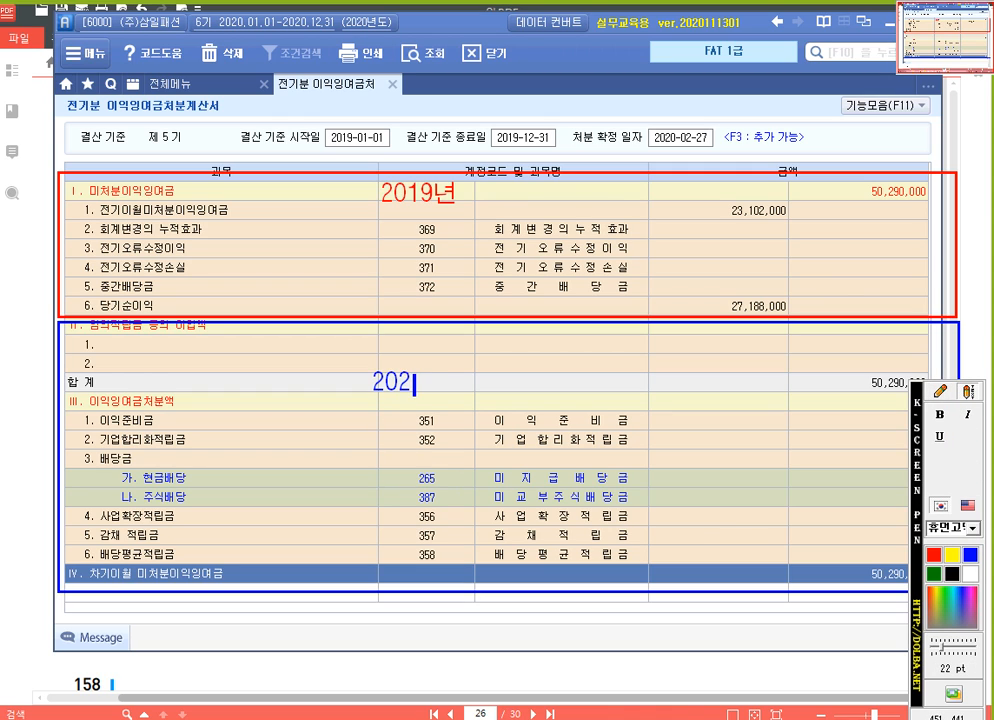
{"action": "type", "text": "ㅕㄴ"}
{"action": "left_click", "coordinate": [940, 392]}
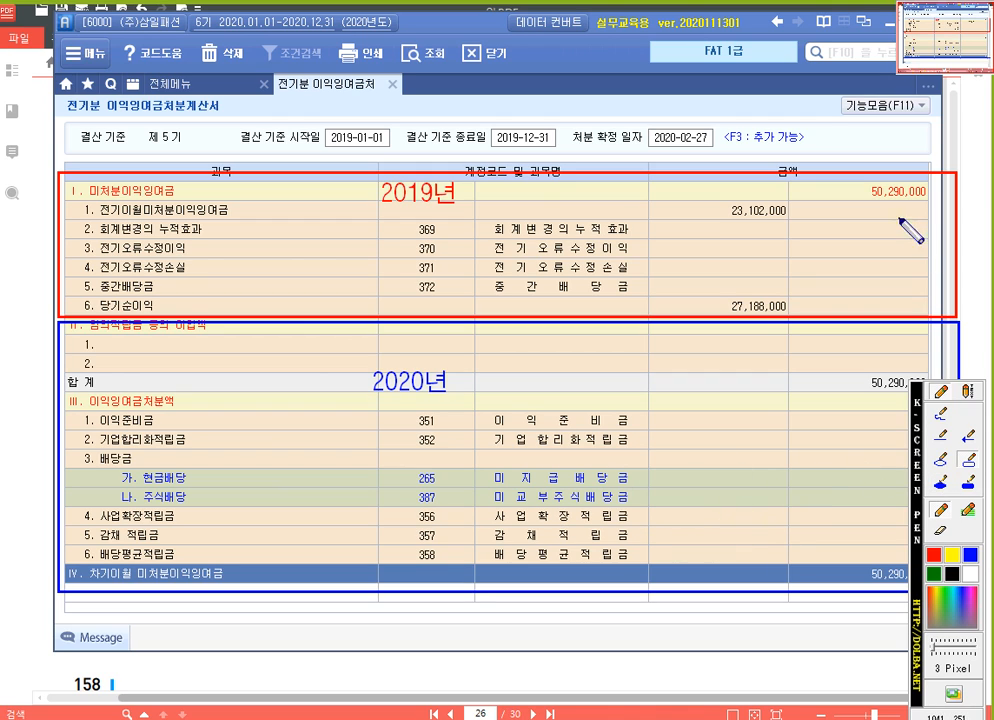
Outline the 미처분이익잉여금, 전기이월미처분이익잉여금 and 당기순이익 amounts with blue rectangles, then clear the screen-pen drawing.
{"action": "mouse_move", "coordinate": [860, 178]}
{"action": "left_mouse_down"}
{"action": "mouse_move", "coordinate": [954, 214]}
{"action": "mouse_move", "coordinate": [938, 206]}
{"action": "left_mouse_up"}
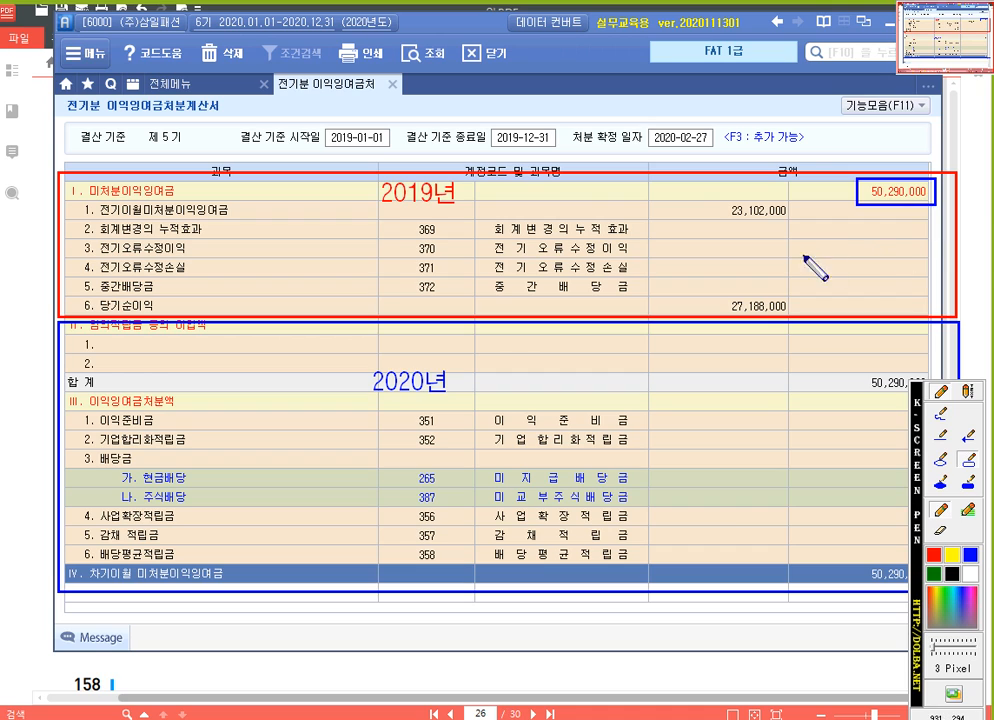
{"action": "mouse_move", "coordinate": [726, 202]}
{"action": "left_mouse_down"}
{"action": "mouse_move", "coordinate": [742, 214]}
{"action": "mouse_move", "coordinate": [791, 217]}
{"action": "left_mouse_up"}
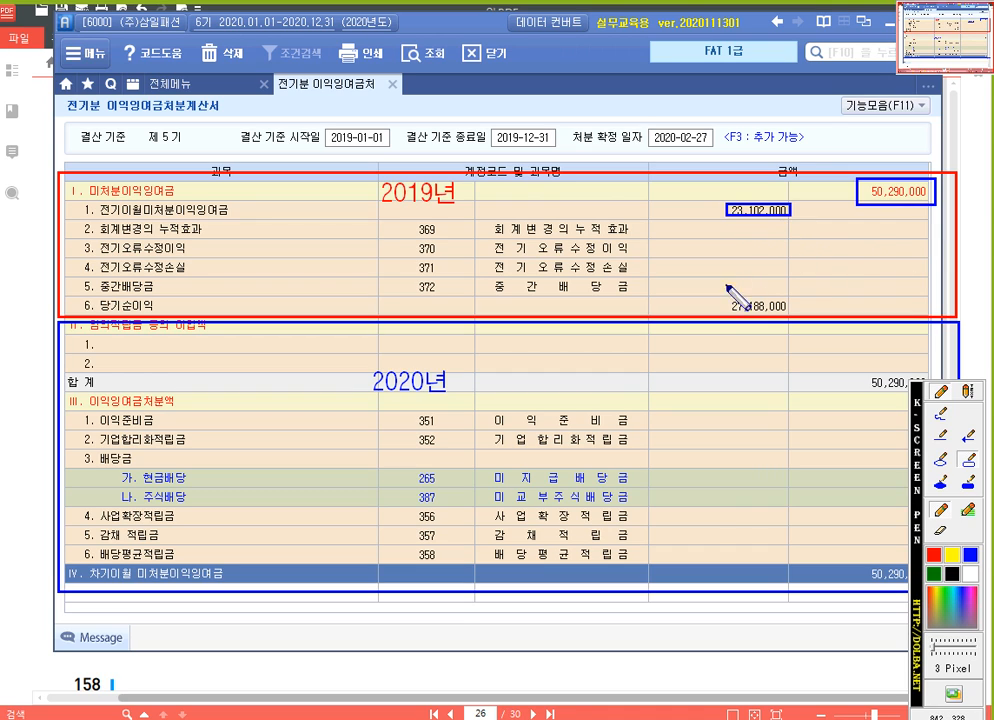
{"action": "mouse_move", "coordinate": [725, 296]}
{"action": "left_mouse_down"}
{"action": "mouse_move", "coordinate": [766, 320]}
{"action": "mouse_move", "coordinate": [803, 312]}
{"action": "mouse_move", "coordinate": [789, 313]}
{"action": "left_mouse_up"}
{"action": "key", "text": "Escape"}
Open 전기분 재무상태표, check the 375 이월이익잉여금 amount against 미처분이익잉여금, and close the form.
{"action": "left_click", "coordinate": [160, 83]}
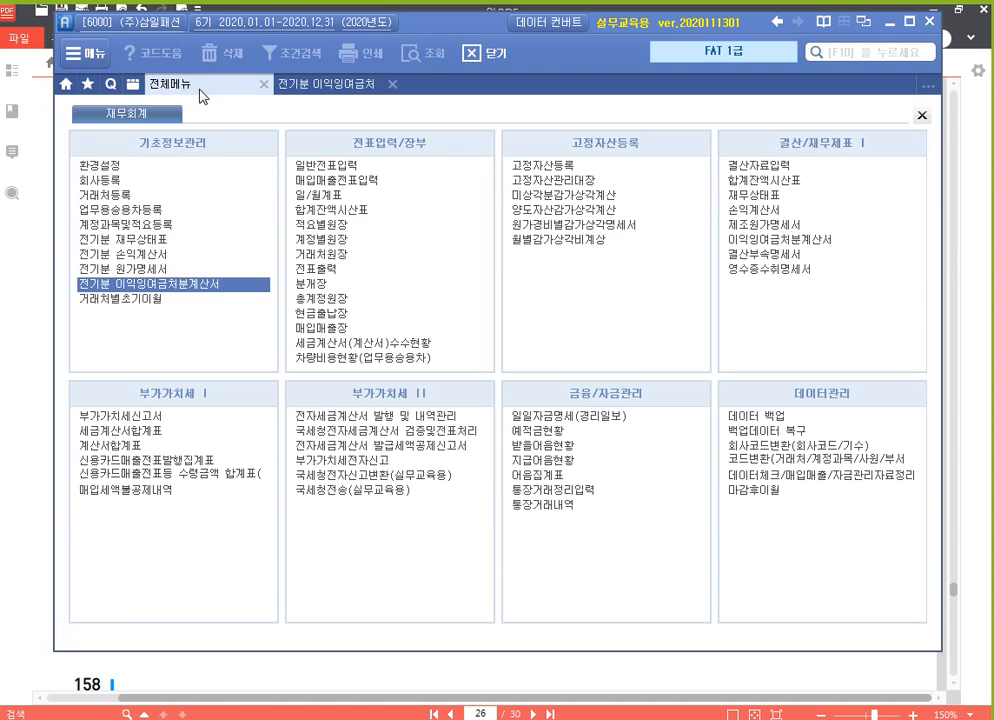
{"action": "left_click", "coordinate": [157, 240]}
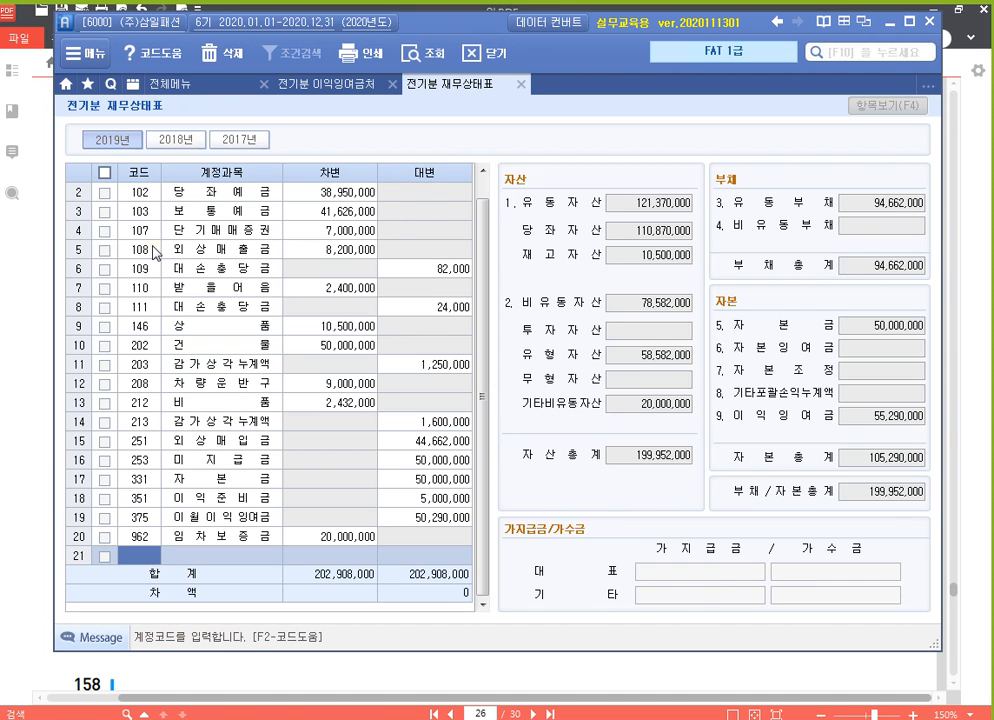
{"action": "left_click", "coordinate": [447, 521]}
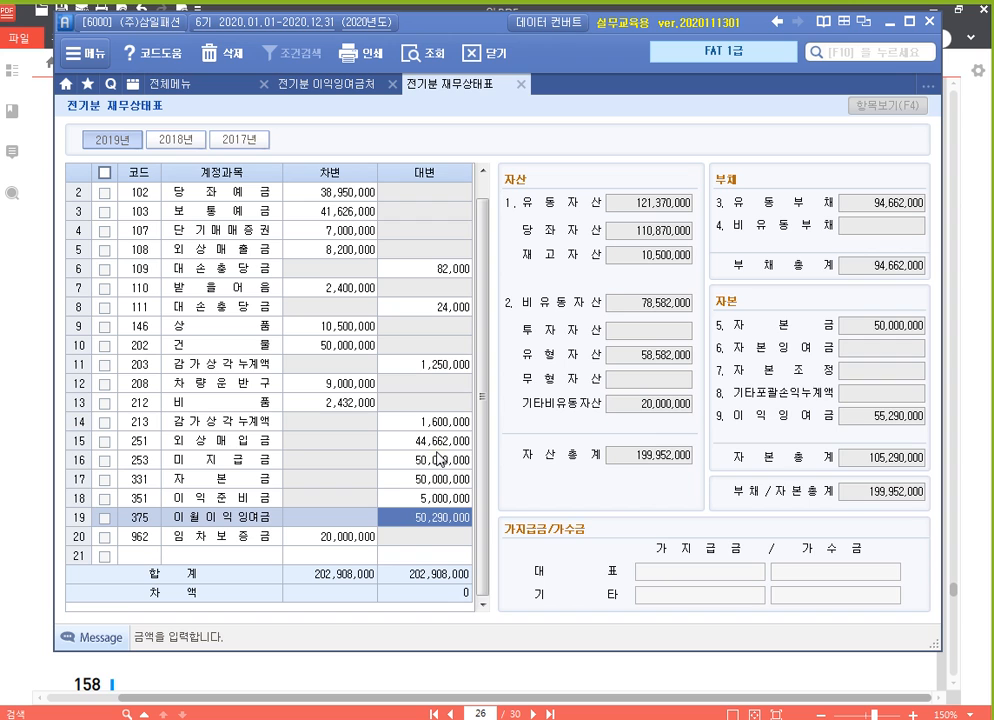
{"action": "key", "text": "Escape"}
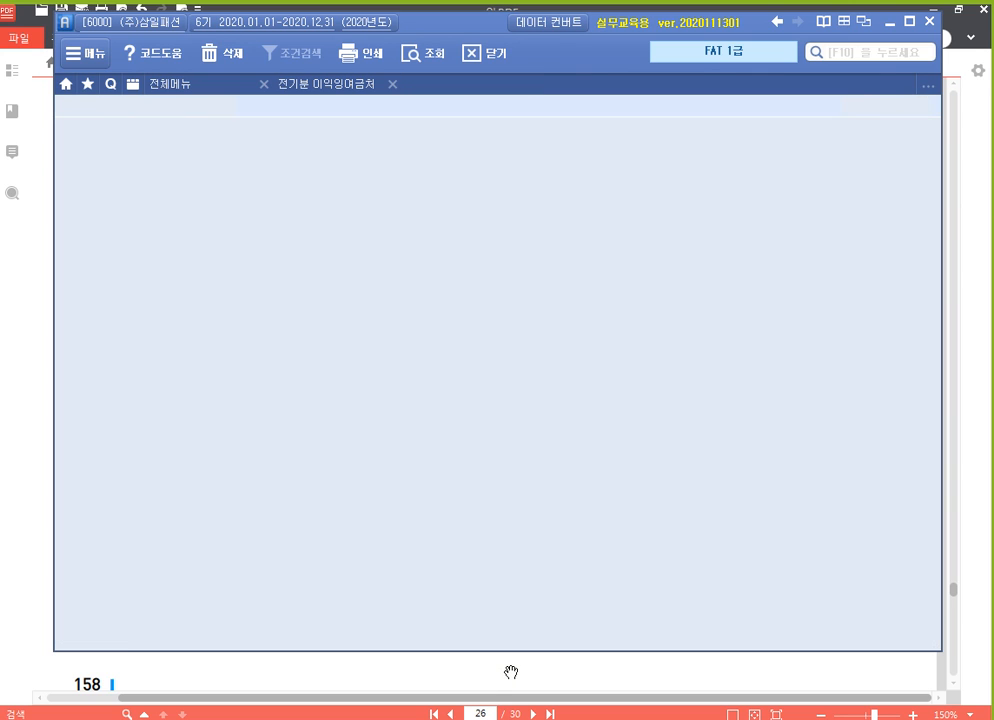
Switch to 알PDF and find the 거래처별 초기이월 exercise data for (주)삼일패션 on page 28.
{"action": "left_click", "coordinate": [600, 685]}
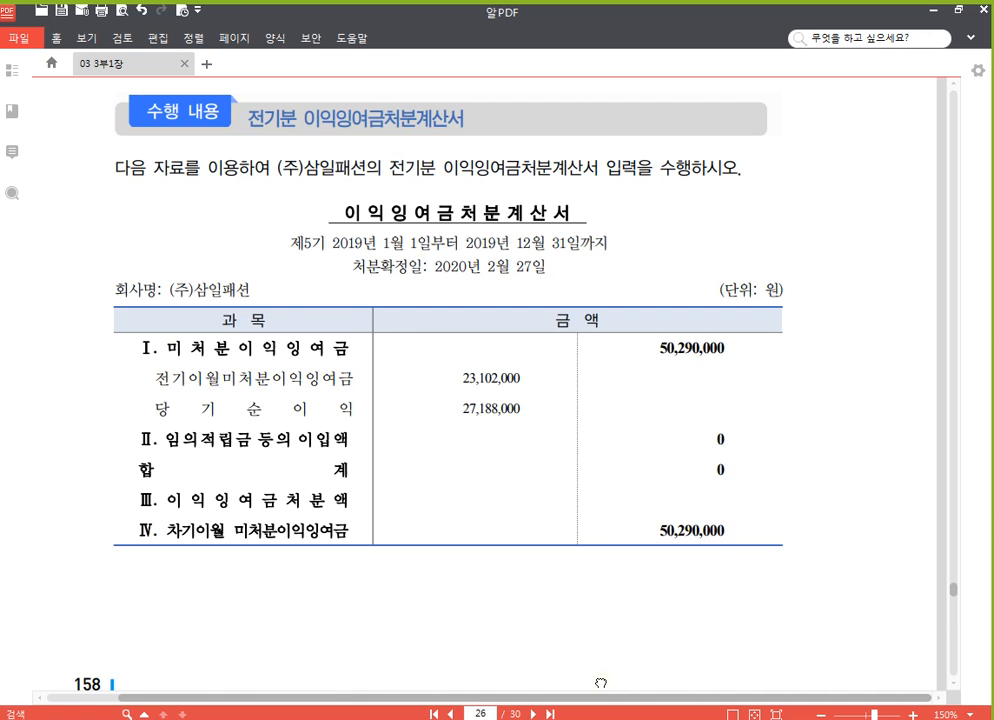
{"action": "scroll", "coordinate": [551, 525], "scroll_direction": "down", "scroll_amount": 3}
{"action": "scroll", "coordinate": [558, 506], "scroll_direction": "down", "scroll_amount": 10}
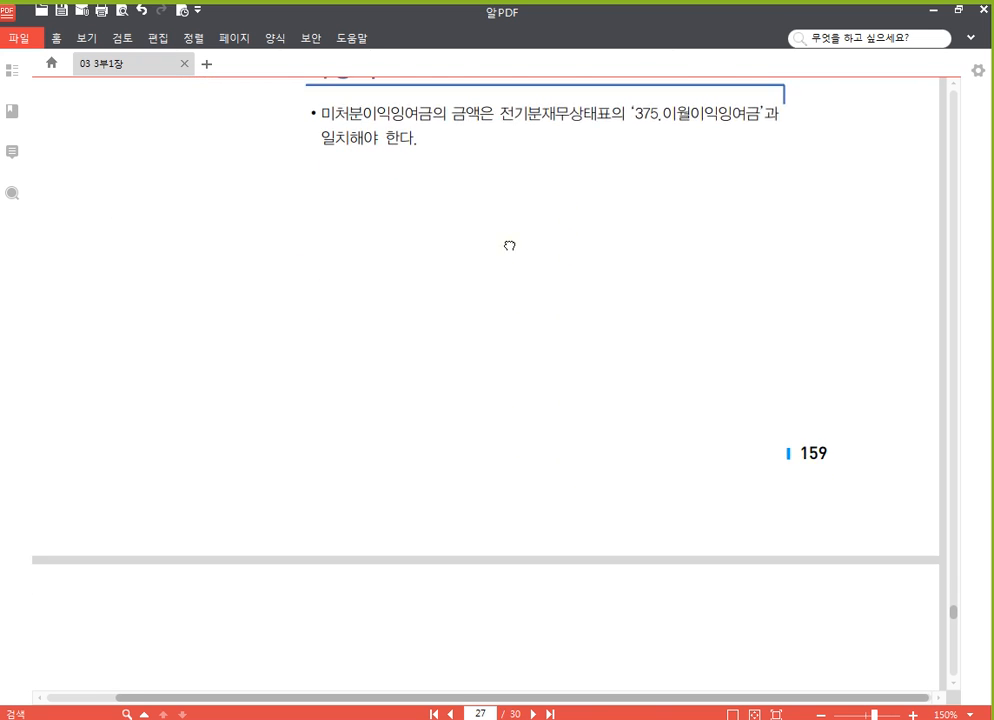
{"action": "scroll", "coordinate": [528, 535], "scroll_direction": "down", "scroll_amount": 5}
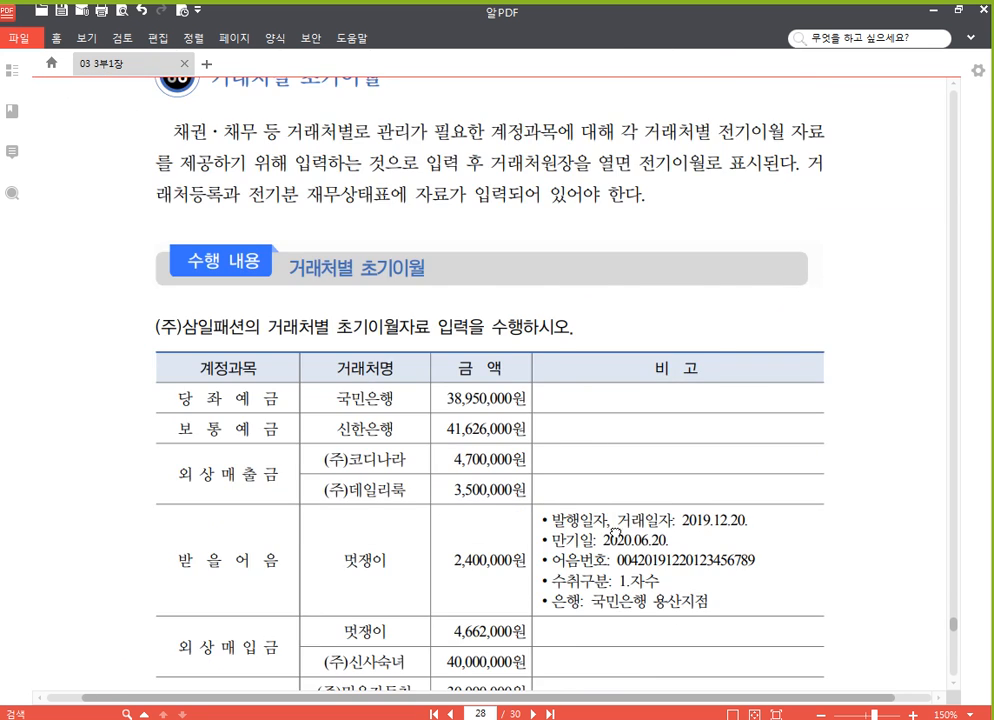